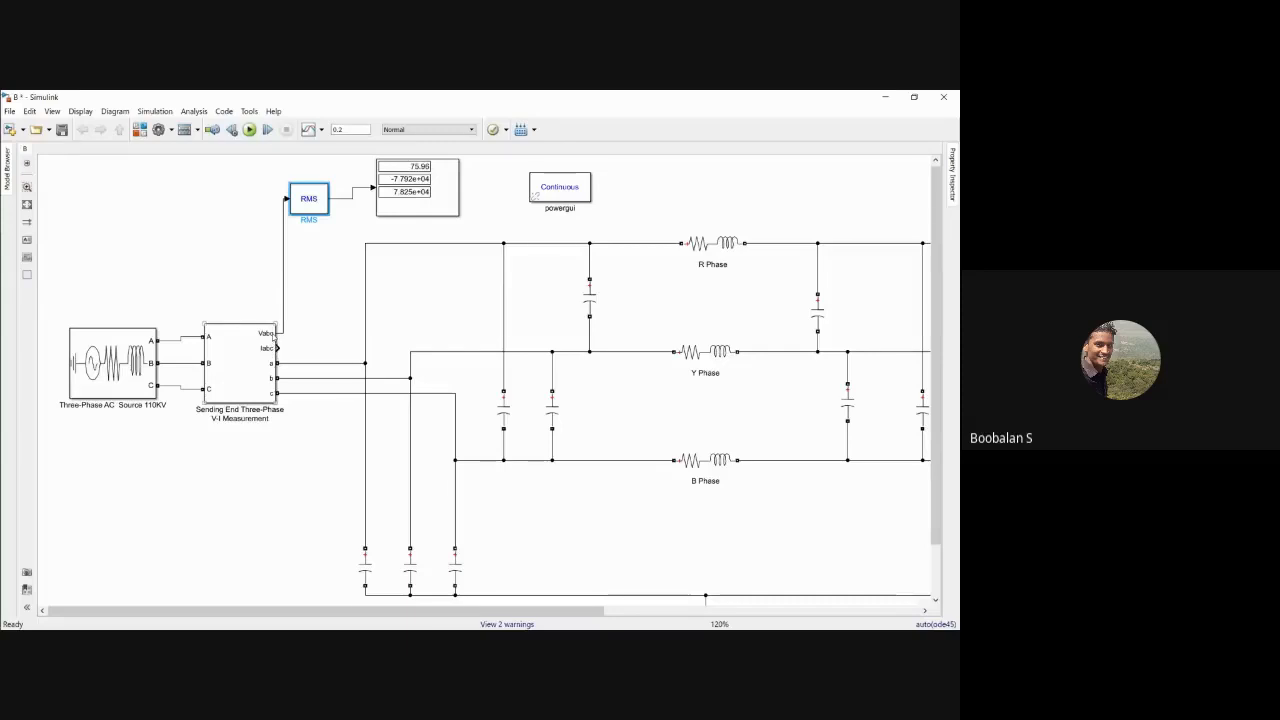
Review the RMS block's parameters and shift the Display block down in line with the RMS output.
double_click(313, 209)
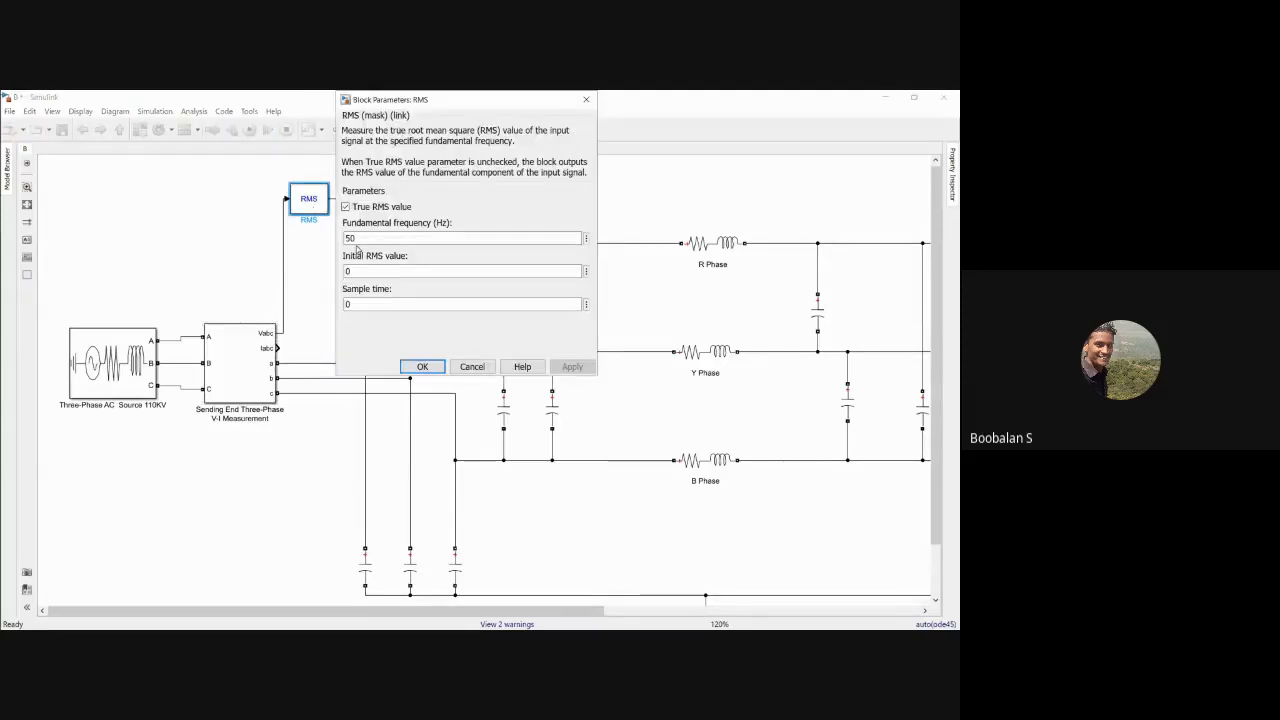
left_click(422, 366)
left_click(432, 206)
left_click_drag(432, 206, 433, 213)
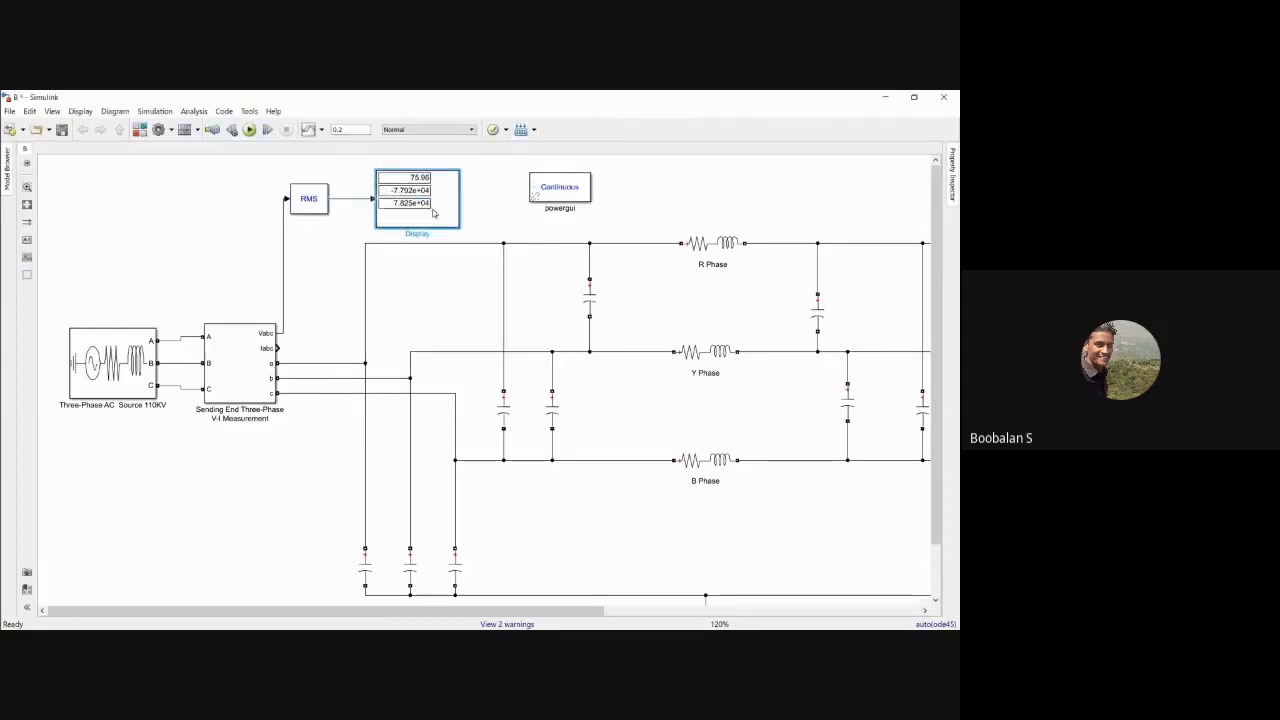
Set the numeric display format of the Display block fed by the RMS block to long.
double_click(435, 203)
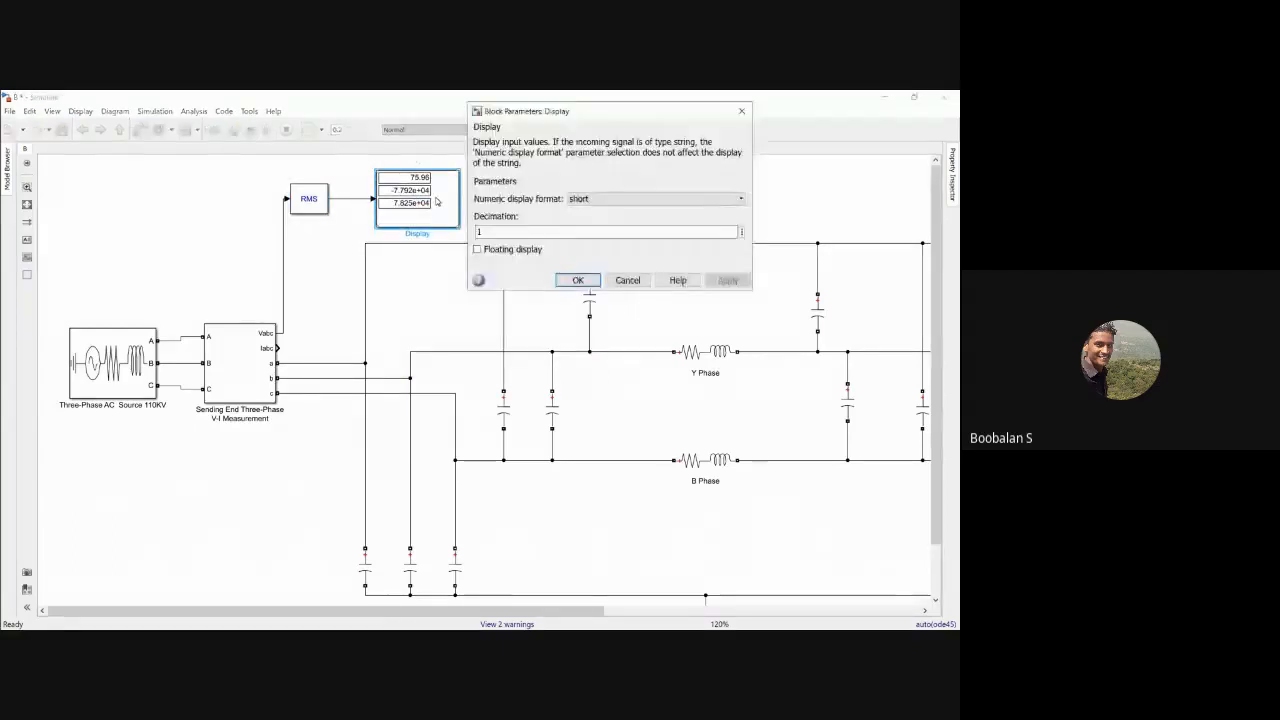
left_click(601, 204)
left_click(582, 220)
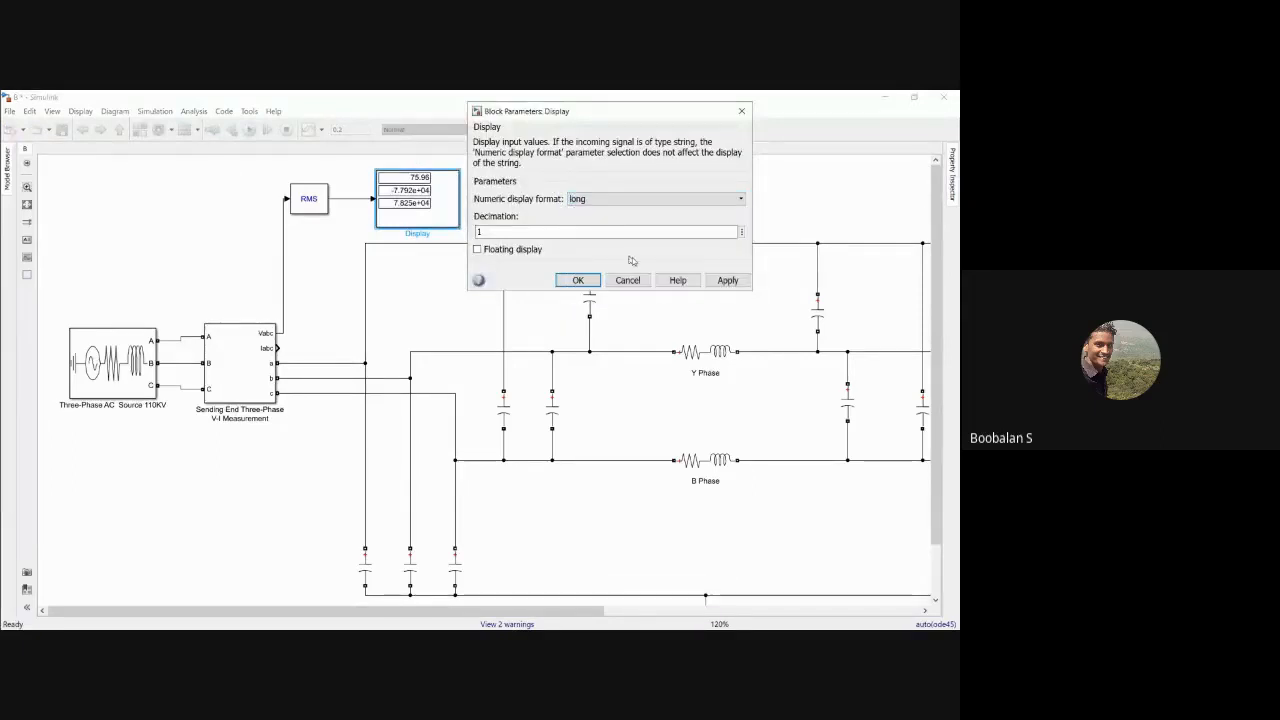
left_click(578, 280)
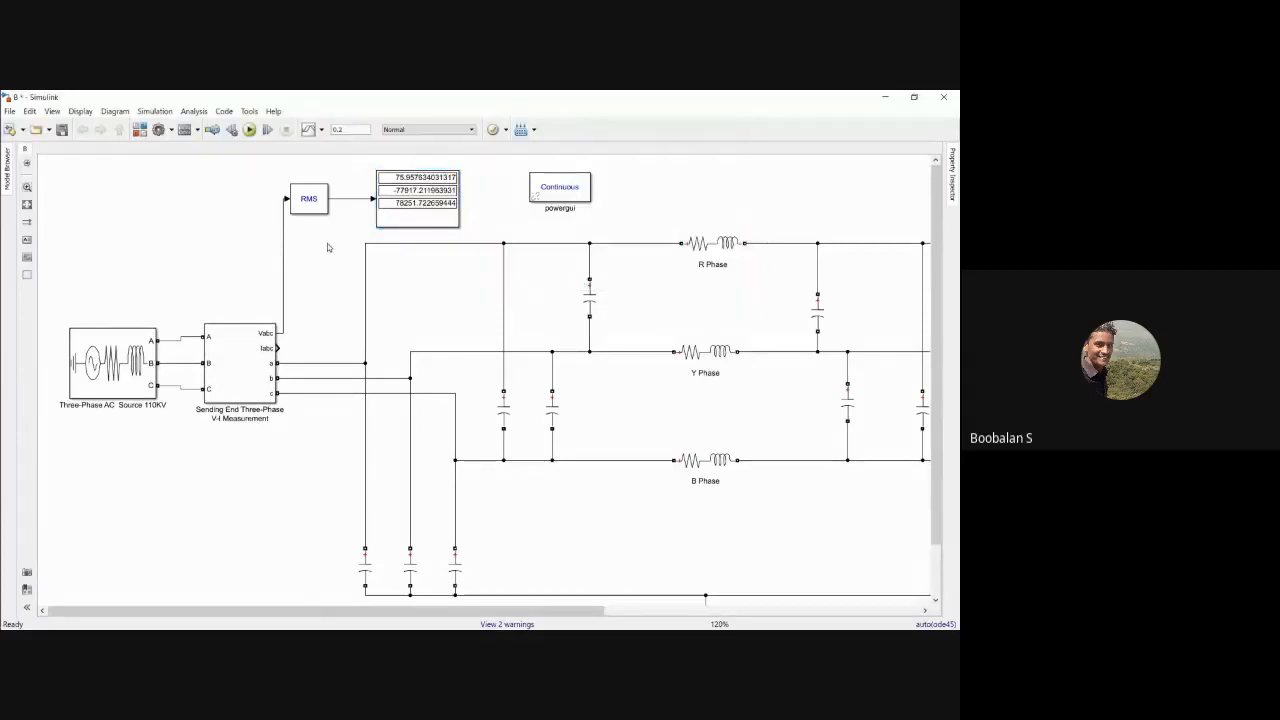
Move the Display and RMS blocks higher above the circuit, aligned in a row, and place powergui above the Display.
left_click(432, 213)
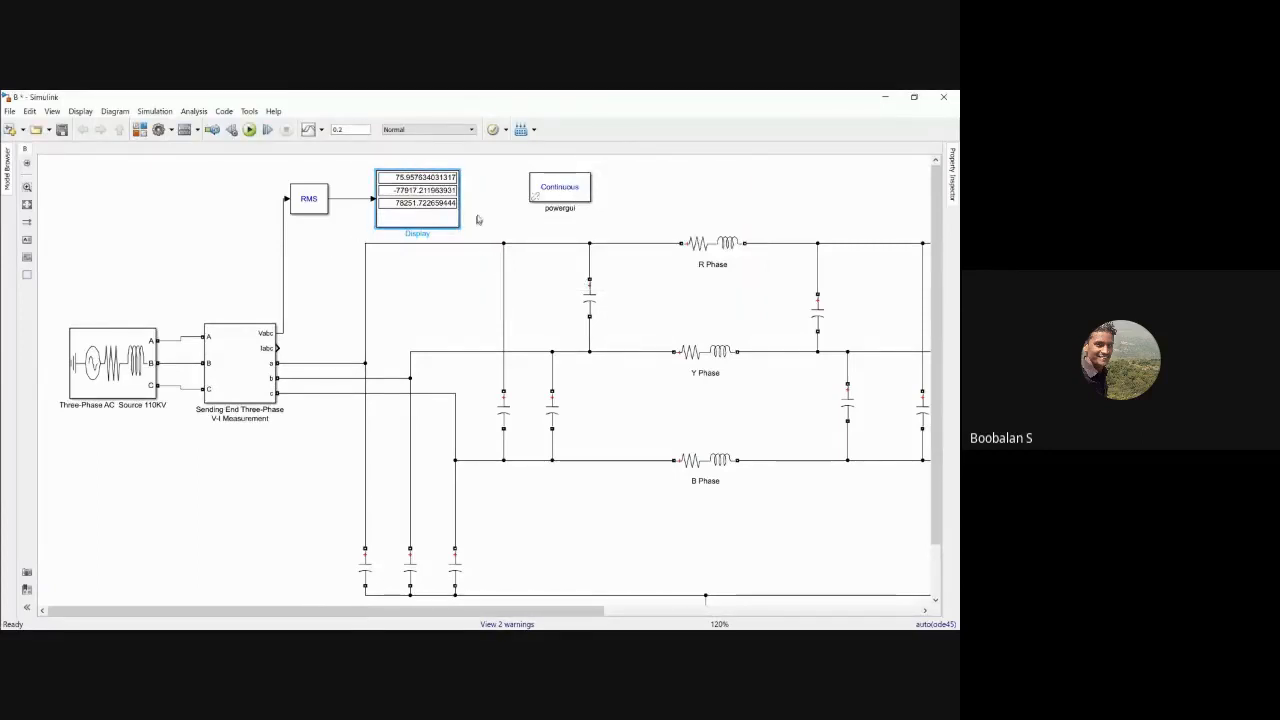
left_click_drag(450, 200, 446, 170)
left_click(308, 362)
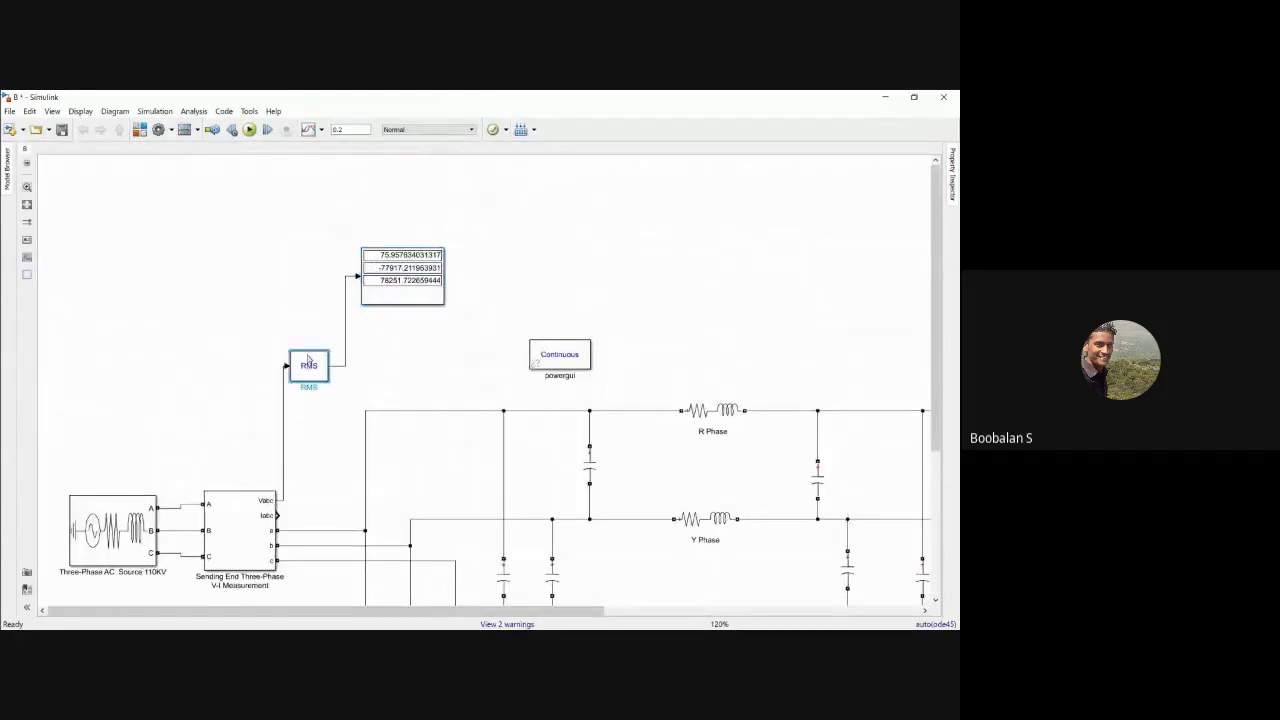
left_click_drag(308, 362, 311, 273)
left_click(264, 266)
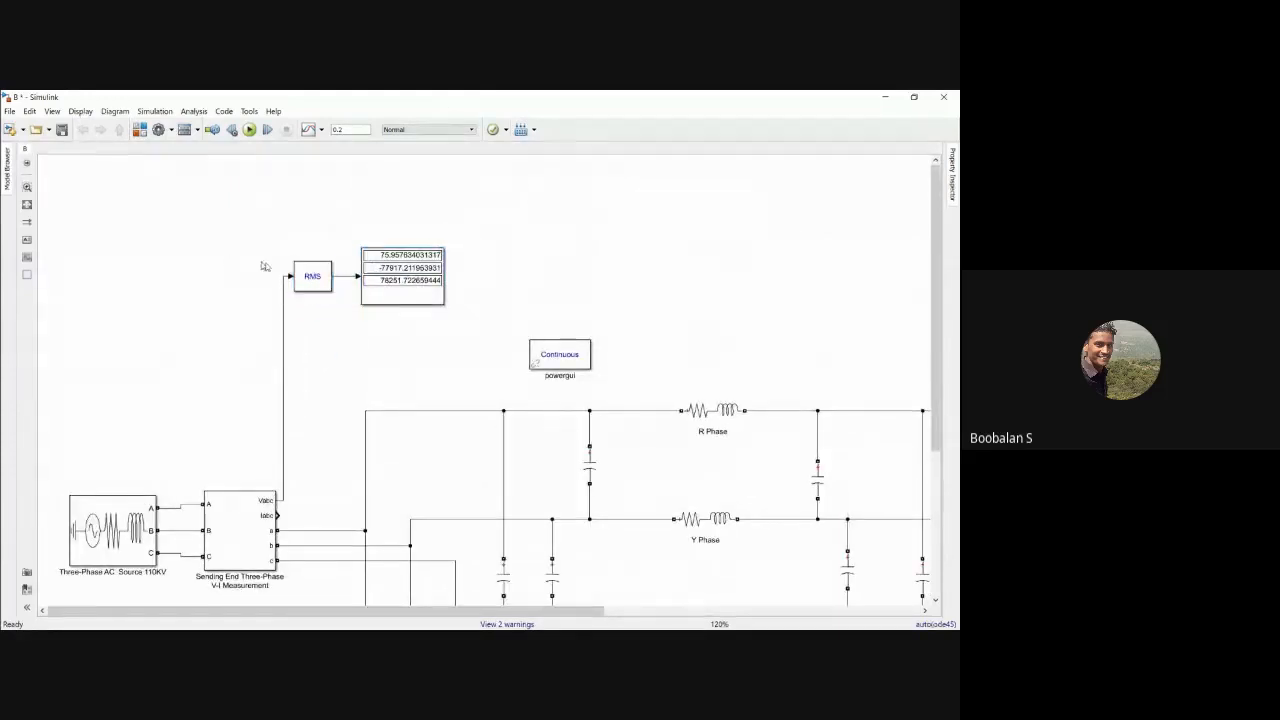
left_click_drag(560, 354, 403, 186)
Rename the Display block as "Sending End Voltage".
left_click(417, 279)
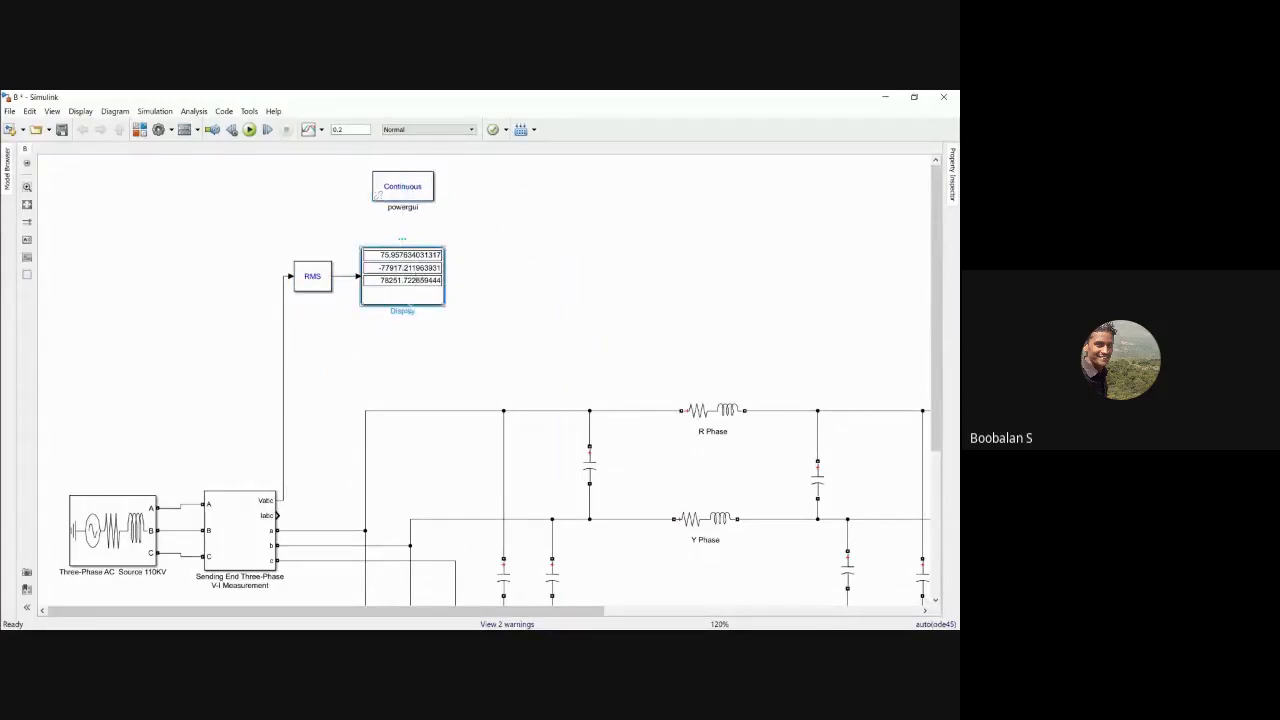
key("BackSpace")
type("Sending End Voltage")
left_click(399, 342)
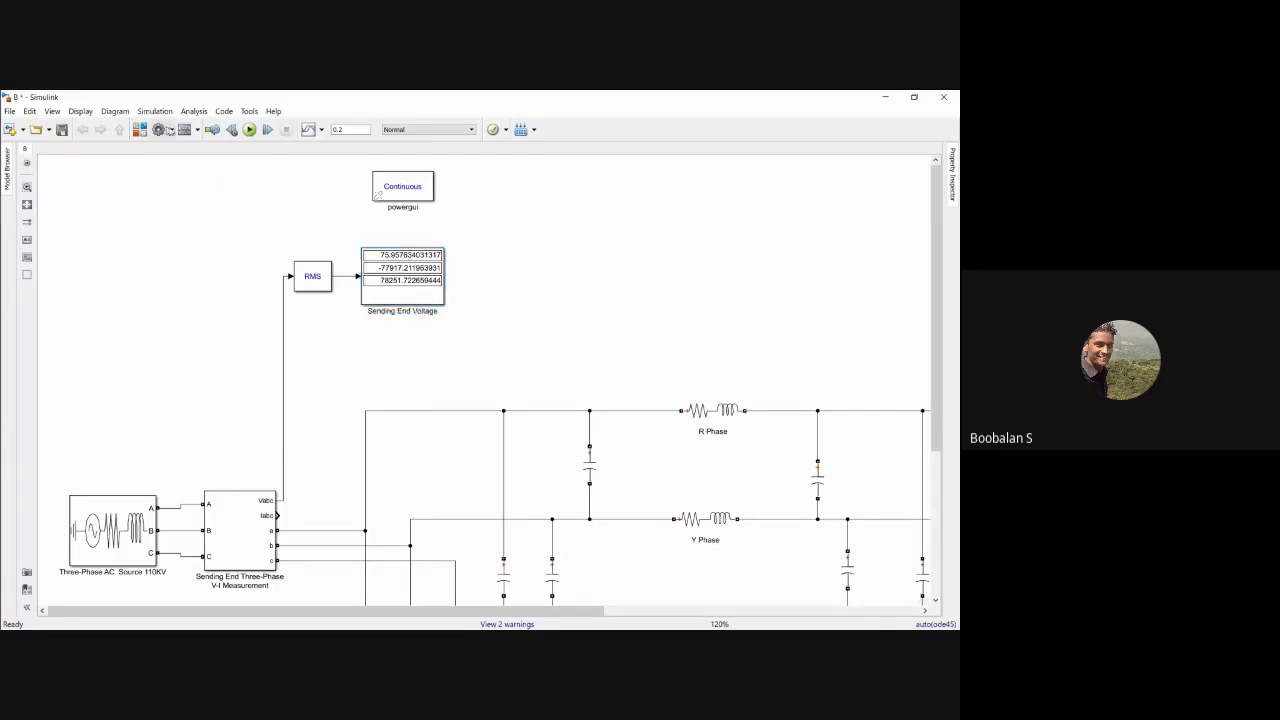
Run the simulation and review the sending-end measurement against the three-phase source.
left_click(249, 131)
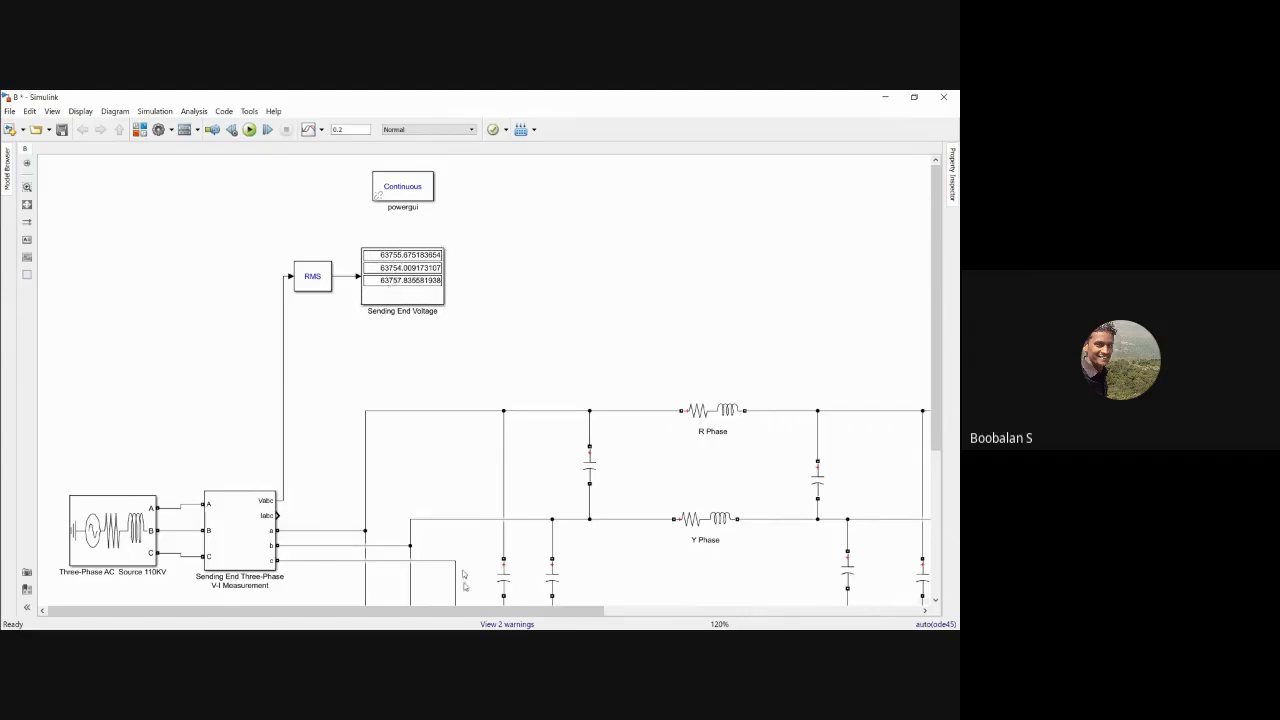
left_click_drag(935, 311, 941, 455)
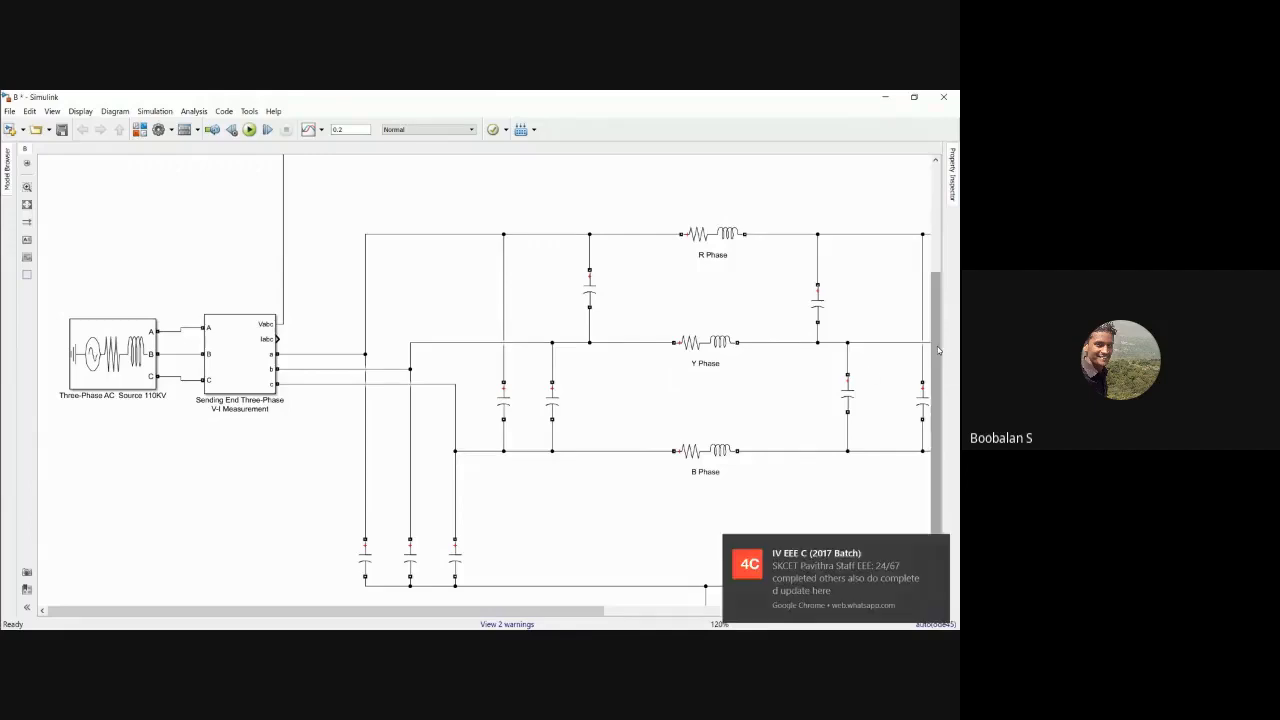
left_click_drag(937, 346, 920, 238)
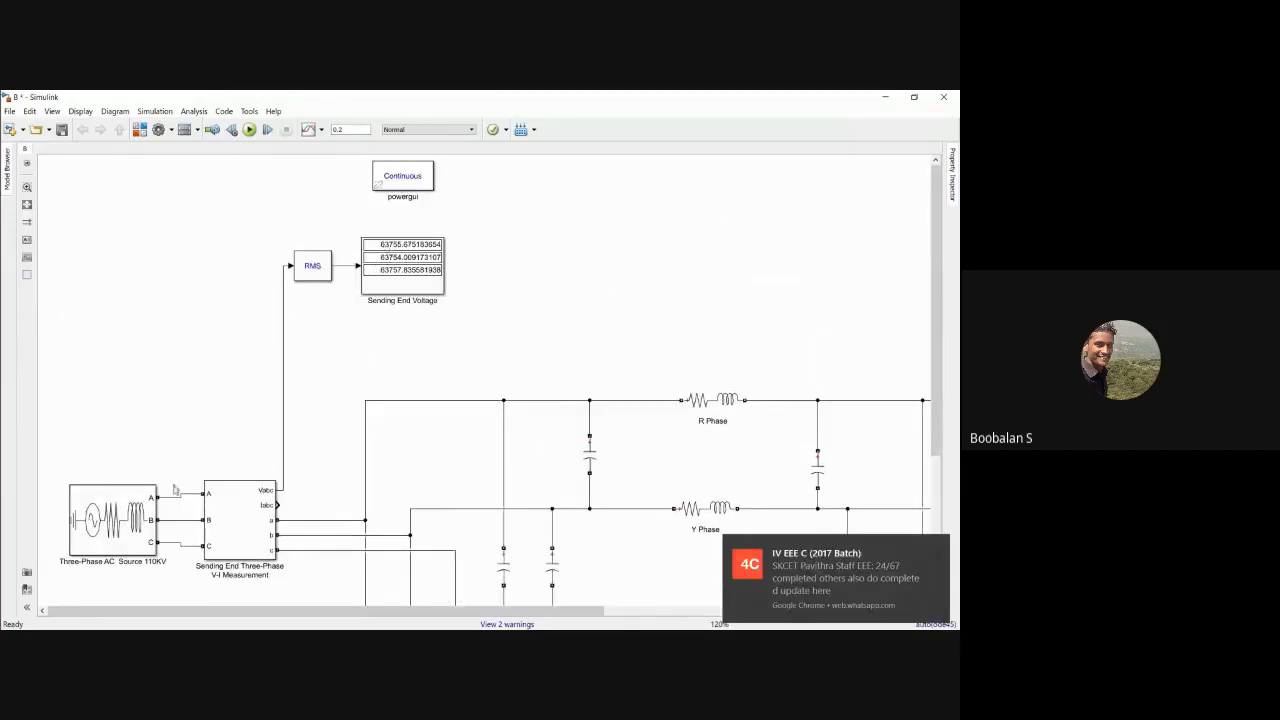
left_click(150, 550)
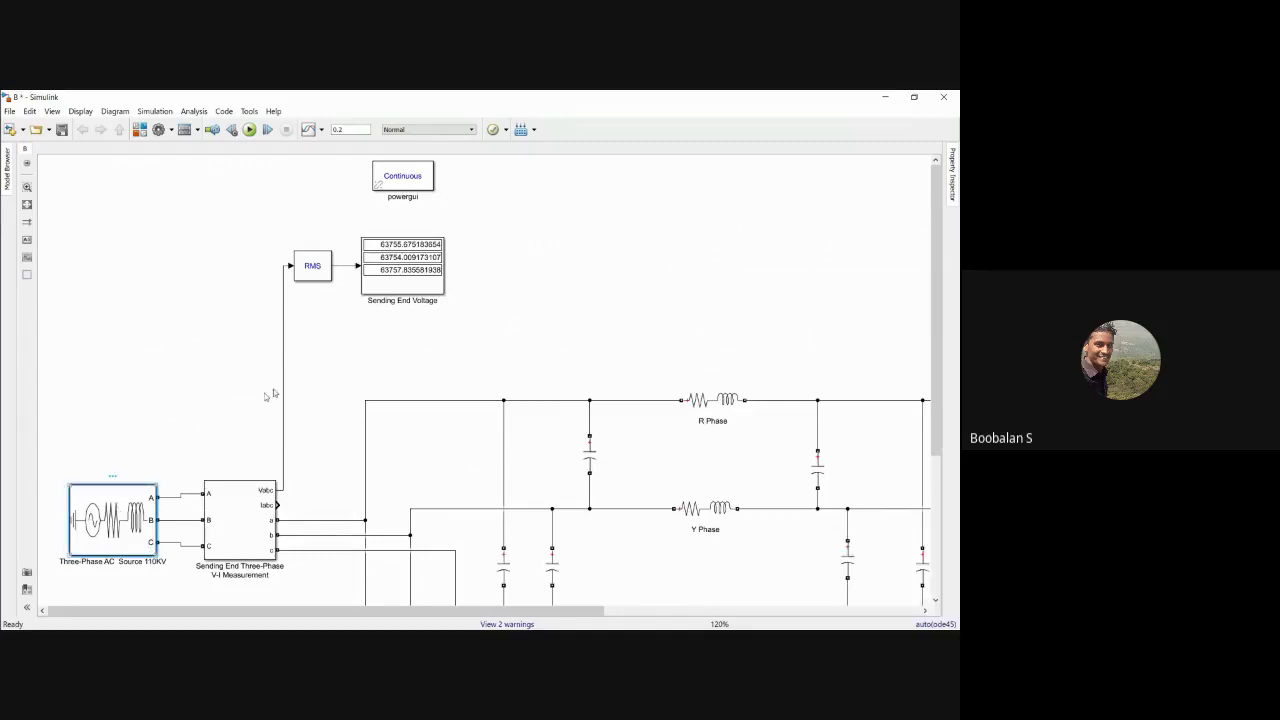
Move the Sending End Voltage display slightly farther from the RMS block to lengthen the line between them.
left_click(415, 307)
left_click_drag(426, 268, 440, 270)
left_click(539, 255)
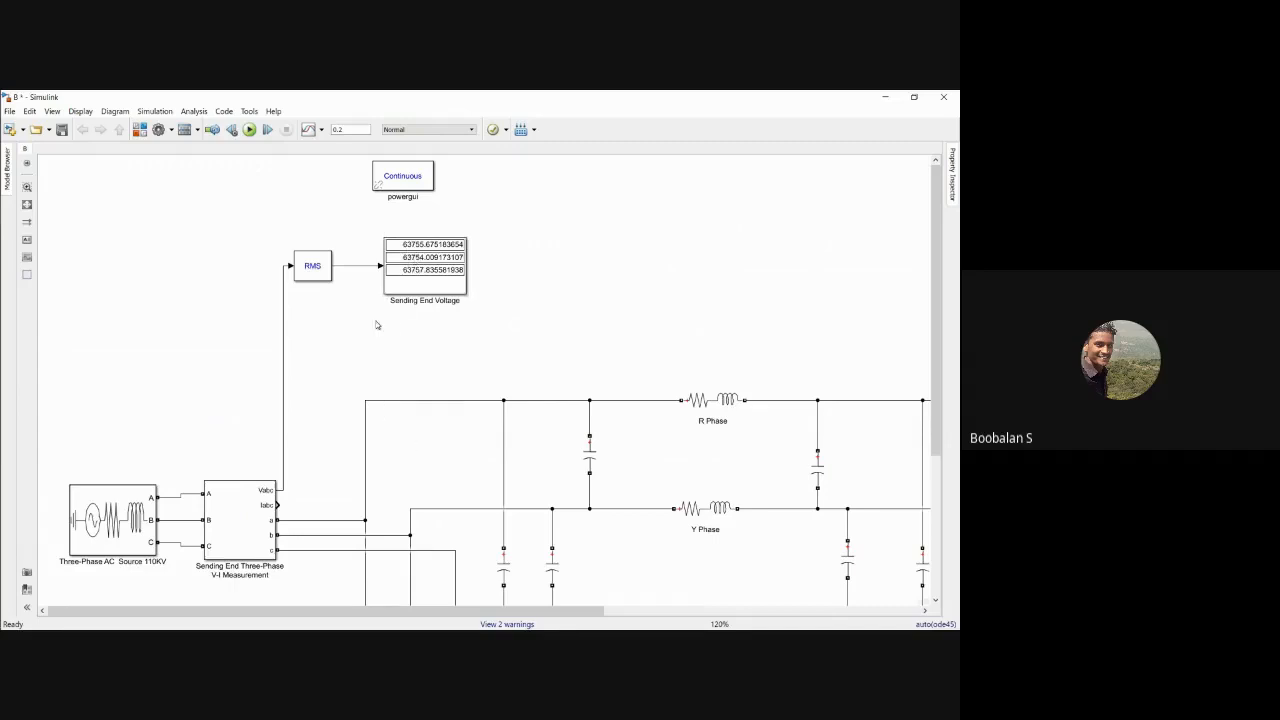
left_click(429, 278)
left_click(534, 268)
Add a Product block and place it in the empty area between the Sending End Voltage display and the R Phase line.
double_click(561, 281)
type("p")
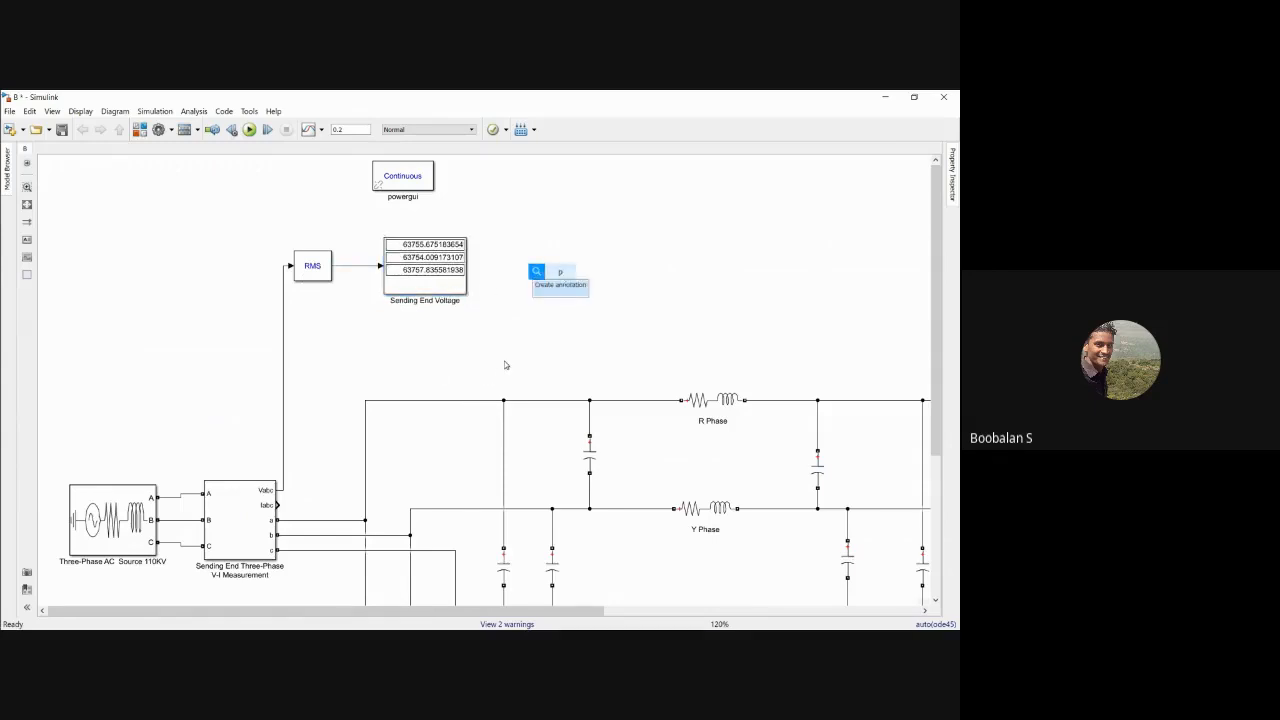
type("rodu")
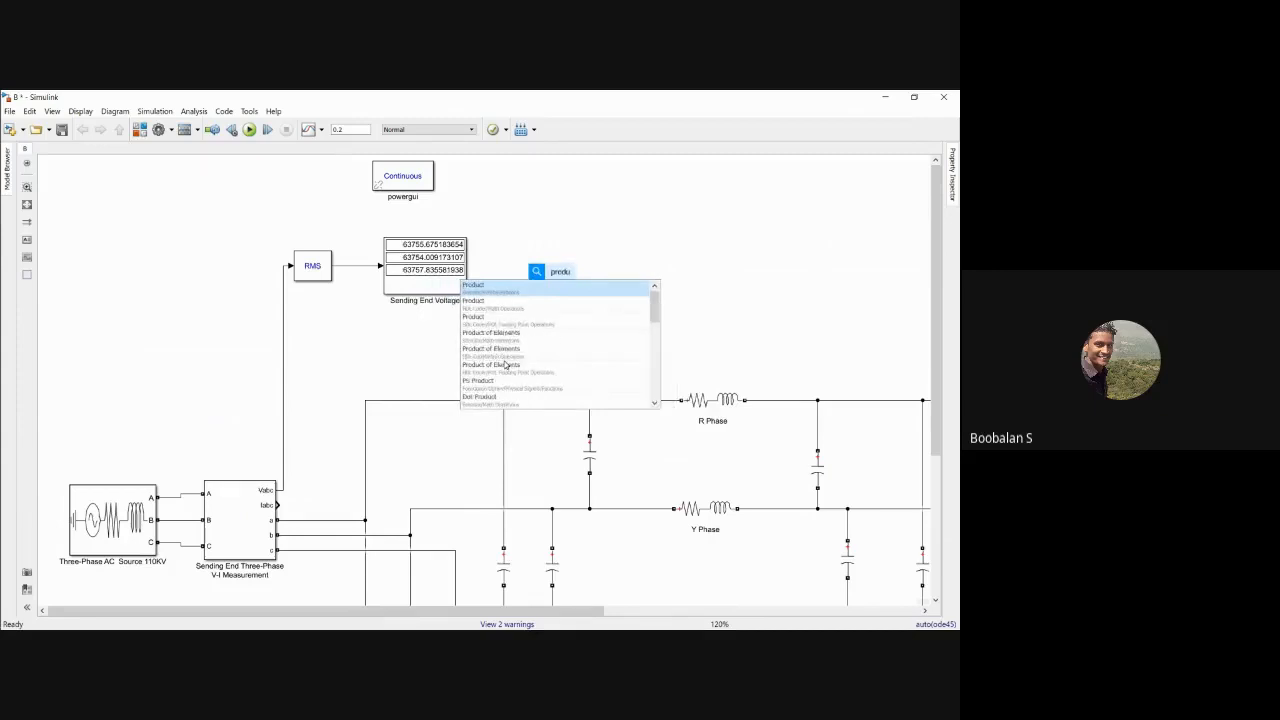
left_click(511, 290)
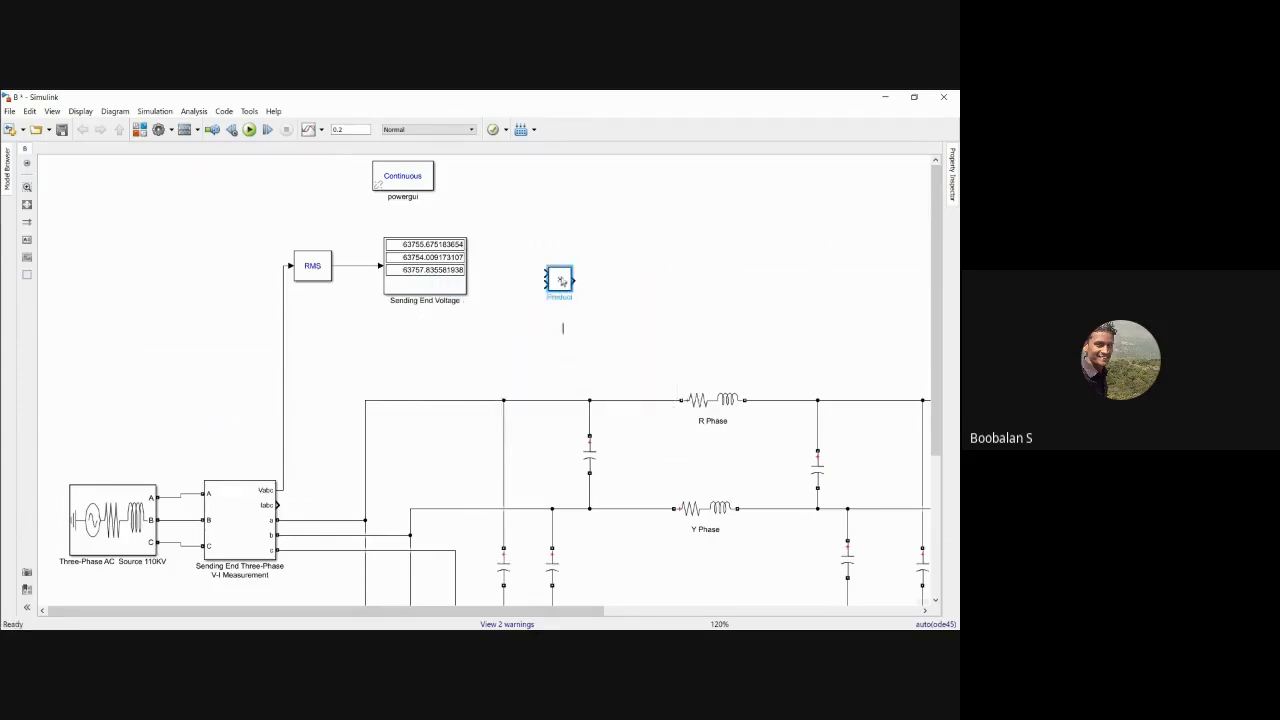
left_click_drag(562, 282, 532, 373)
left_click_drag(519, 366, 570, 337)
Add a Demux block above the Product block and connect its input to a branch from the RMS output line.
left_click(424, 260)
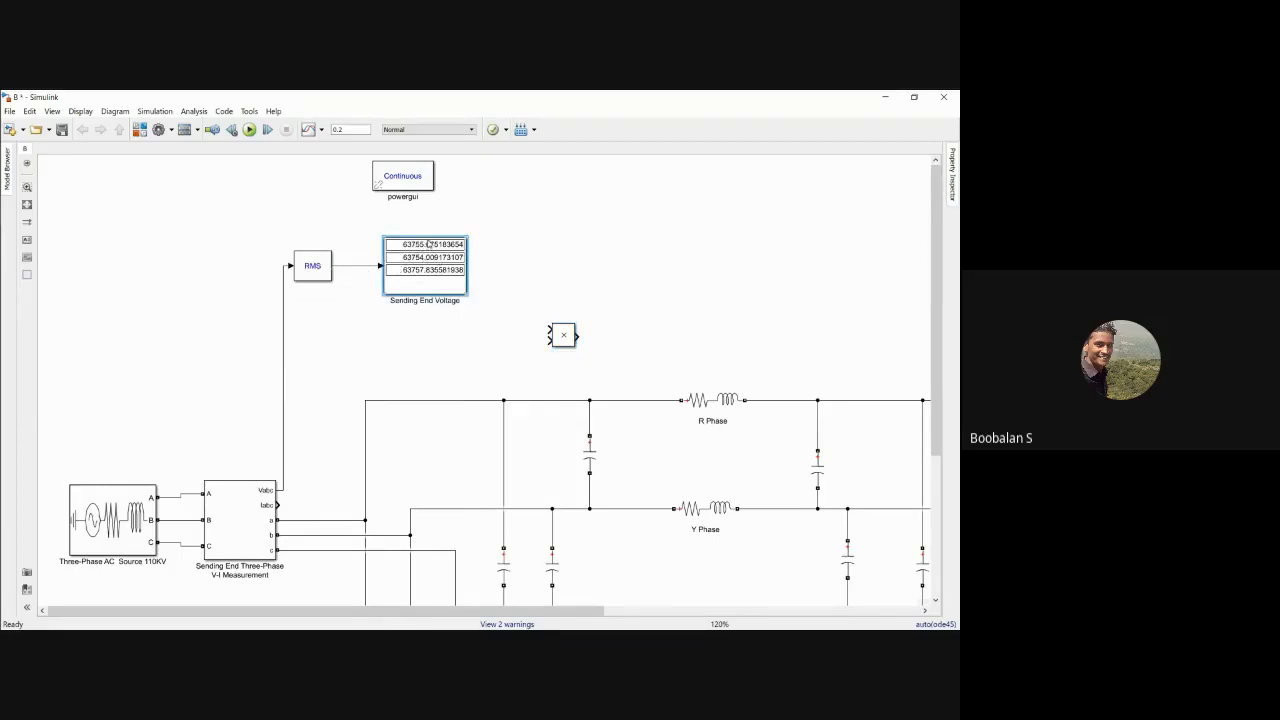
left_click(511, 323)
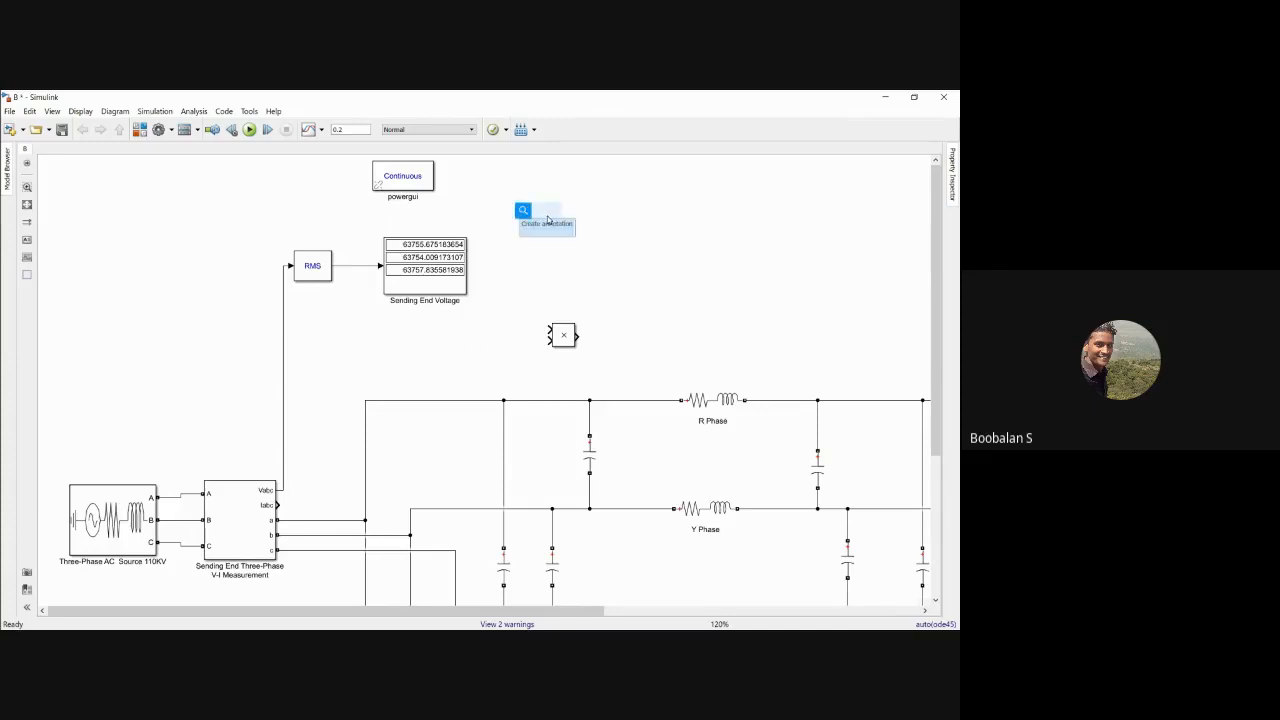
type("emux")
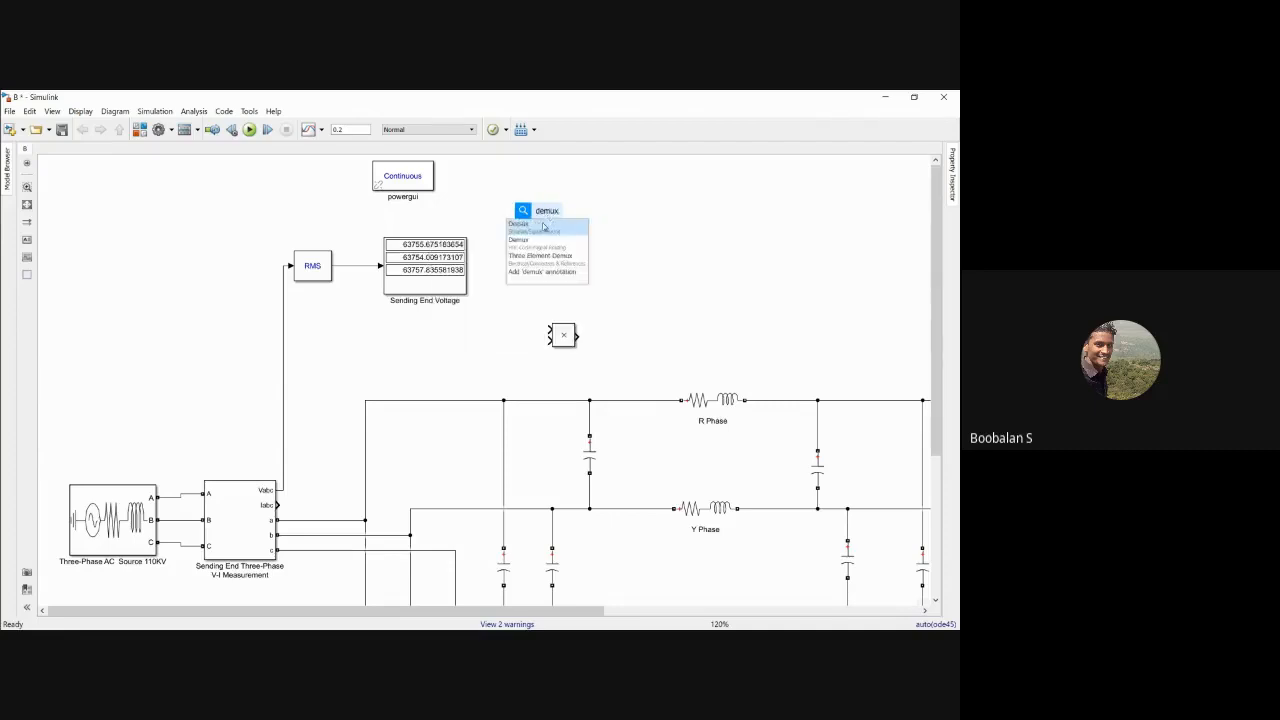
left_click(543, 228)
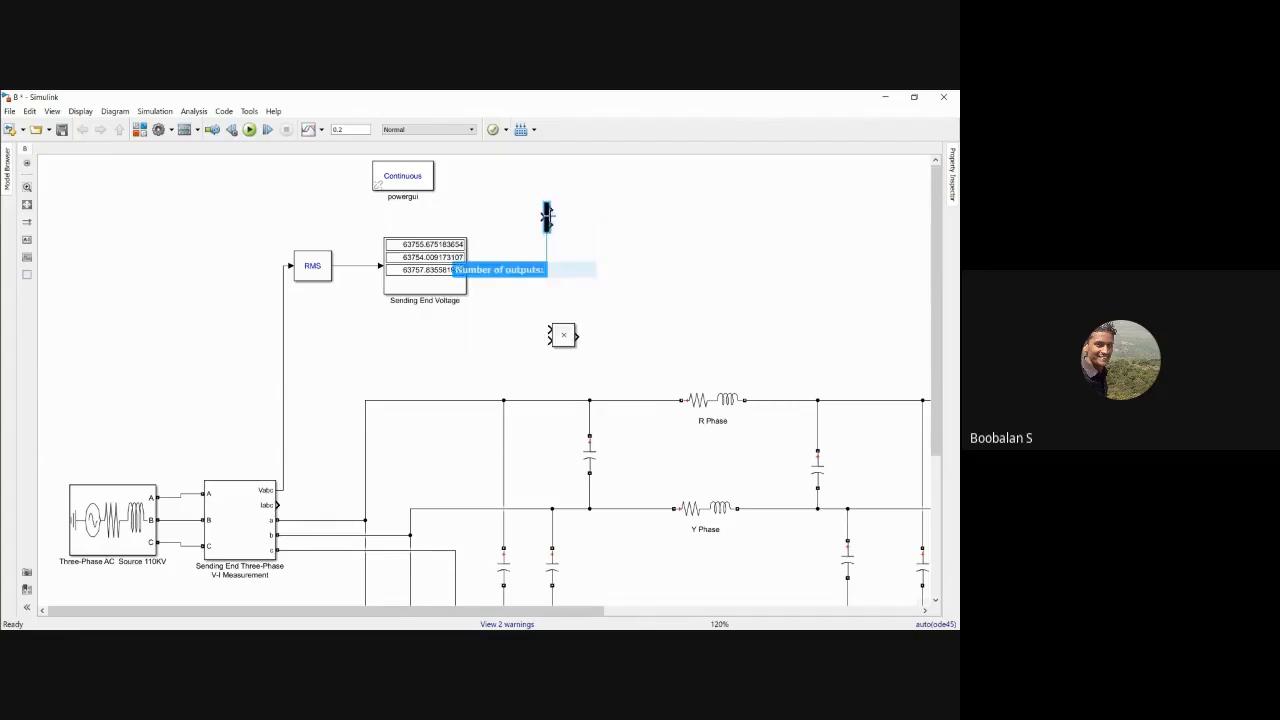
left_click_drag(542, 217, 351, 265)
Set the Demux to 3 outputs, enlarge it, and wire its first output to the first input of the Product block beside it.
left_click(549, 219)
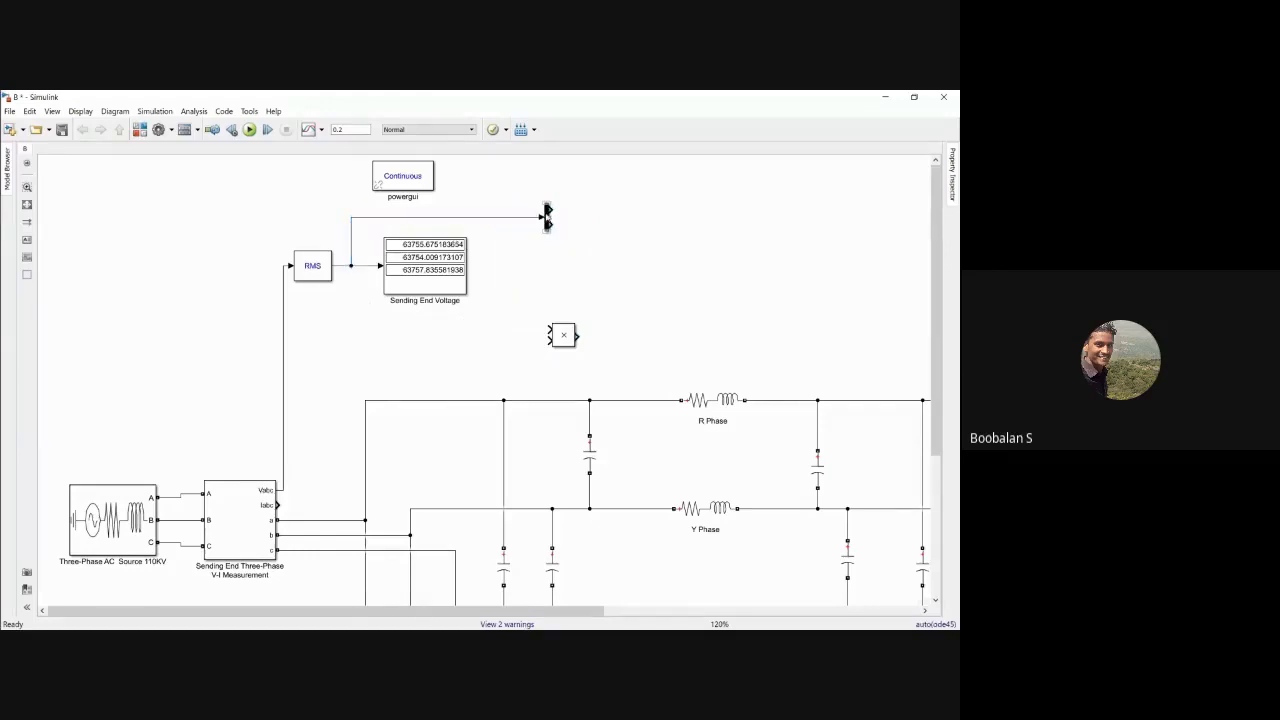
double_click(547, 218)
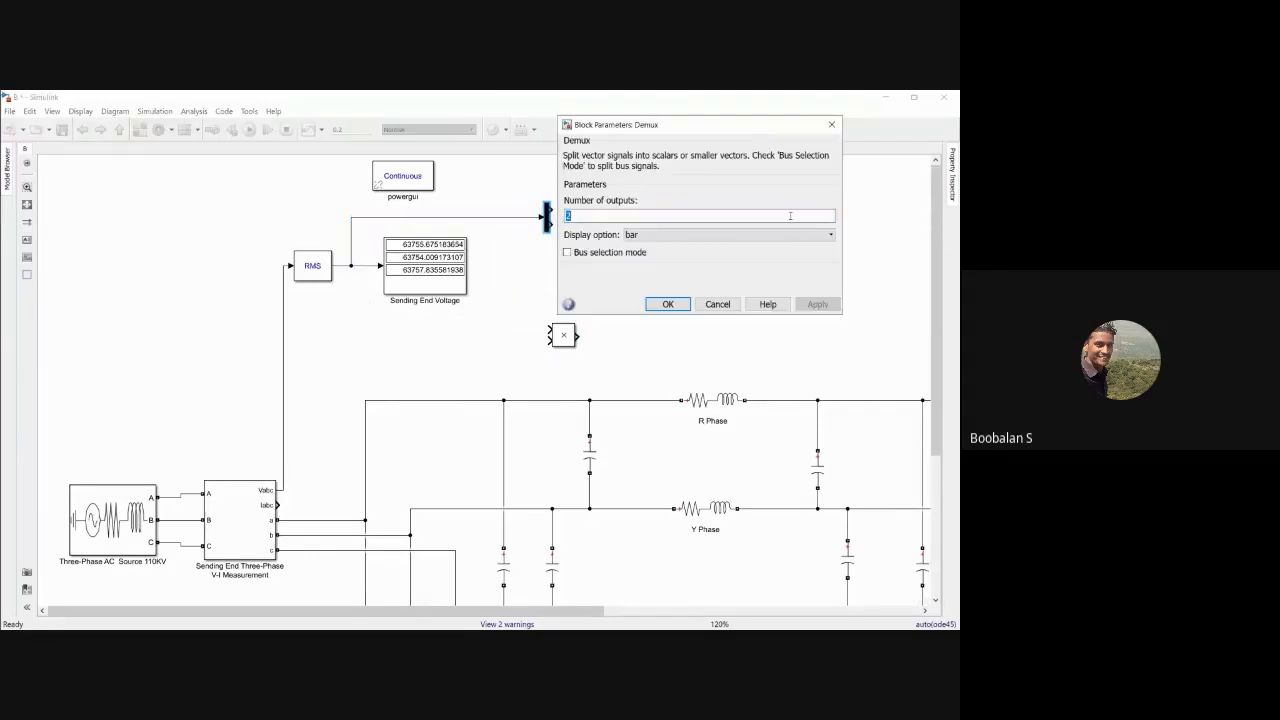
type("3")
key("Return")
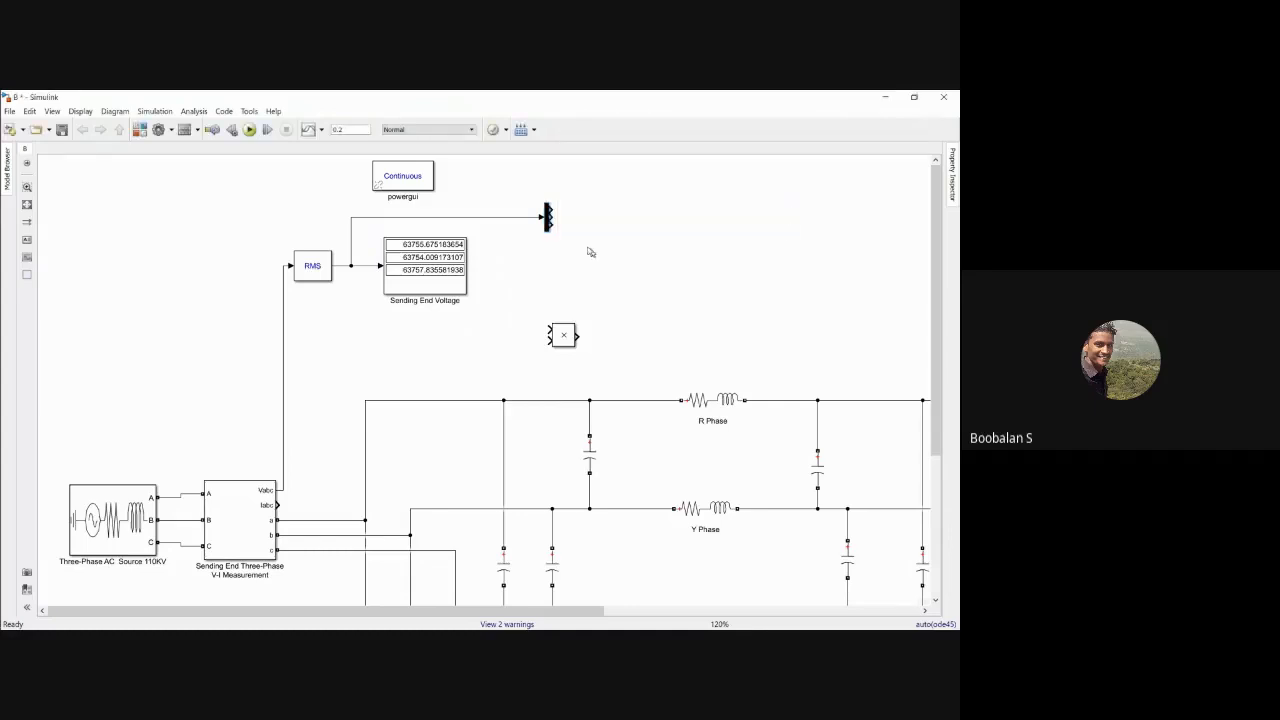
mouse_move(545, 206)
left_mouse_down()
mouse_move(532, 187)
mouse_move(545, 180)
mouse_move(557, 257)
mouse_move(546, 327)
mouse_move(624, 213)
left_mouse_up()
left_click(596, 210)
Add a Constant block with value 1.732 below the Product block and connect it to the Product's second input.
left_click(593, 266)
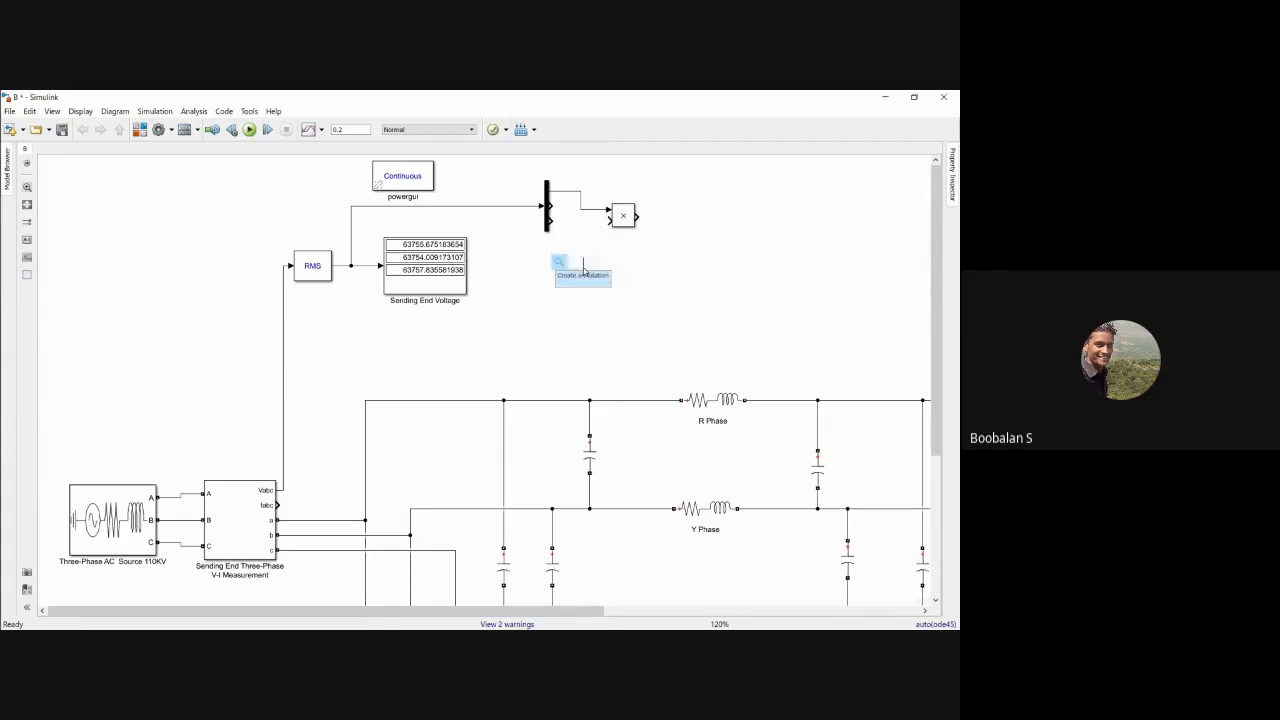
left_click(584, 270)
type("con")
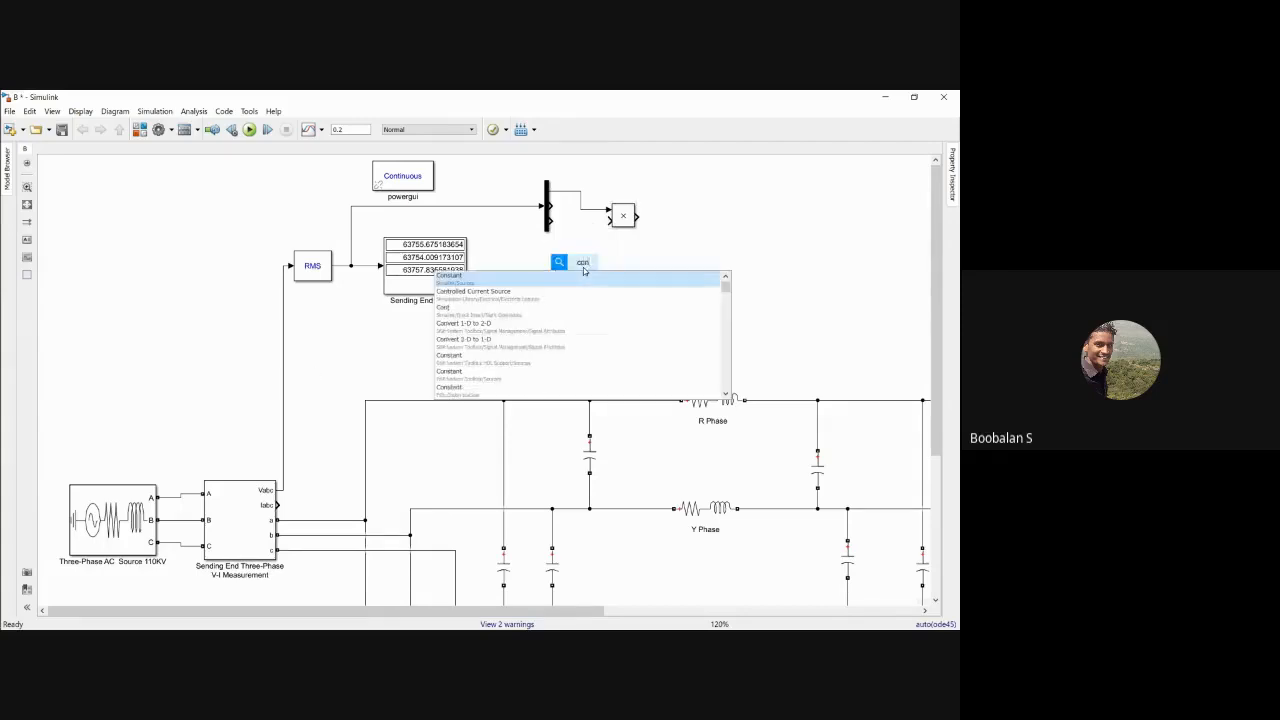
key("Return")
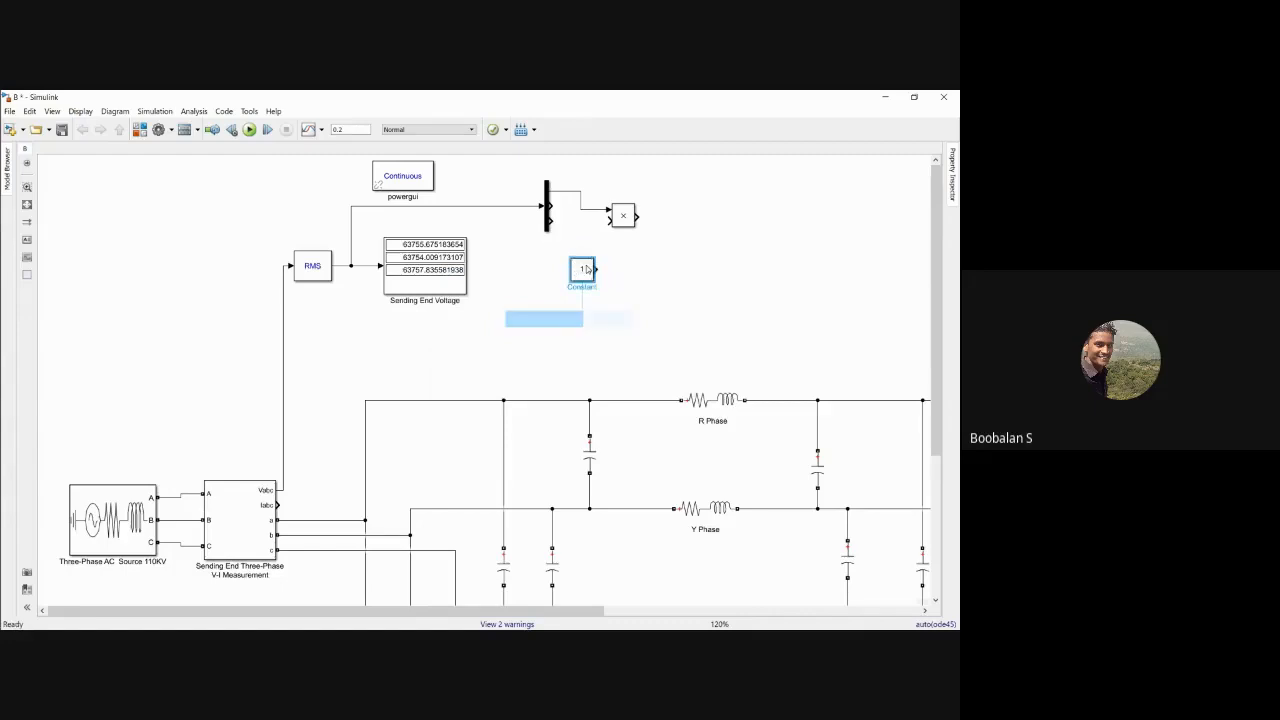
double_click(584, 270)
type("1.732")
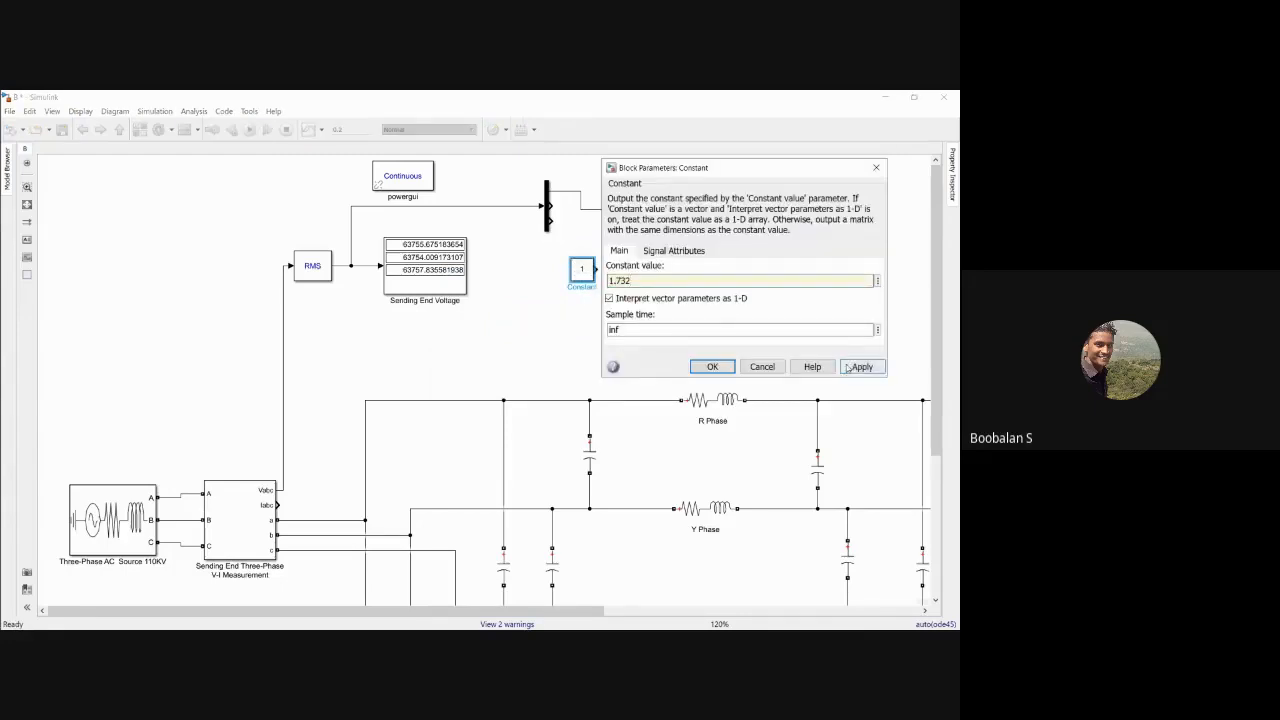
left_click(712, 366)
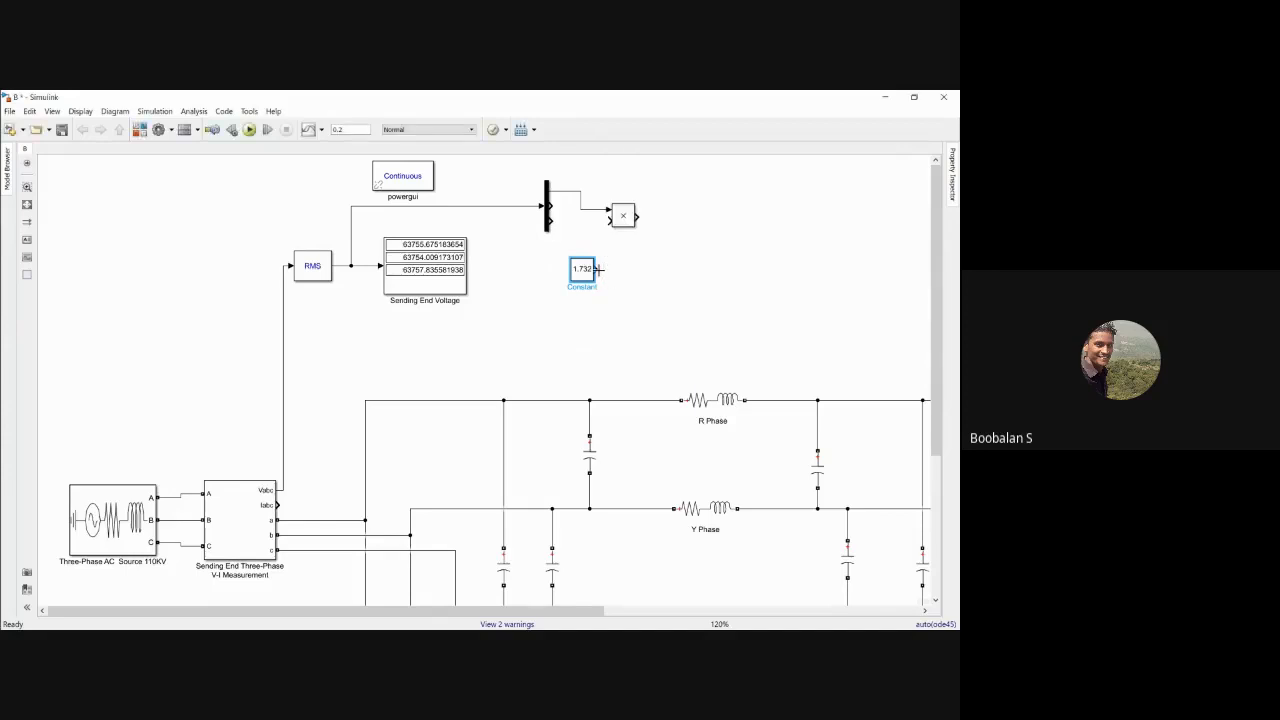
left_click_drag(598, 268, 609, 222)
Add a Display block connected to the Product block's output and widen it.
double_click(676, 222)
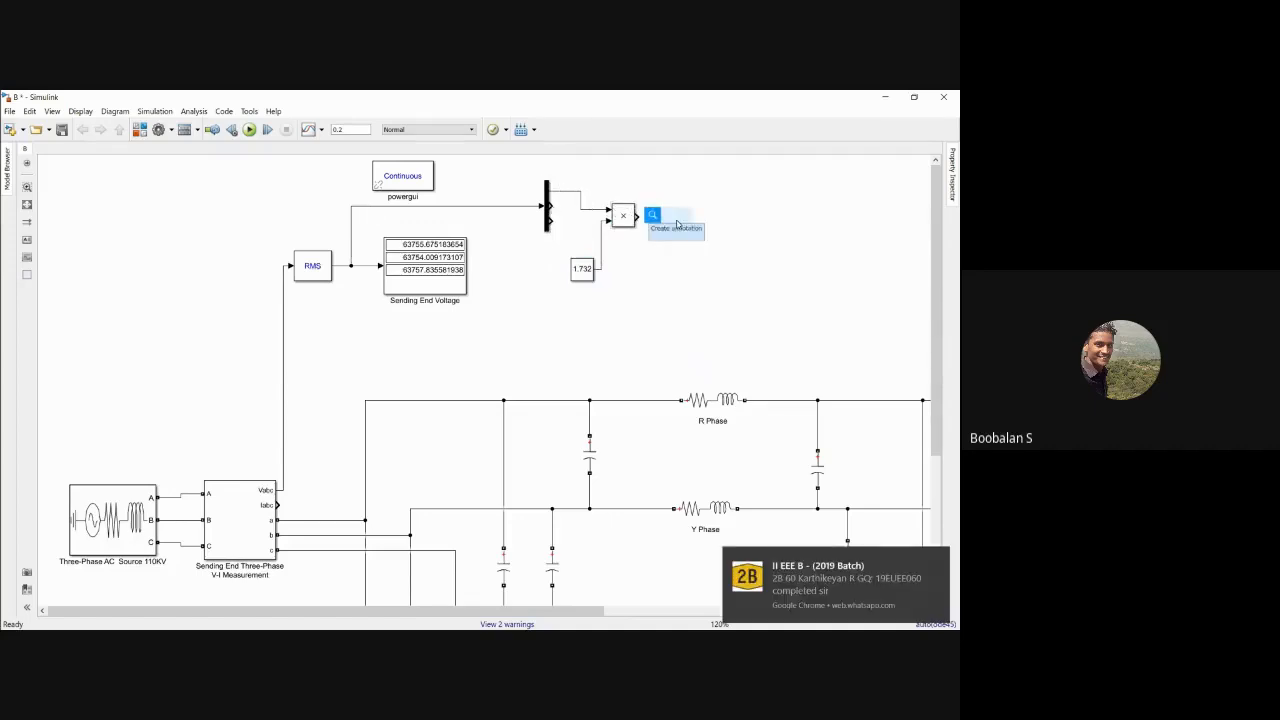
type("disp")
key("Return")
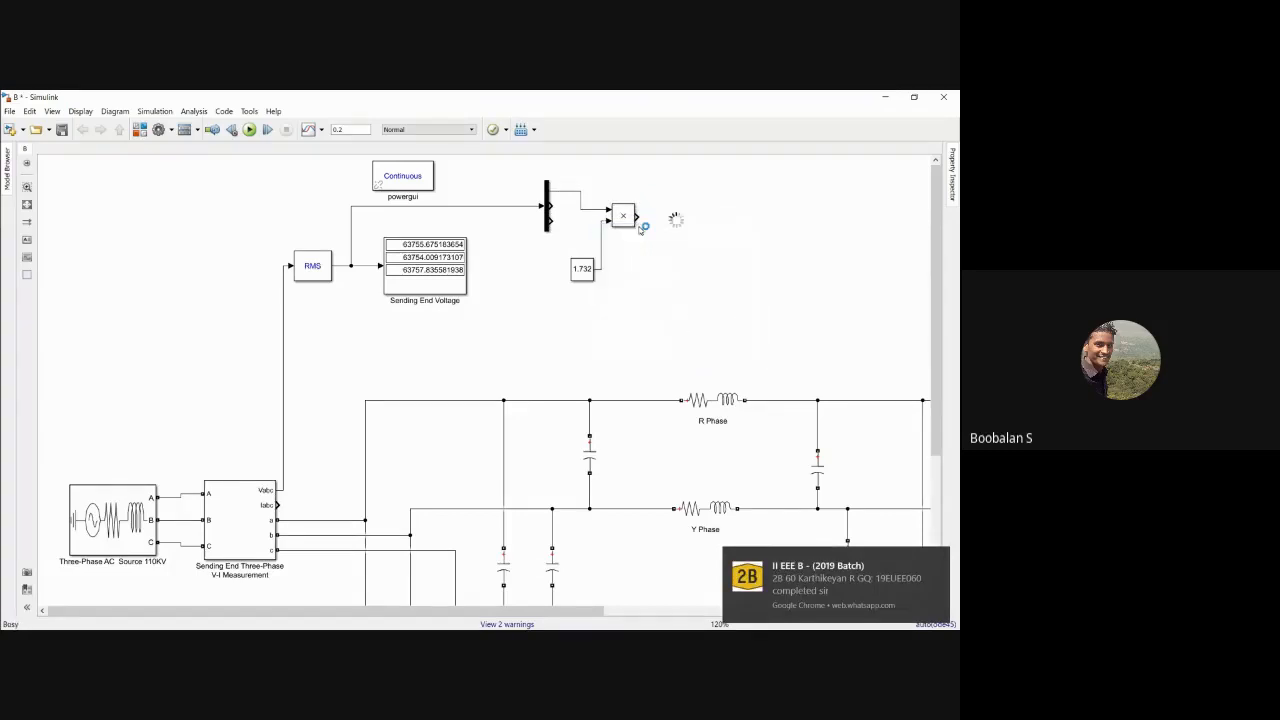
left_click_drag(689, 225, 726, 221)
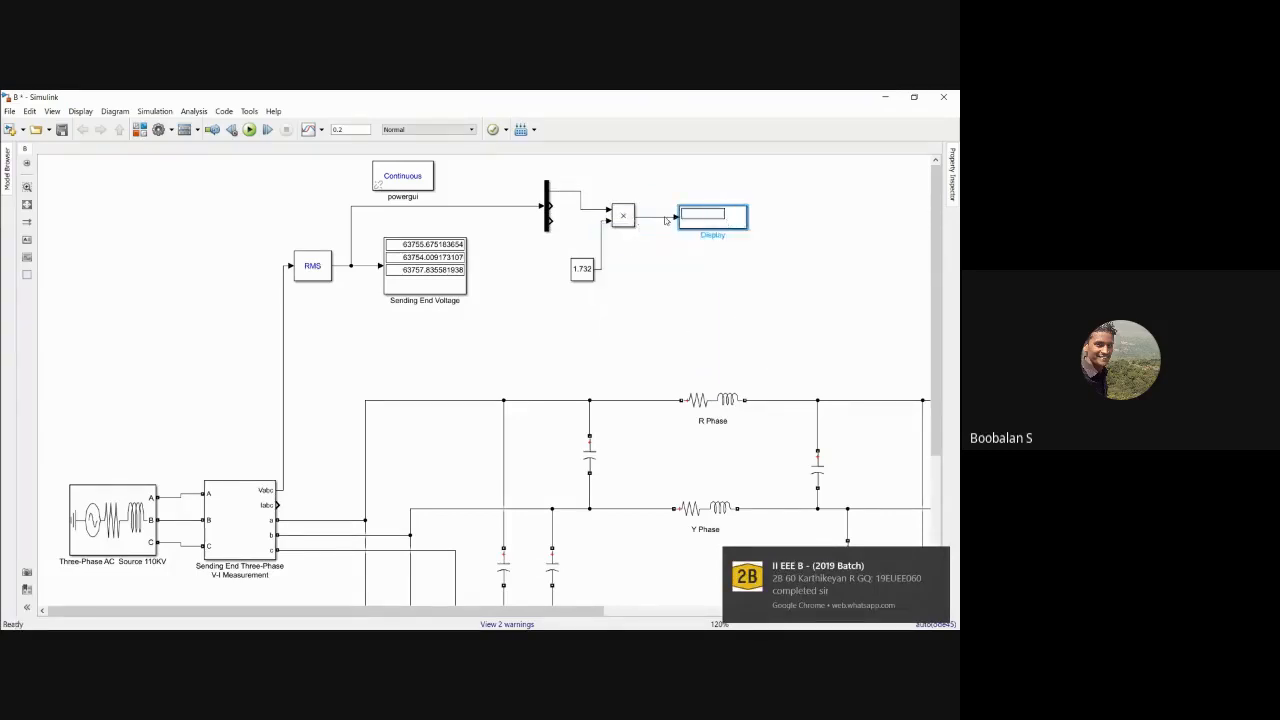
Set the numeric display format of the Product output's Display block to long.
double_click(722, 222)
left_click(550, 220)
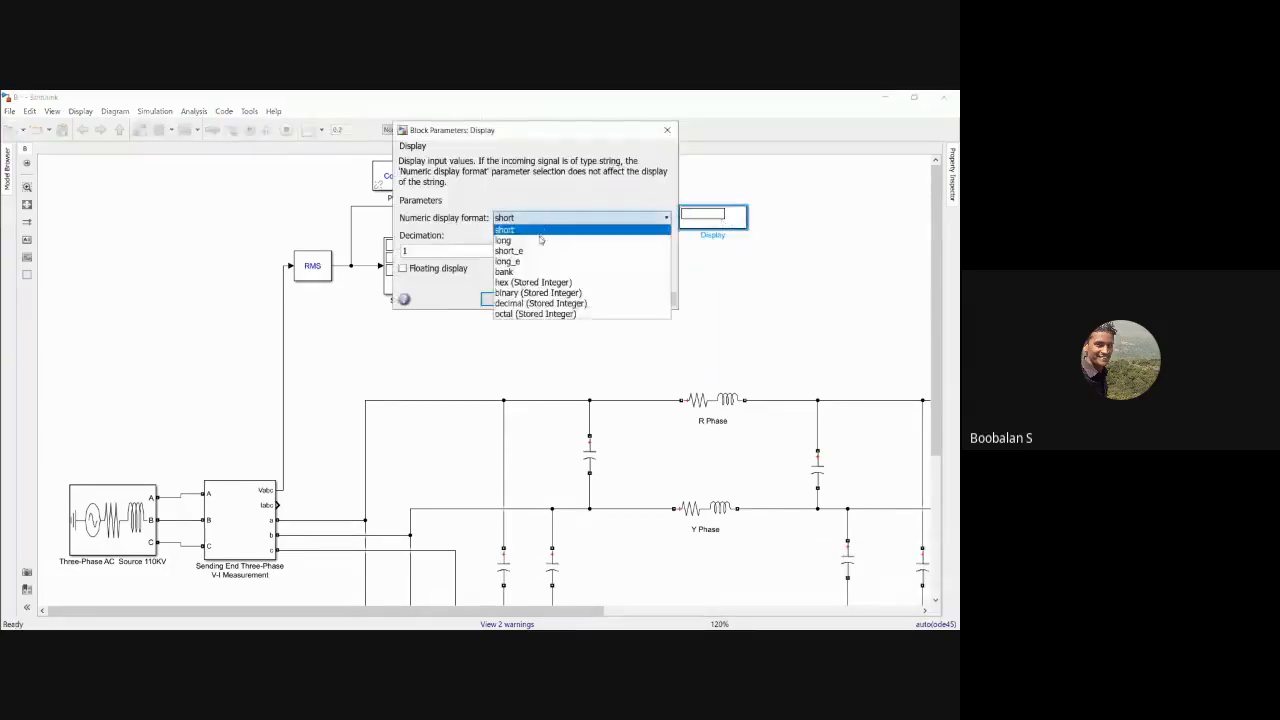
left_click(545, 238)
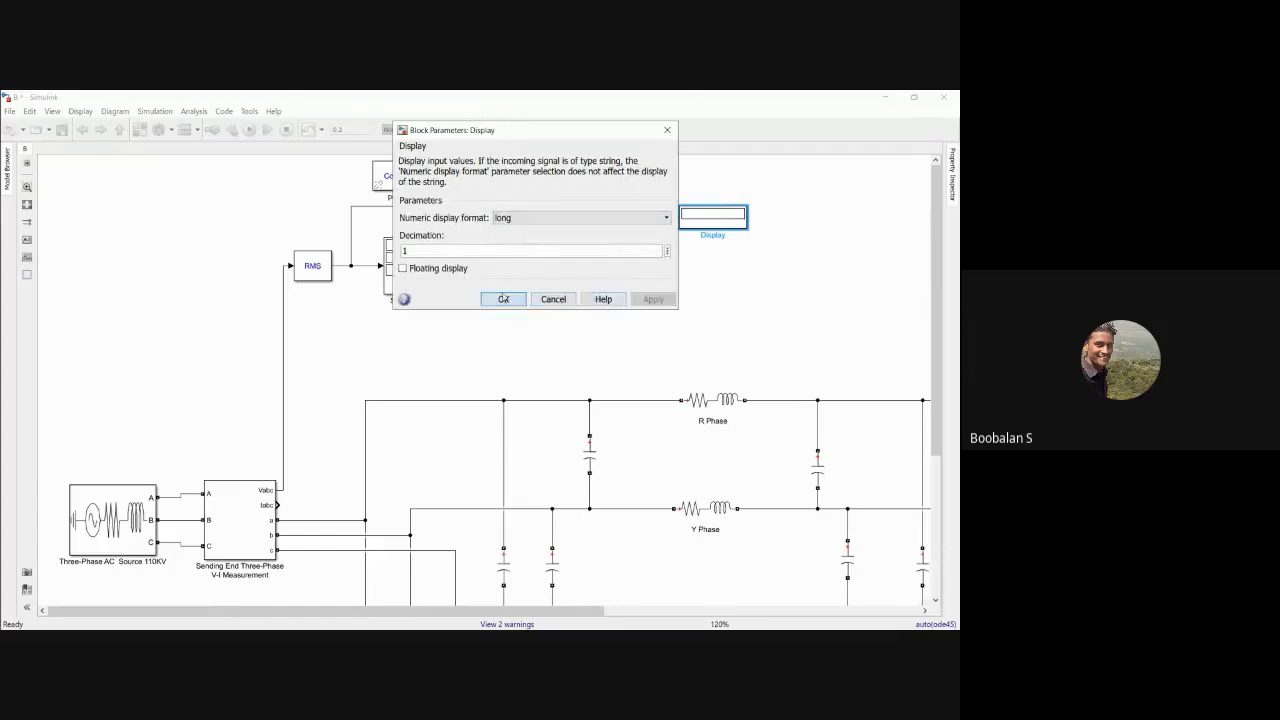
Rename the Product output's Display block to "Totla voltage= Square root of Three*VL" and shift it slightly away from the Product block.
left_click(503, 299)
double_click(712, 237)
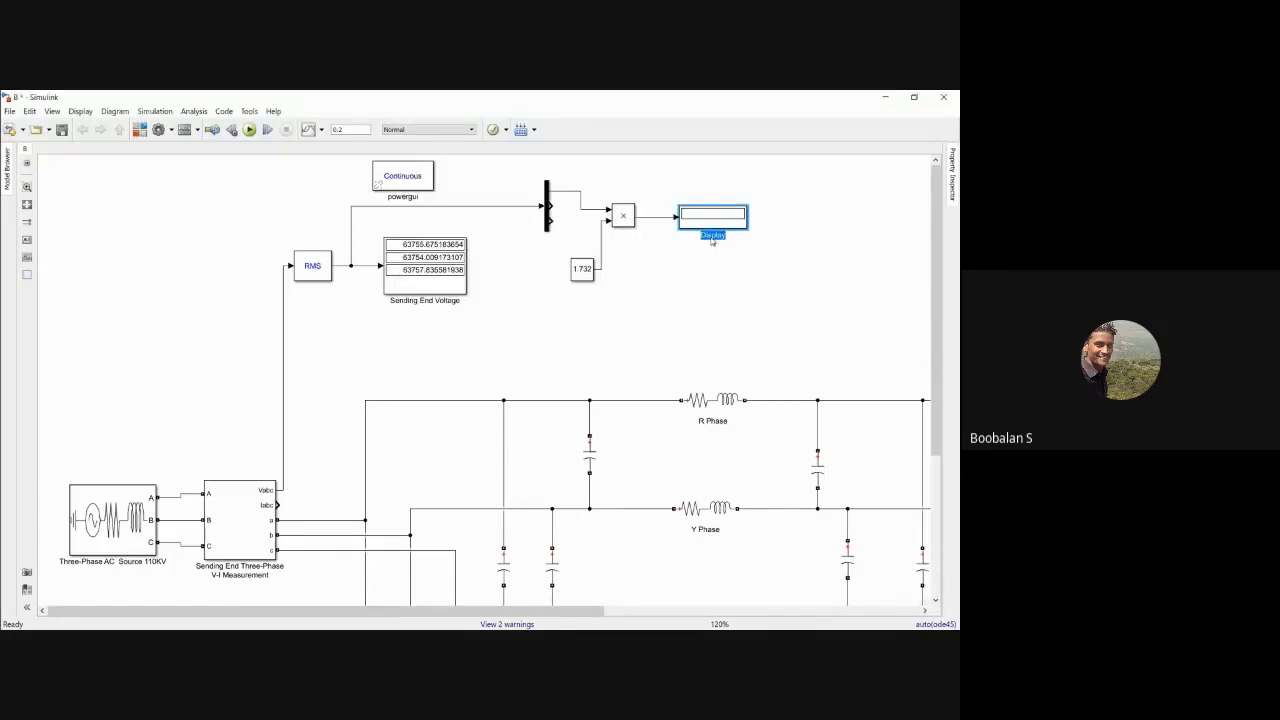
key("BackSpace")
type("Se")
type("llis voltage")
type("=")
type("Sn")
type("uare")
type(" r")
type("oot of T")
type("hree")
type("'")
type("VL")
key("BackSpace")
type("lL")
left_click(669, 323)
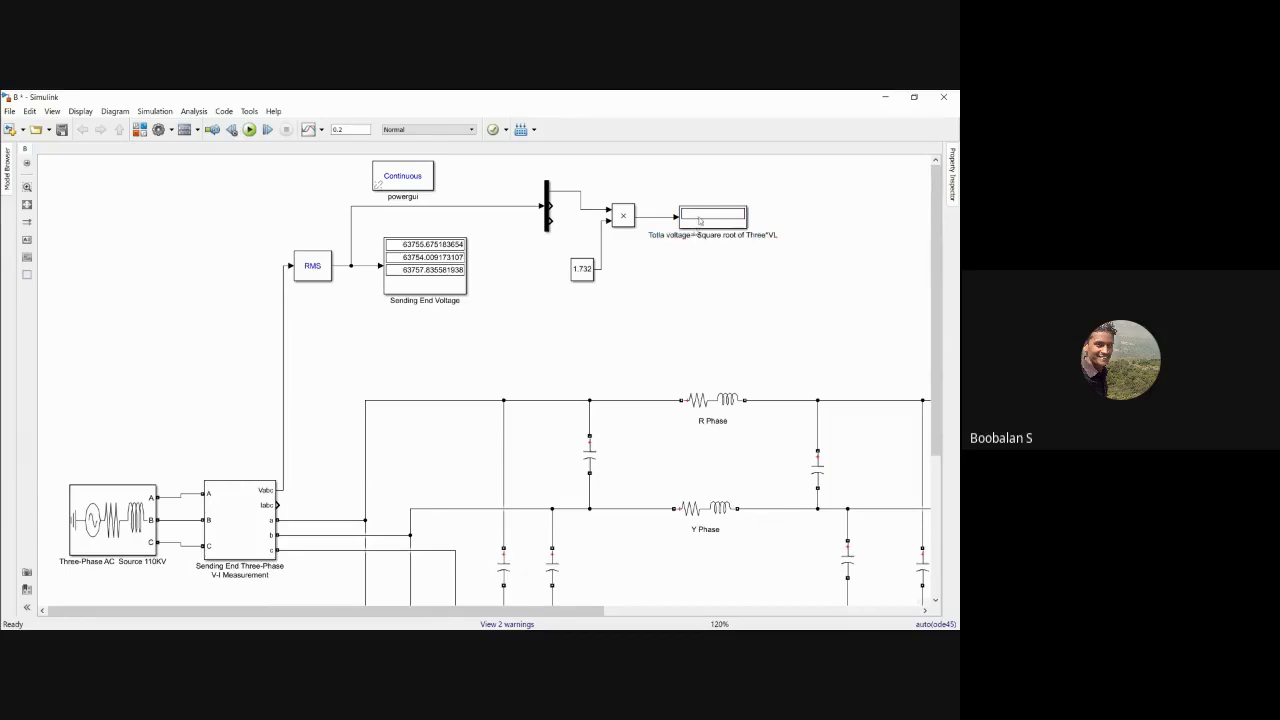
left_click_drag(716, 219, 720, 219)
left_click(686, 283)
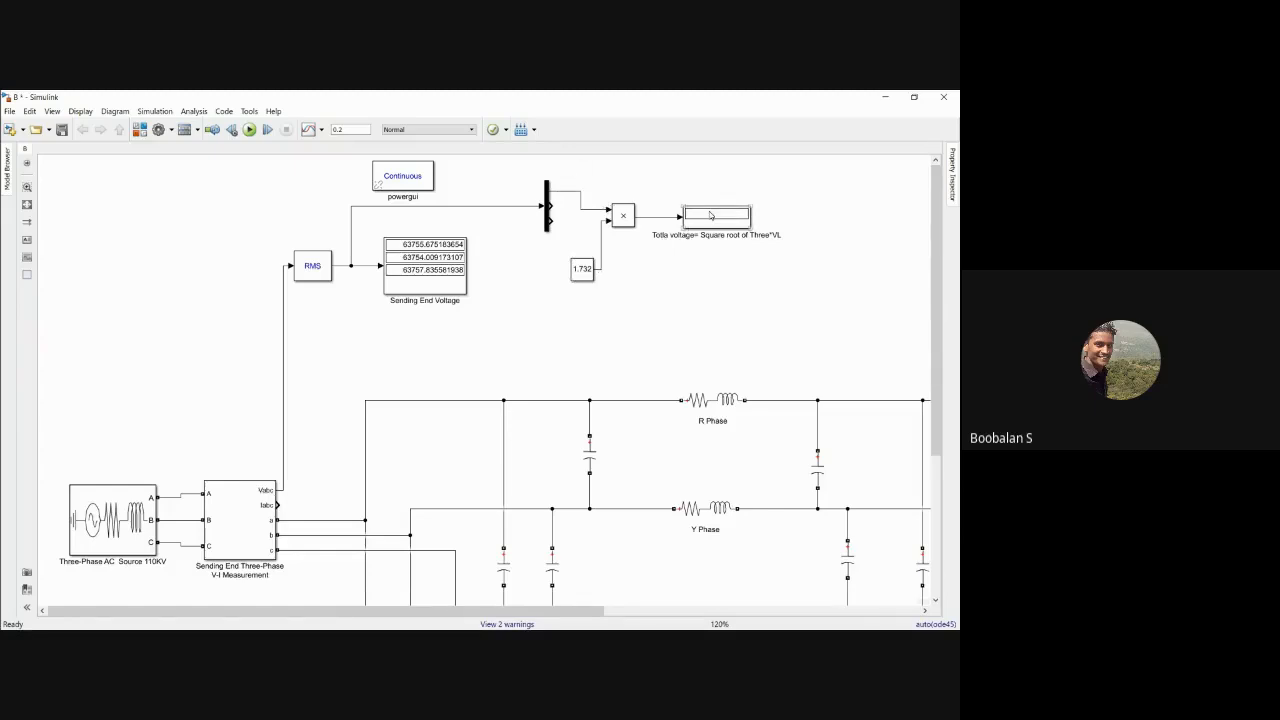
Add a Display block above the Product block and branch the Demux's first output signal into it.
double_click(598, 182)
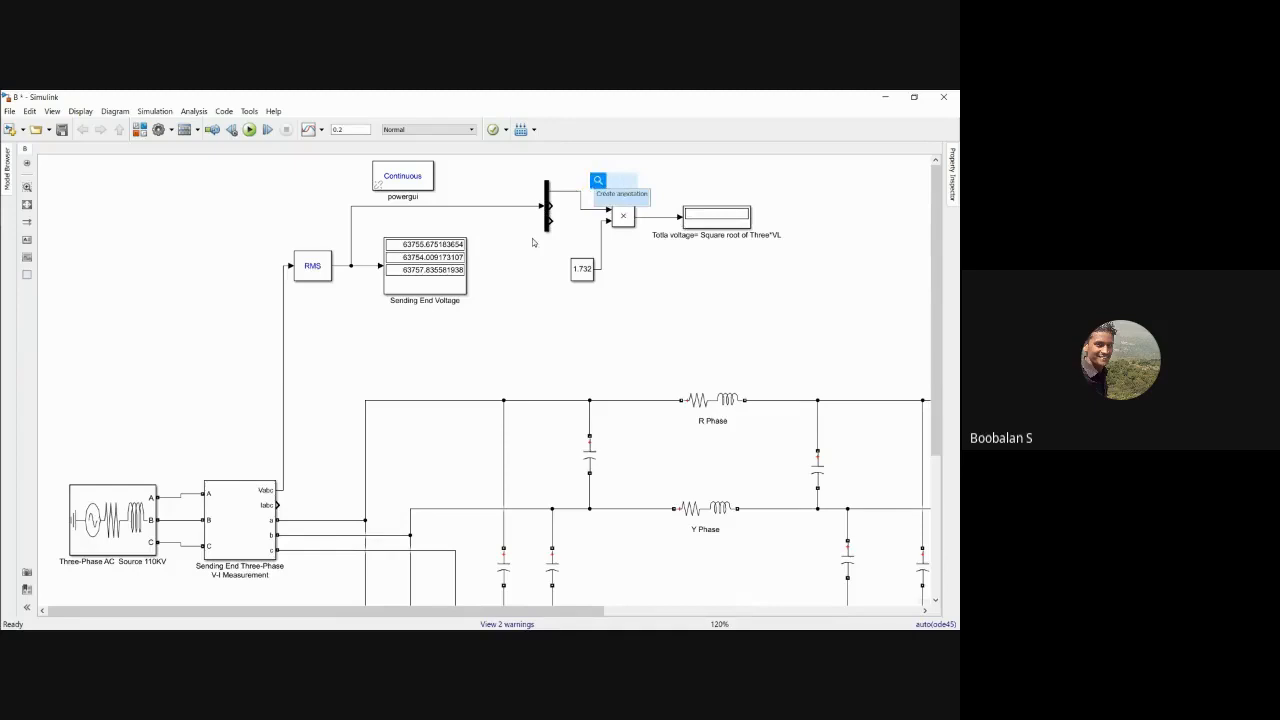
type("displ")
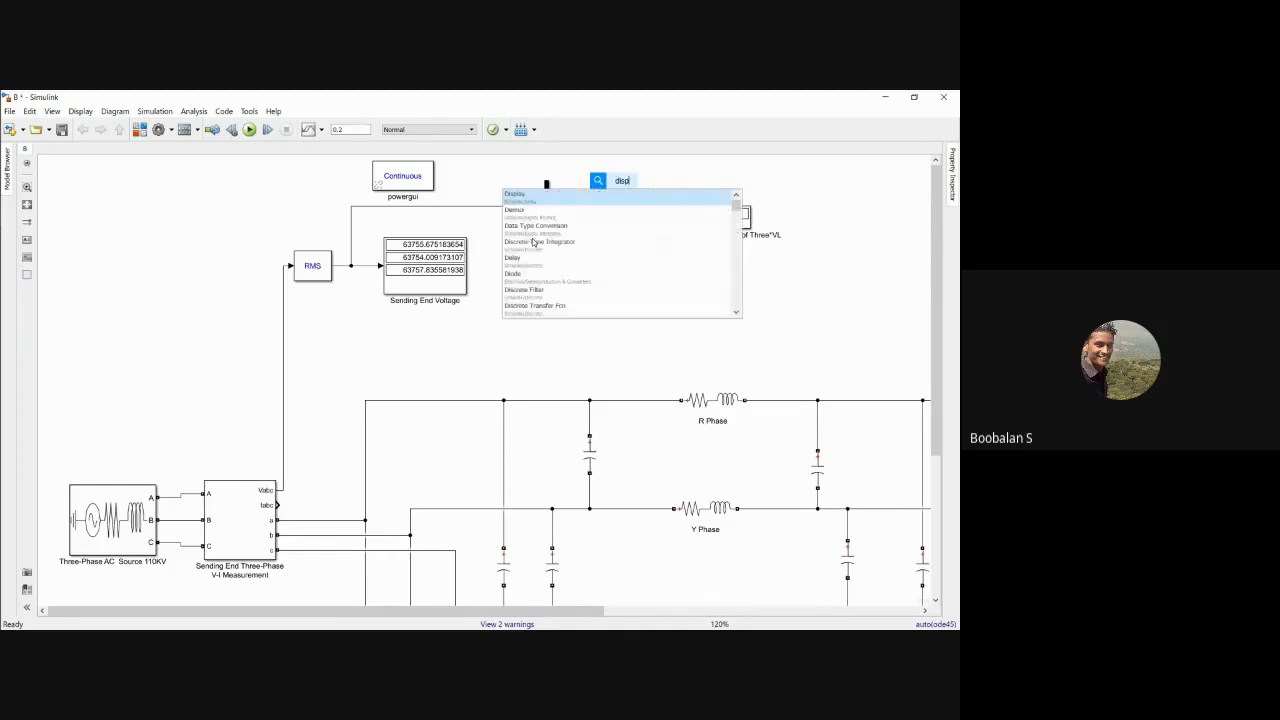
left_click(580, 196)
left_click_drag(641, 186, 645, 94)
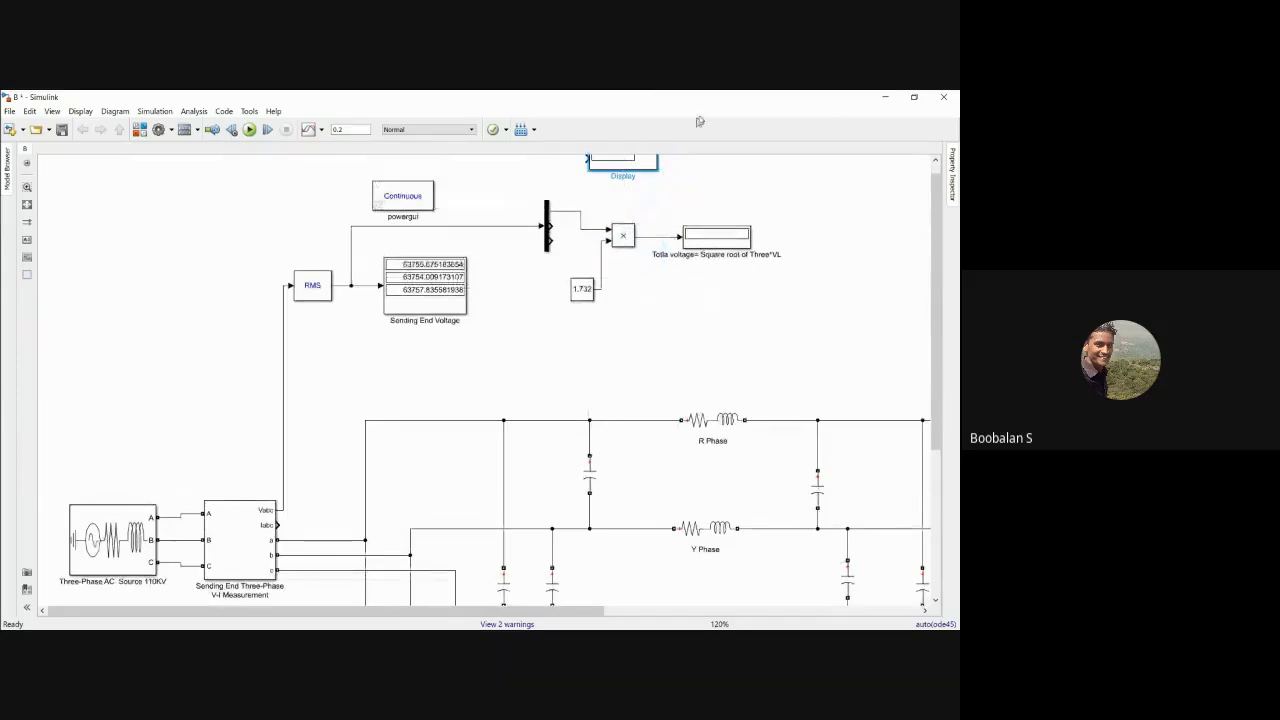
left_click_drag(660, 191, 570, 211)
left_click(656, 194)
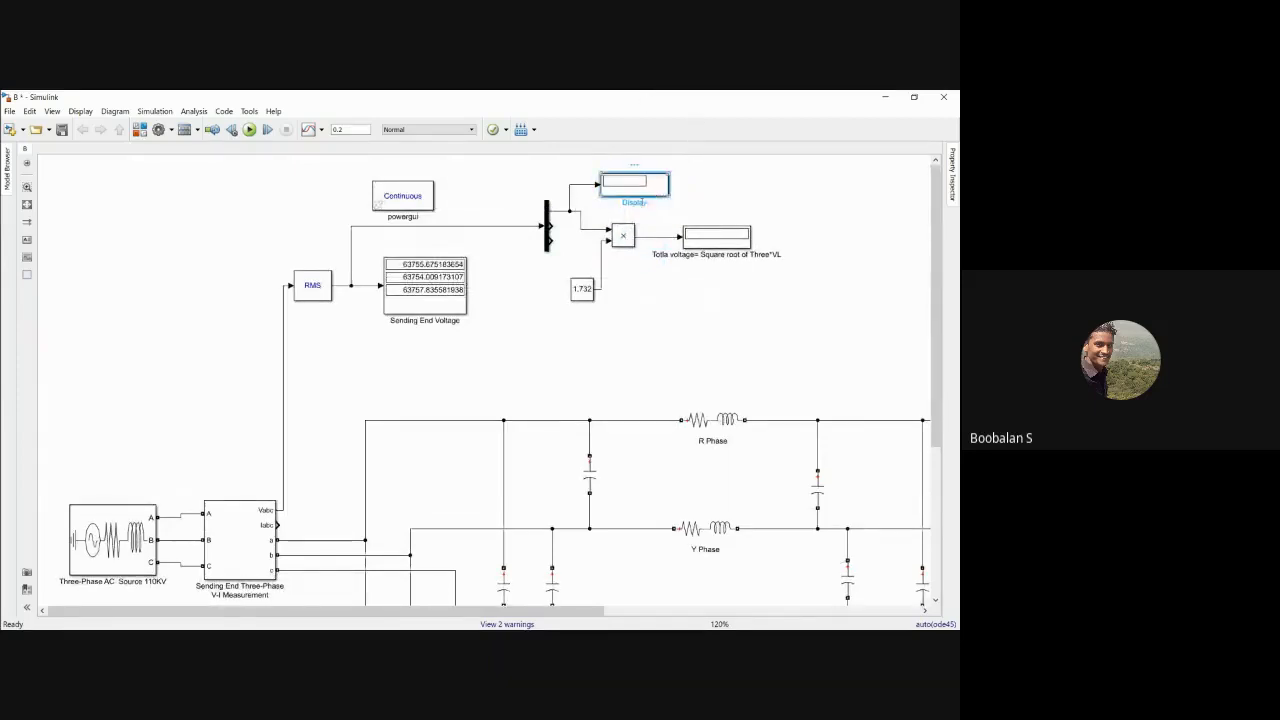
Rename the new Display block above the Product block to "Voltage Rphase".
double_click(643, 203)
type("Vol")
type("tage")
type(" Rphs")
type("se")
left_click(713, 194)
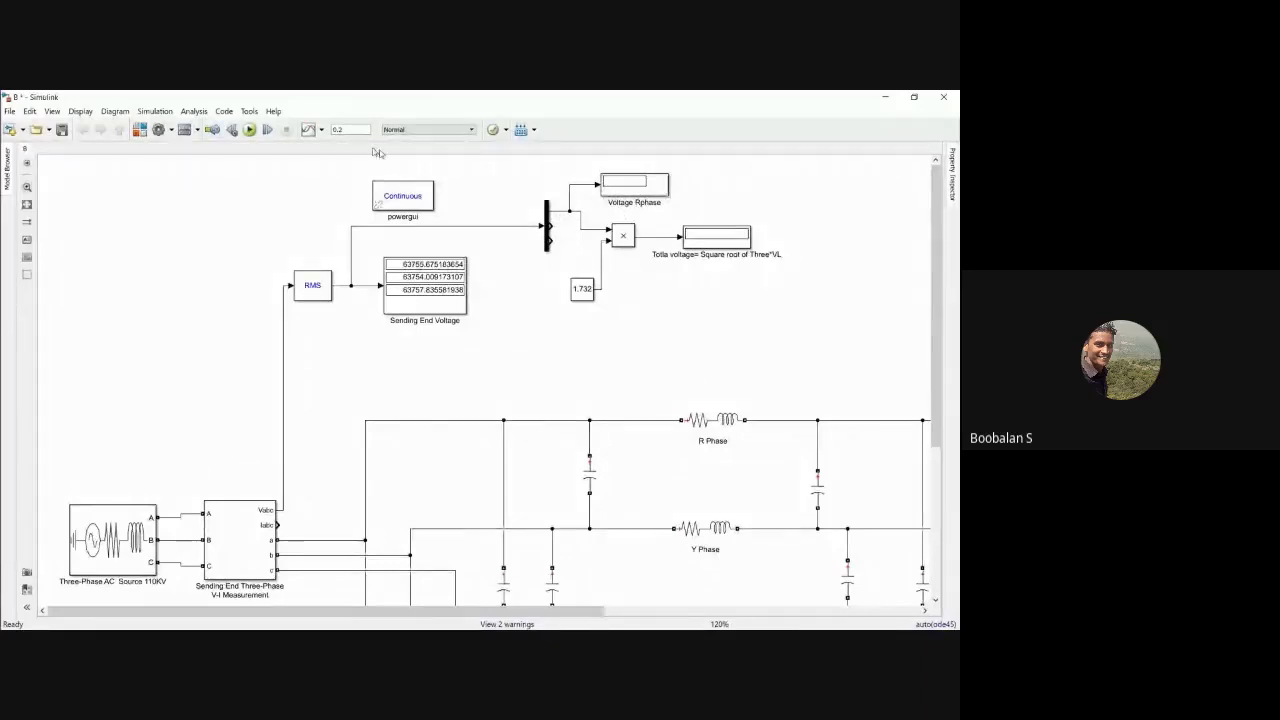
Run the simulation and set the Voltage Rphase display's numeric display format to long.
left_click(250, 130)
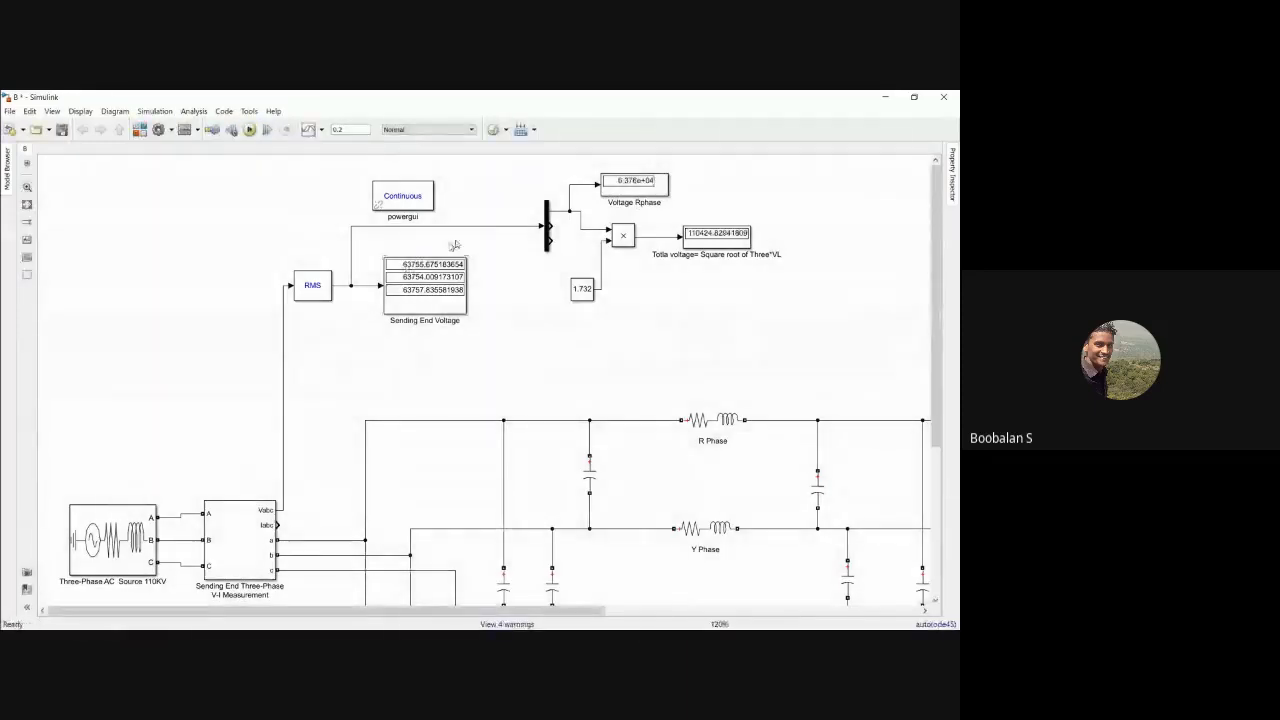
double_click(638, 181)
left_click(796, 190)
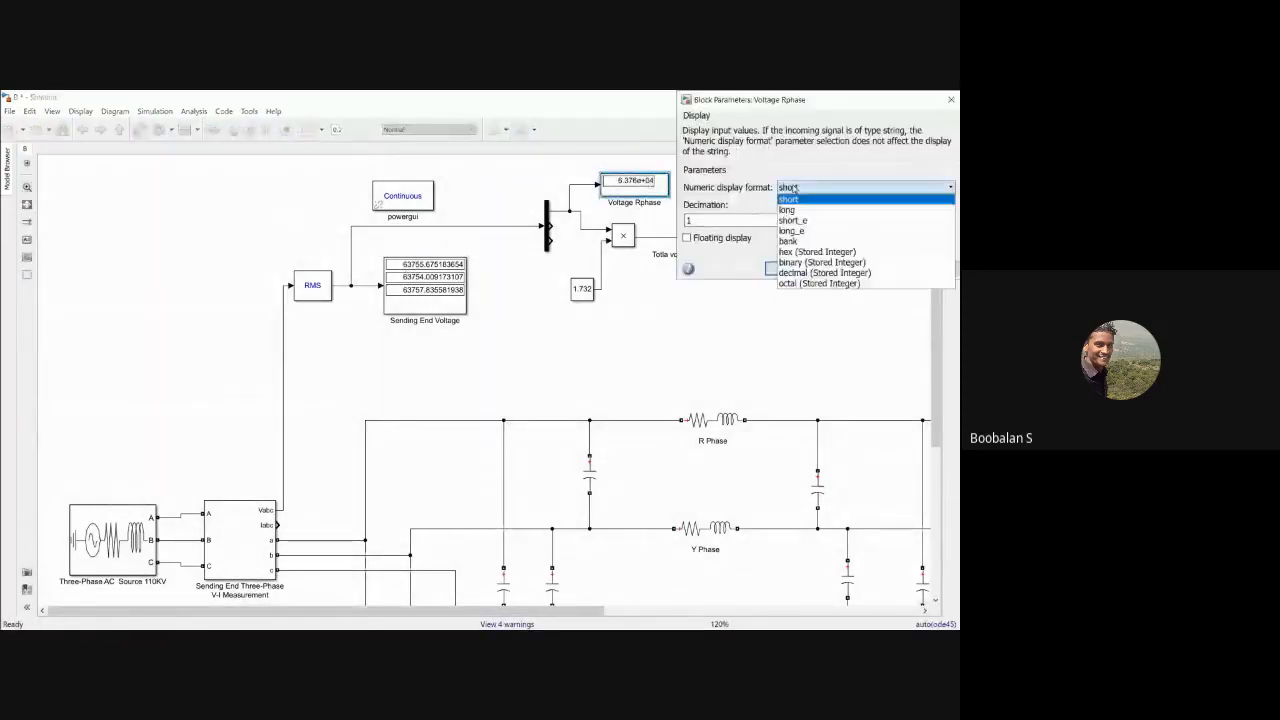
left_click(791, 205)
left_click(790, 269)
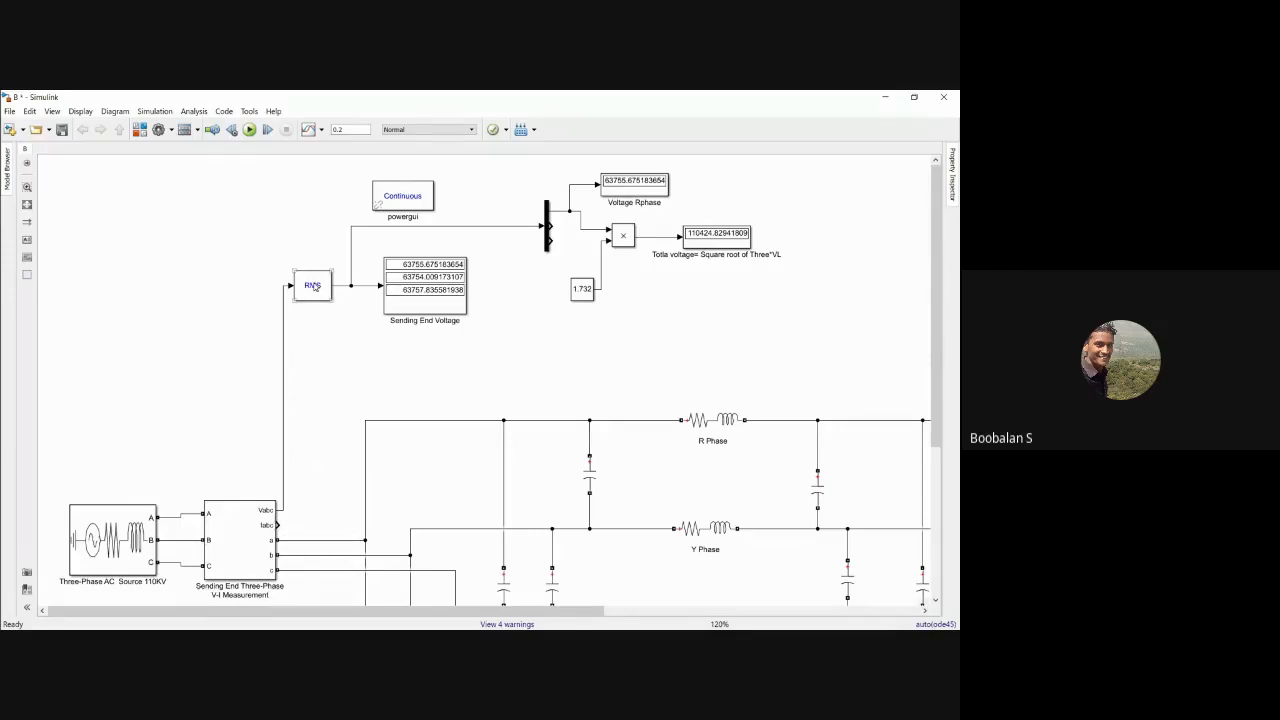
Copy the RMS block below the original and connect its input to the Iabc output of the Sending End Three-Phase V-I Measurement.
left_click_drag(313, 287, 337, 374)
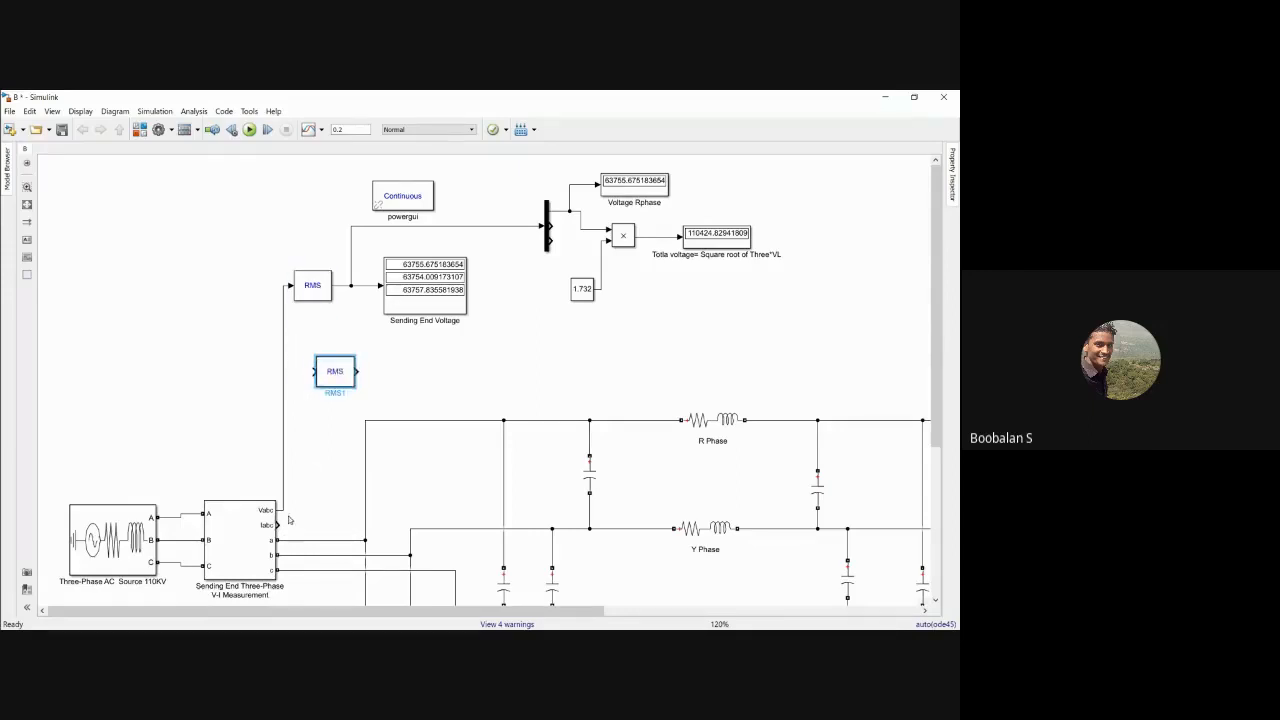
left_click_drag(278, 524, 314, 372)
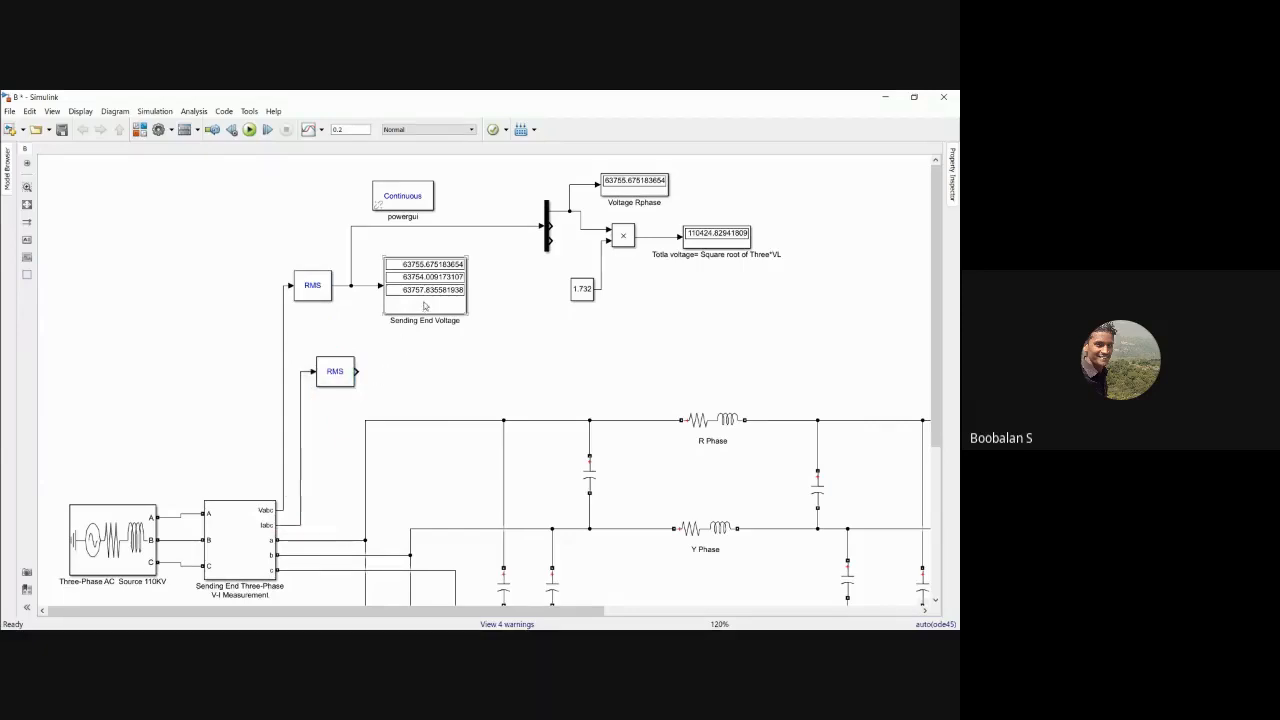
Add a Display block beside the copied RMS block and name it "Sending End Current".
double_click(415, 361)
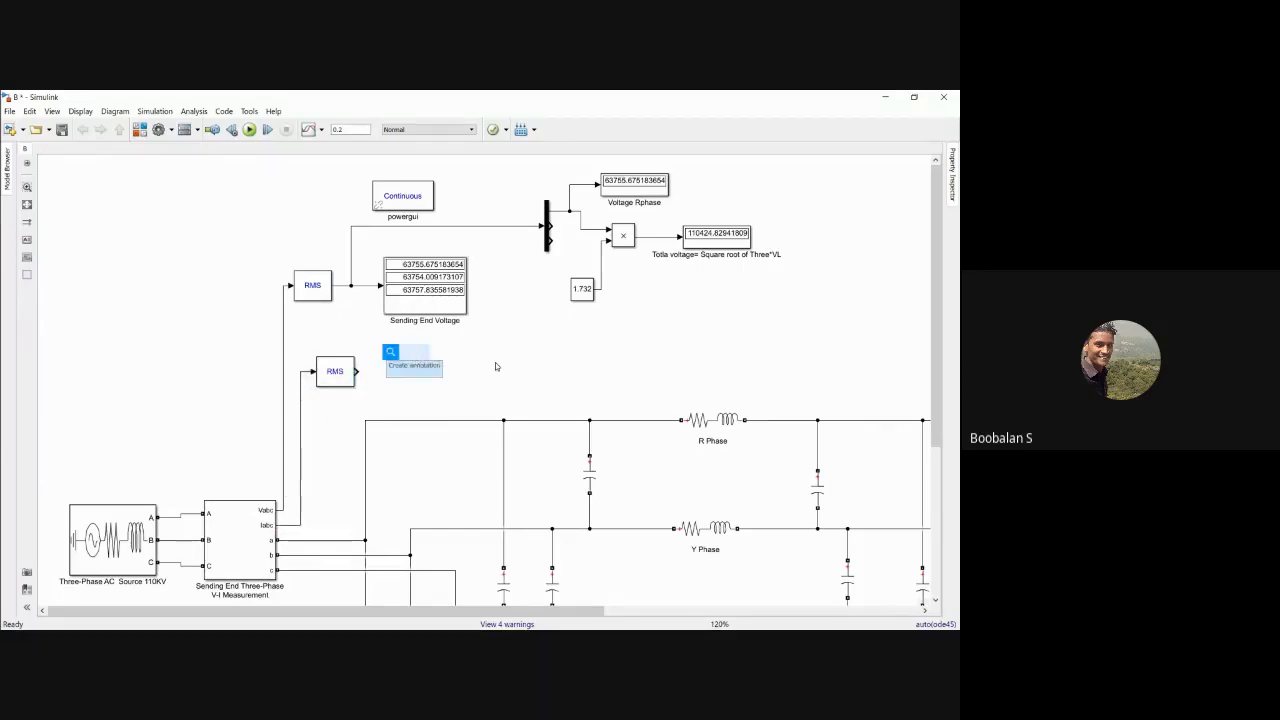
type("dis")
left_click(440, 371)
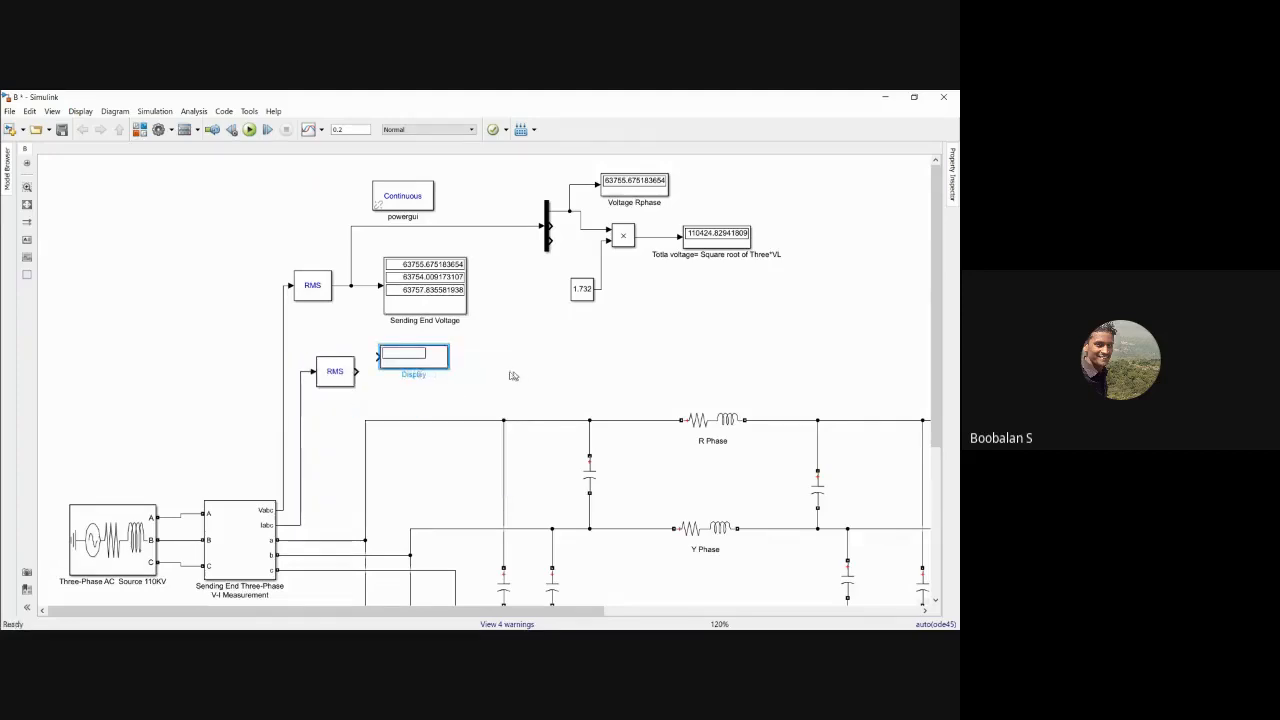
left_click(513, 375)
left_click(411, 372)
key("ctrl+a")
key("BackSpace")
type("Sending End Current")
left_click_drag(416, 360, 446, 370)
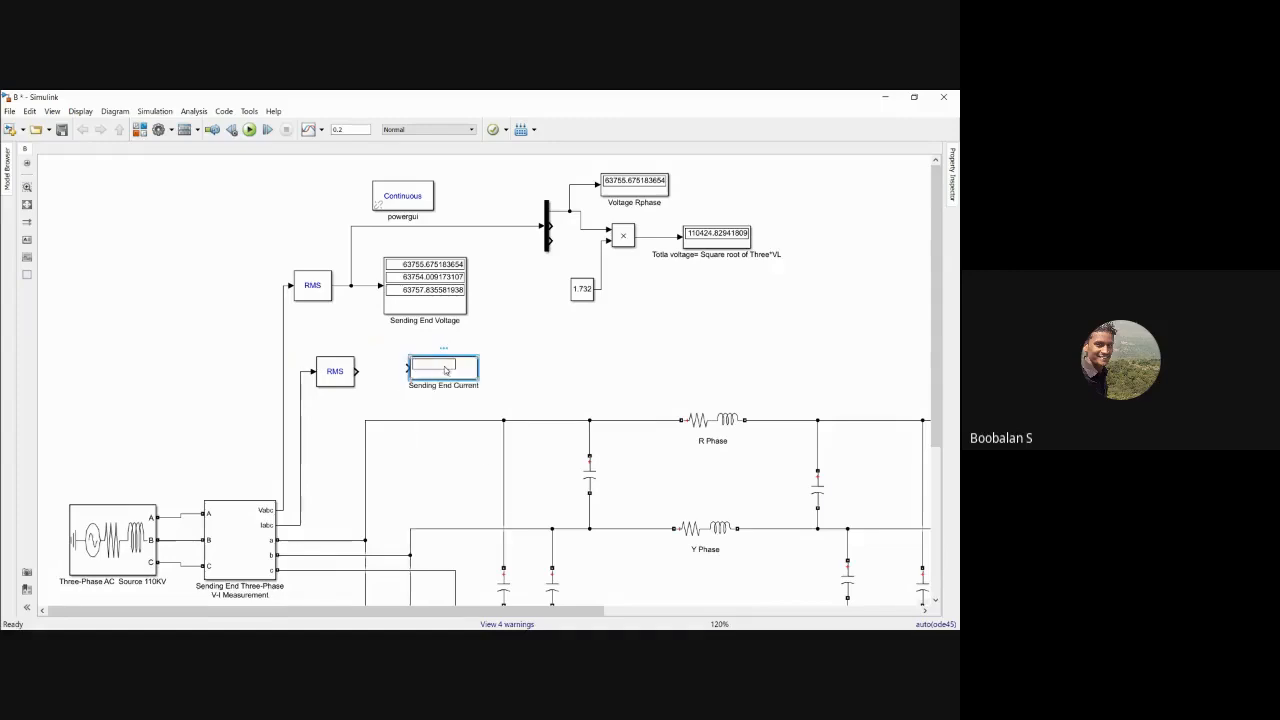
Set the Sending End Current display's numeric display format to long and connect it to the copied RMS block's output.
double_click(446, 370)
left_click(600, 368)
left_click(598, 388)
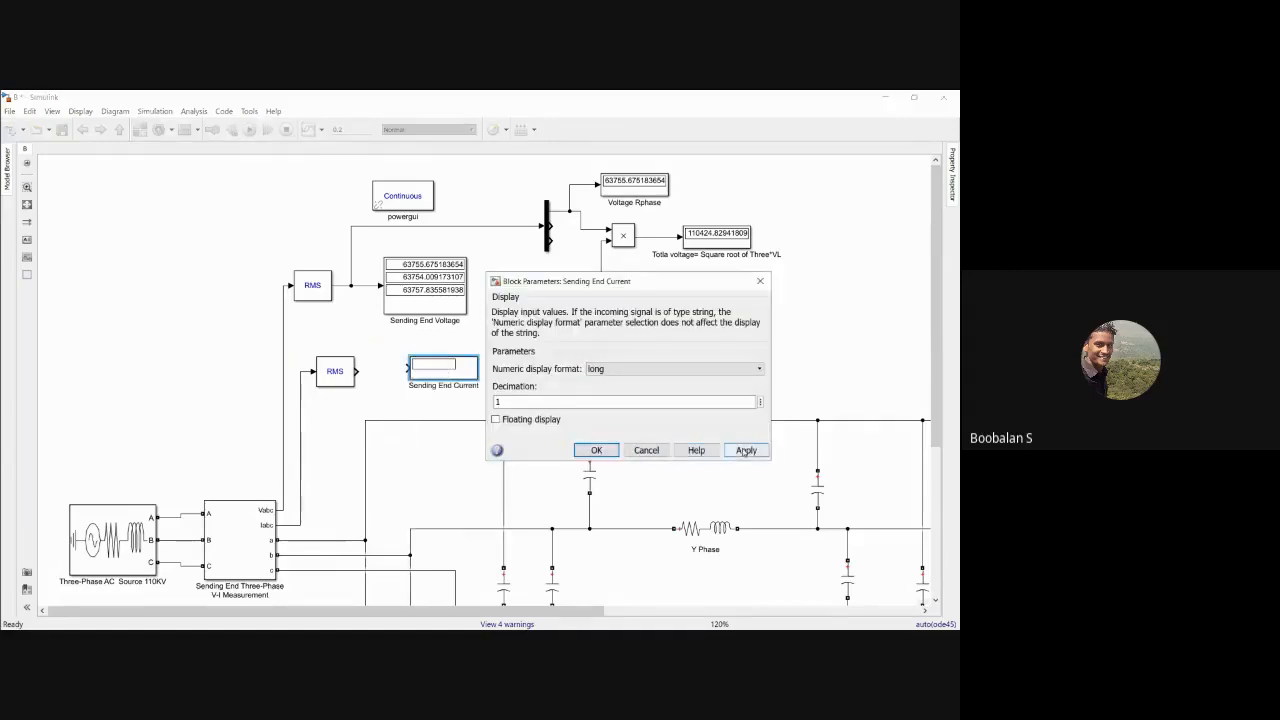
left_click(596, 450)
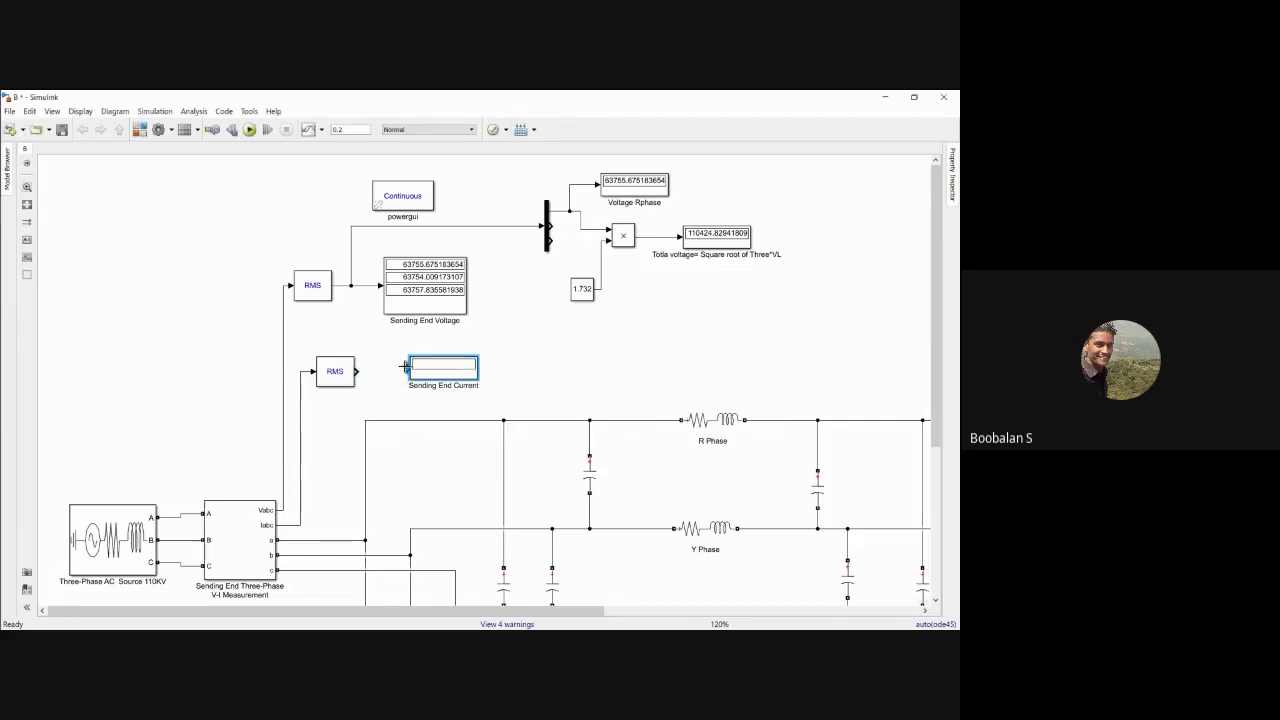
left_click_drag(405, 366, 357, 371)
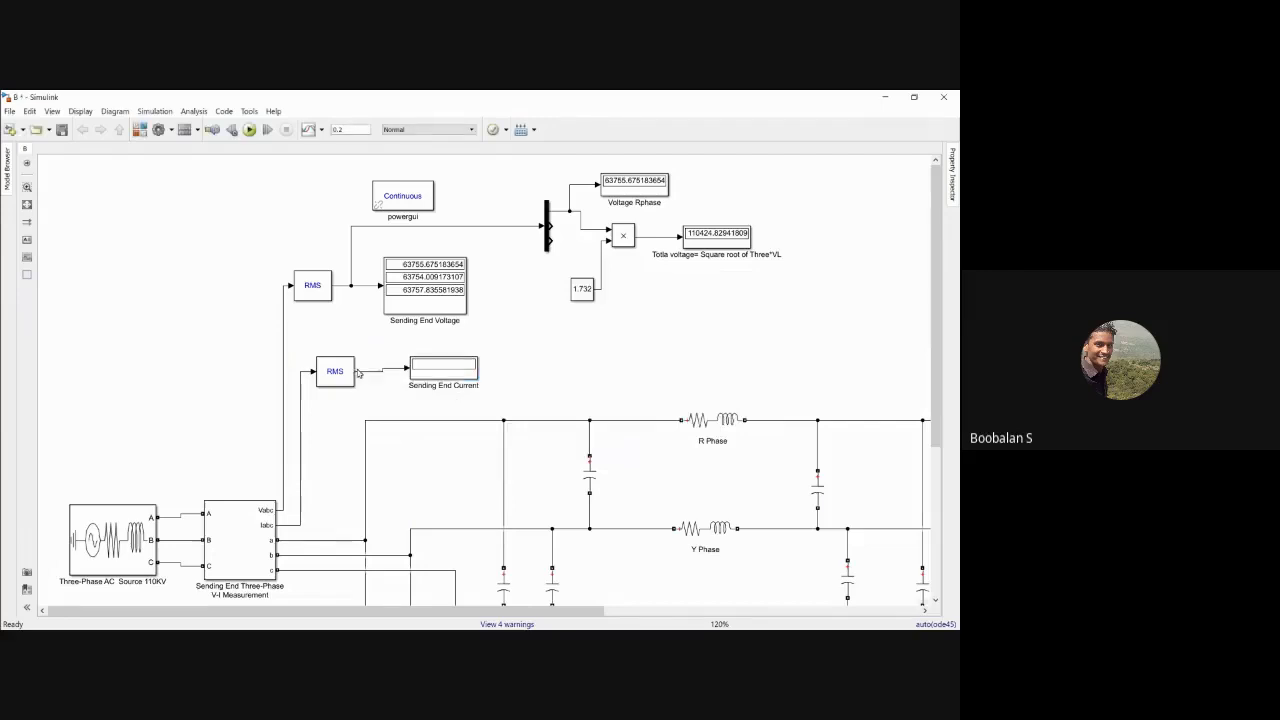
Enlarge the Sending End Current display to fit three phase values and run the simulation.
left_click(447, 374)
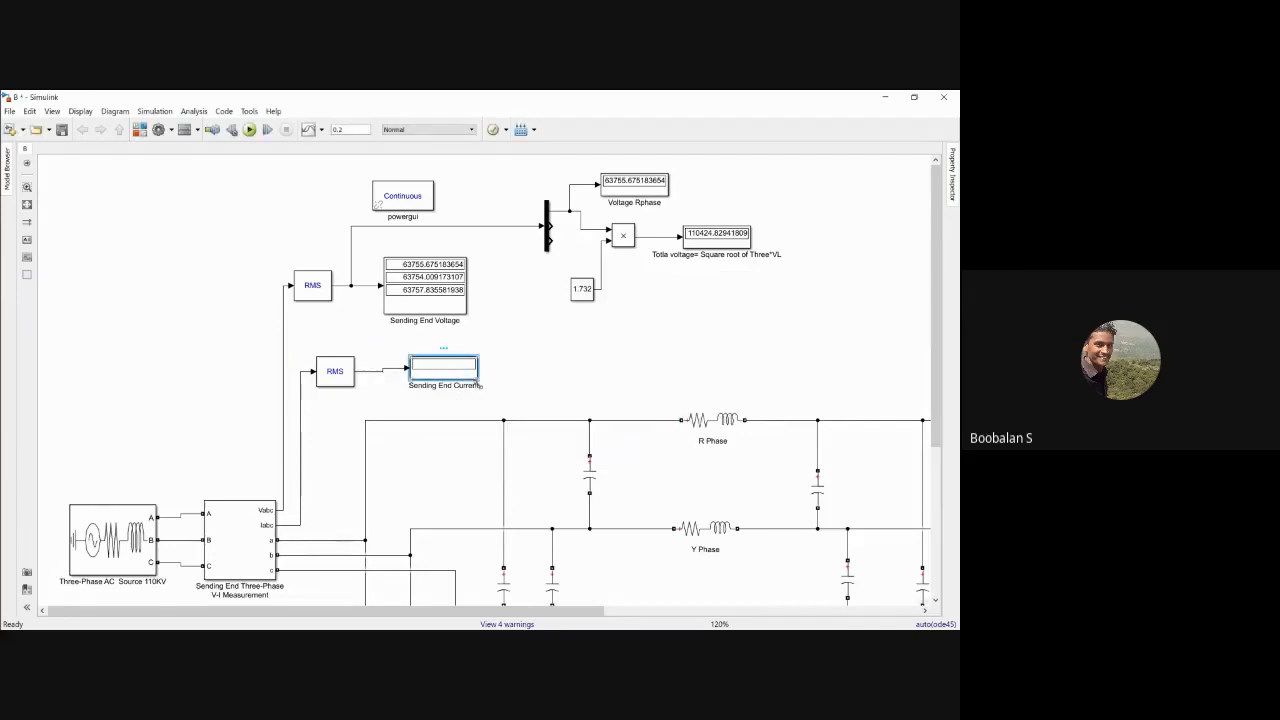
left_click_drag(480, 384, 485, 410)
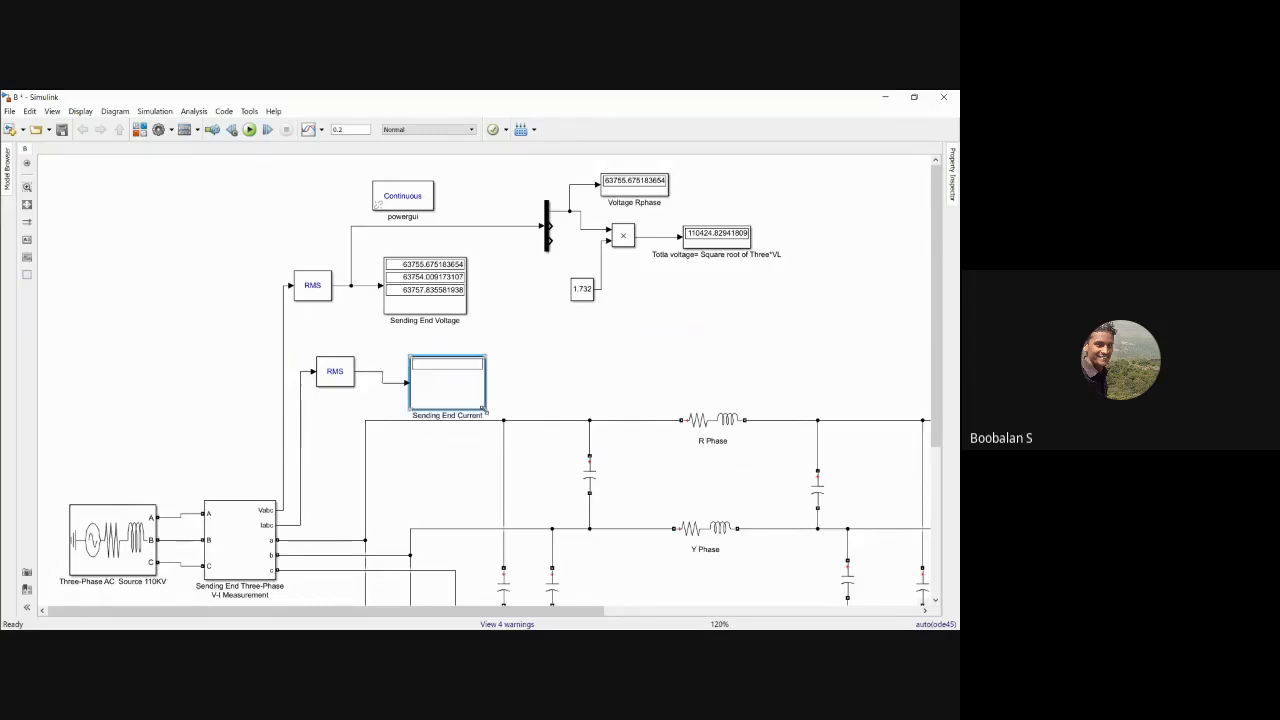
key("ctrl+t")
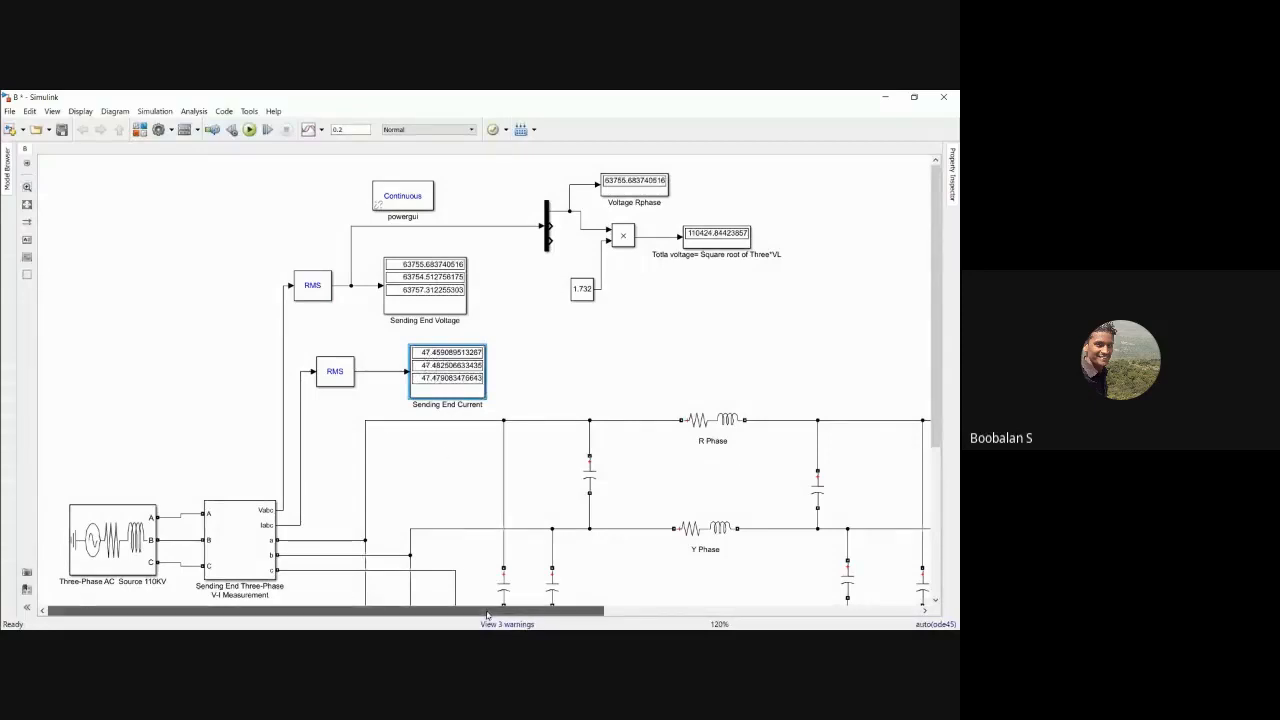
Review the parameters of the Three-Phase Series RLC Load at the receiving end.
left_click_drag(488, 612, 752, 627)
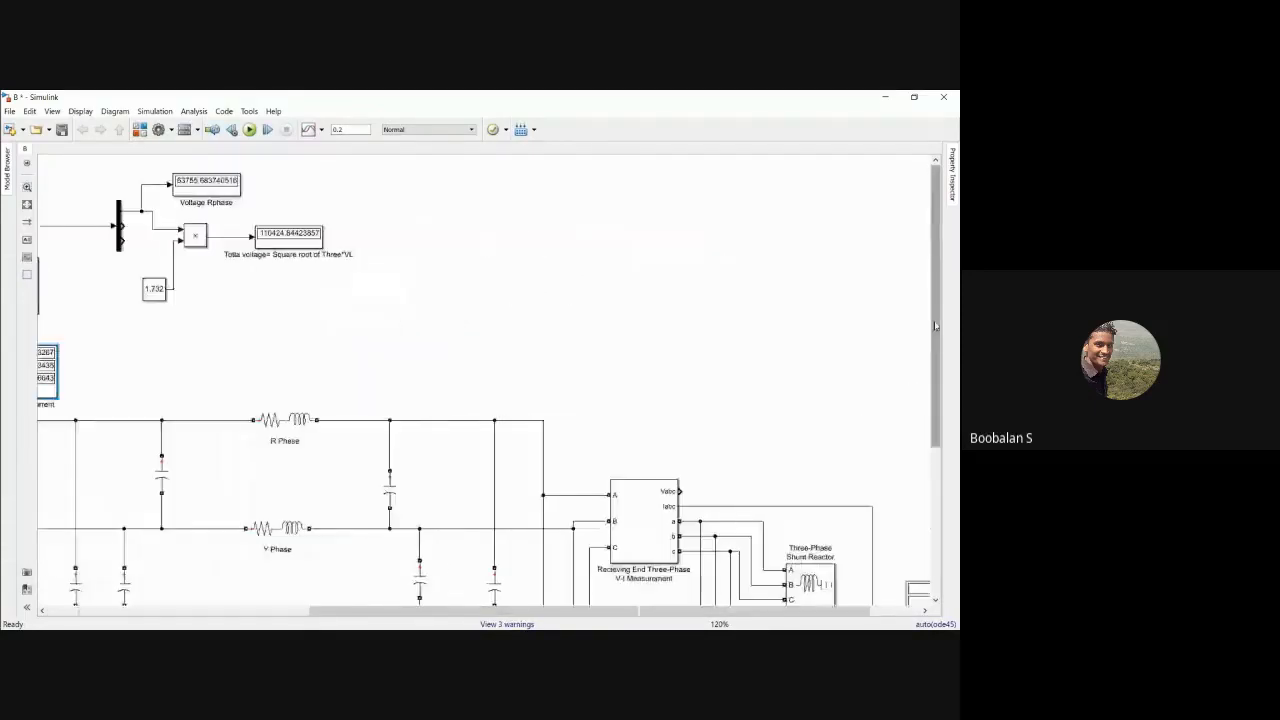
left_click_drag(936, 342, 934, 497)
double_click(714, 398)
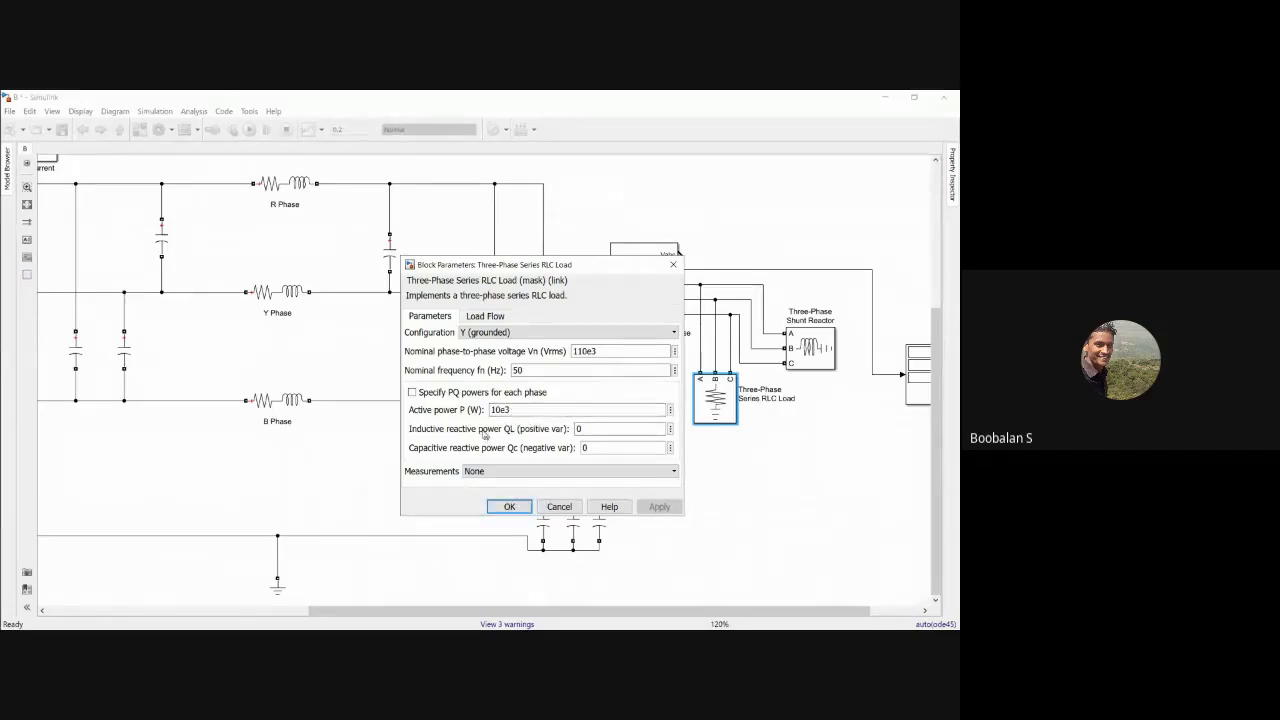
left_click(508, 507)
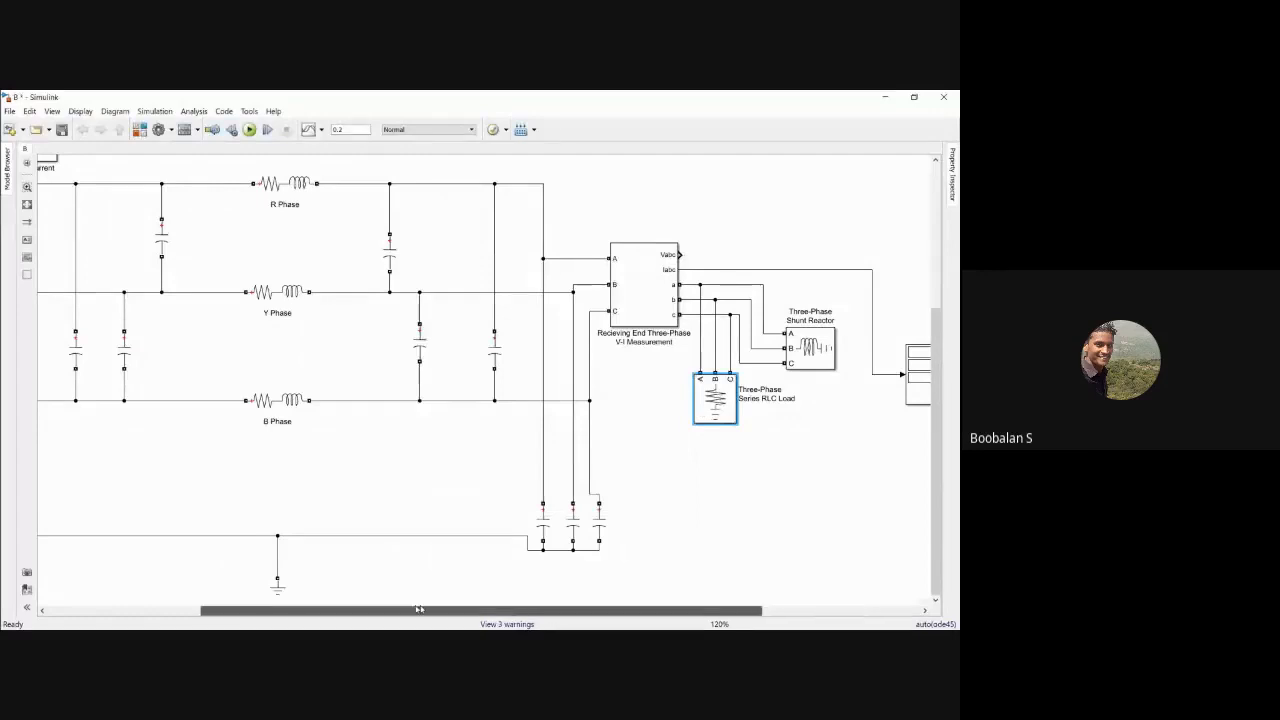
Move the Sending End Current display closer to its RMS block, directly beneath the Sending End Voltage display.
left_click(279, 610)
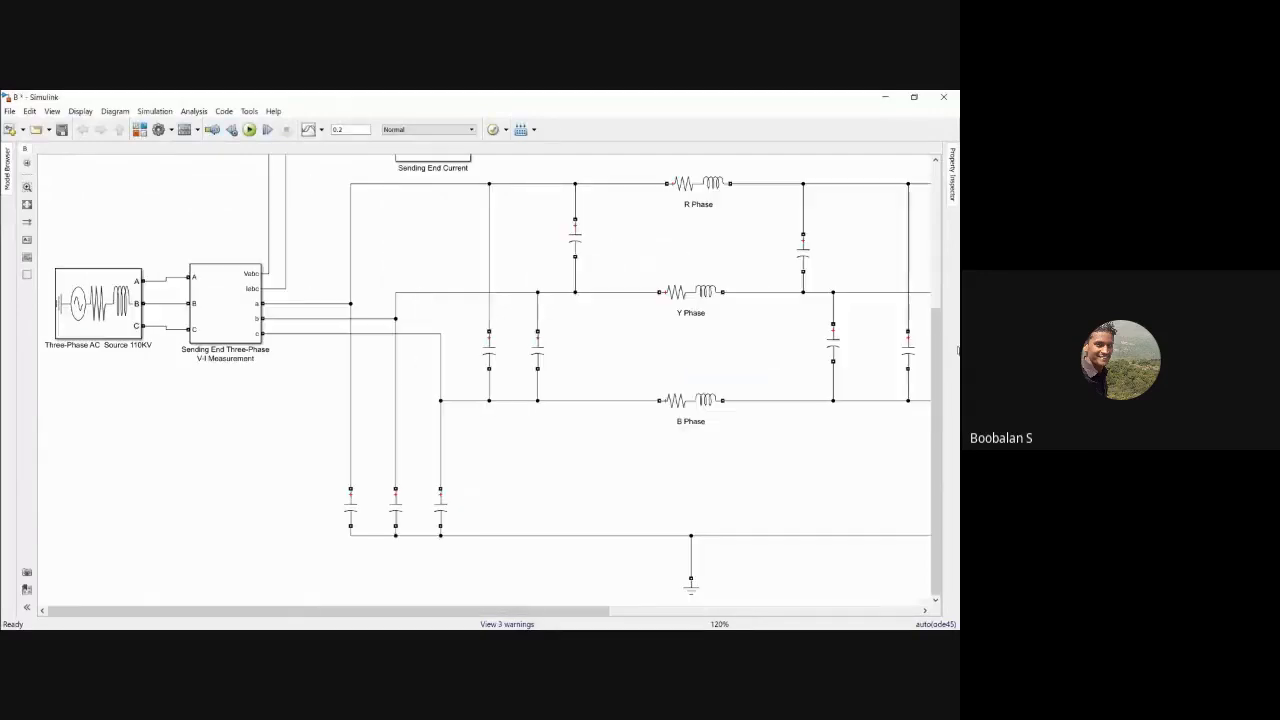
scroll(940, 361, "up", 5)
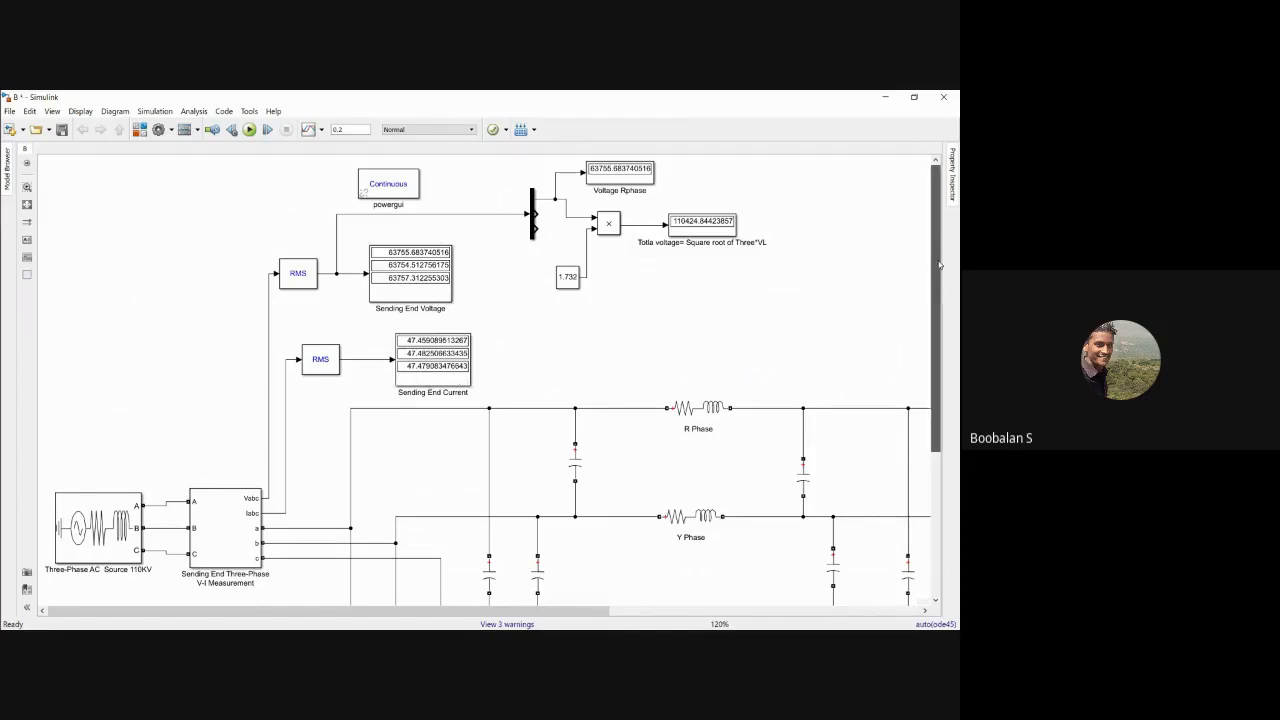
left_click_drag(441, 362, 418, 362)
left_click(485, 357)
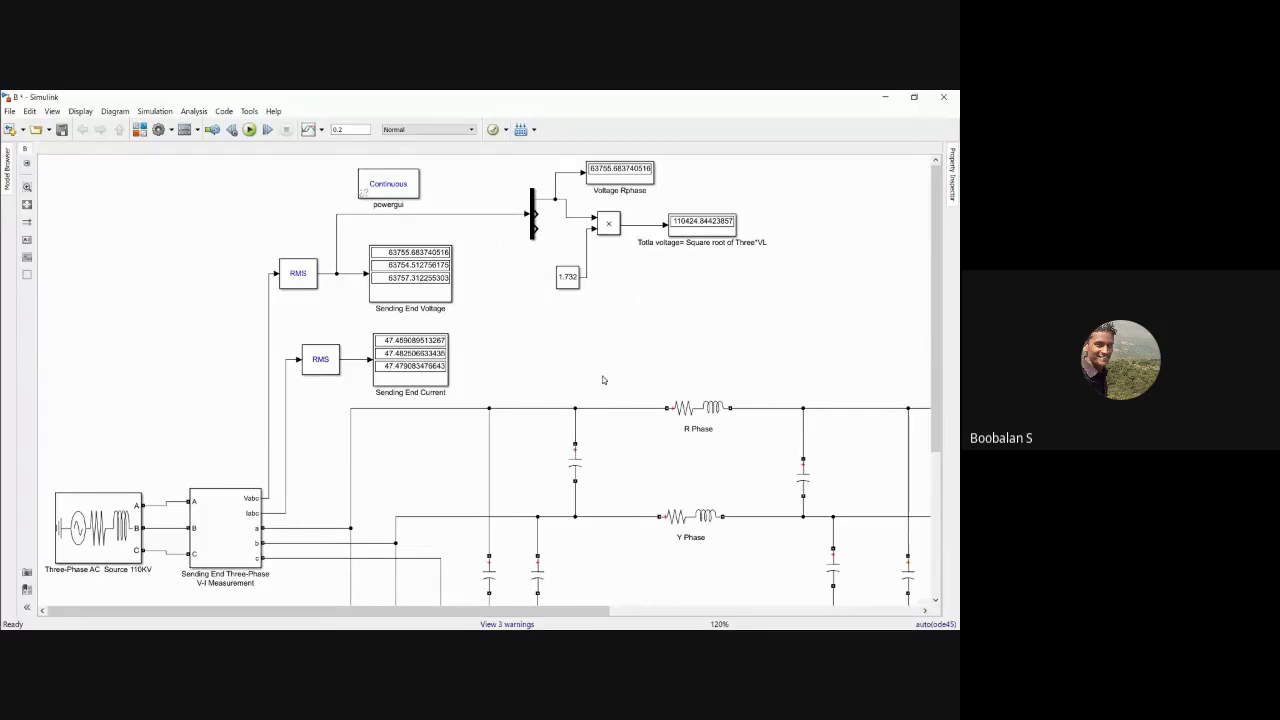
Browse the block library to Simscape/Electrical/Specialized Power Systems/Fundamental Blocks/Measurements/Additional Measurements.
left_click(141, 131)
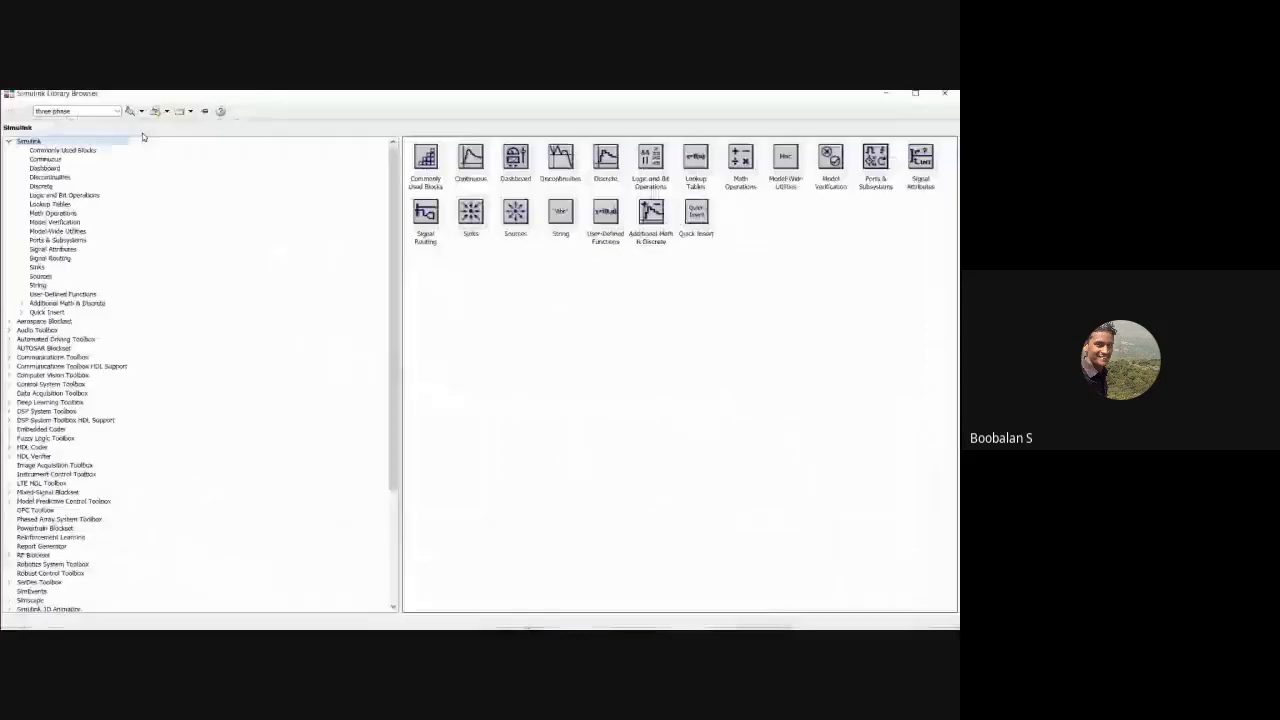
scroll(381, 236, "down", 6)
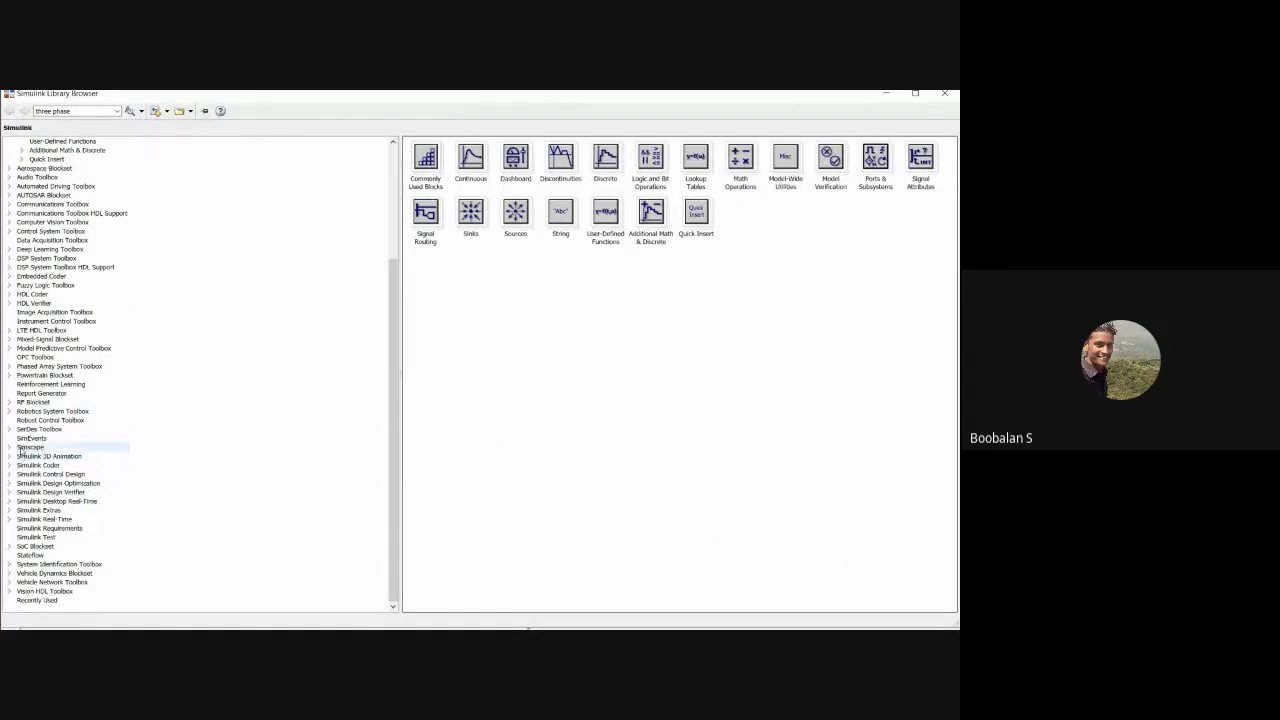
left_click(10, 448)
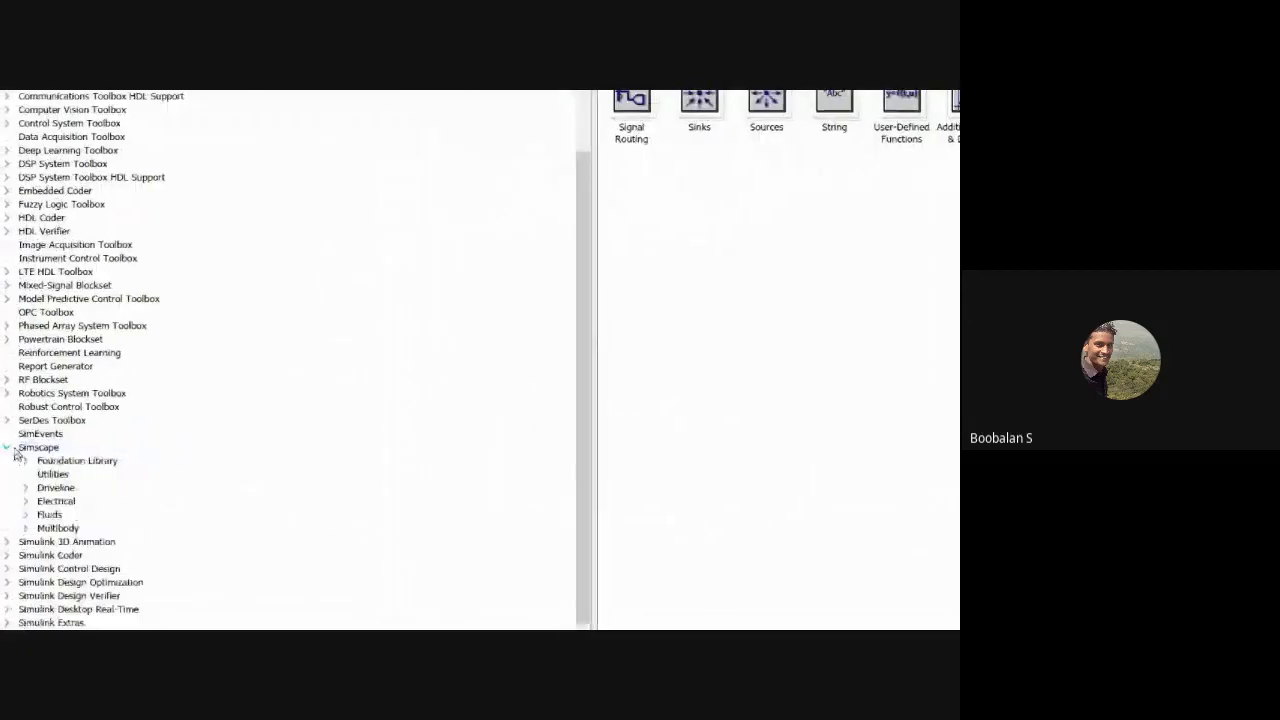
left_click(56, 501)
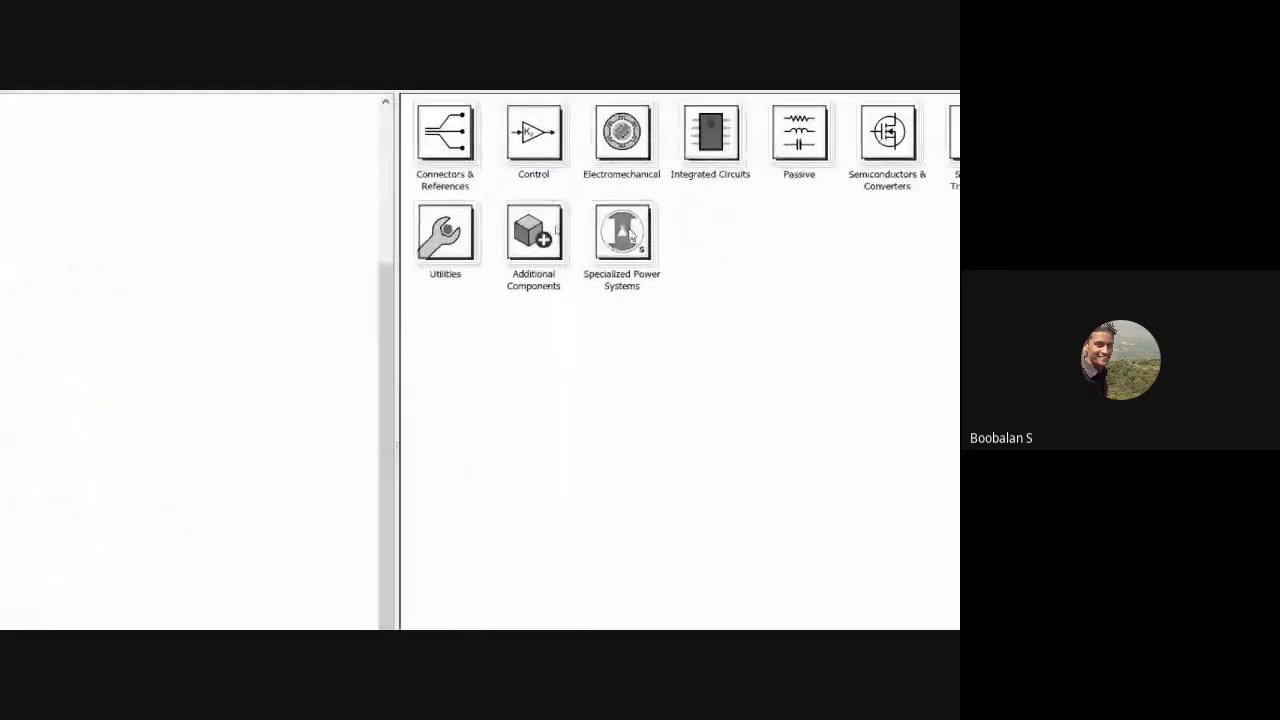
double_click(630, 236)
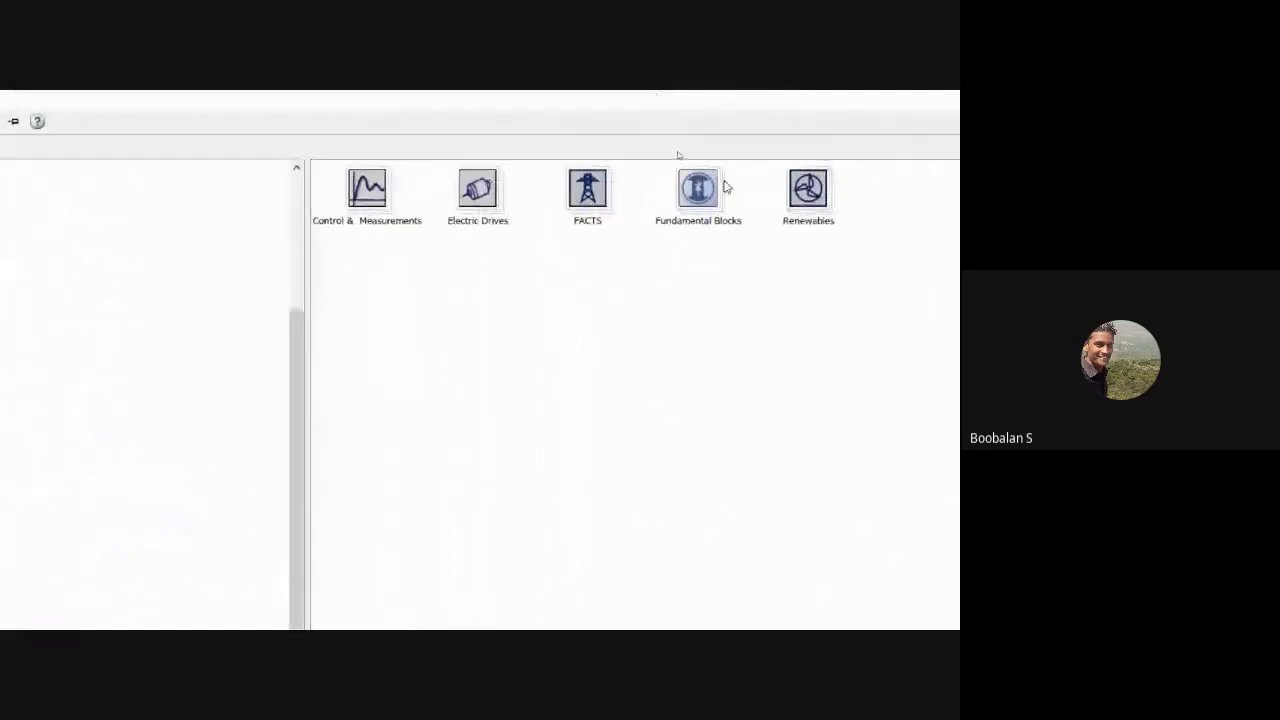
double_click(698, 188)
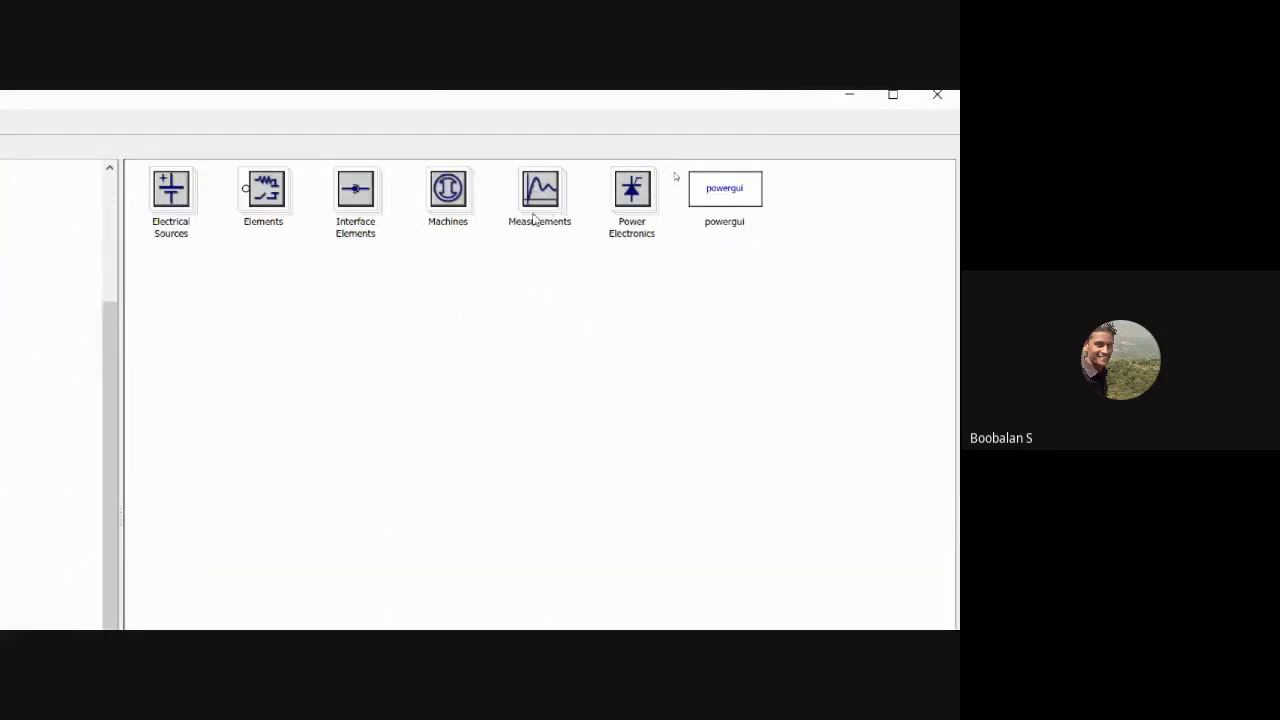
double_click(540, 195)
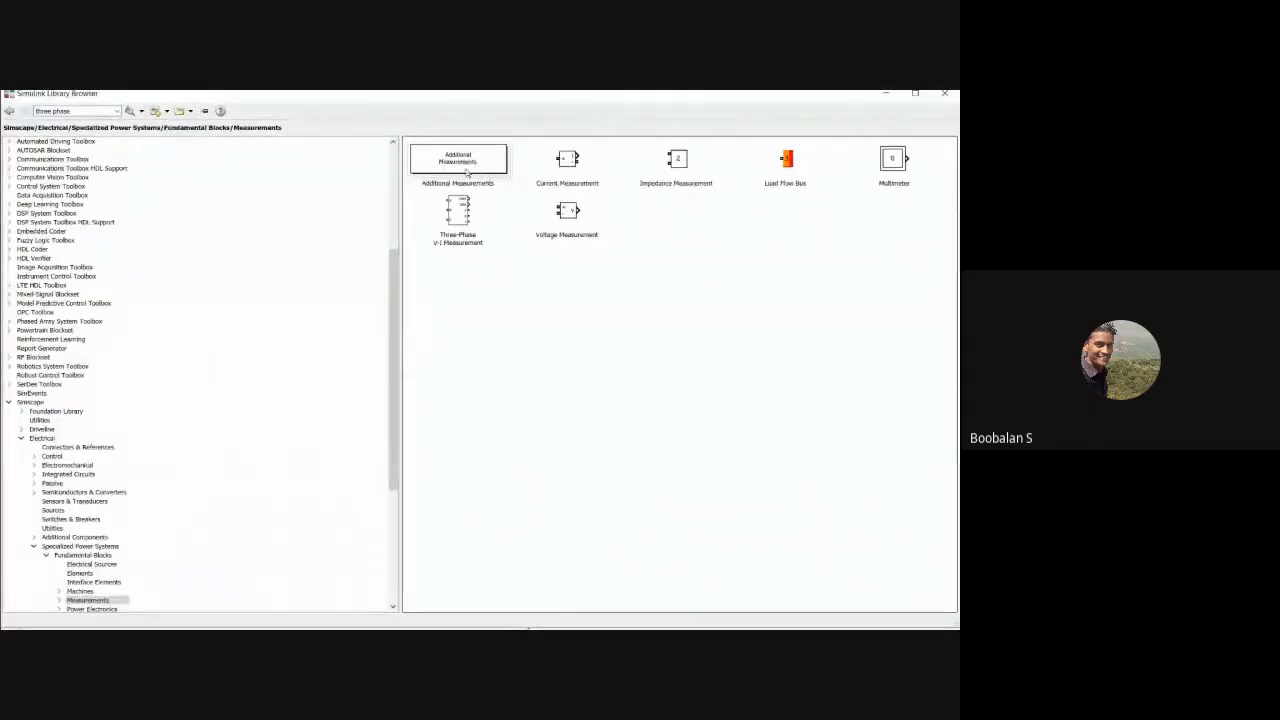
double_click(465, 172)
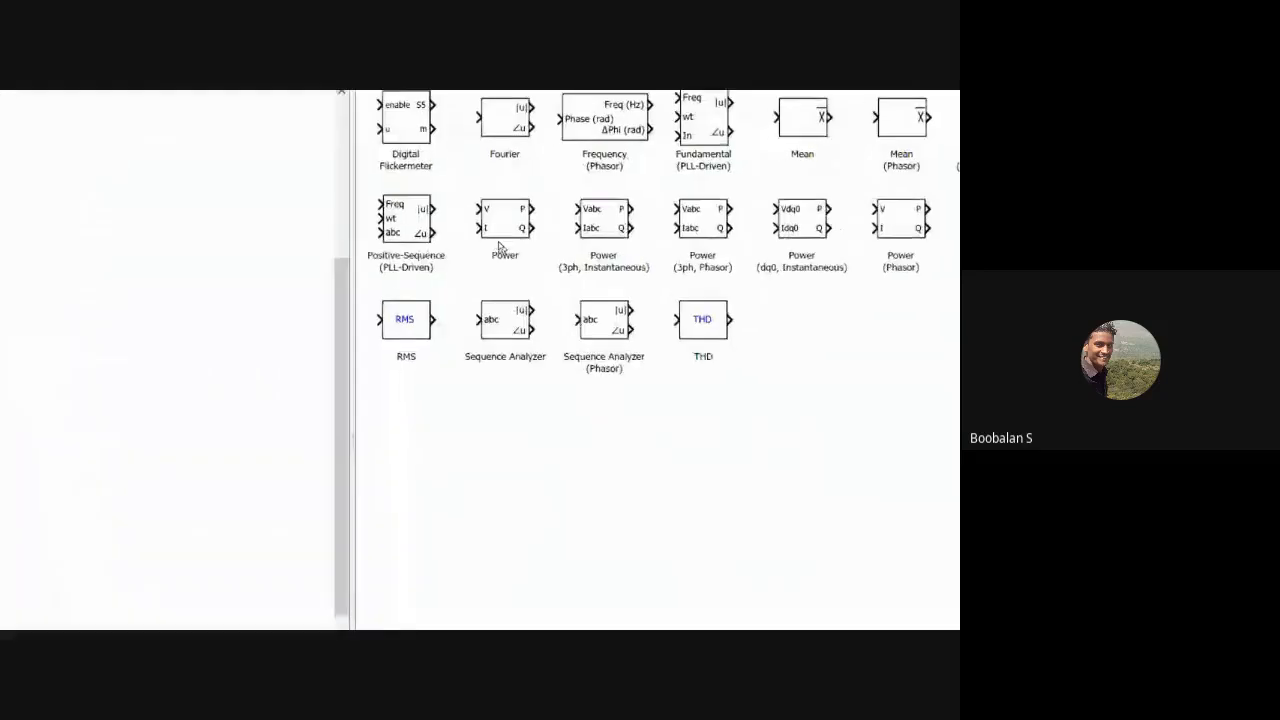
Add the Power (3ph, Instantaneous) block from the Additional Measurements library to model B.
mouse_move(500, 229)
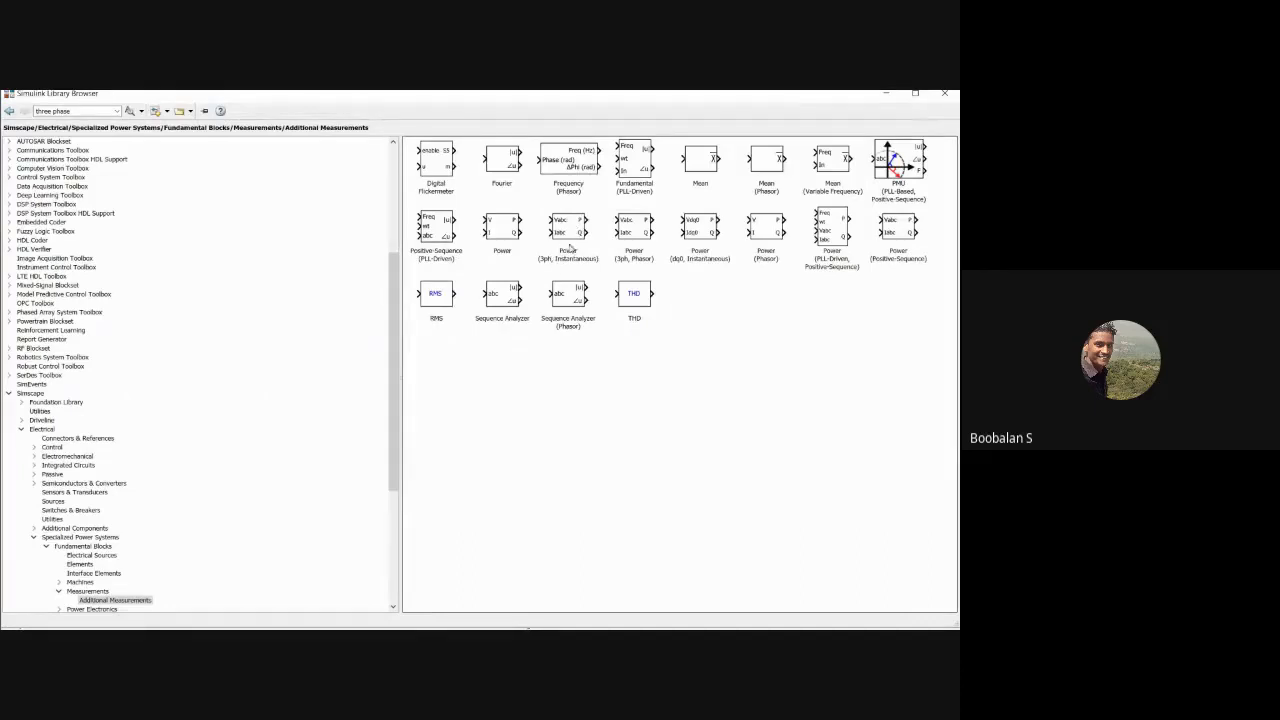
left_click(568, 228)
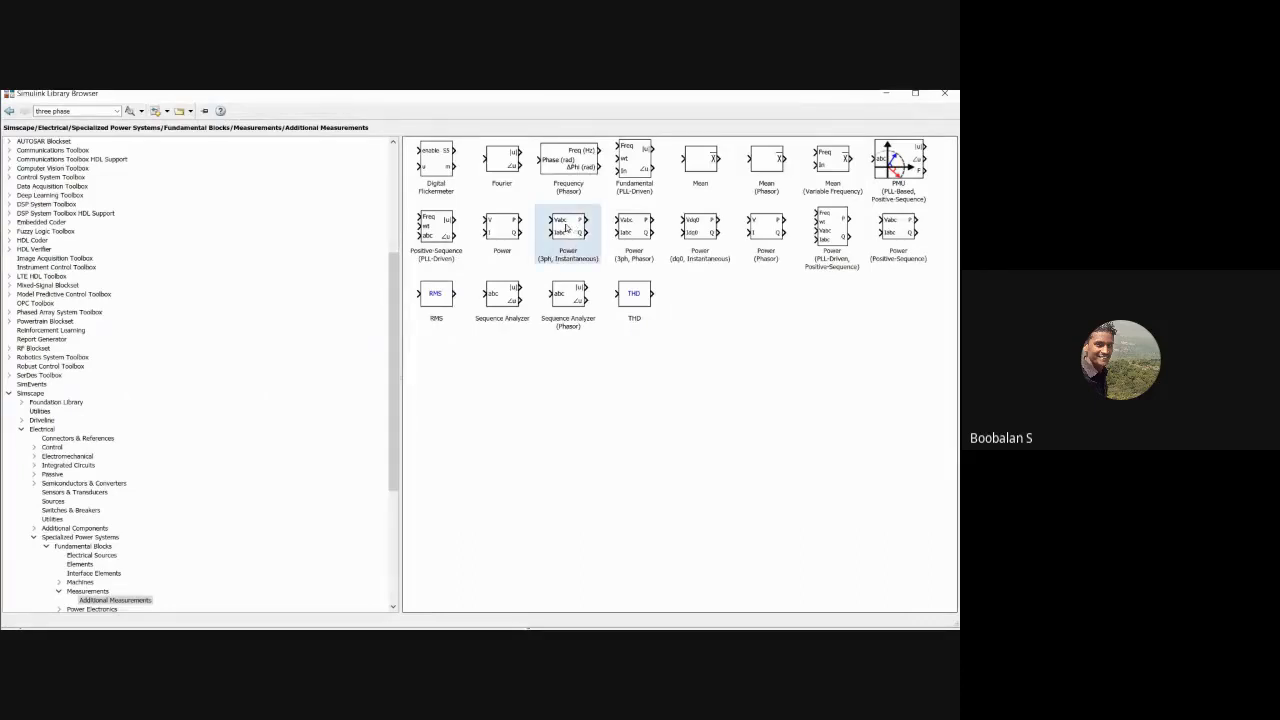
mouse_move(565, 229)
right_click(567, 229)
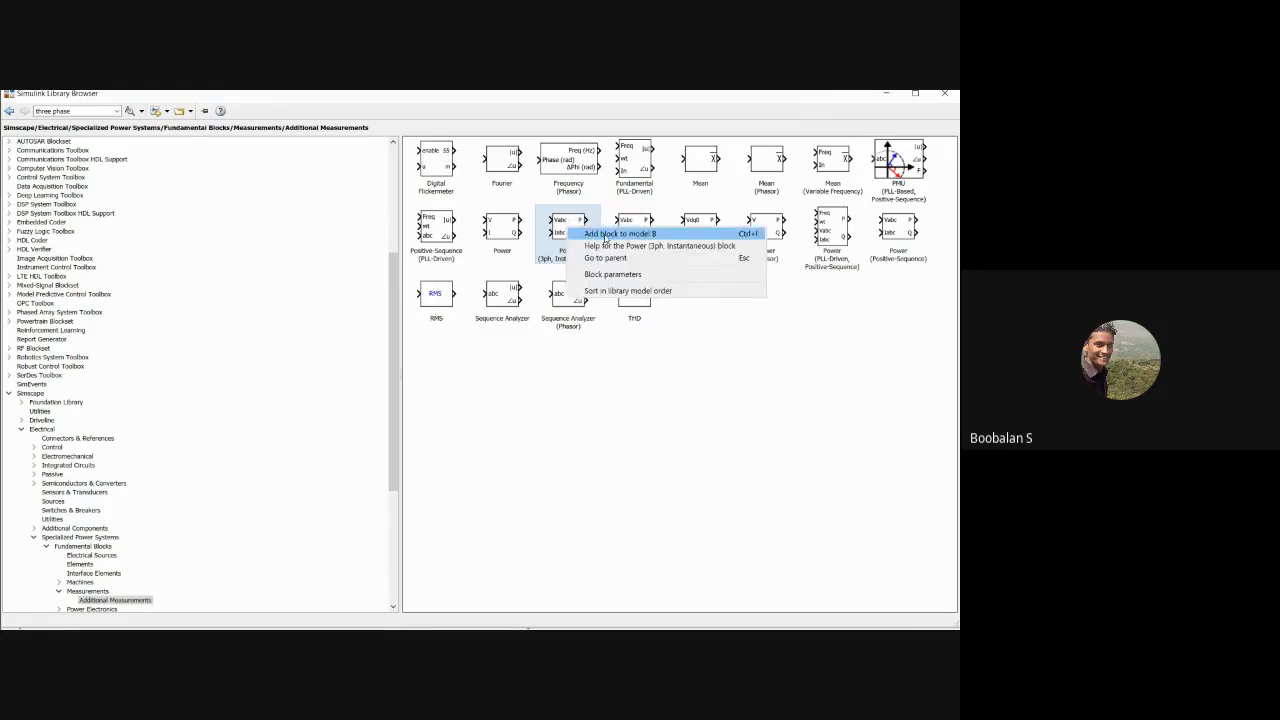
left_click(552, 369)
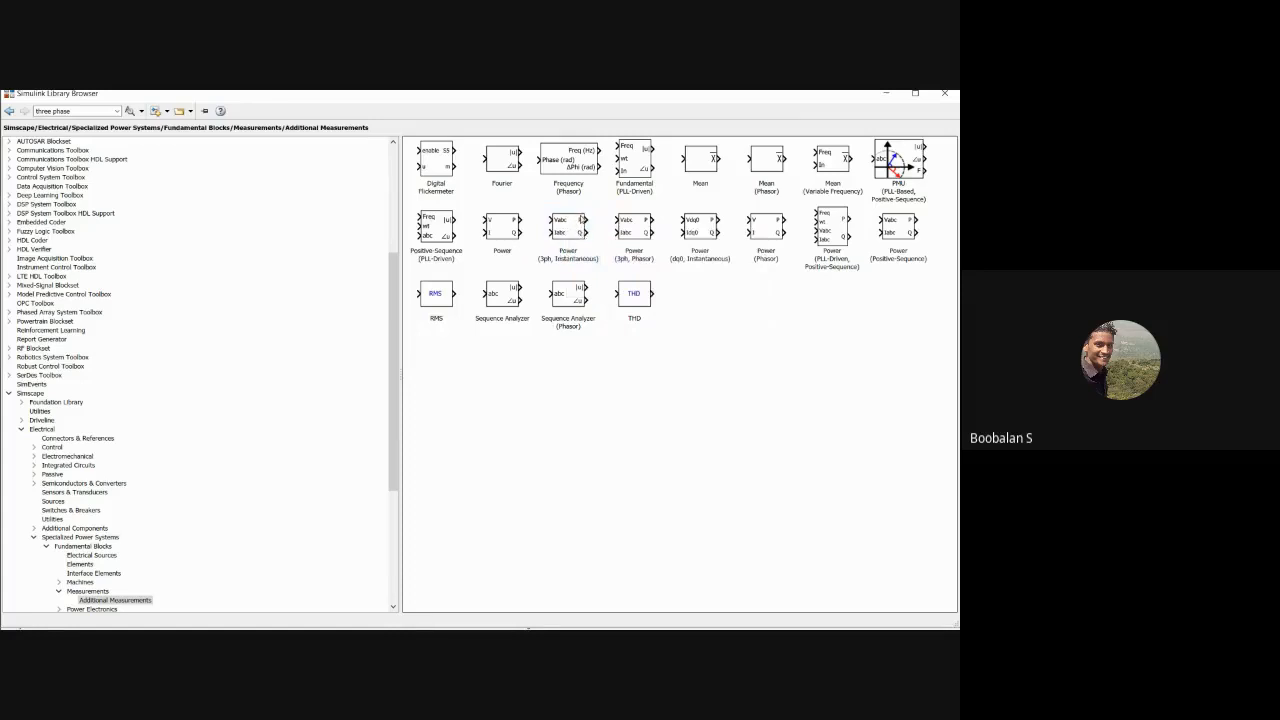
right_click(568, 226)
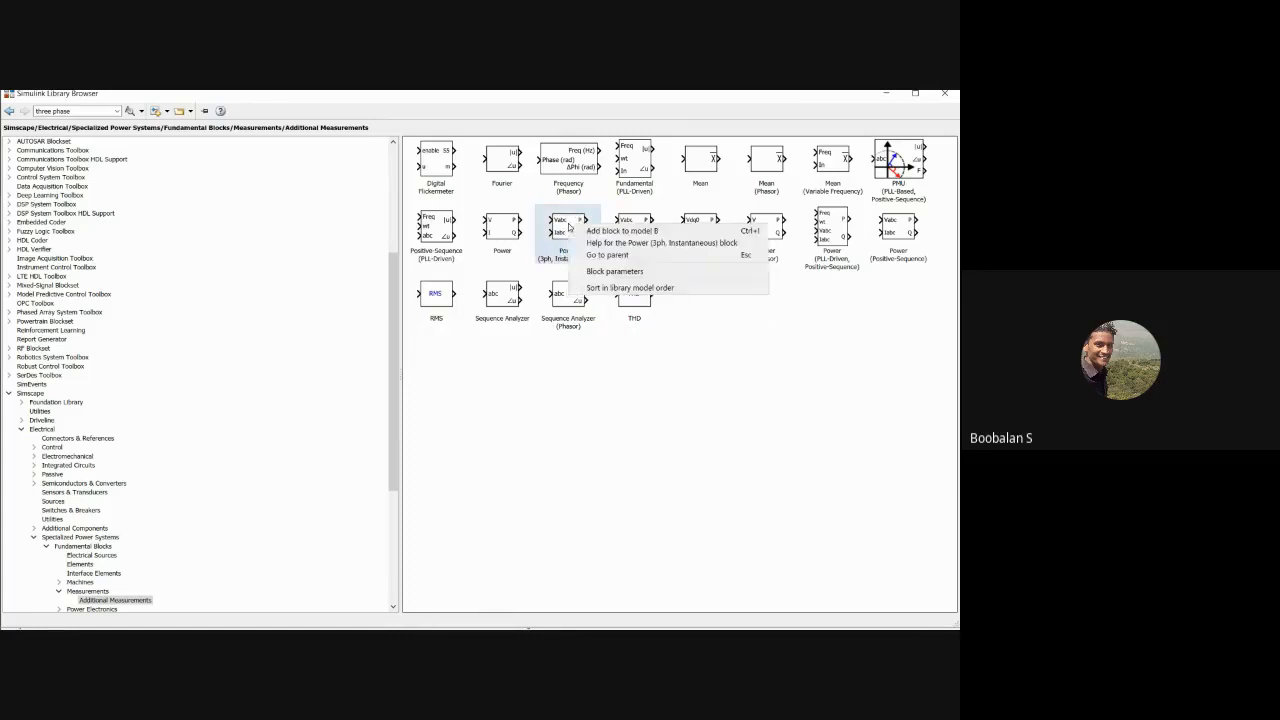
left_click(595, 233)
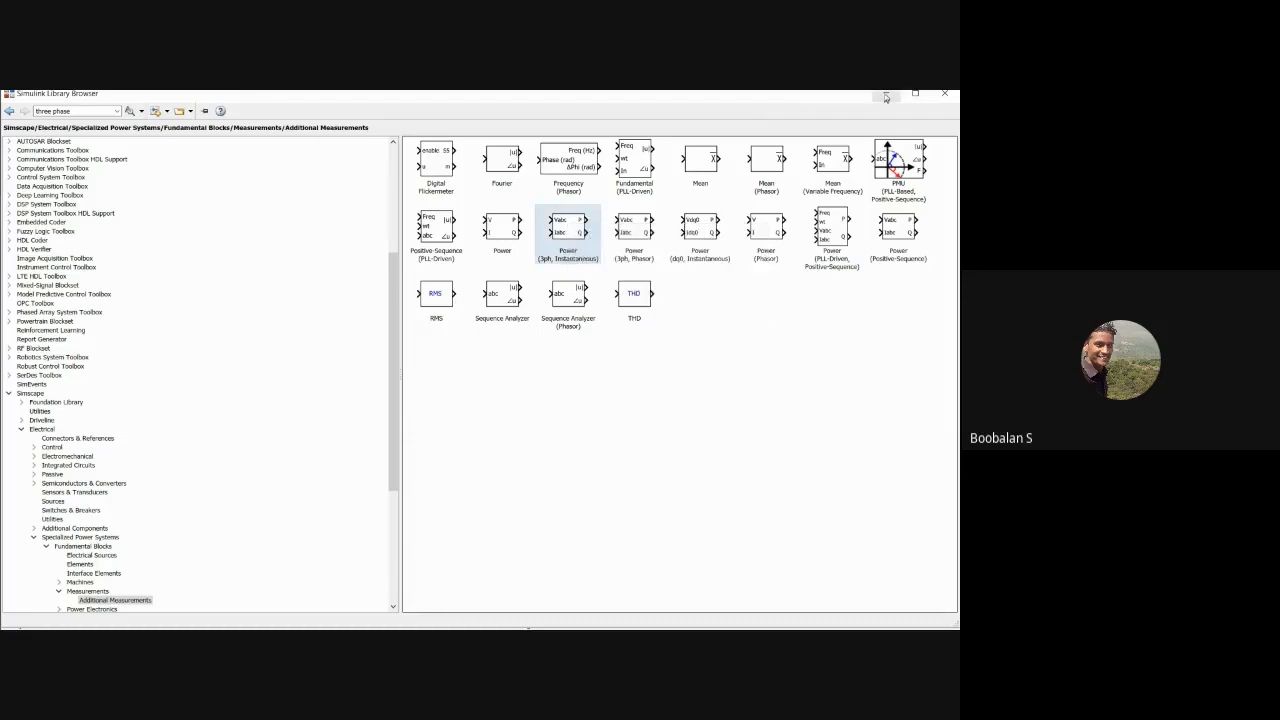
Move the Power (3ph, Instantaneous) block into the free area above the powergui block.
left_click_drag(488, 383, 492, 308)
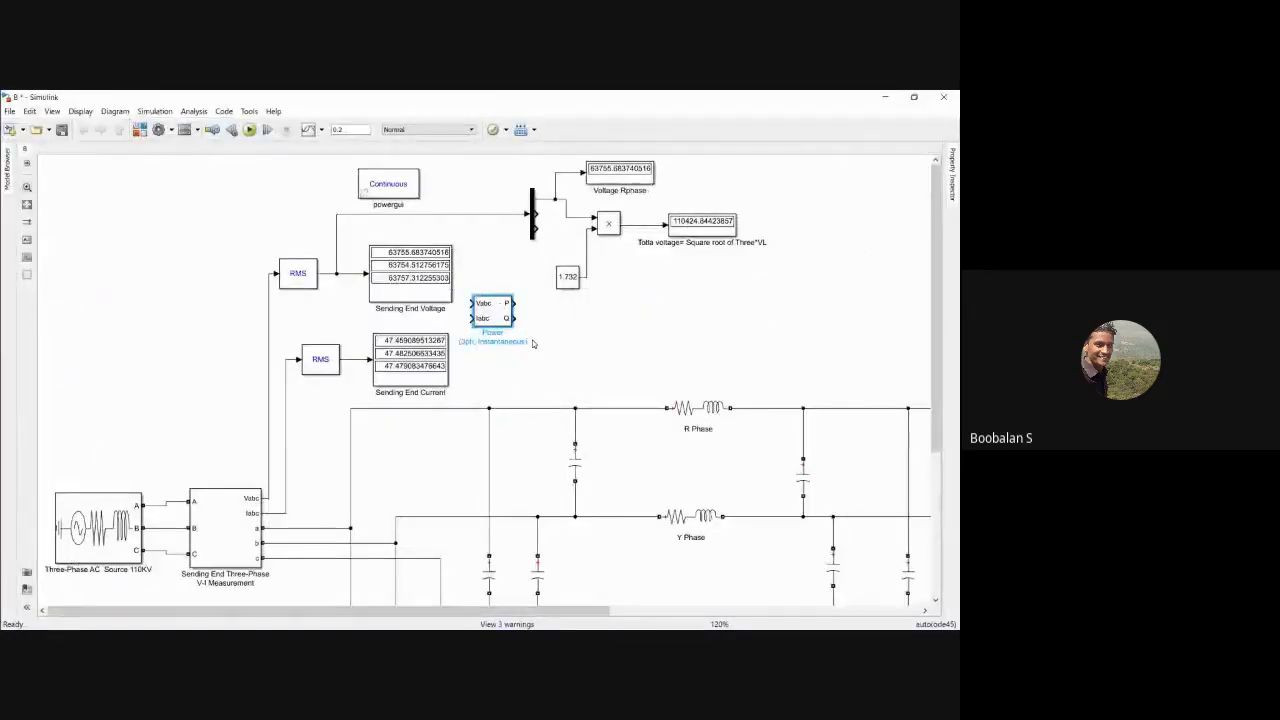
left_click(530, 343)
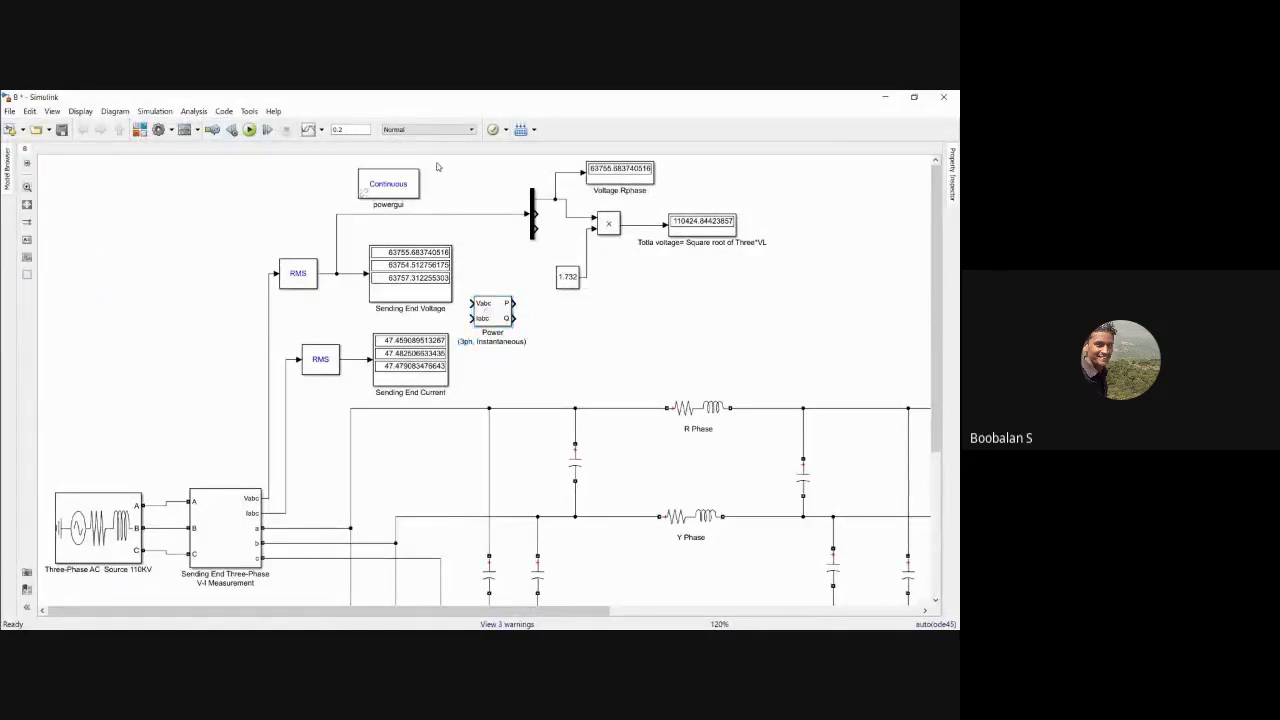
left_click_drag(483, 310, 382, 300)
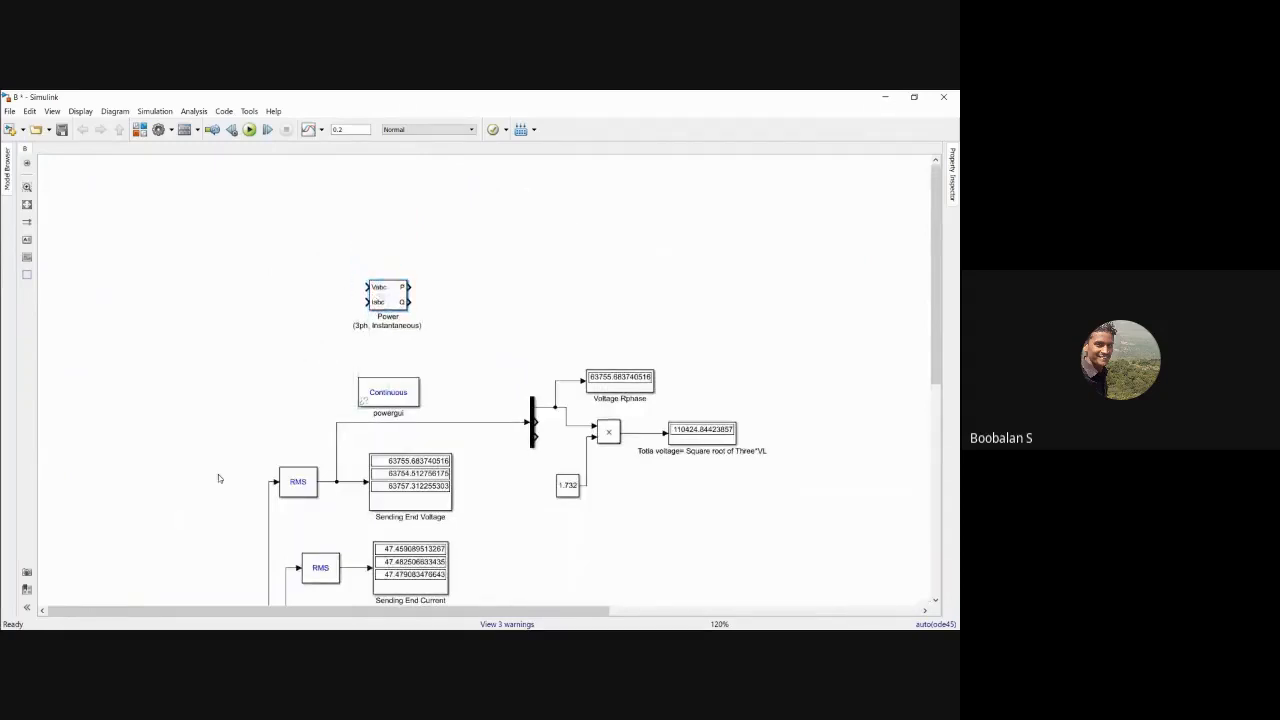
Connect the Power block's Vabc input to the voltage RMS output and its Iabc input to the current RMS output.
left_click_drag(937, 280, 932, 326)
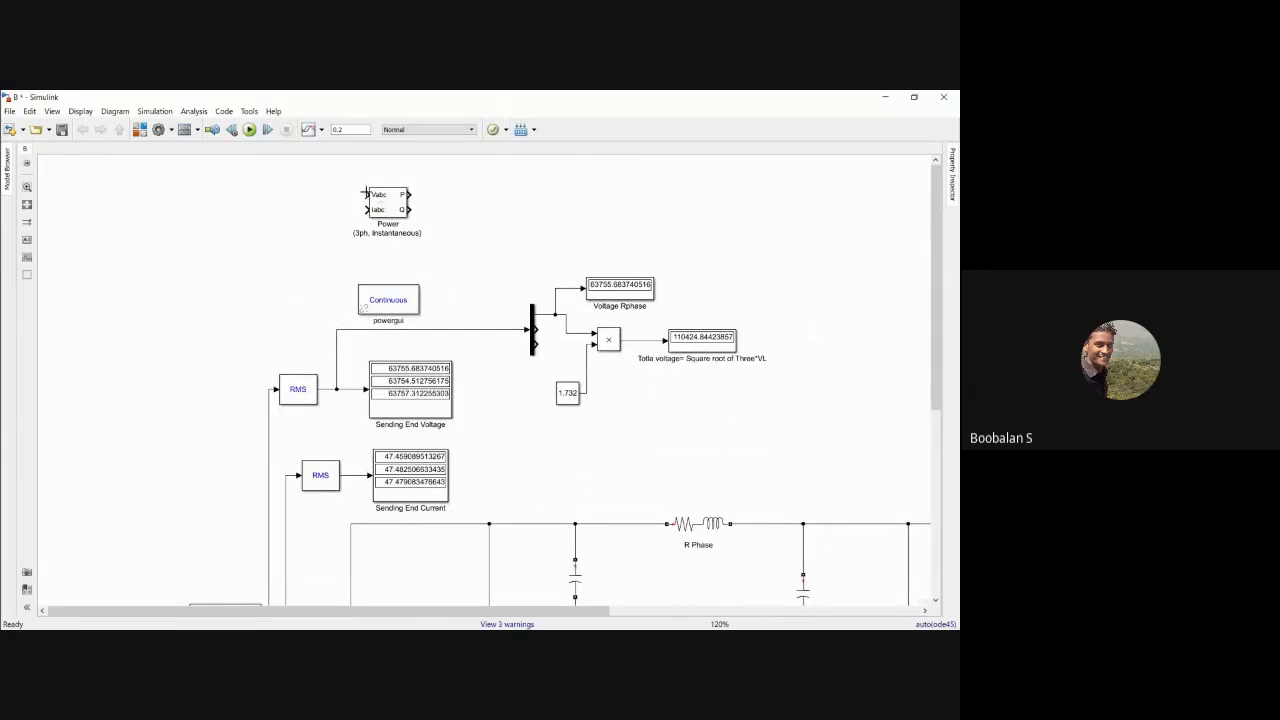
left_click_drag(337, 193, 325, 388)
left_click_drag(366, 210, 350, 475)
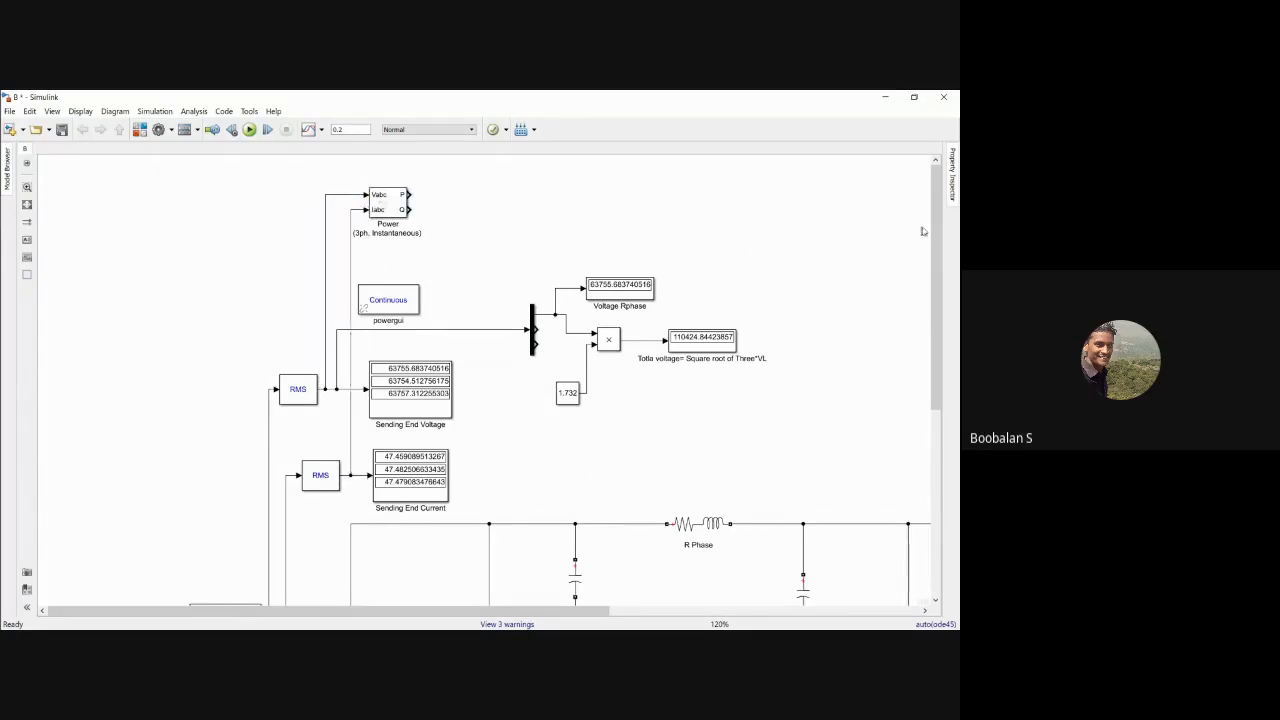
Insert a Display block from Simulink Sinks in the empty area beside the Power block's outputs.
left_click_drag(938, 217, 938, 258)
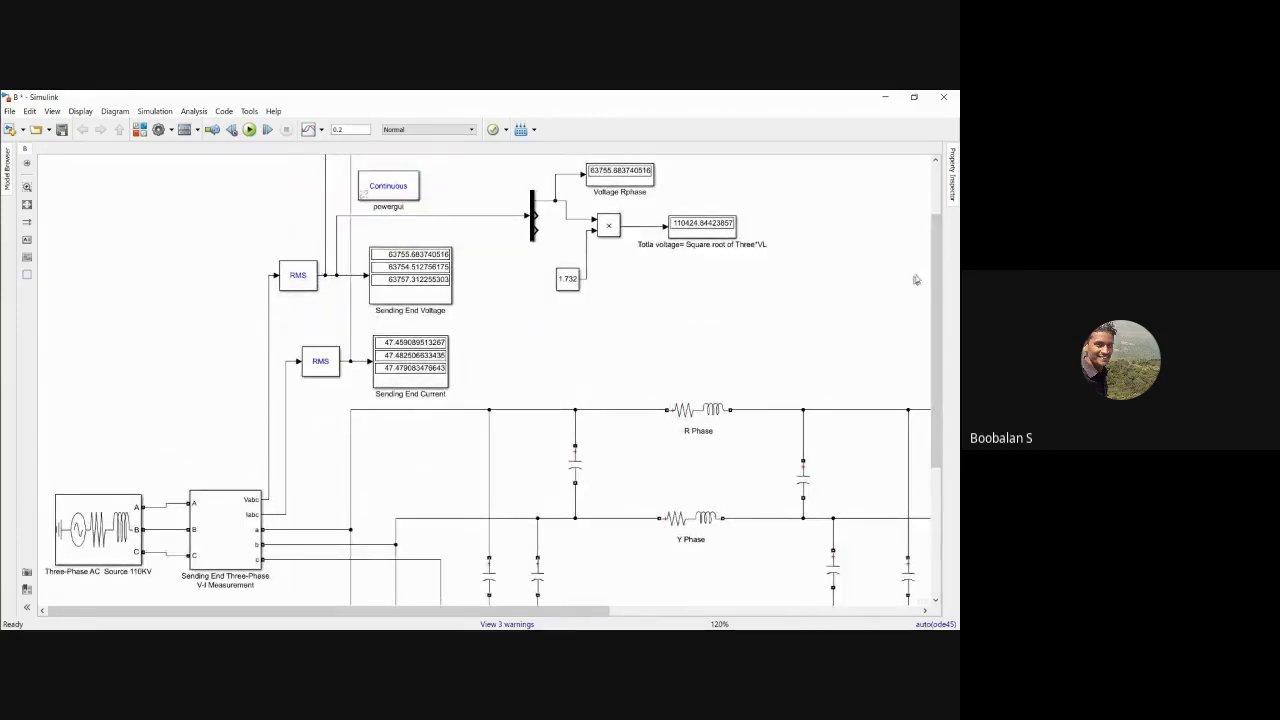
left_click_drag(939, 240, 939, 208)
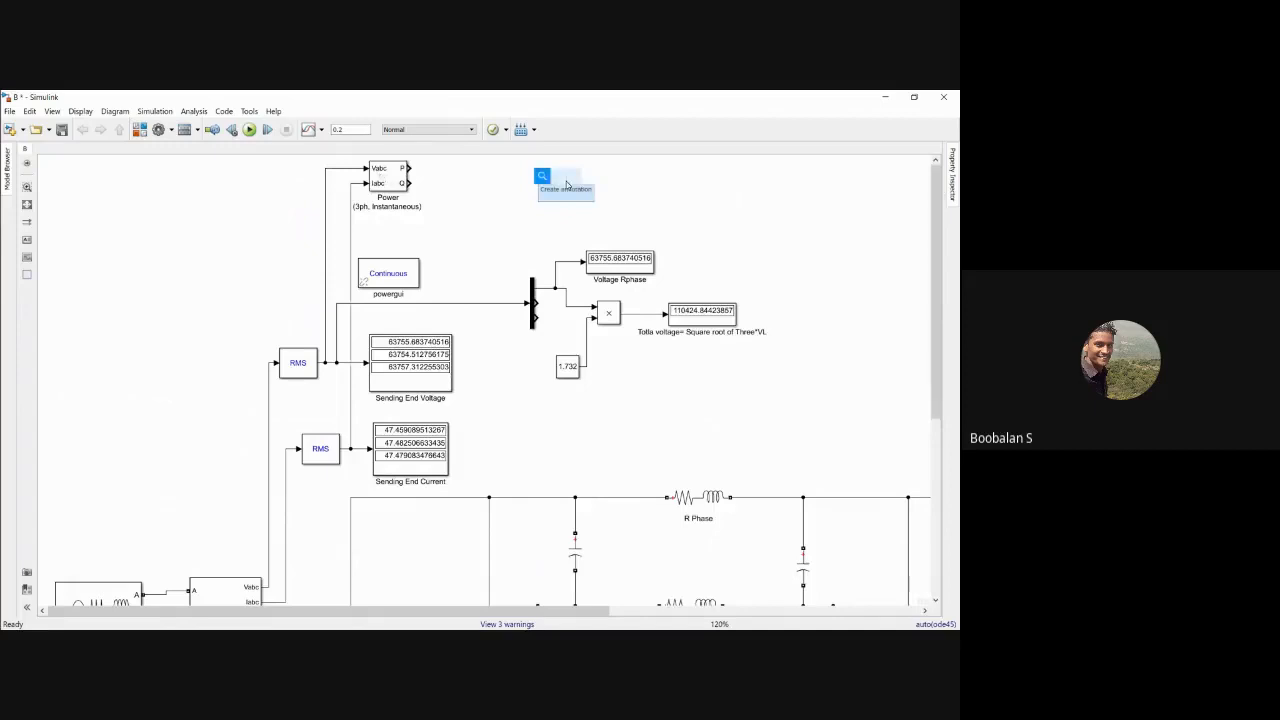
left_click(566, 181)
type("displ")
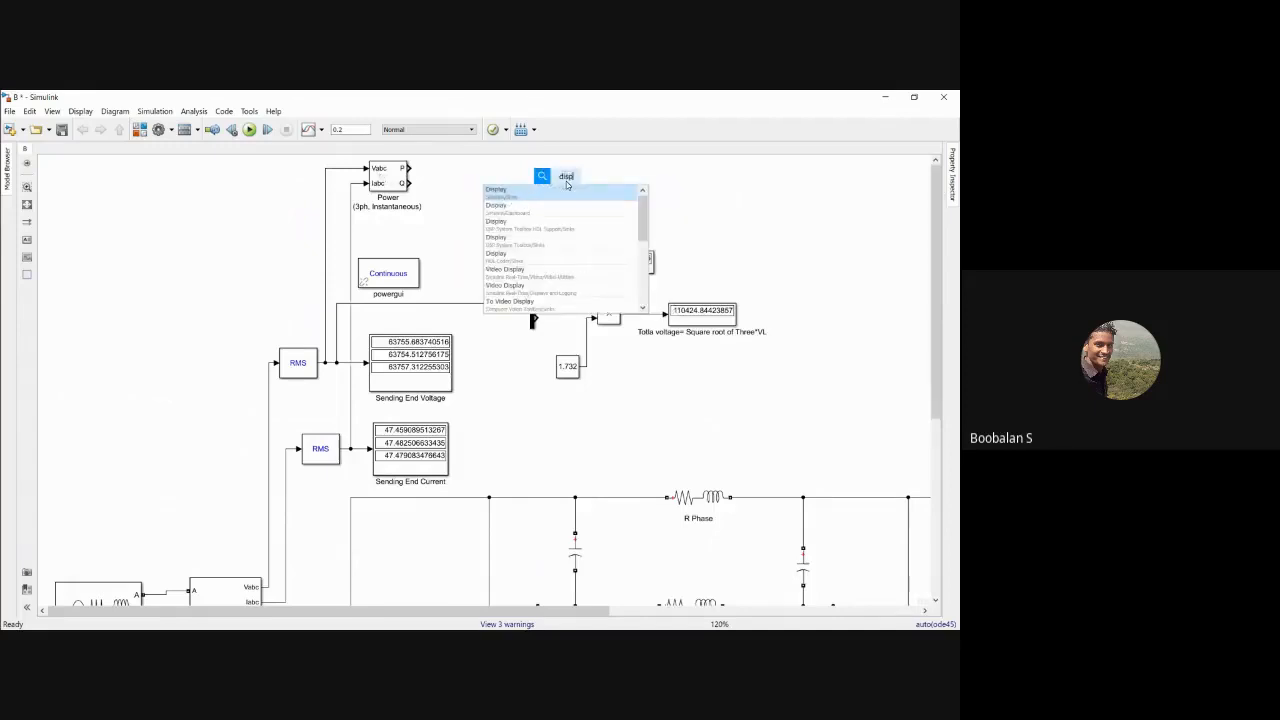
left_click(568, 196)
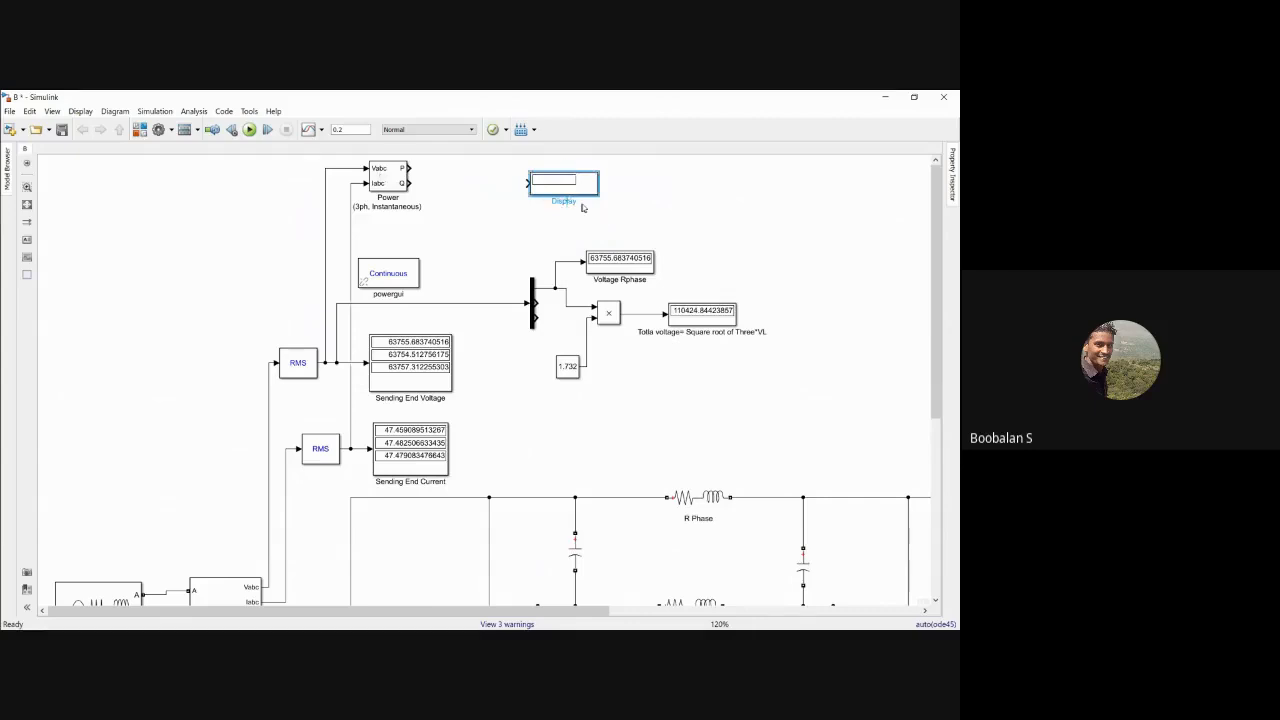
Rename the new Display block as Sending End Real Power.
double_click(581, 204)
type("R")
key("BackSpace")
type("Sending")
type("g")
type(" End Real")
type(" Power")
left_click(540, 229)
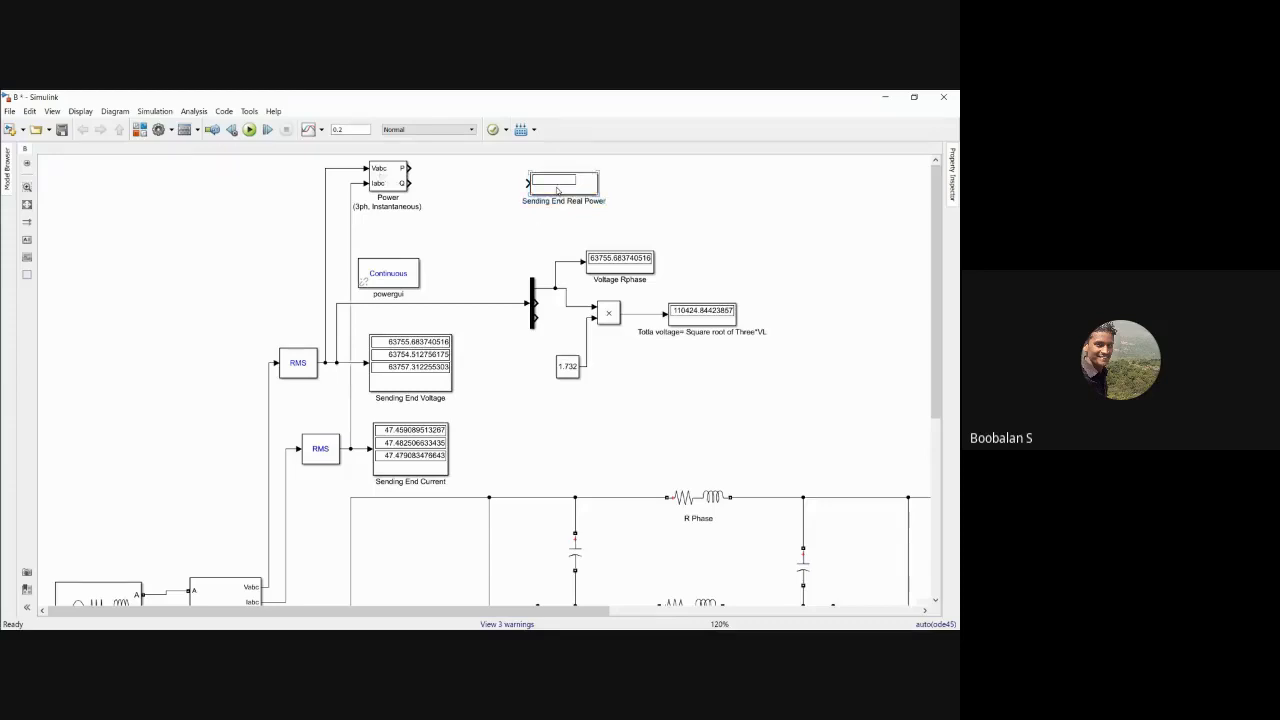
Move the Sending End Real Power display up, closer to the Power block, and set its numeric display format to long.
left_click_drag(558, 187, 547, 187)
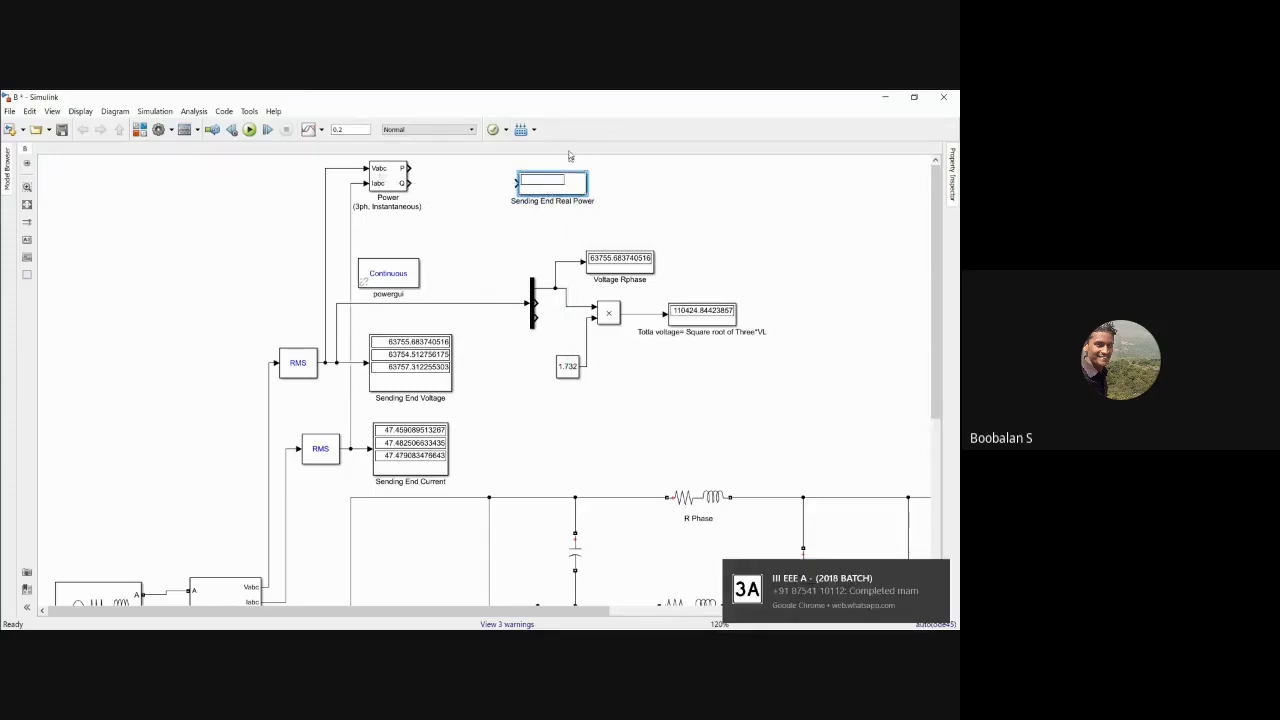
scroll(570, 135, "up", 2)
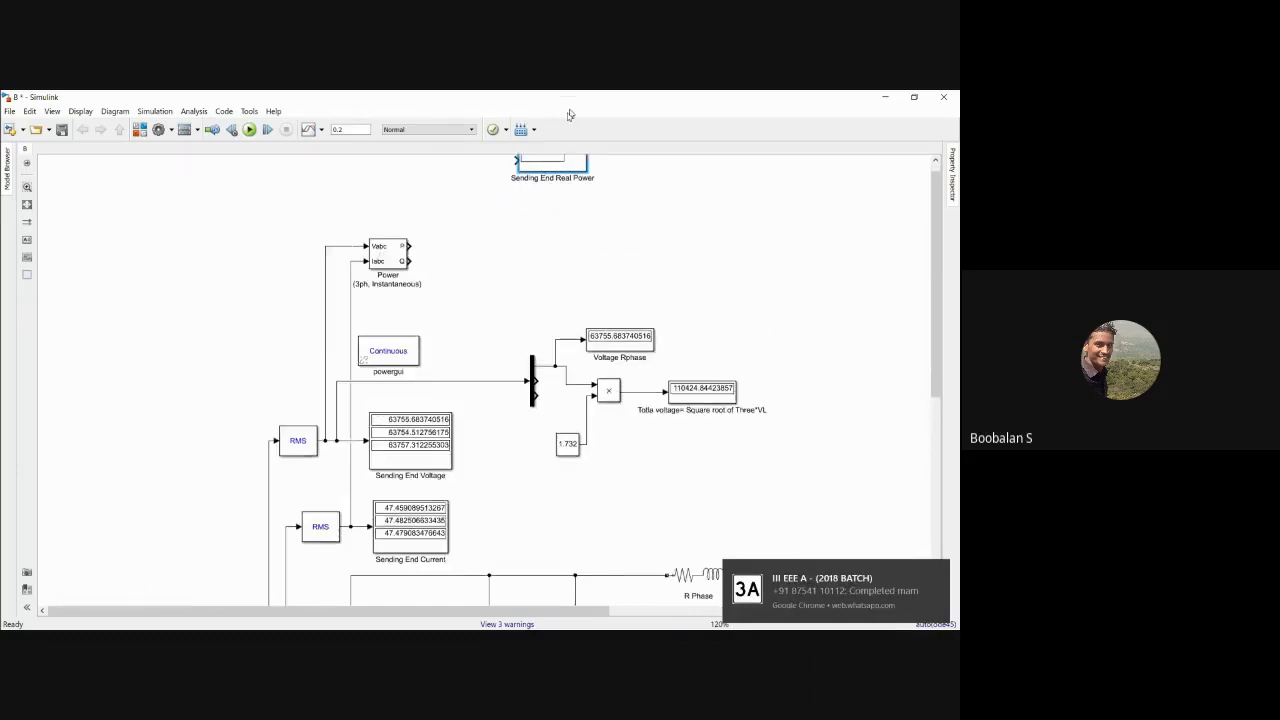
scroll(540, 200, "up", 1)
double_click(510, 250)
left_click(690, 253)
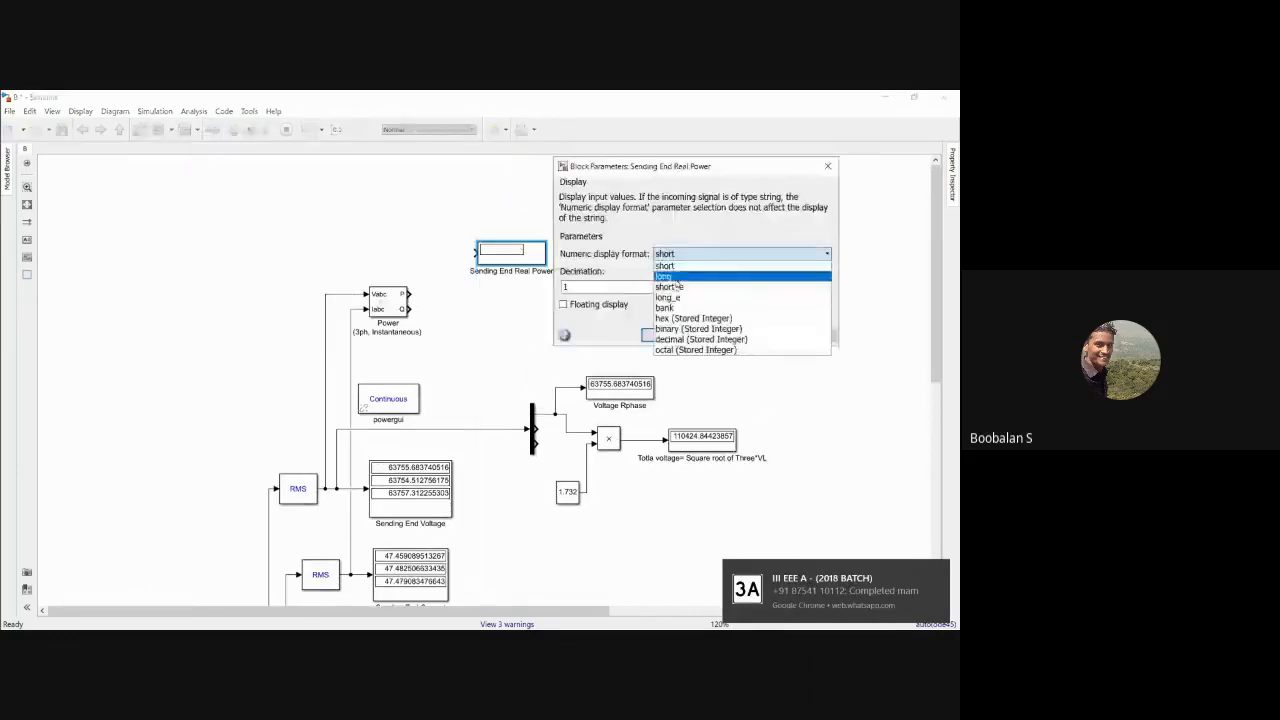
left_click(668, 277)
left_click(660, 335)
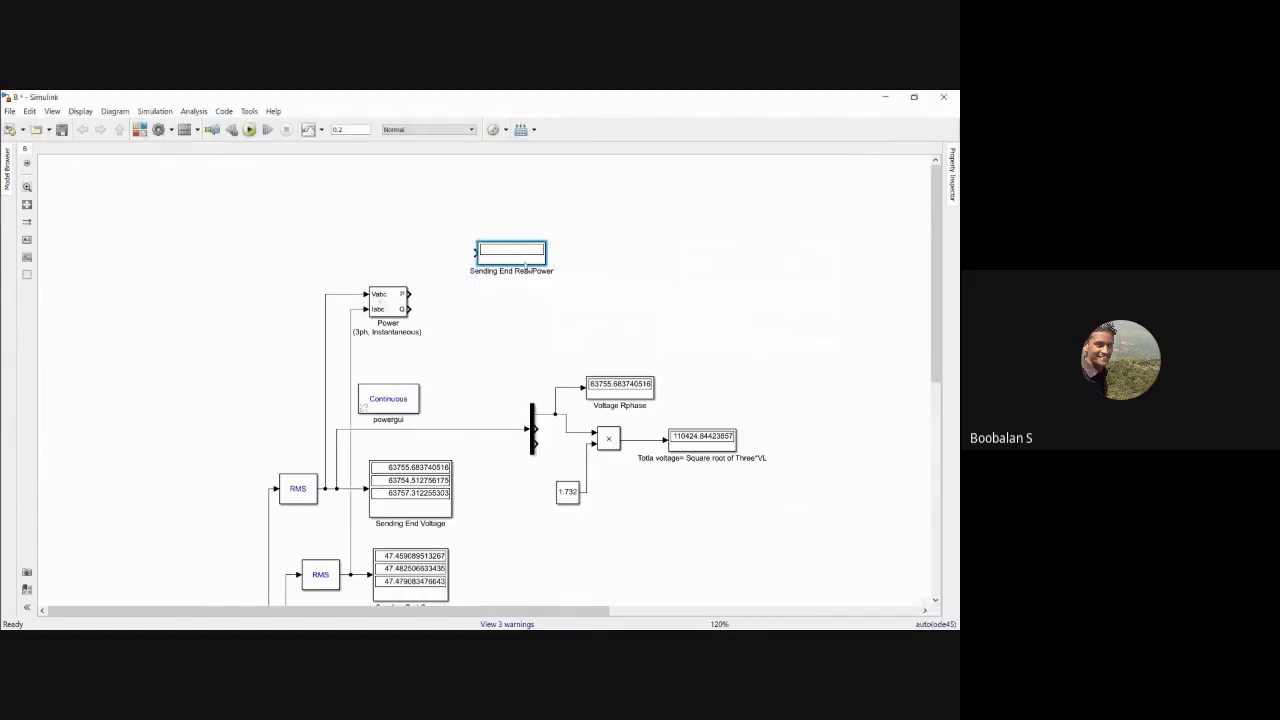
Duplicate the Sending End Real Power display directly beneath the original and rename the copy as Sending End Reactive Power.
left_click_drag(520, 258, 518, 316)
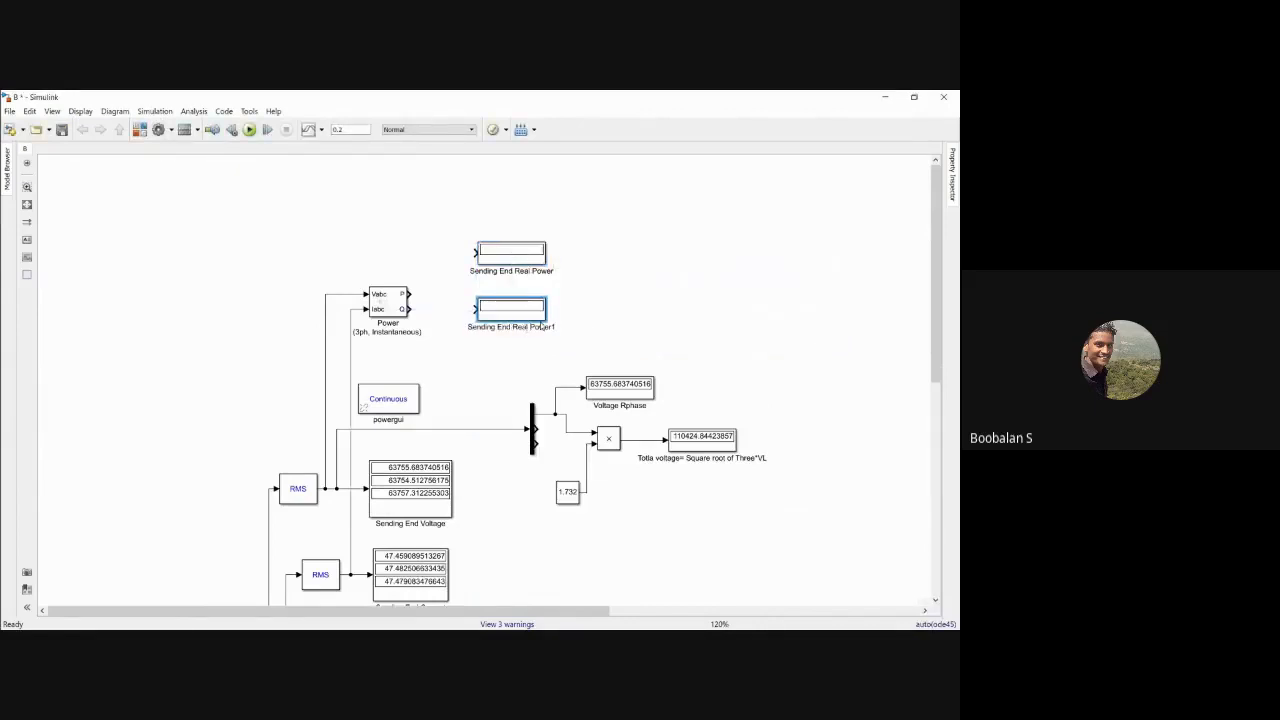
key("BackSpace")
key("BackSpace")
key("BackSpace")
type("active")
key("BackSpace")
Connect the Power block's P and Q outputs to the real and reactive power displays, and check the real power display's format.
left_click_drag(409, 309, 476, 253)
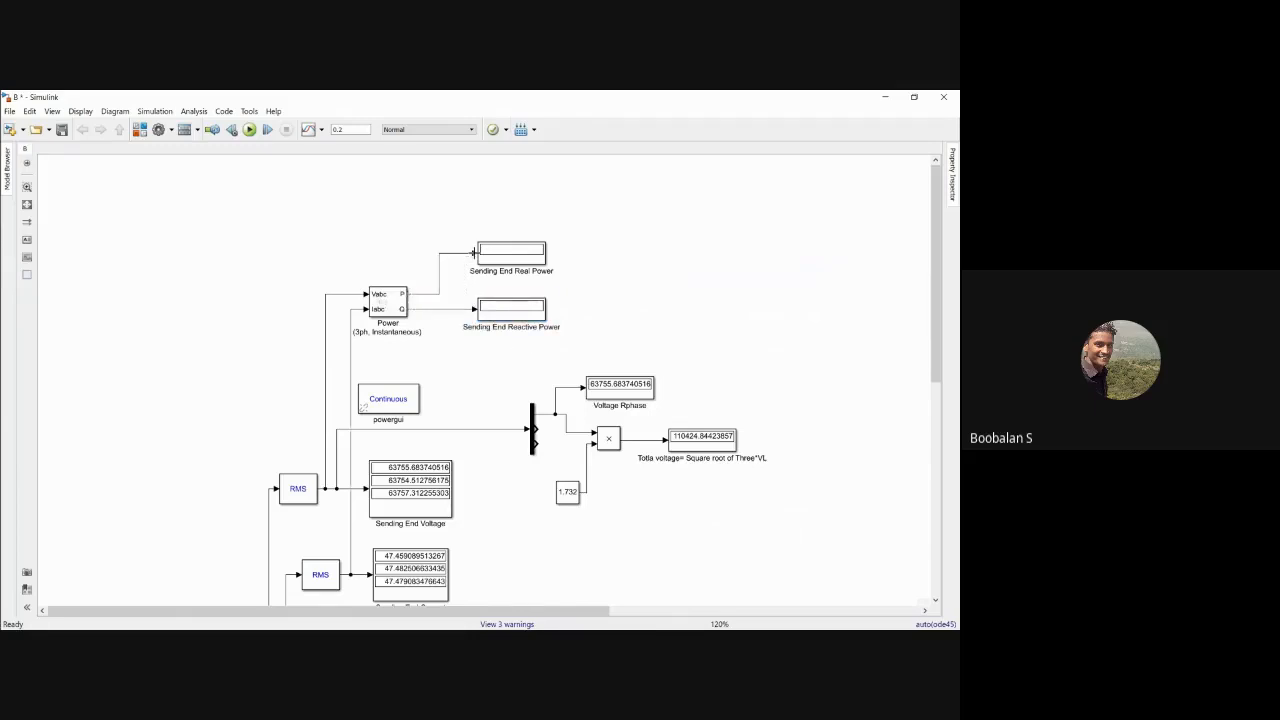
left_click(511, 256)
double_click(511, 256)
left_click(664, 334)
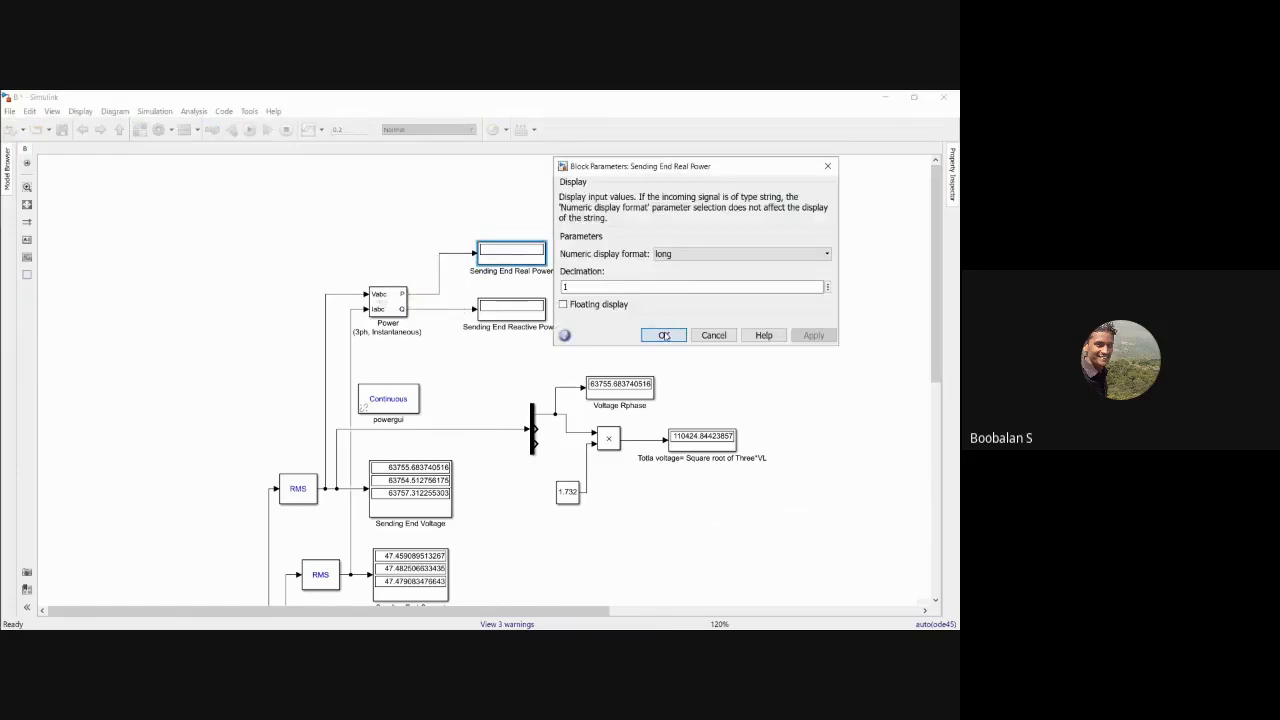
Enlarge the real and reactive power displays to fit several values and shift the Power block up between them.
left_click(529, 316)
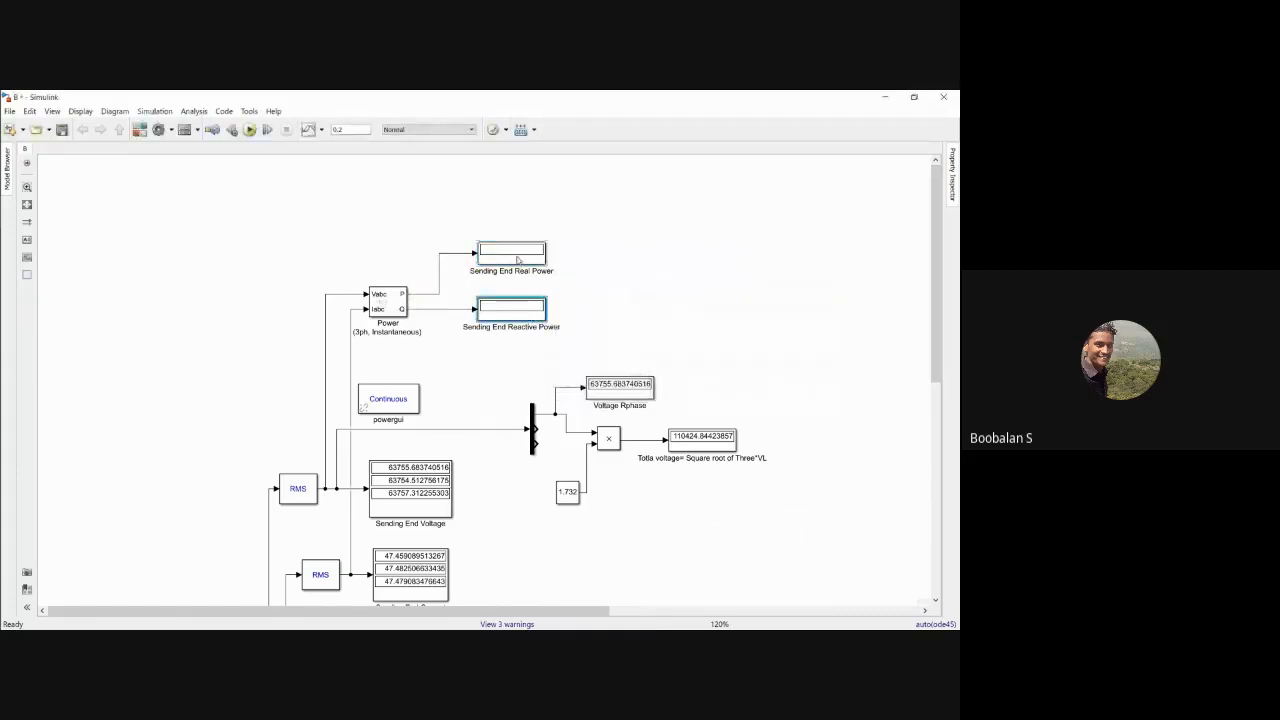
left_click_drag(518, 260, 557, 264)
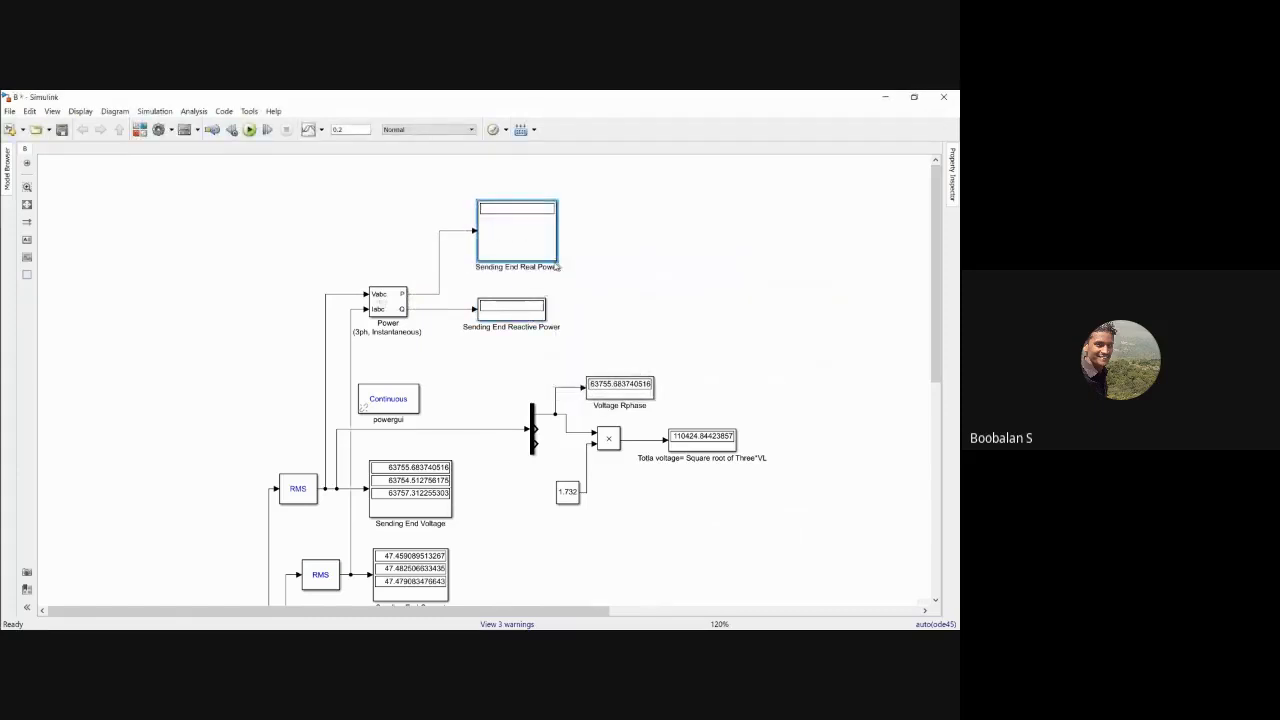
mouse_move(543, 325)
left_mouse_down()
mouse_move(545, 303)
mouse_move(552, 334)
left_mouse_up()
left_click_drag(377, 298, 377, 272)
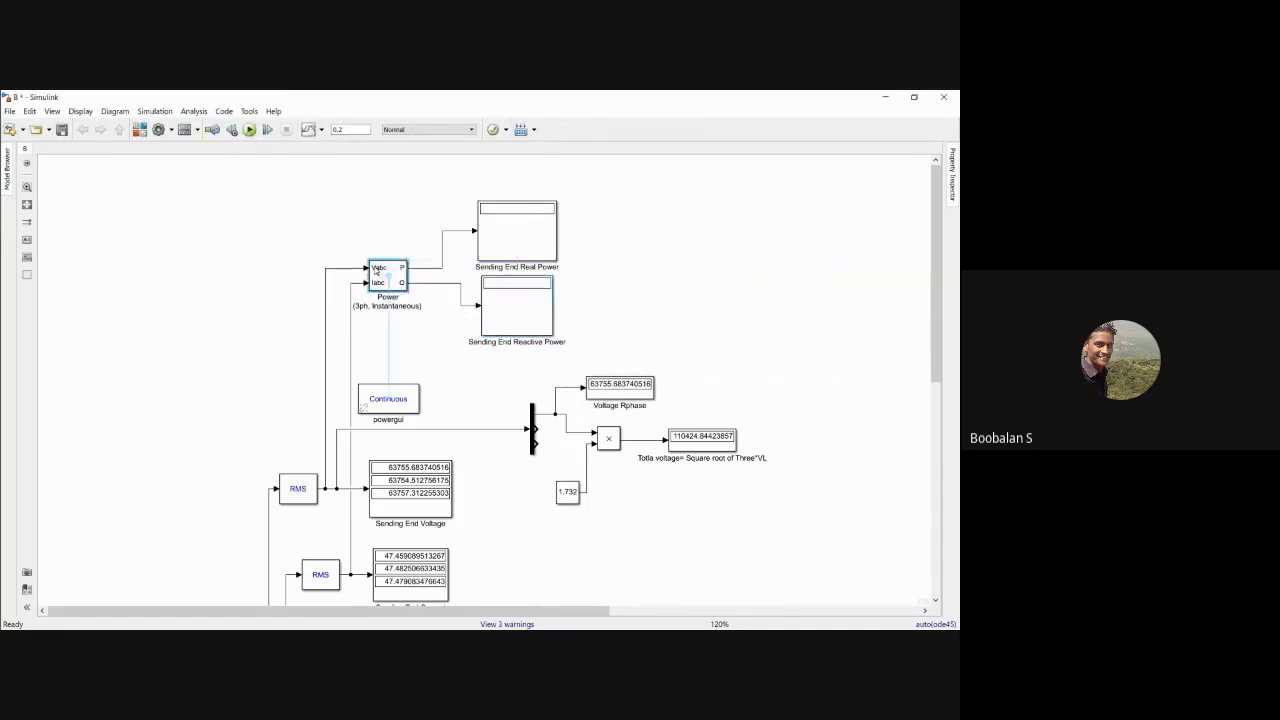
left_click(366, 222)
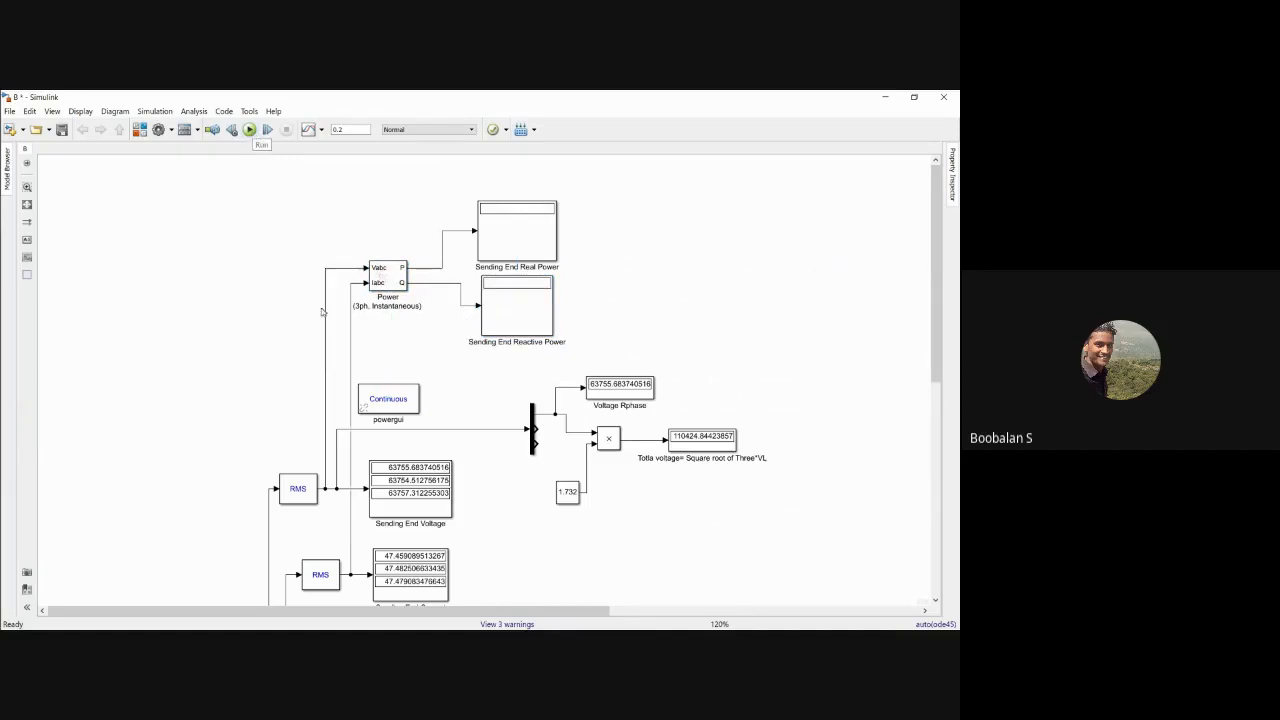
Run the simulation and check the sending-end real and reactive power displays.
left_click(251, 131)
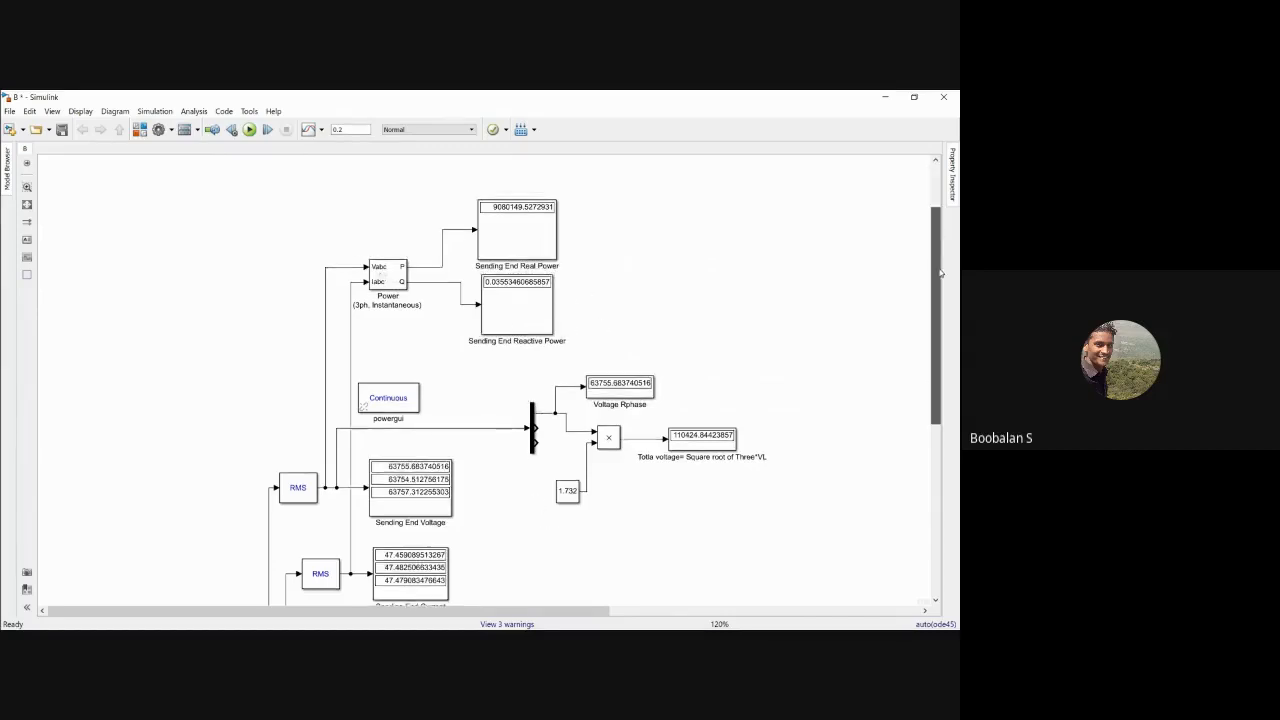
scroll(941, 322, "down", 3)
mouse_move(941, 322)
left_mouse_down()
mouse_move(940, 238)
mouse_move(942, 382)
mouse_move(945, 346)
left_mouse_up()
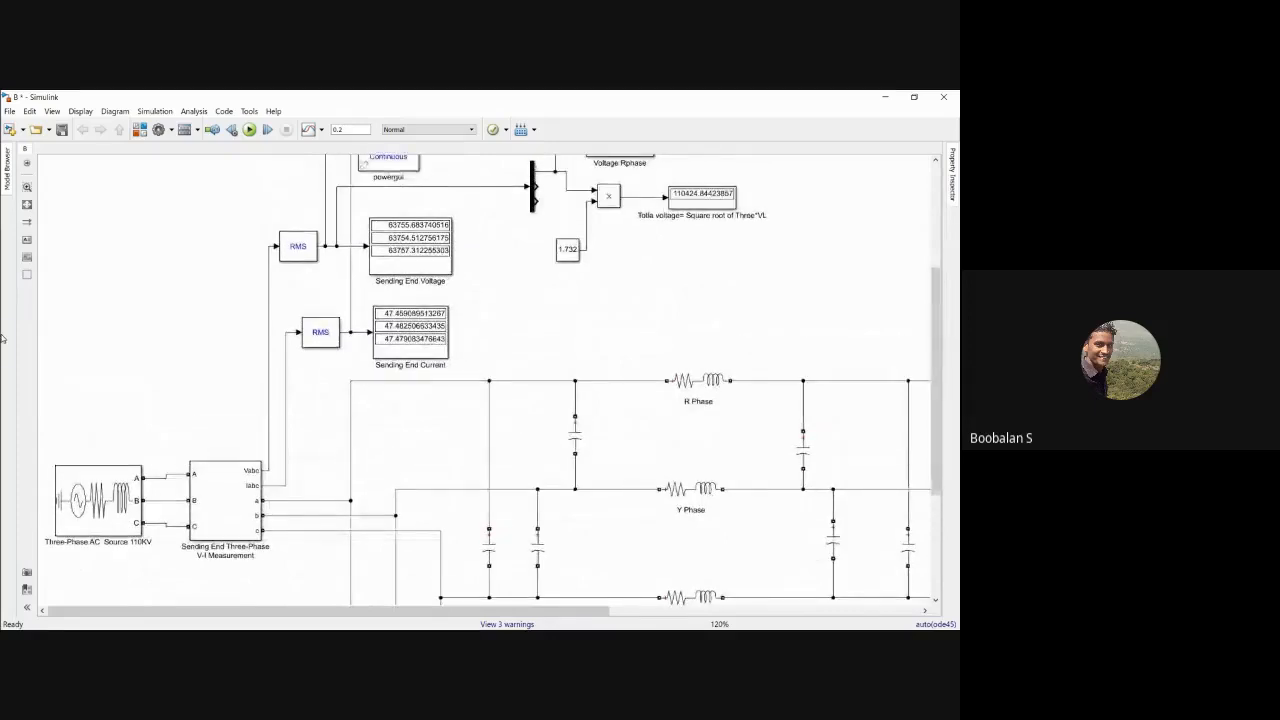
Examine the line model from the sending-end measurements to the receiving-end V-I measurement, its loads and its current display.
mouse_move(2, 364)
left_click_drag(460, 611, 775, 611)
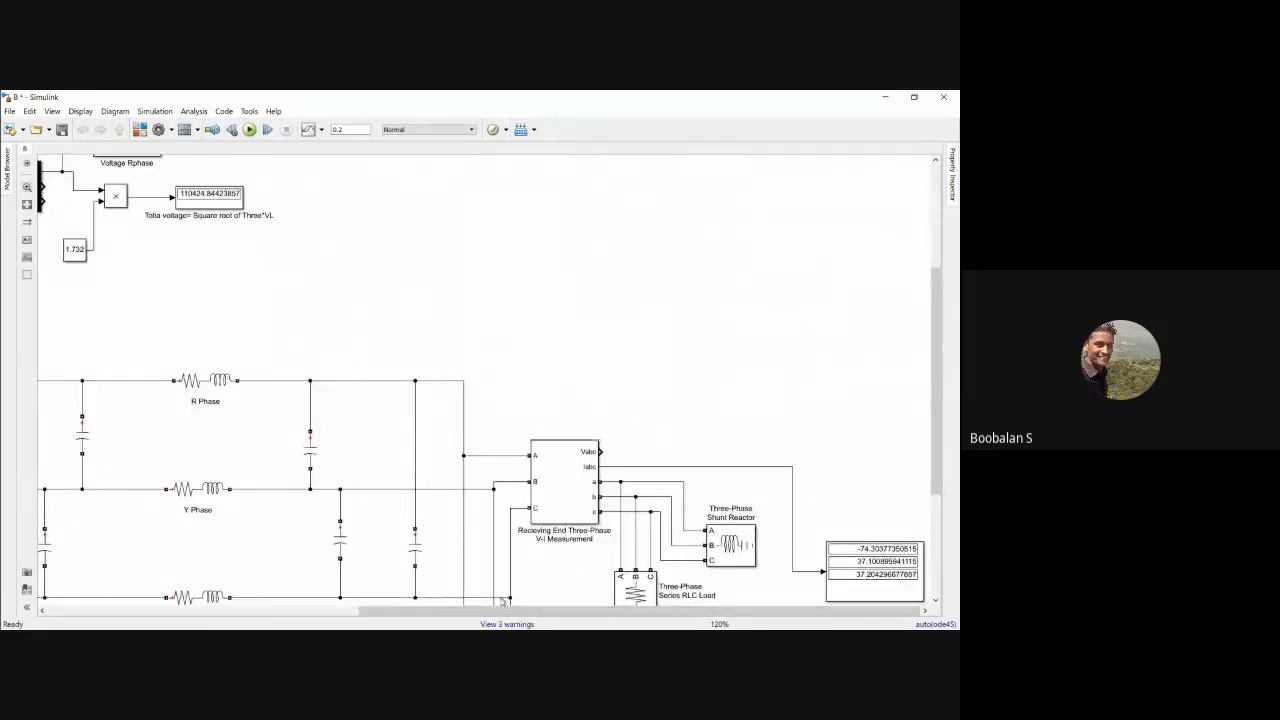
left_click_drag(500, 611, 308, 598)
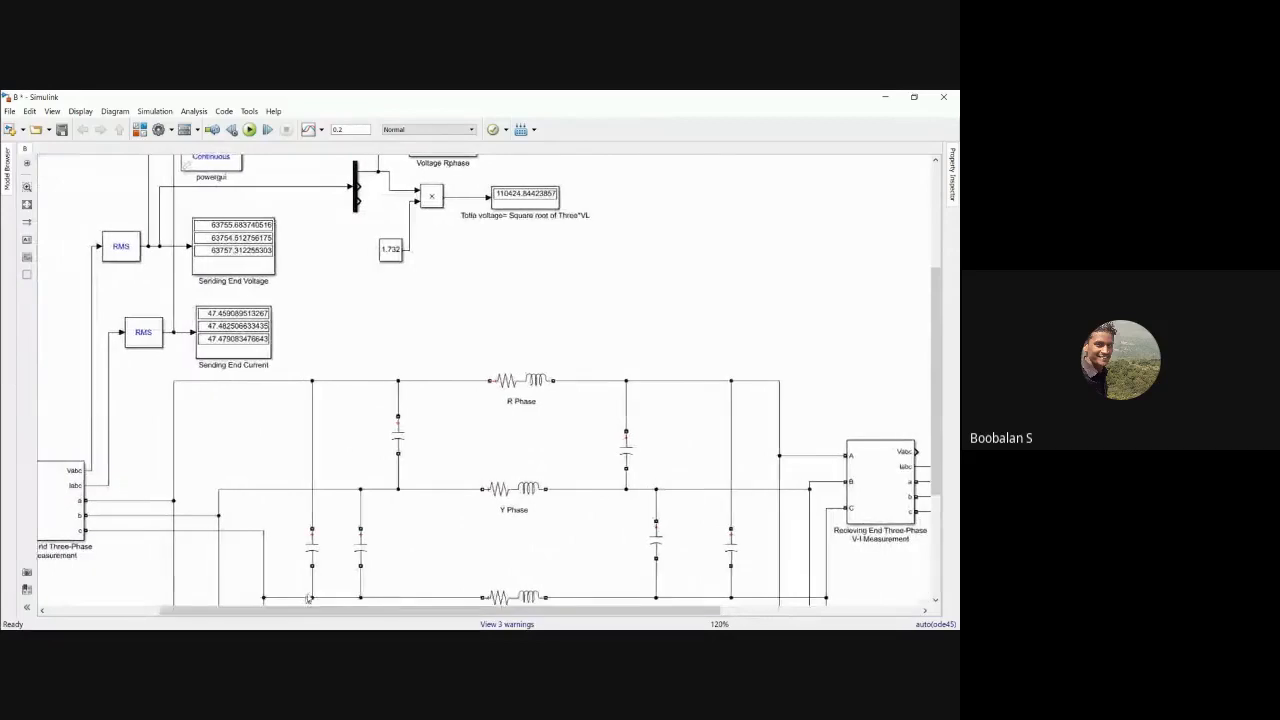
left_click_drag(936, 370, 946, 265)
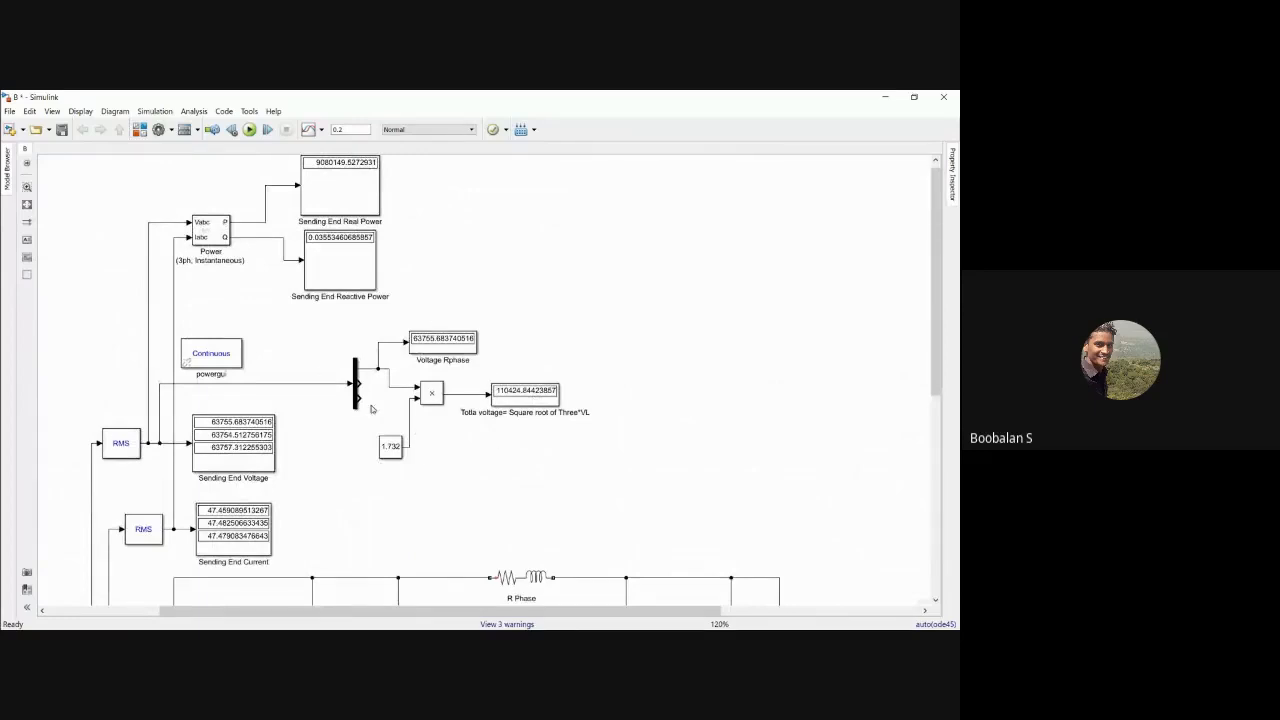
left_click_drag(440, 611, 638, 611)
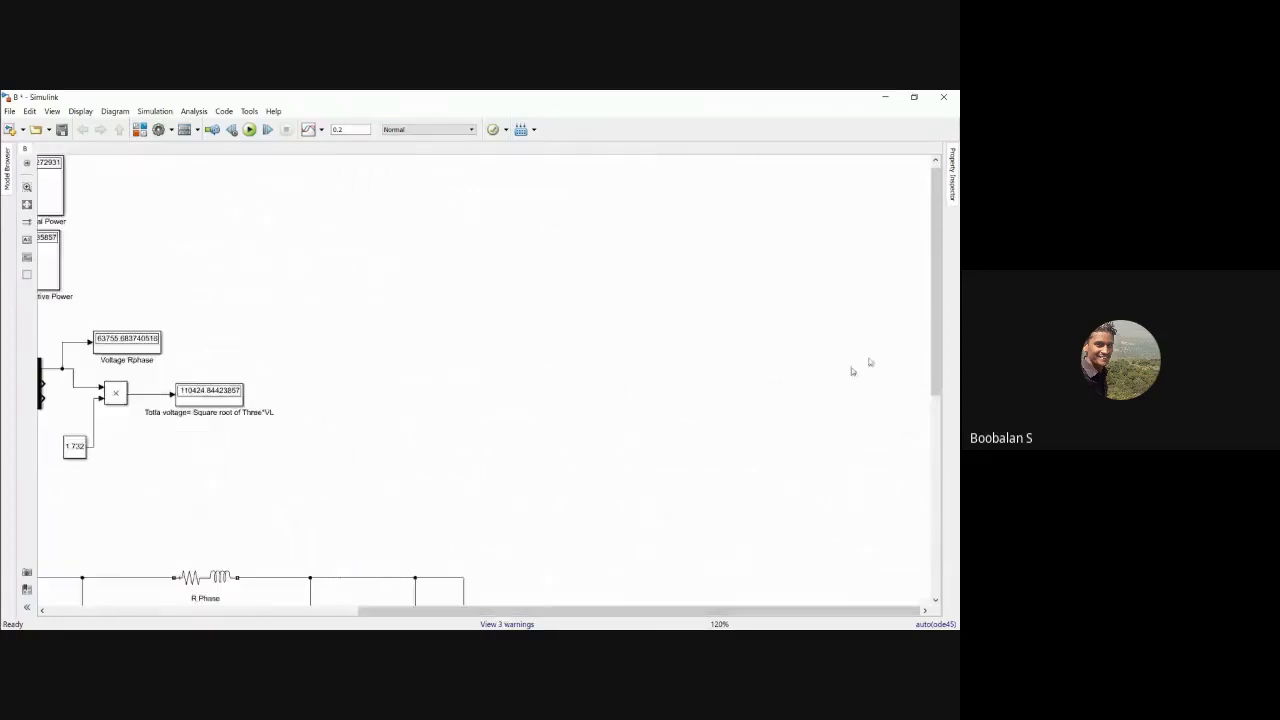
left_click_drag(936, 305, 941, 467)
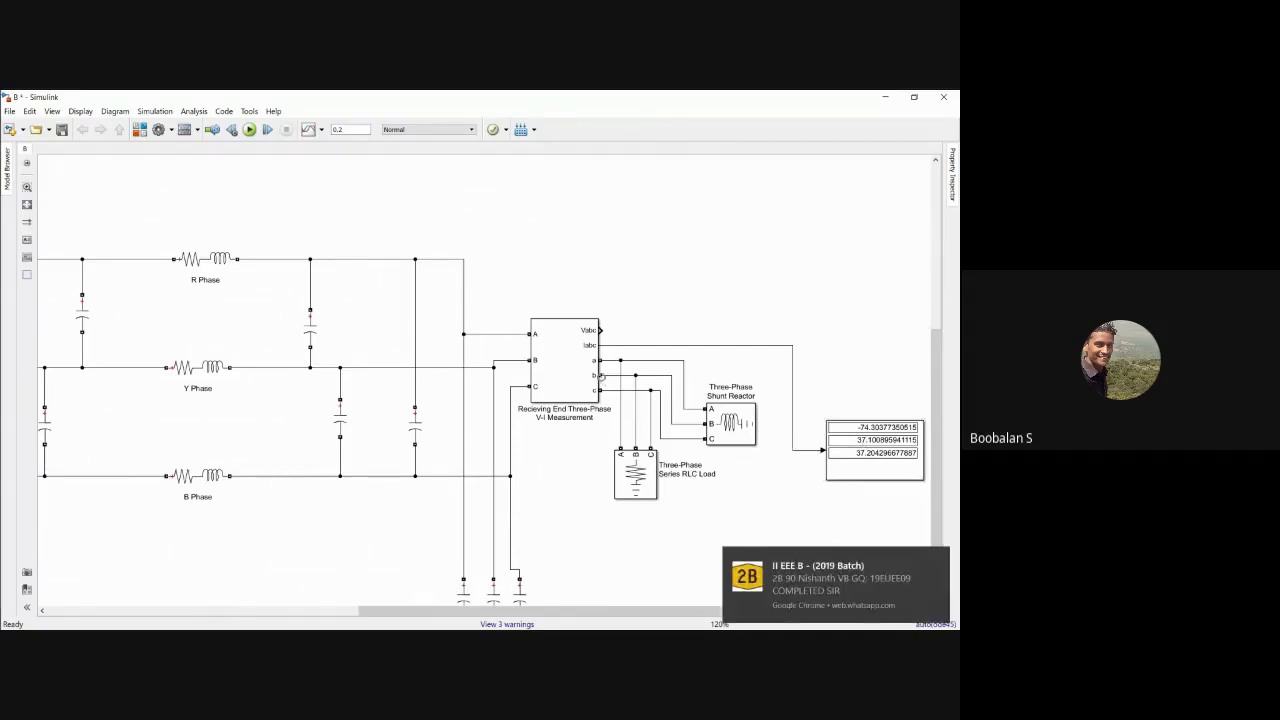
left_click(938, 561)
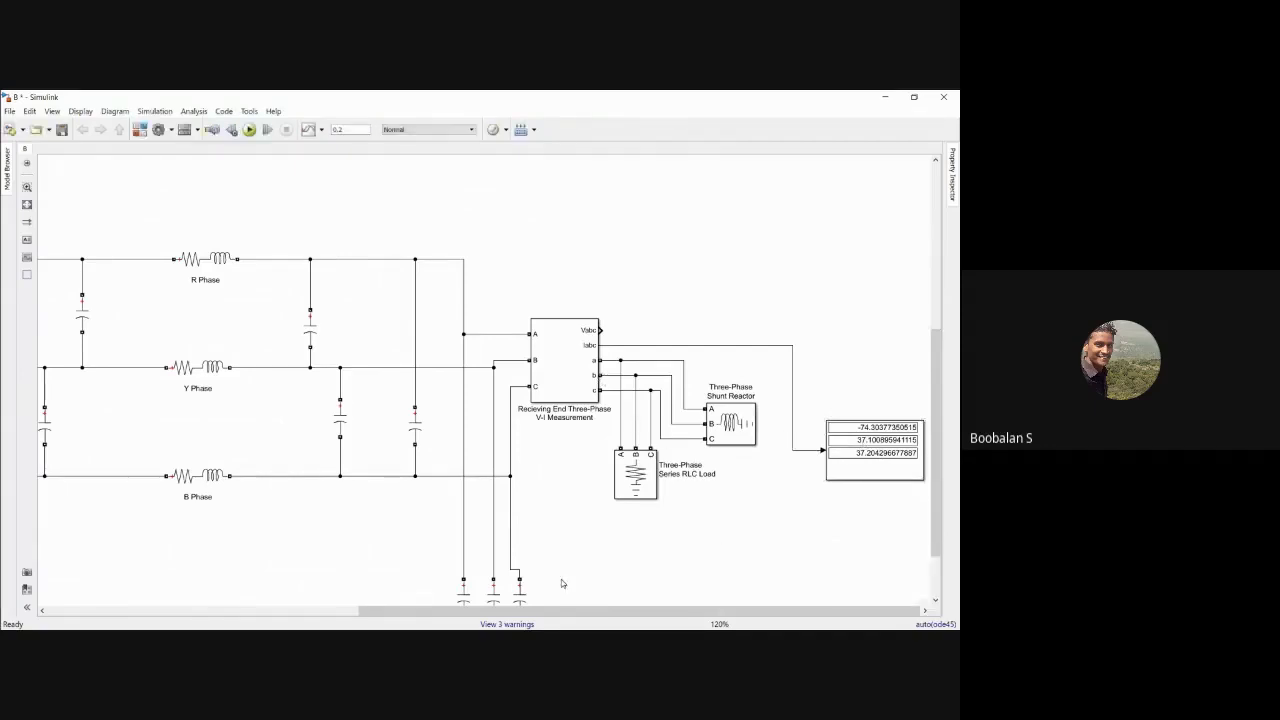
scroll(294, 608, "left", 5)
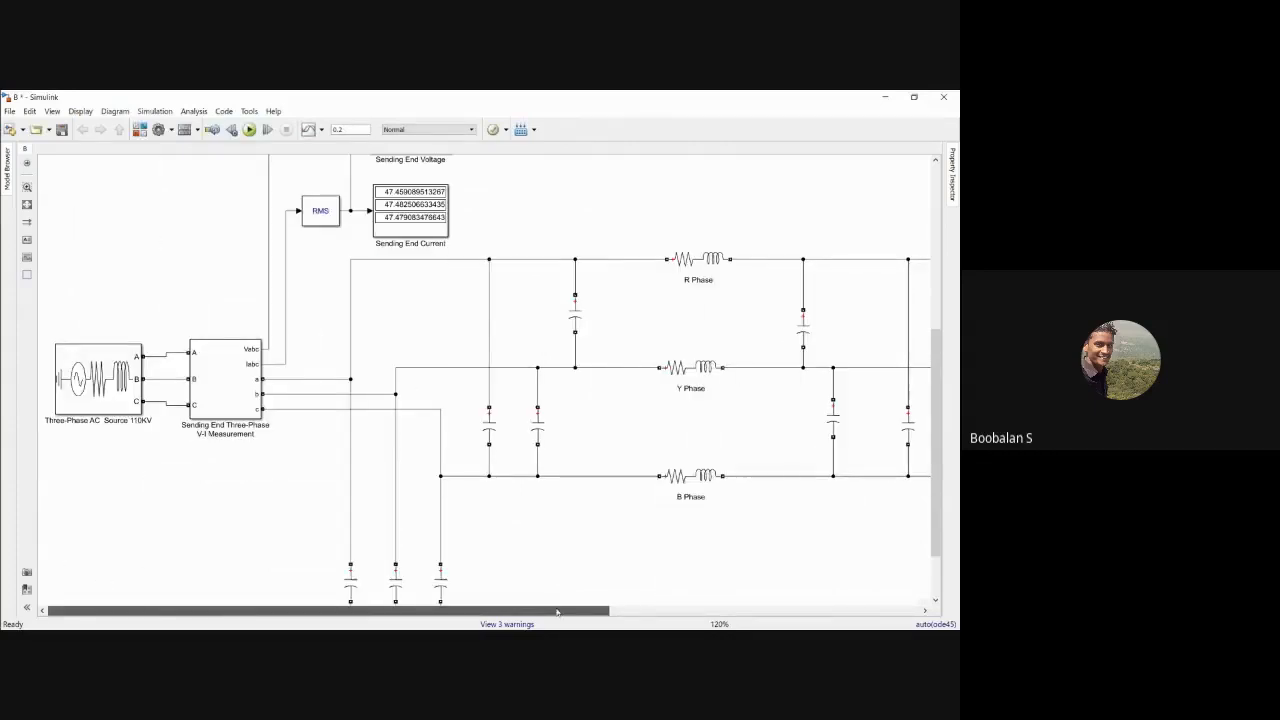
left_click_drag(557, 612, 881, 616)
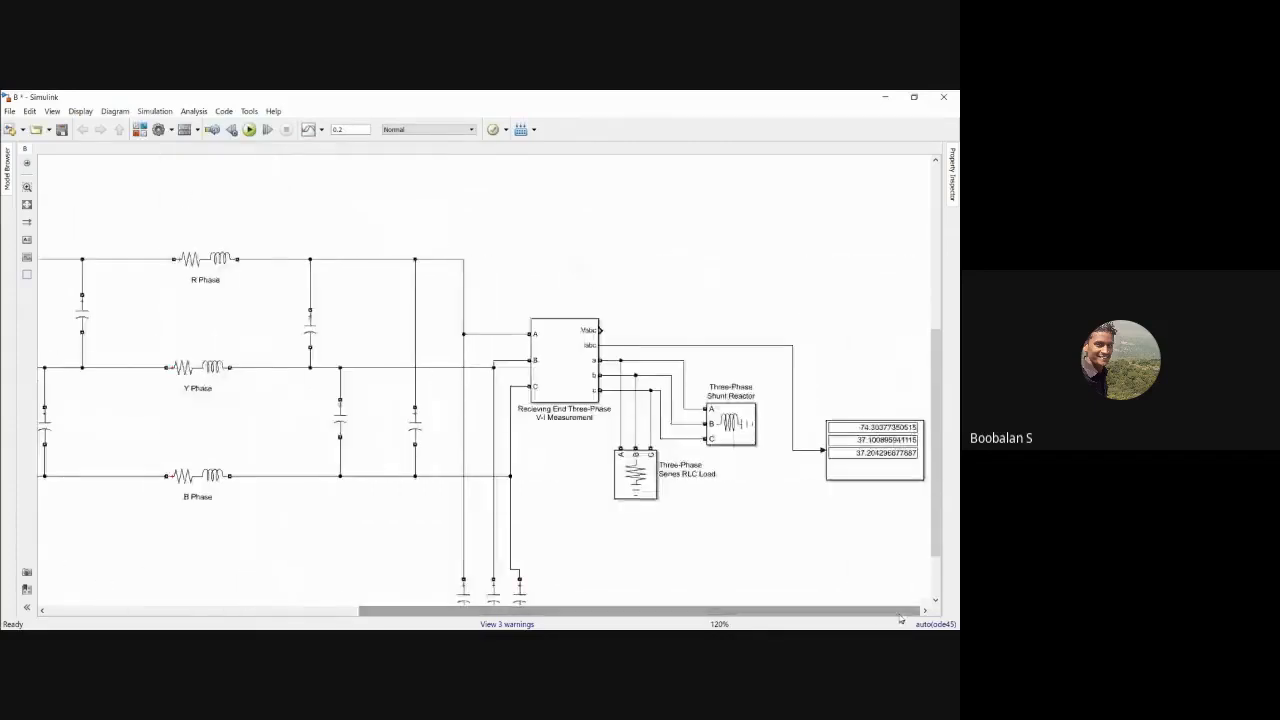
left_click_drag(942, 358, 942, 230)
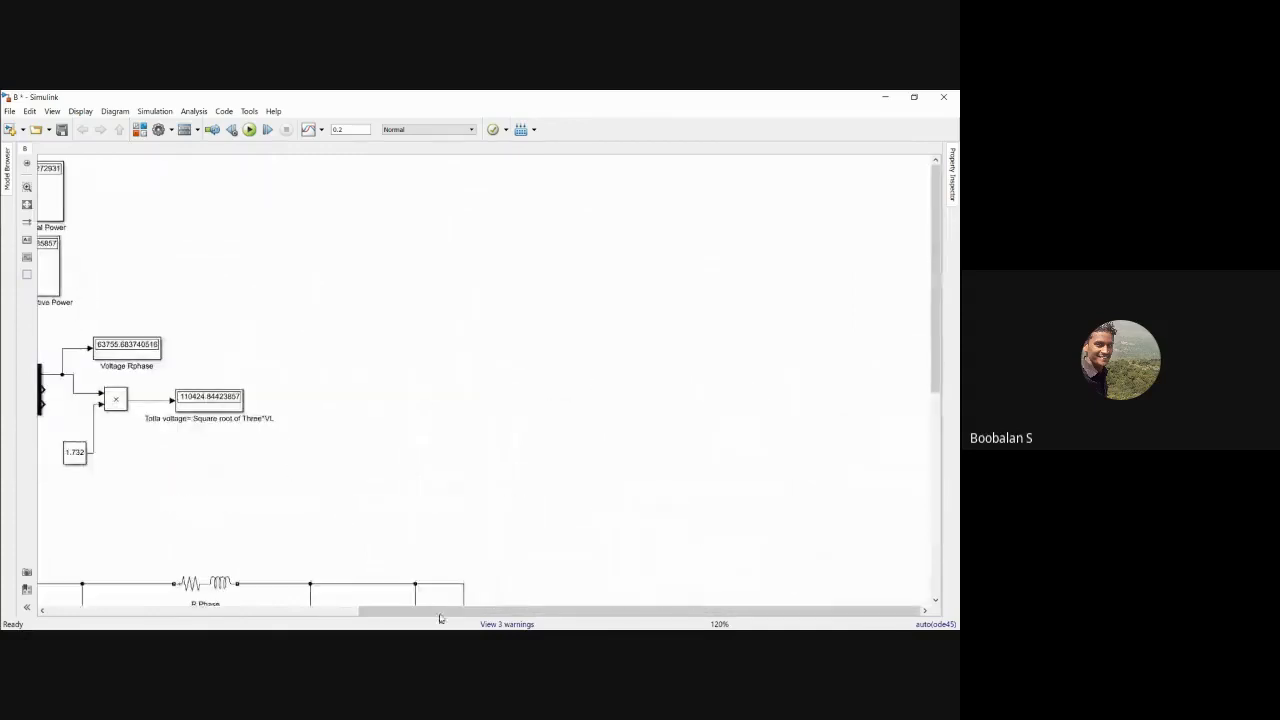
Move the powergui block to the left of the Power block and shift the total-voltage calculation group up and left.
left_click_drag(184, 605, 171, 608)
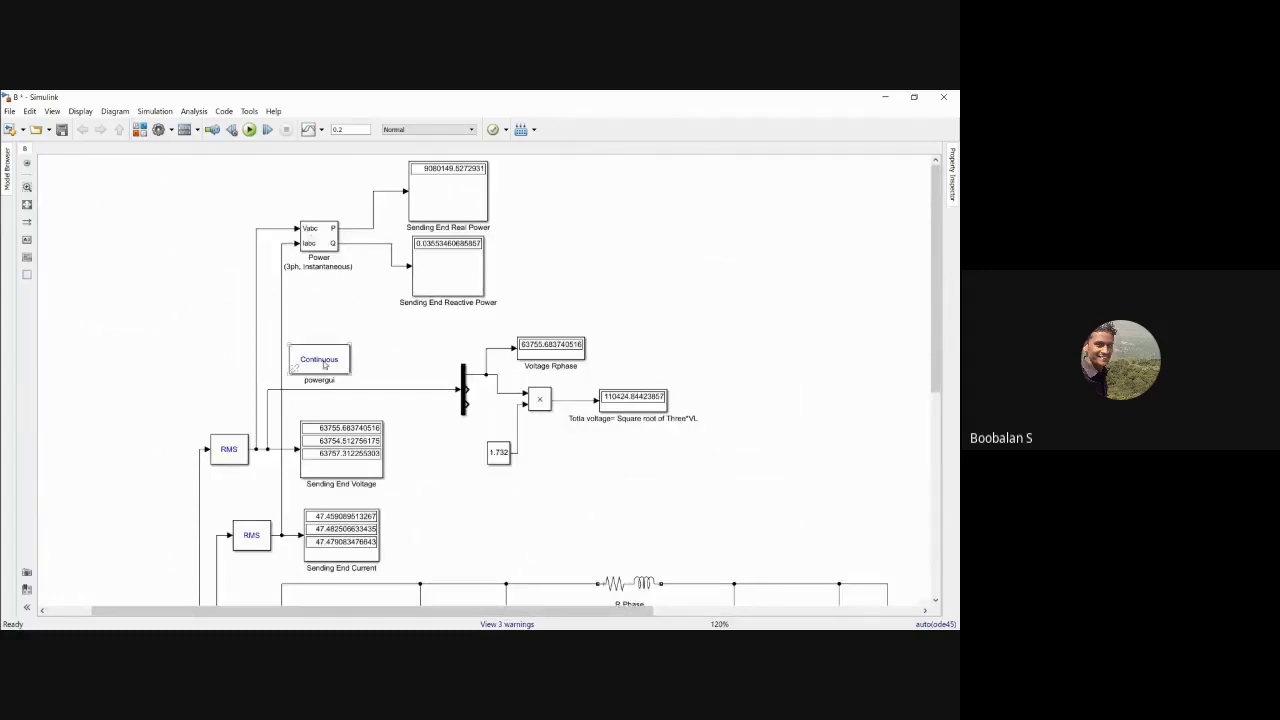
left_click_drag(324, 365, 92, 196)
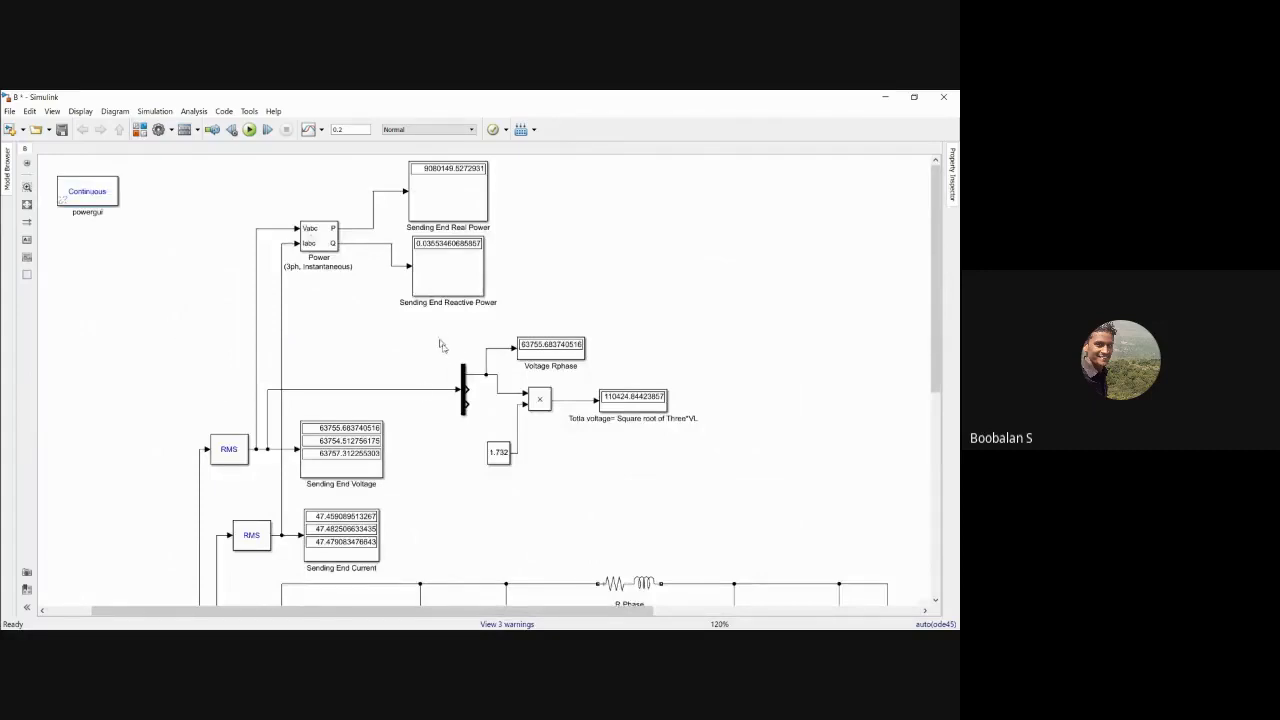
left_click_drag(438, 337, 670, 488)
left_click_drag(541, 402, 489, 383)
left_click(617, 305)
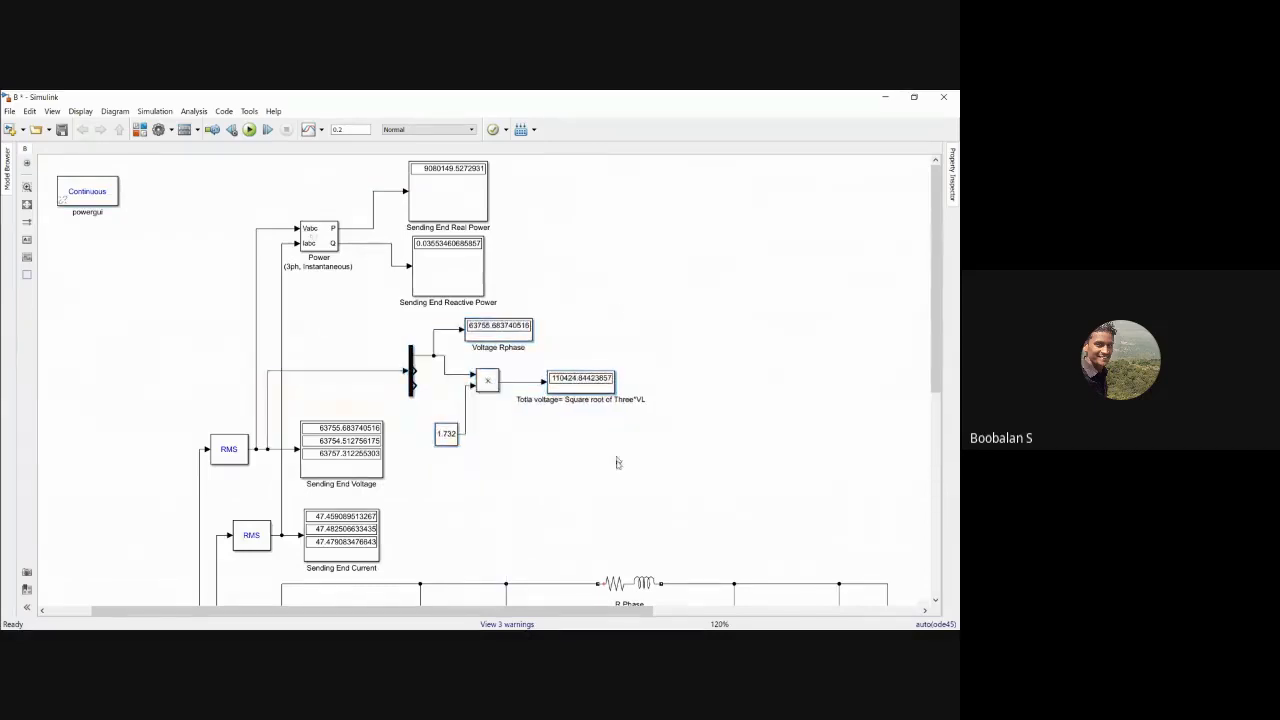
Duplicate the whole sending-end RMS, power and total-voltage measurement group and place the copy above the receiving-end V-I measurement block.
left_click_drag(195, 193, 626, 558)
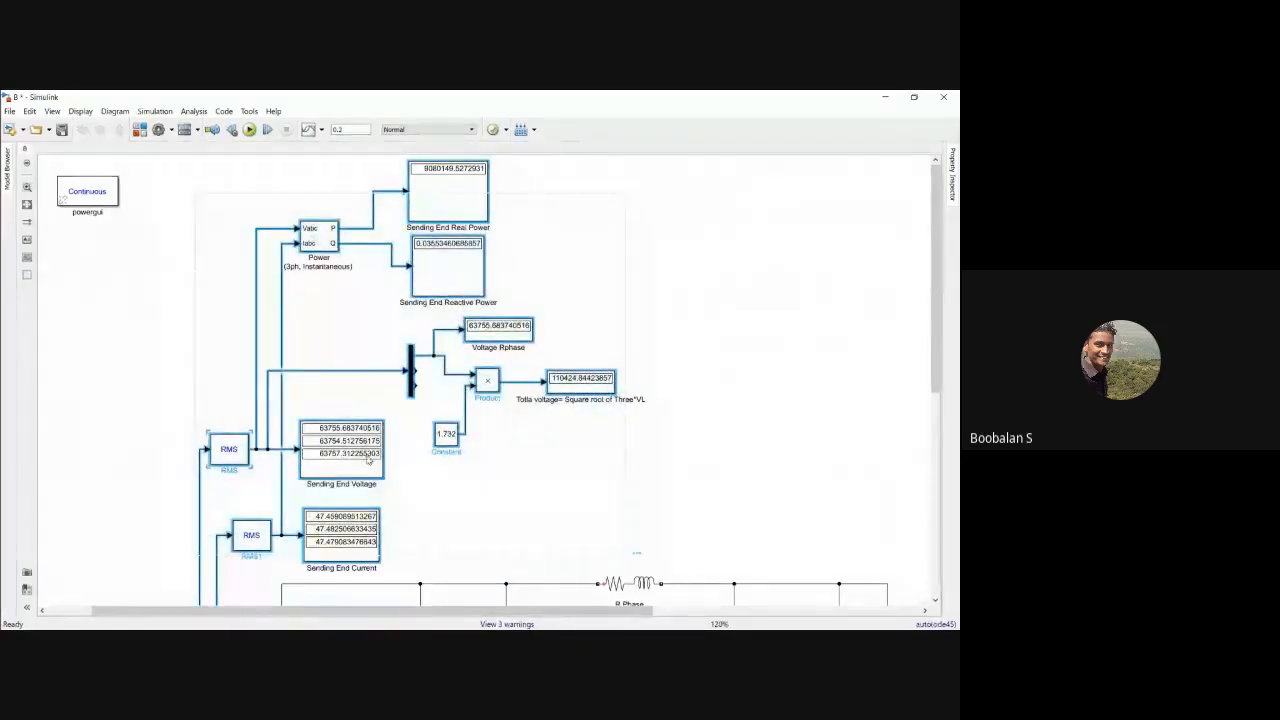
left_click_drag(418, 611, 706, 624)
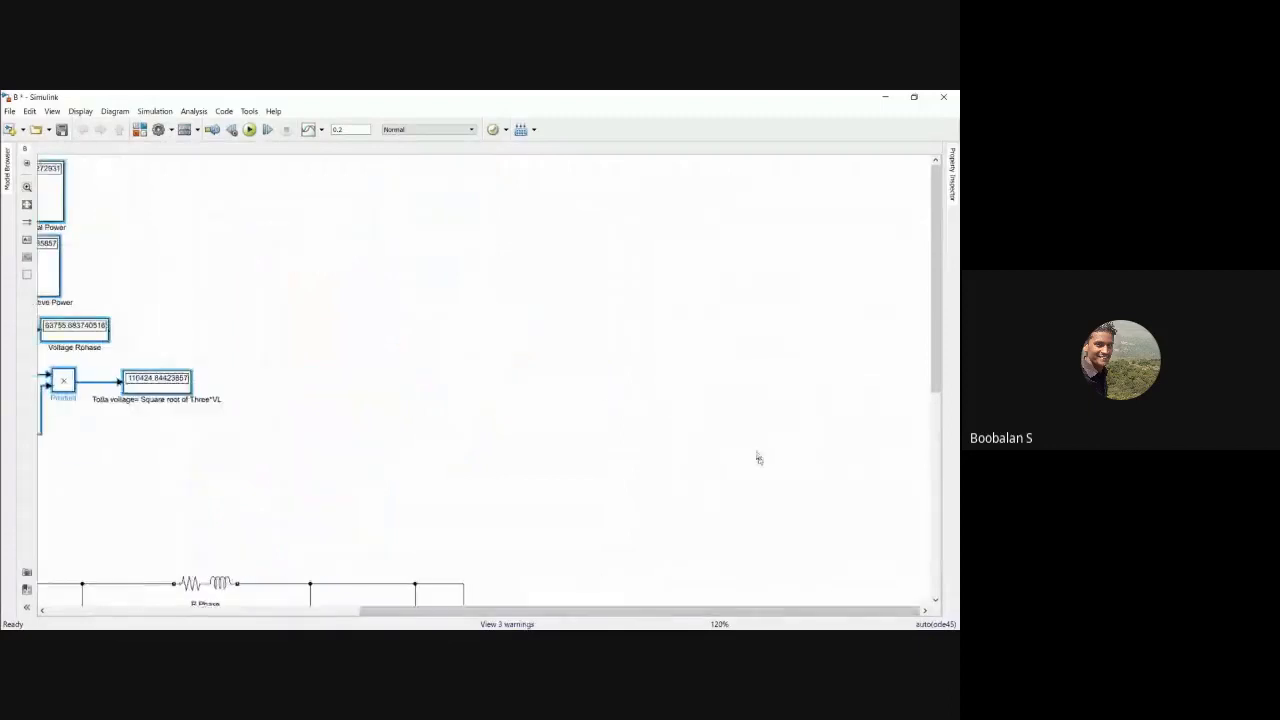
key("ctrl+v")
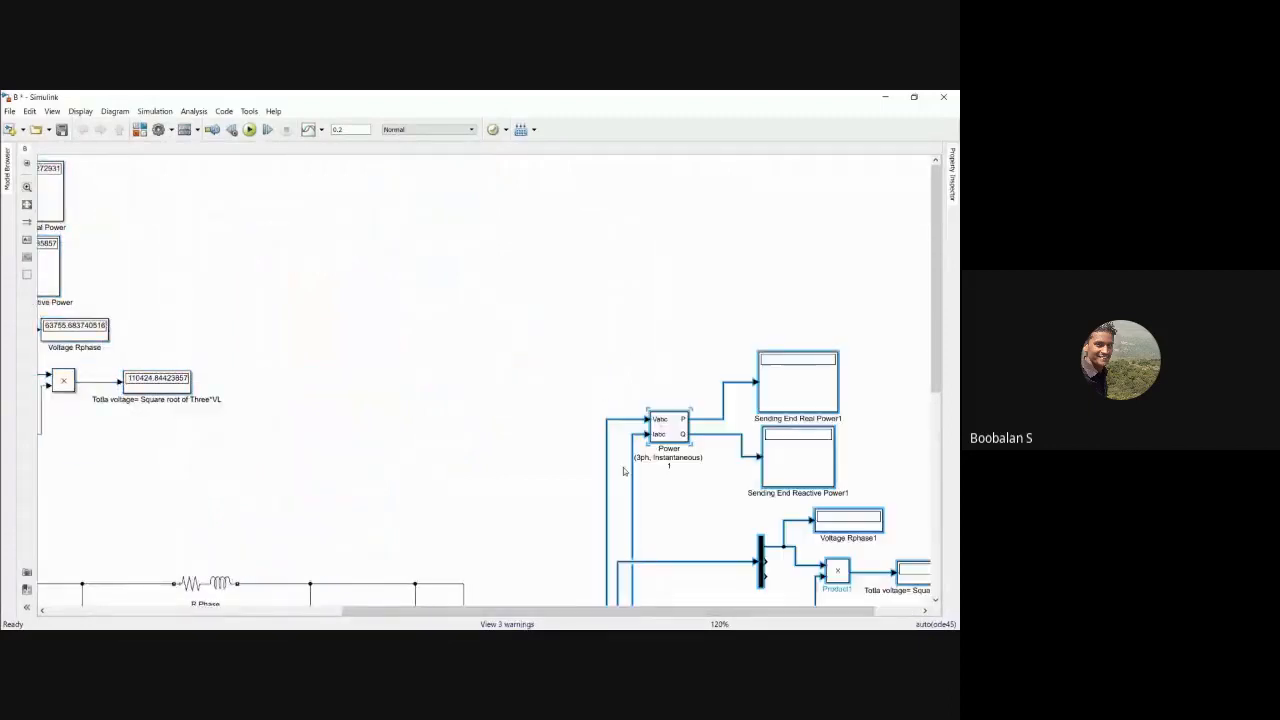
left_click_drag(769, 471, 734, 282)
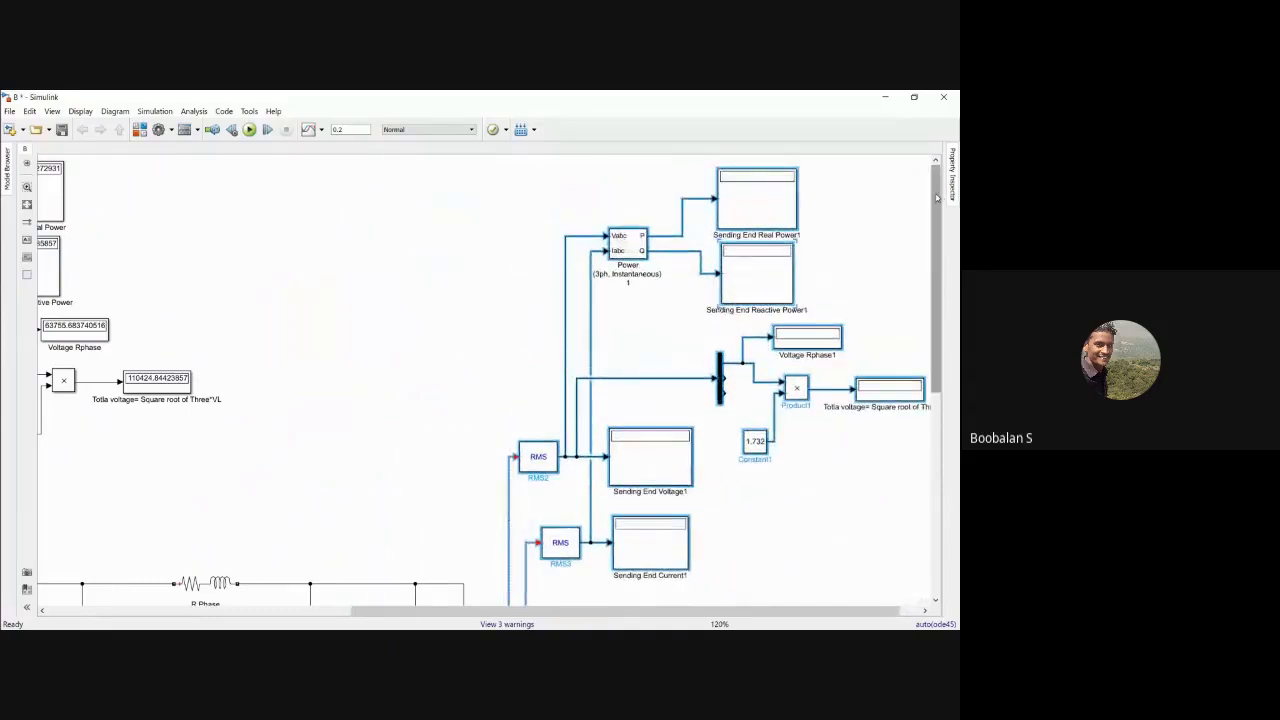
Delete the two unconnected input lines of the copied RMS blocks.
scroll(937, 200, "down", 5)
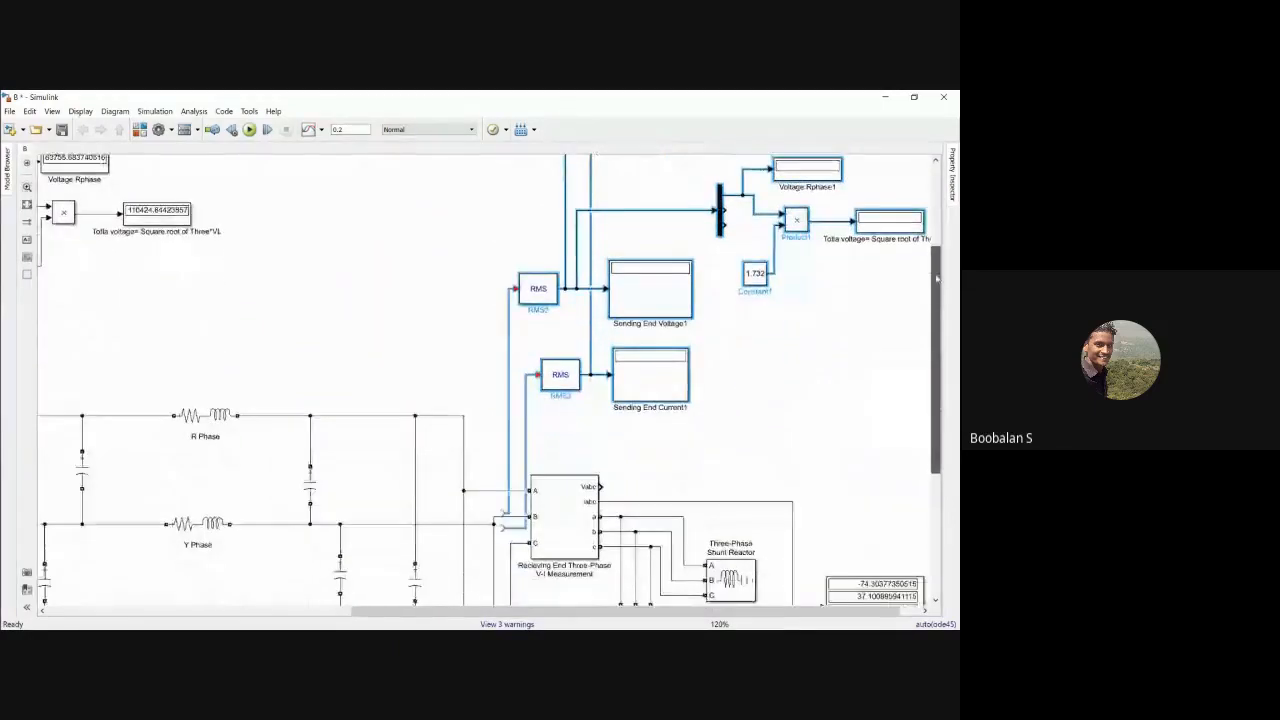
left_click(535, 360)
left_click(509, 368)
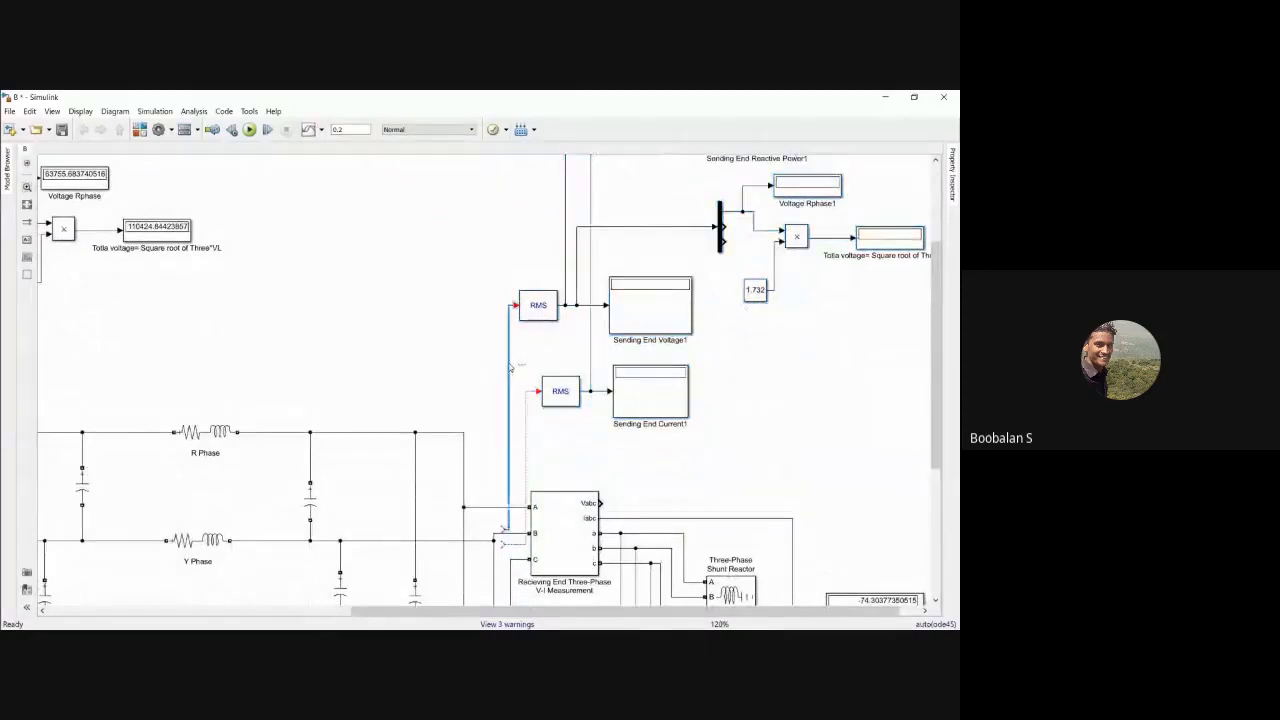
key("Delete")
left_click(527, 411)
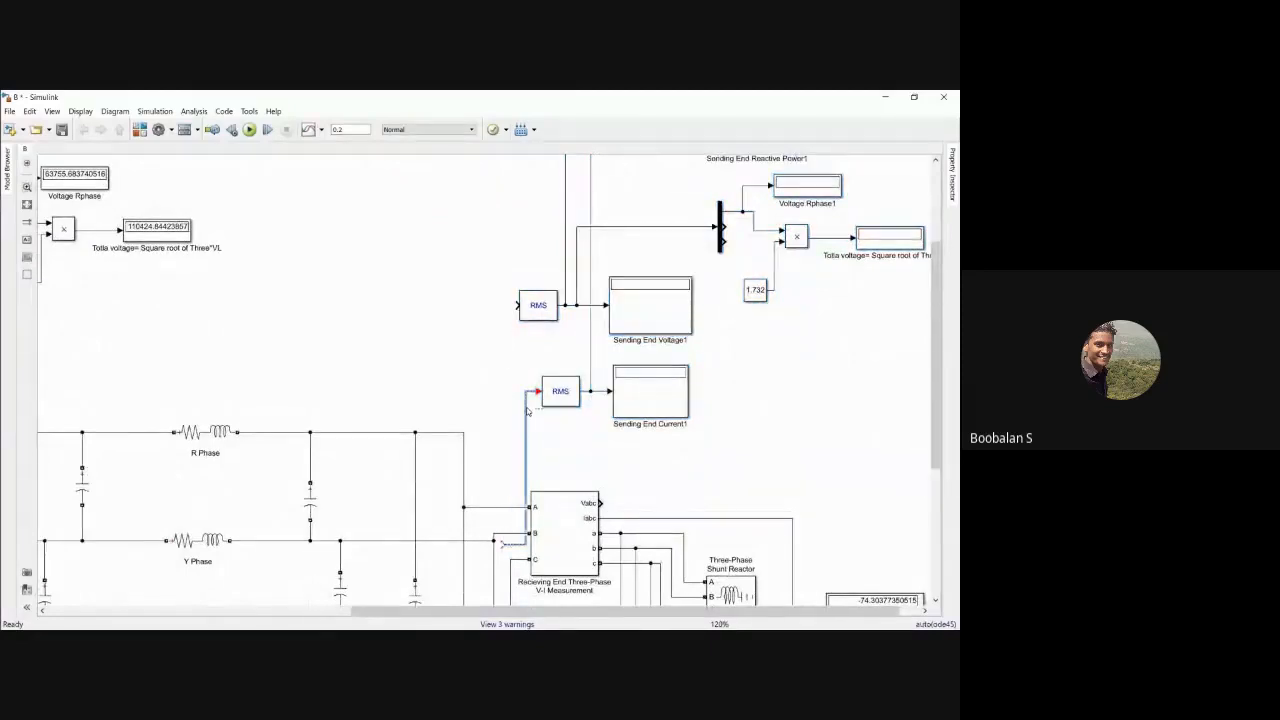
key("Delete")
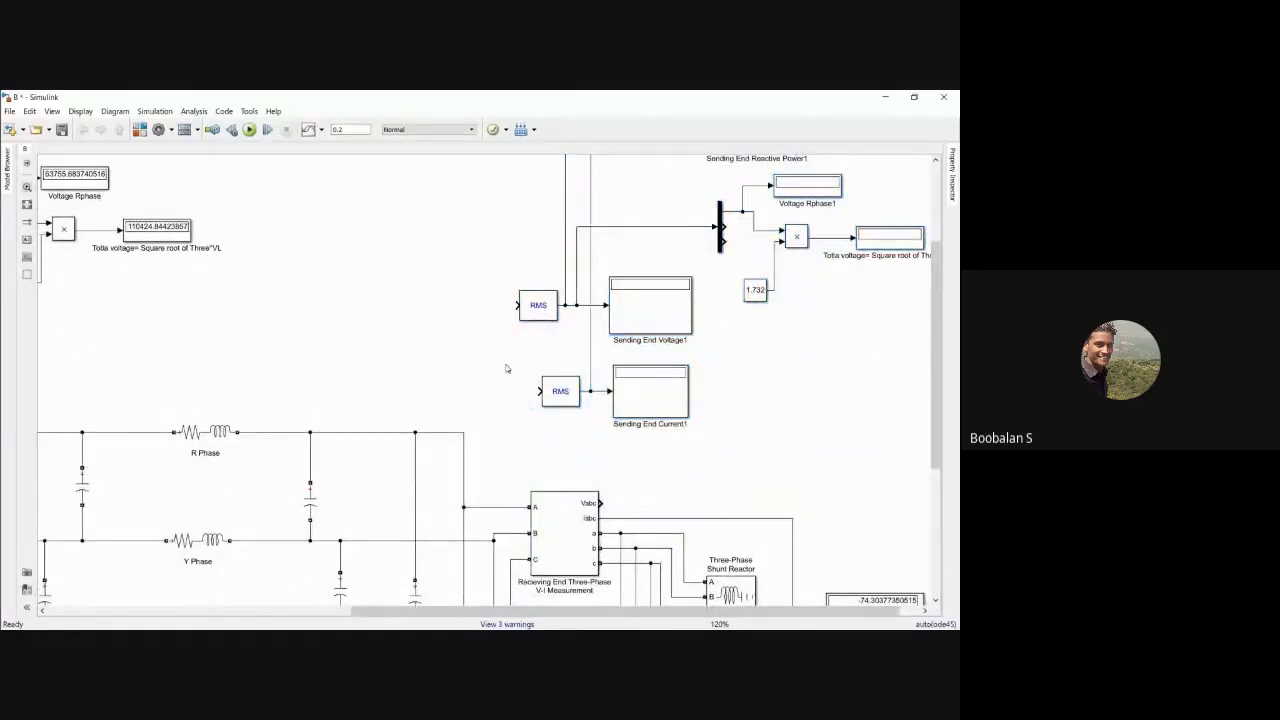
Fit the whole model in view and shift the copied measurement group right, clear of the receiving-end V-I measurement block.
left_click(27, 204)
left_click_drag(622, 186, 815, 372)
left_click_drag(712, 325, 779, 330)
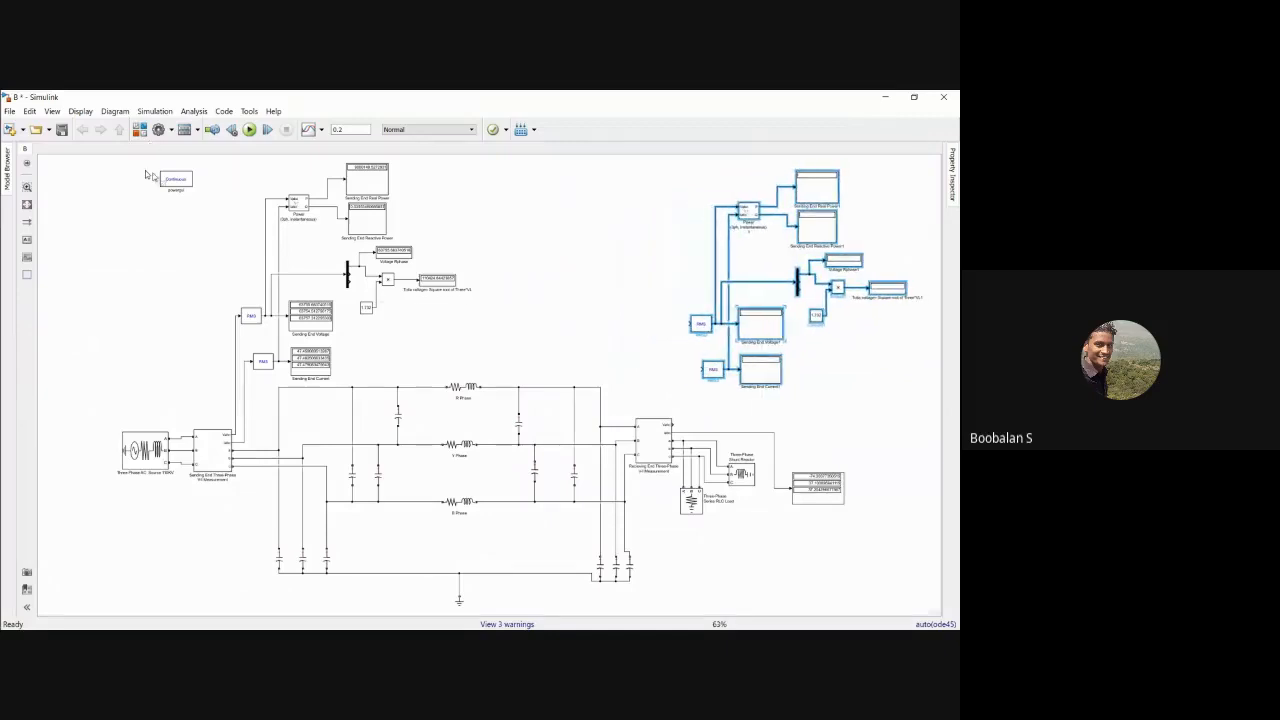
left_click(511, 218)
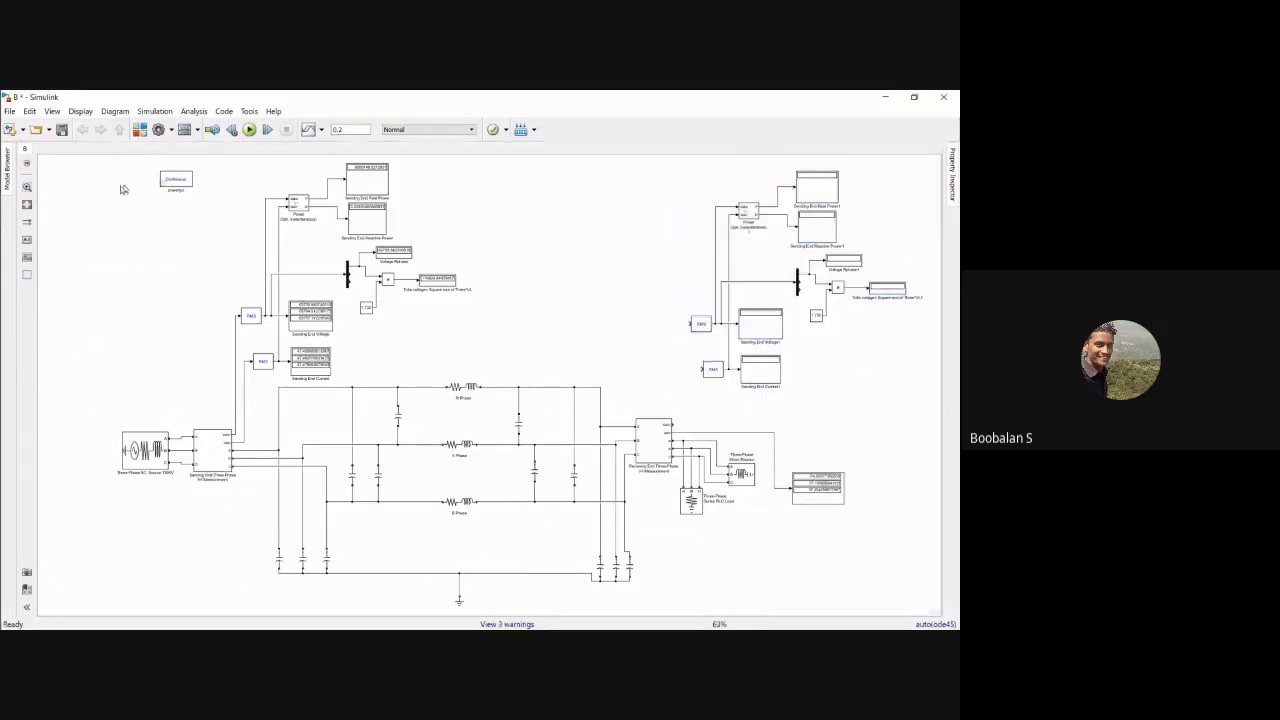
Rename the copied current display as Recieving End Current1.
left_click(27, 188)
left_click(747, 333)
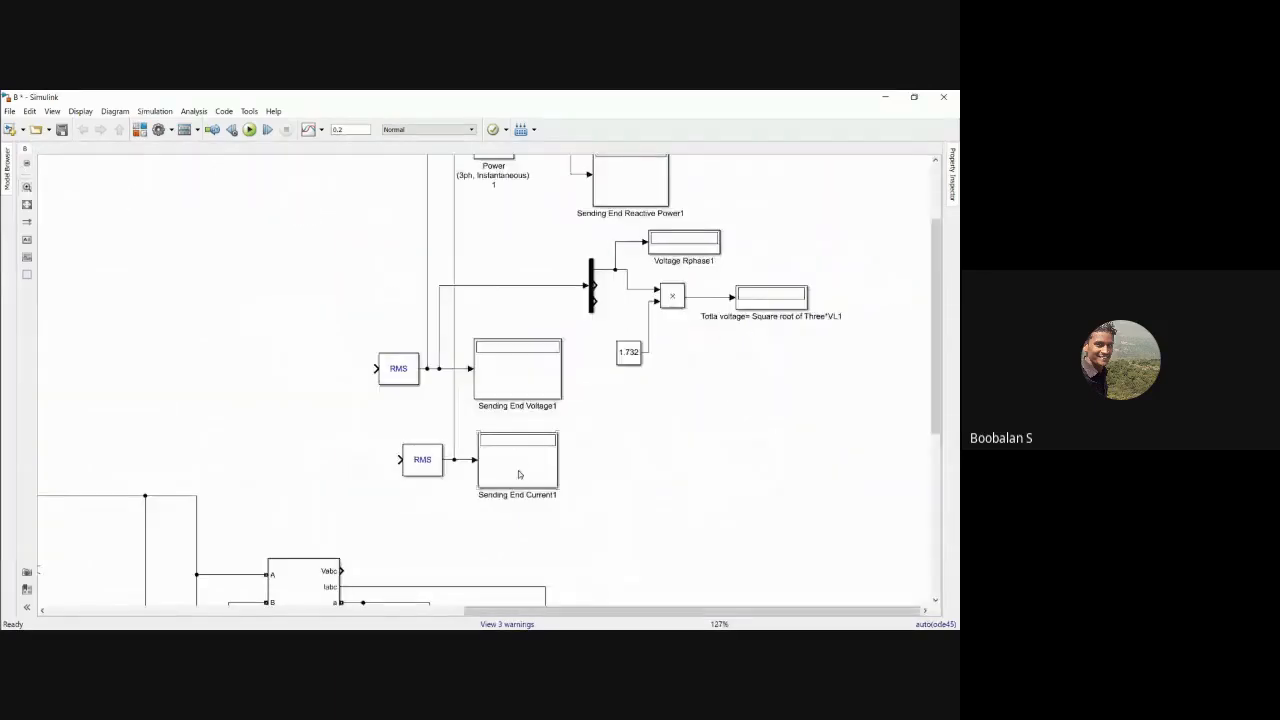
left_click_drag(935, 389, 935, 467)
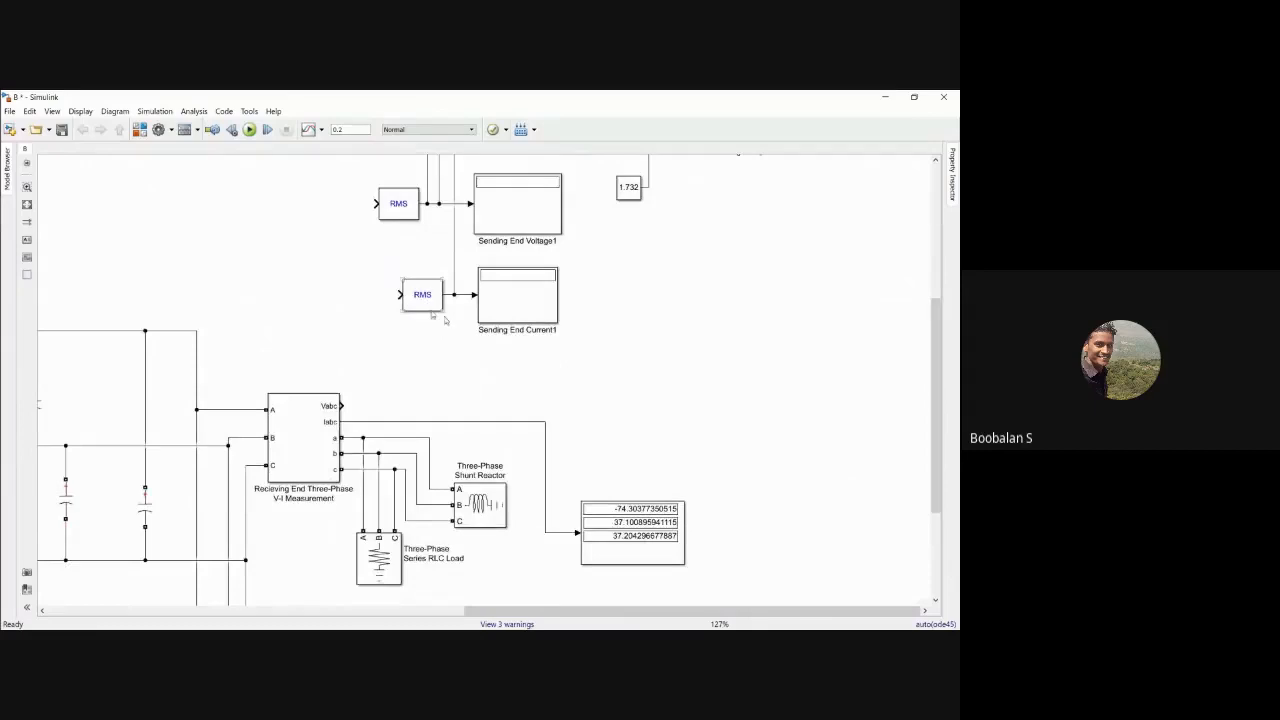
double_click(505, 330)
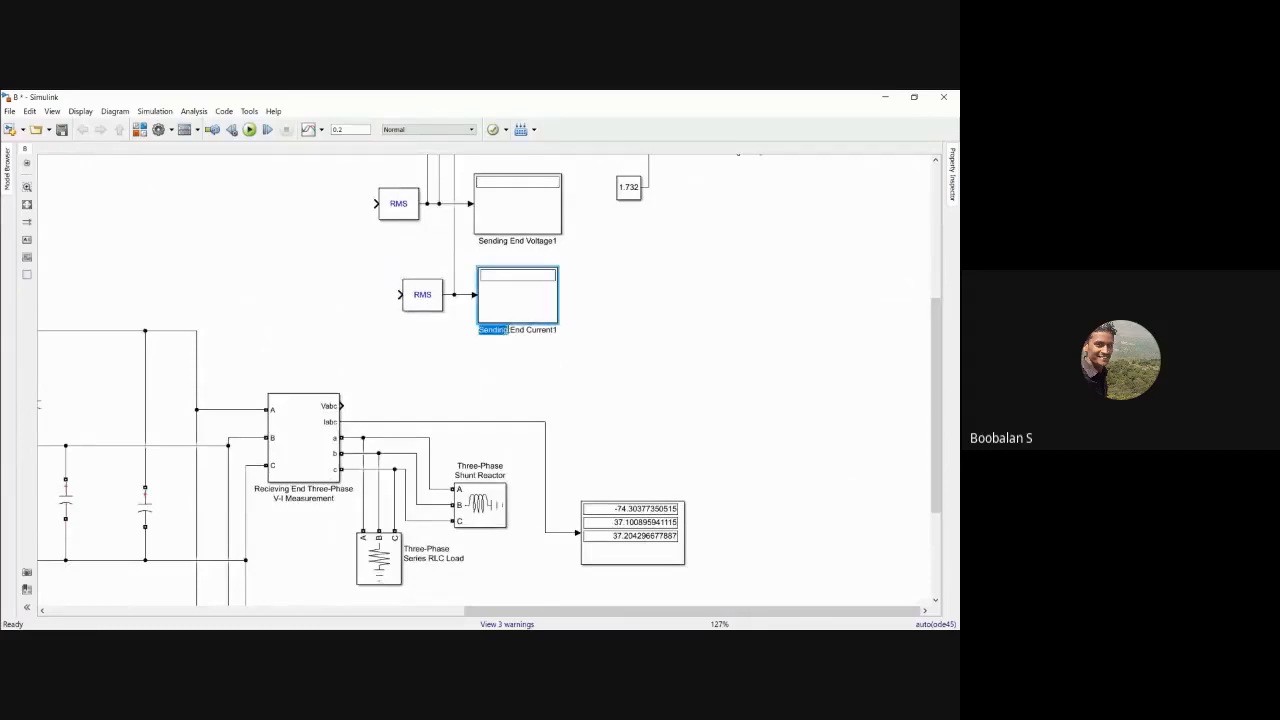
type("recieving")
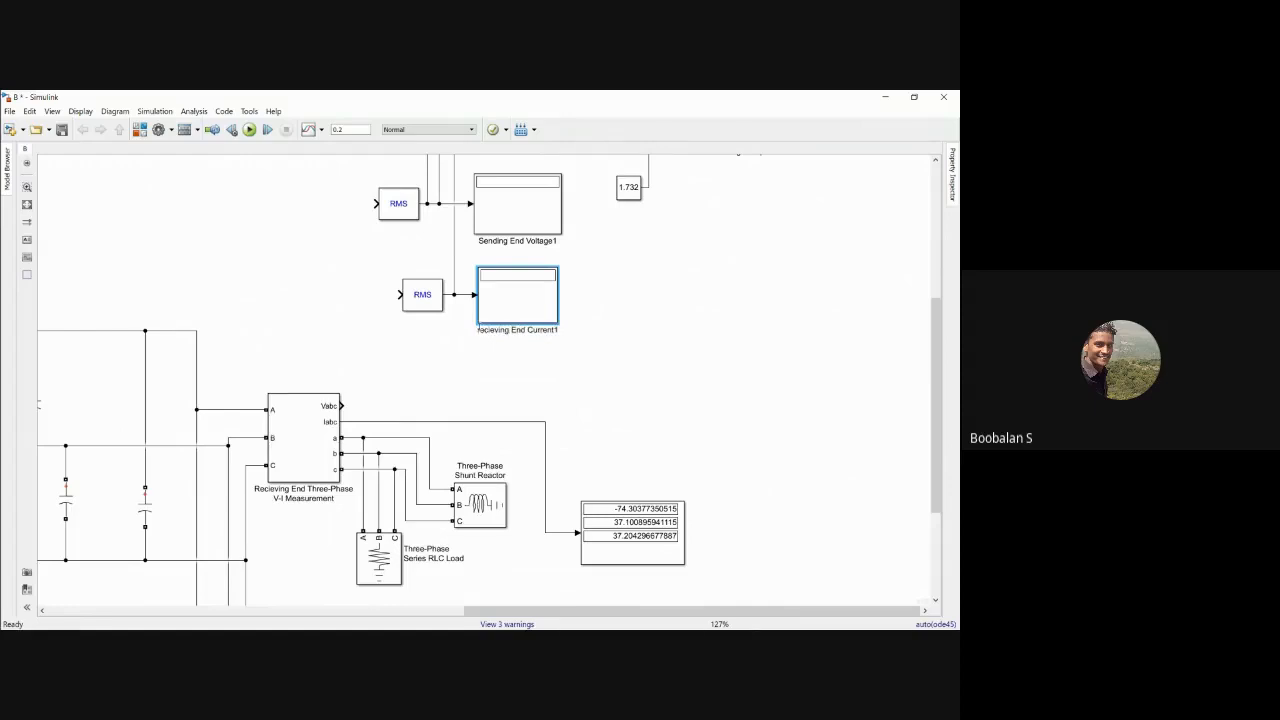
key("BackSpace")
type("R")
Rename the copied voltage display as Recieving End Voltage1.
left_click(507, 241)
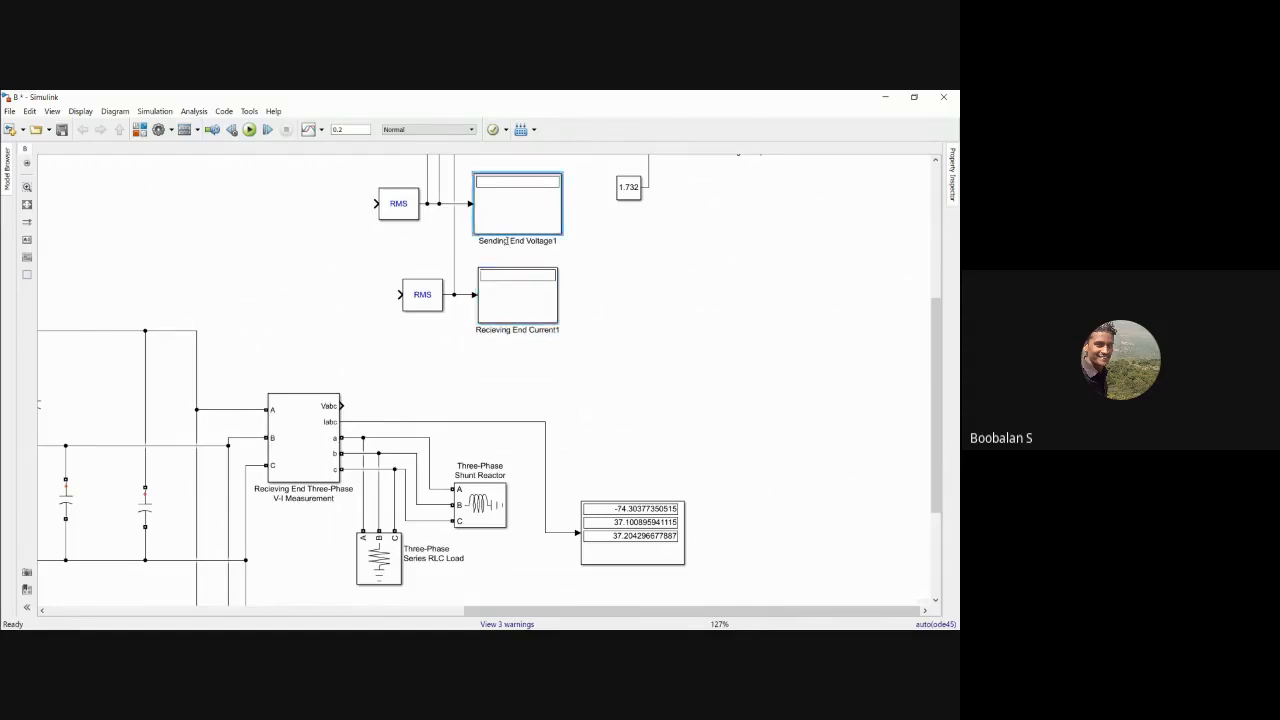
key("BackSpace")
key("BackSpace")
key("BackSpace")
key("BackSpace")
key("BackSpace")
key("BackSpace")
key("BackSpace")
type("Recieving")
left_click(640, 278)
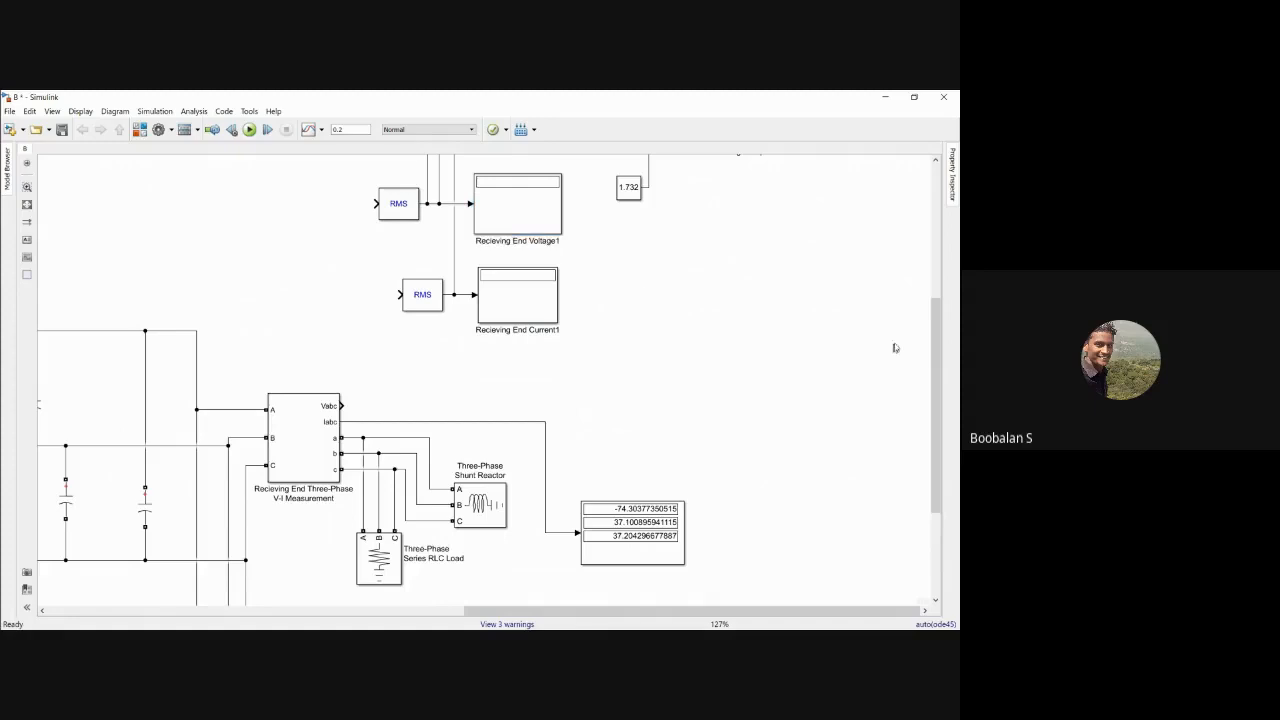
Rename the copied reactive power display as Recieving End Reactive Power1.
left_click_drag(934, 330, 930, 220)
left_click(609, 263)
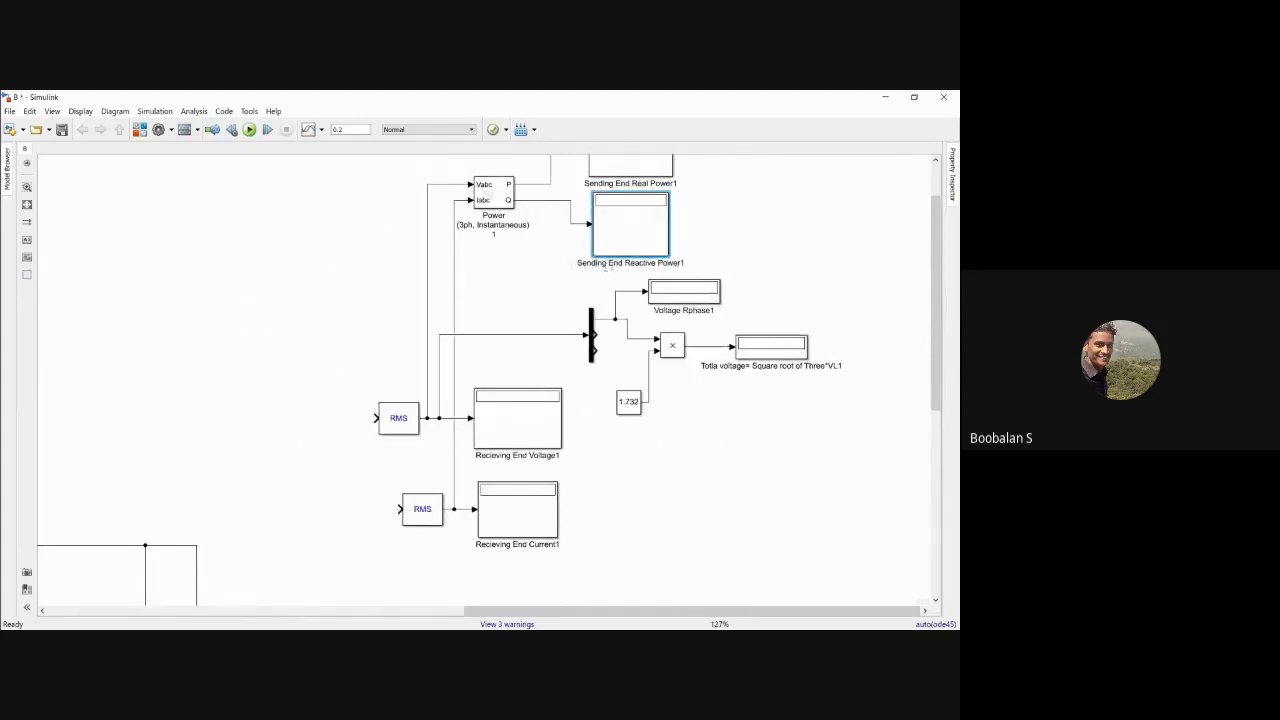
key("BackSpace")
key("BackSpace")
key("BackSpace")
key("BackSpace")
type("Reciev")
type("v")
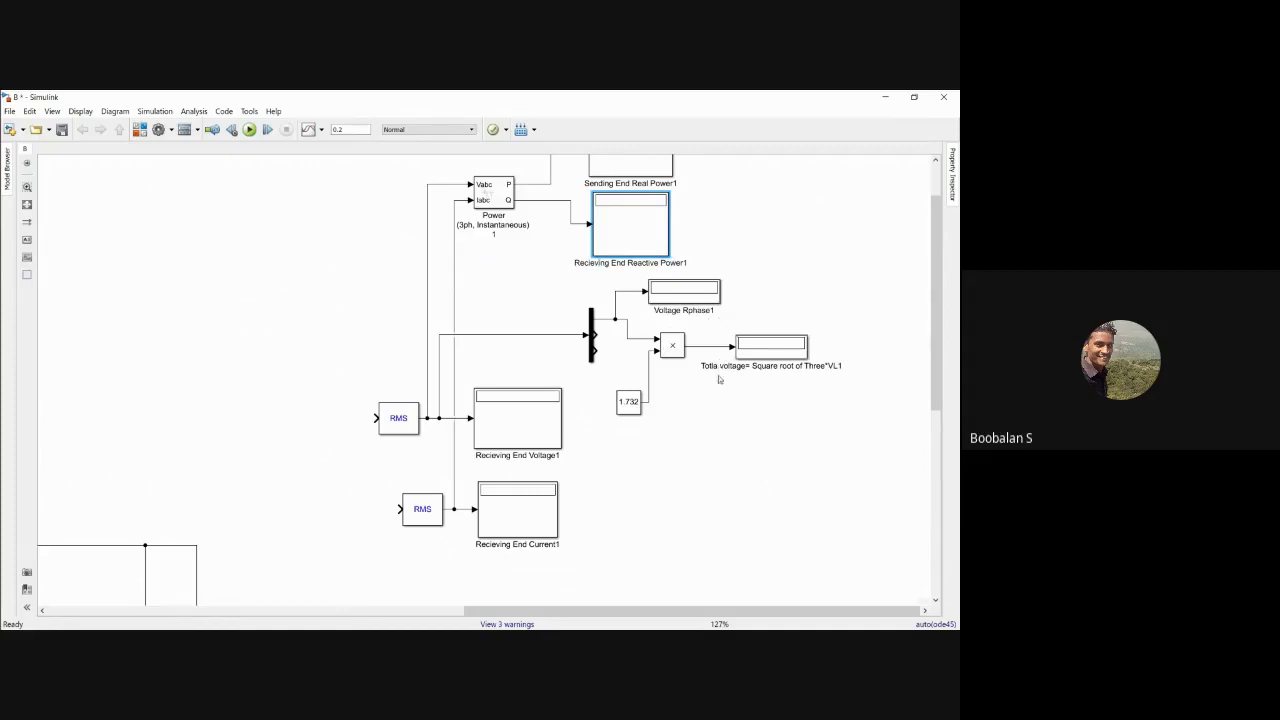
left_click(745, 348)
Rename the copied real power display as Recieving End Real Power1.
left_click_drag(938, 322, 940, 280)
left_click(612, 246)
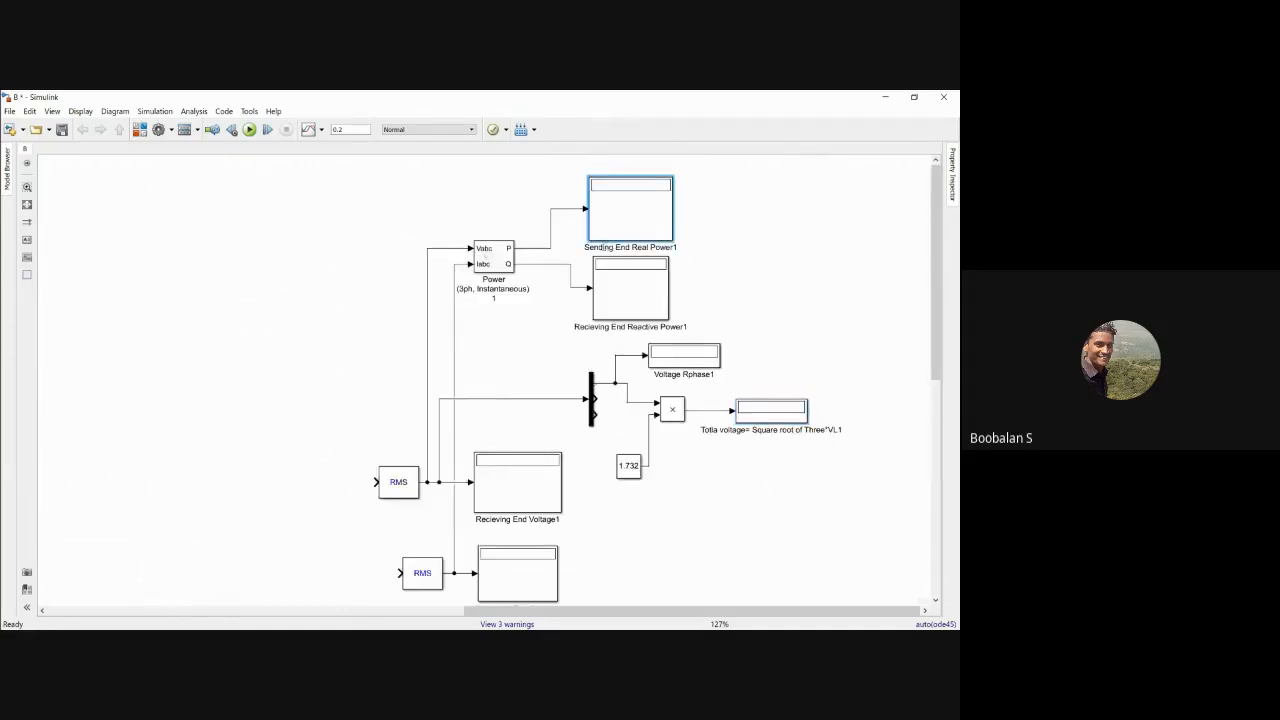
key("BackSpace")
key("BackSpace")
key("BackSpace")
key("BackSpace")
type("Recievin")
key("BackSpace")
key("BackSpace")
left_click(524, 357)
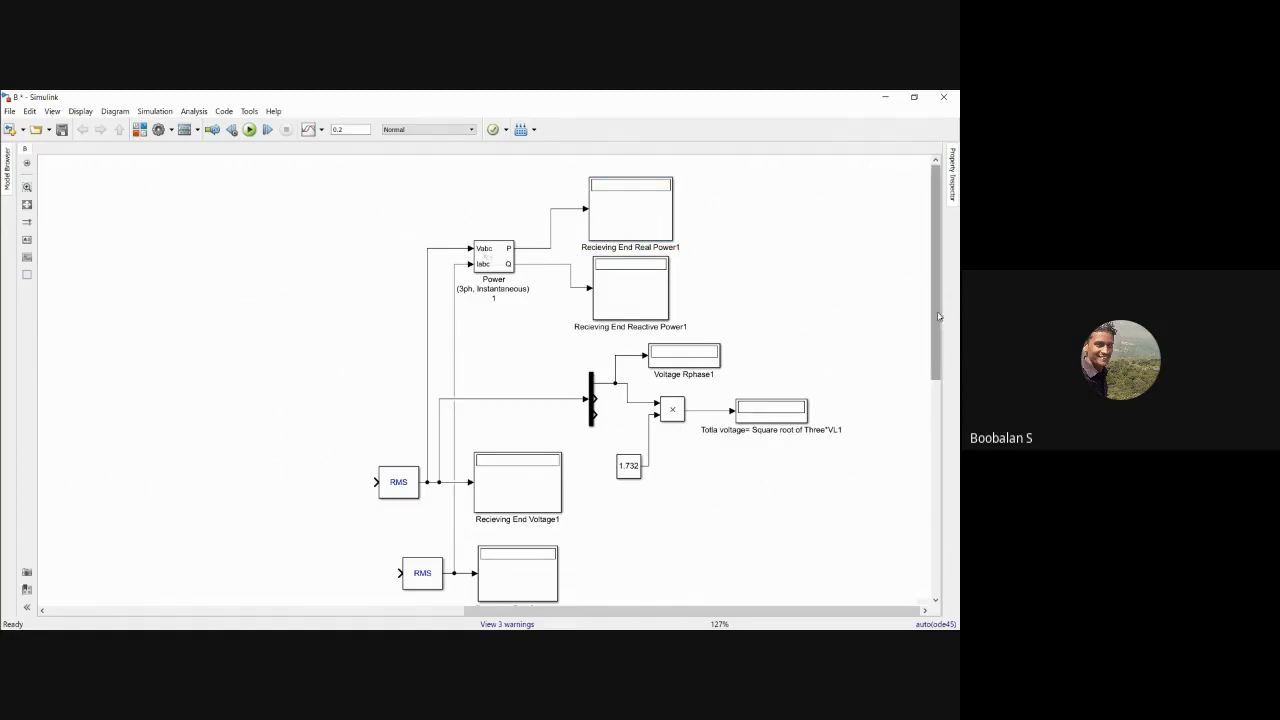
left_click_drag(933, 316, 932, 393)
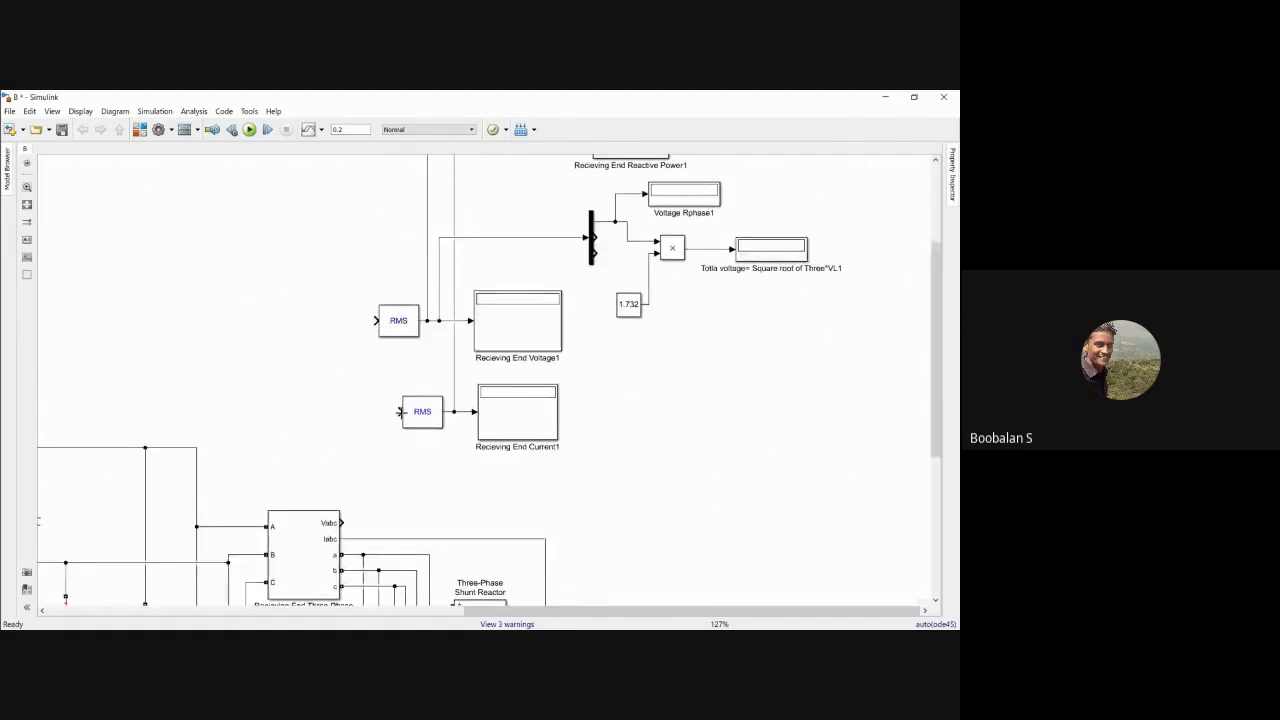
Wire the Vabc output of the receiving-end V-I measurement to the voltage RMS block and Iabc to the current RMS block.
left_click_drag(376, 320, 348, 523)
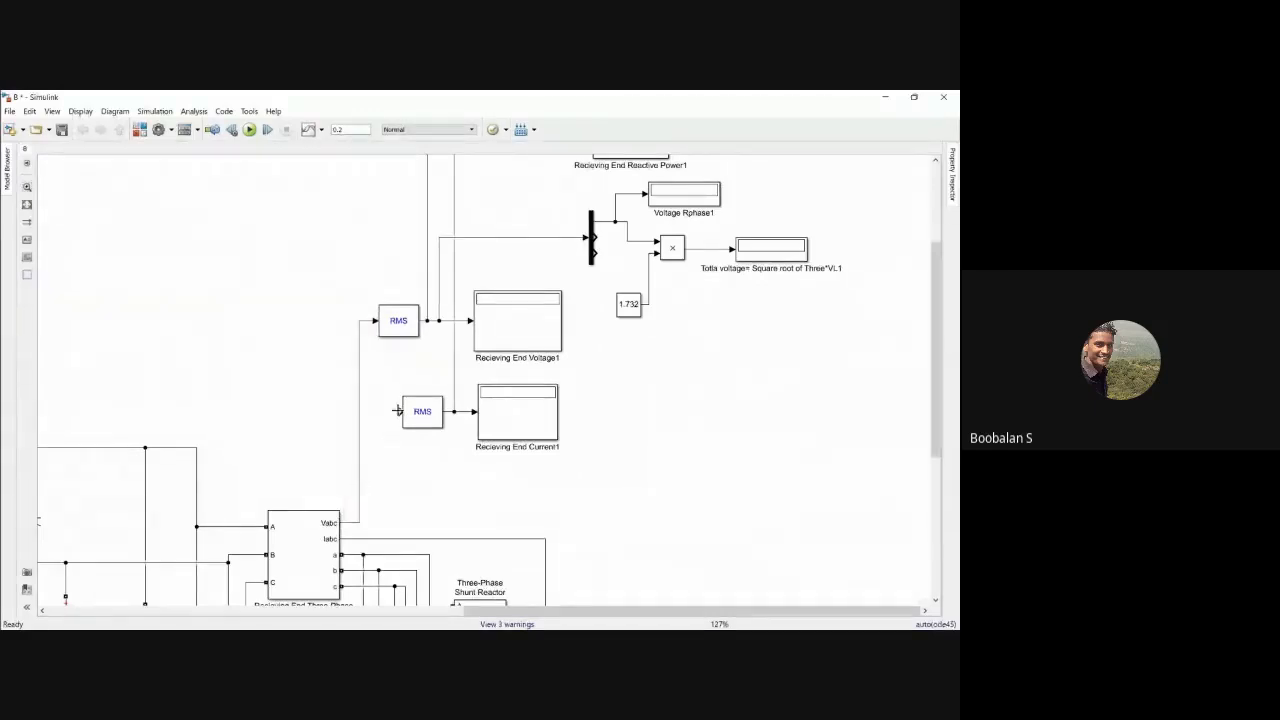
left_click_drag(398, 411, 364, 539)
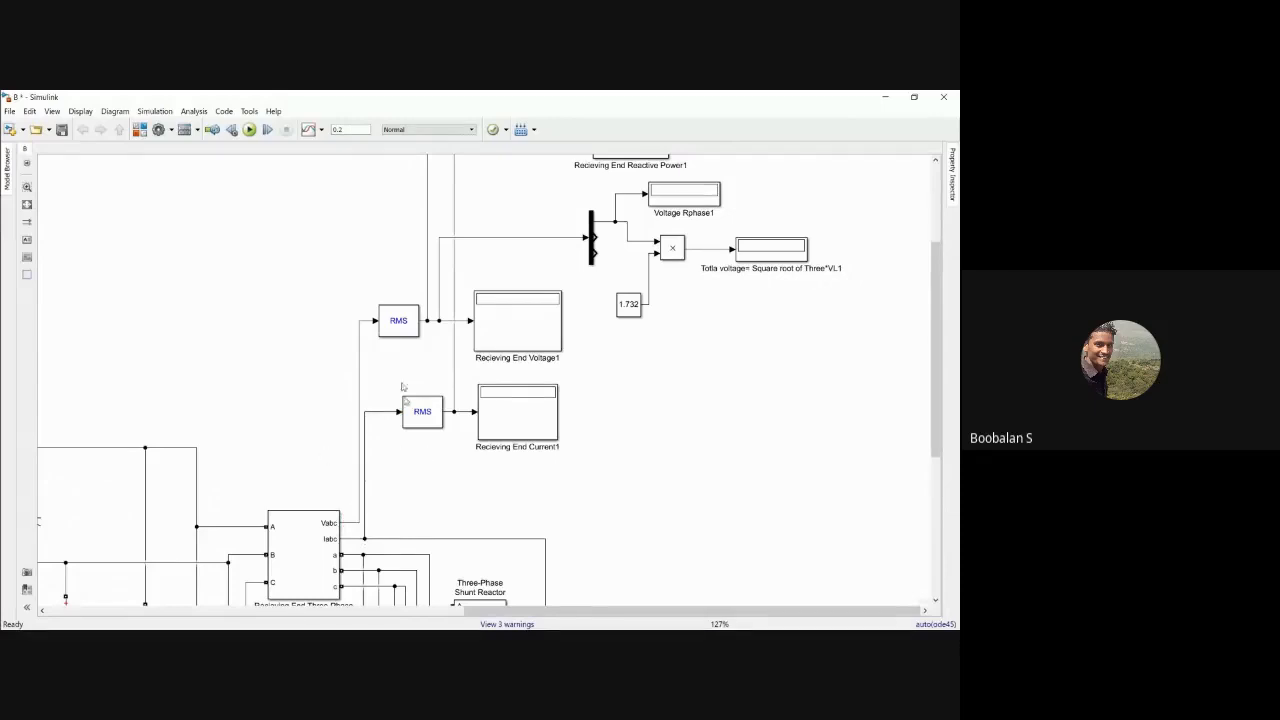
Check the block parameters of the receiving-end voltage, current, R-phase voltage and total voltage displays.
double_click(522, 308)
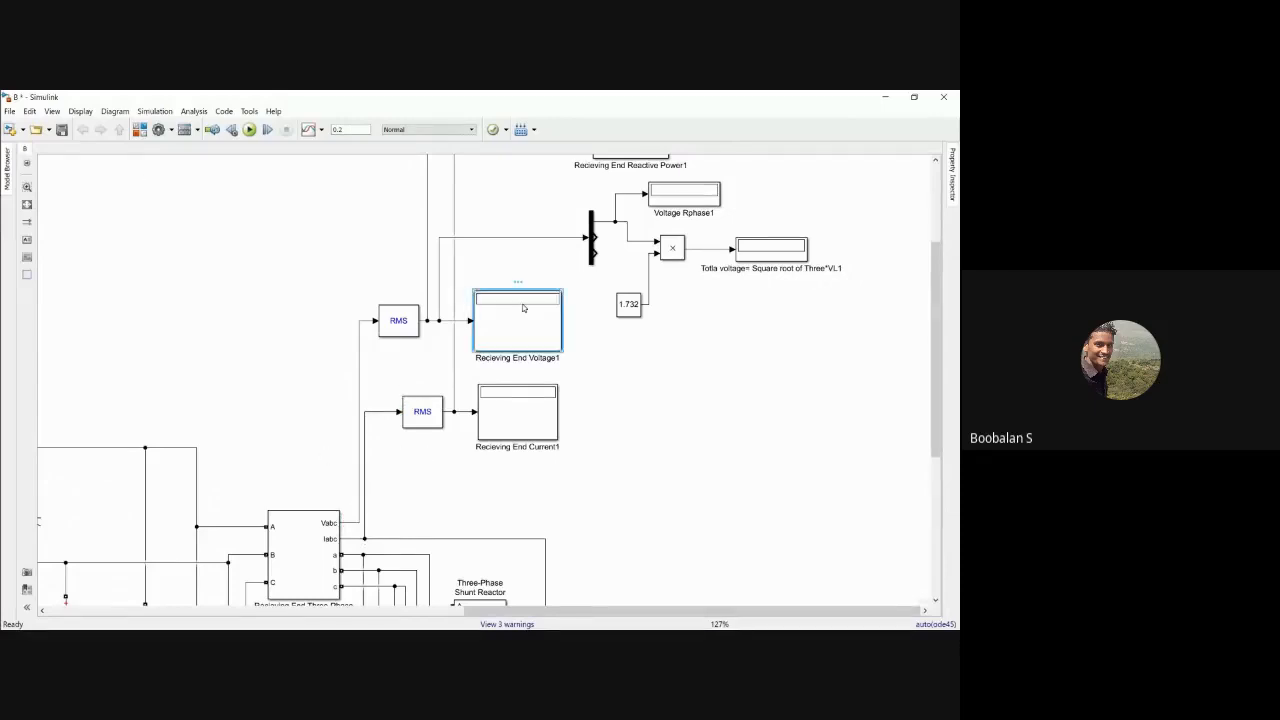
left_click(677, 401)
double_click(535, 406)
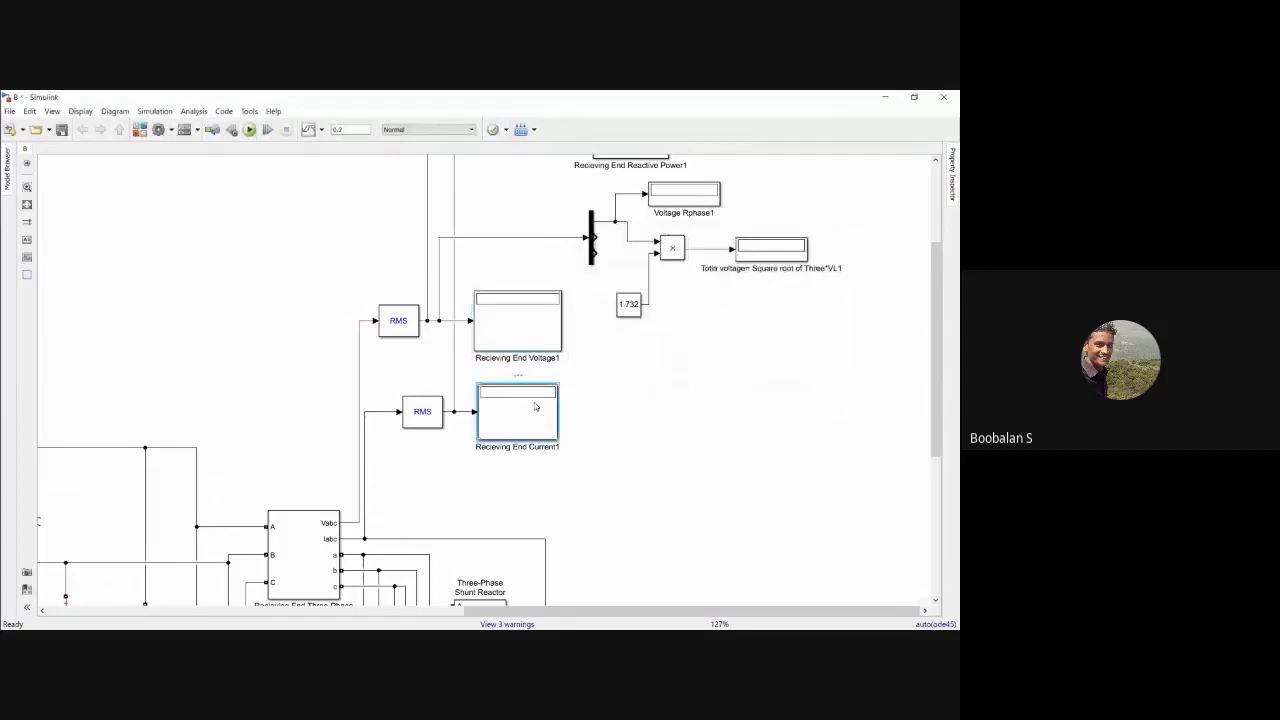
left_click(677, 496)
double_click(684, 199)
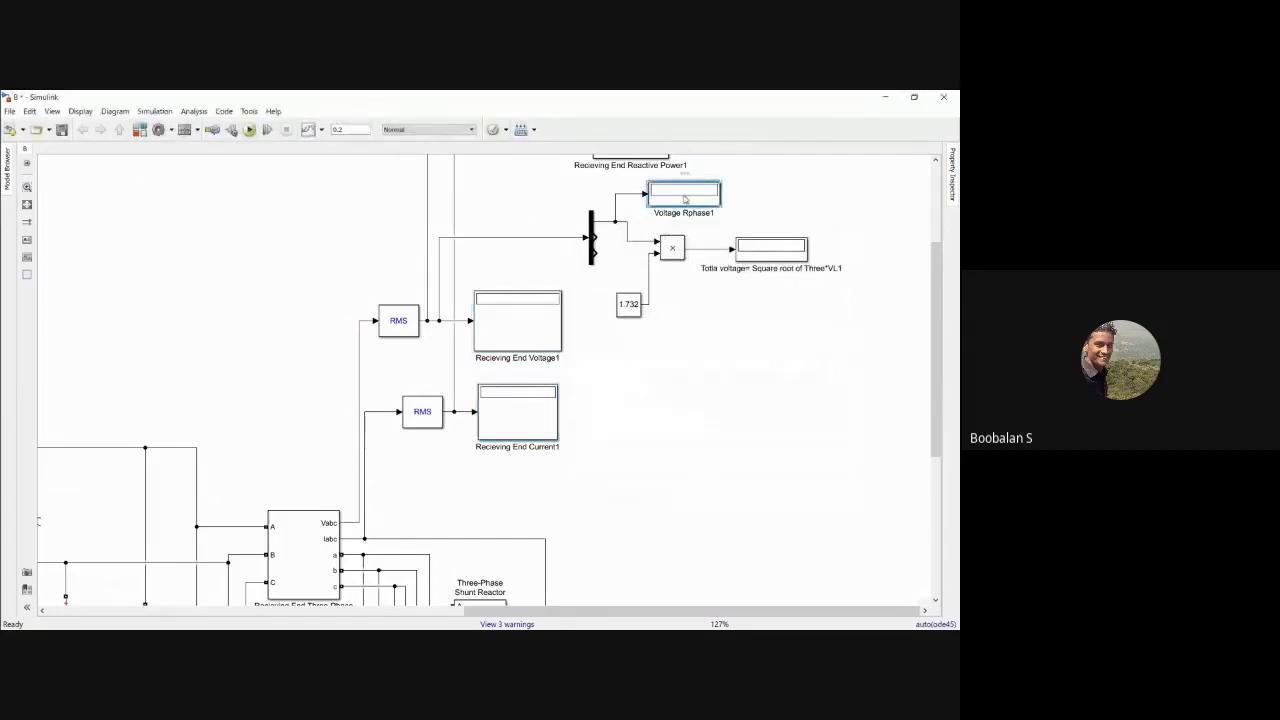
left_click(478, 276)
left_click(760, 249)
double_click(759, 249)
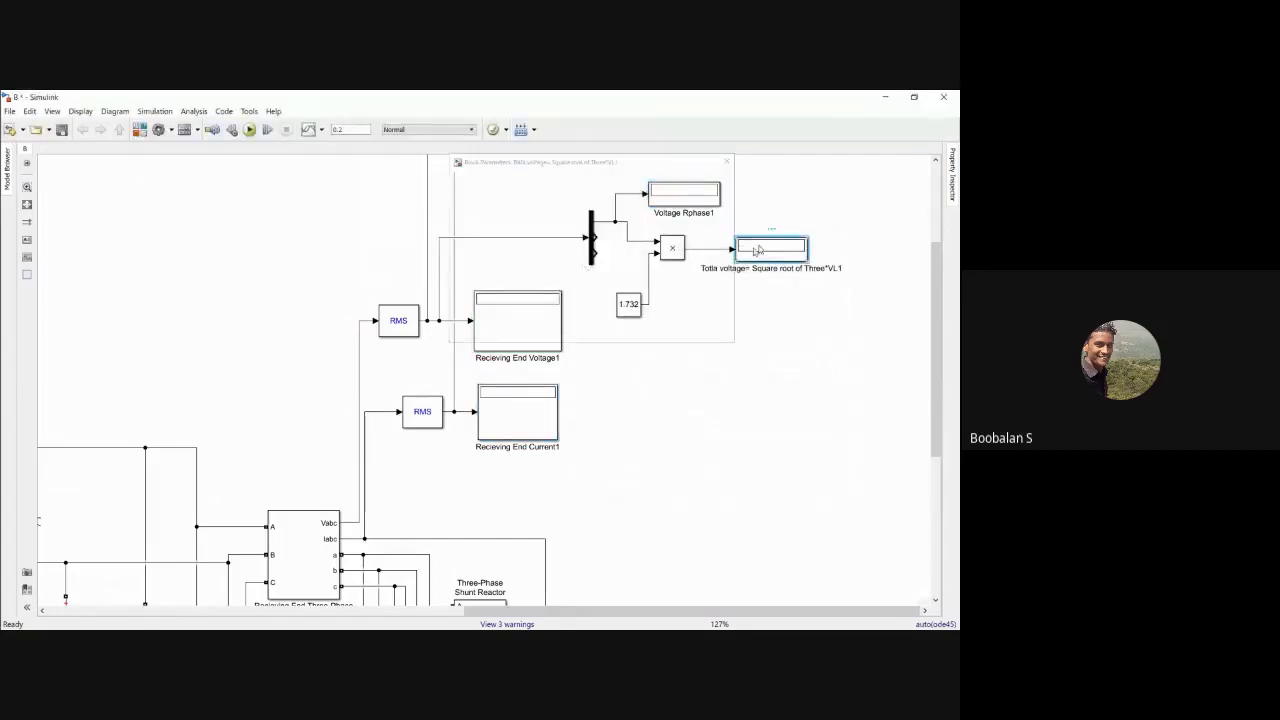
left_click(566, 331)
Run the simulation with the receiving-end power, voltage and current displays in view.
left_click_drag(938, 272, 938, 212)
left_click(642, 245)
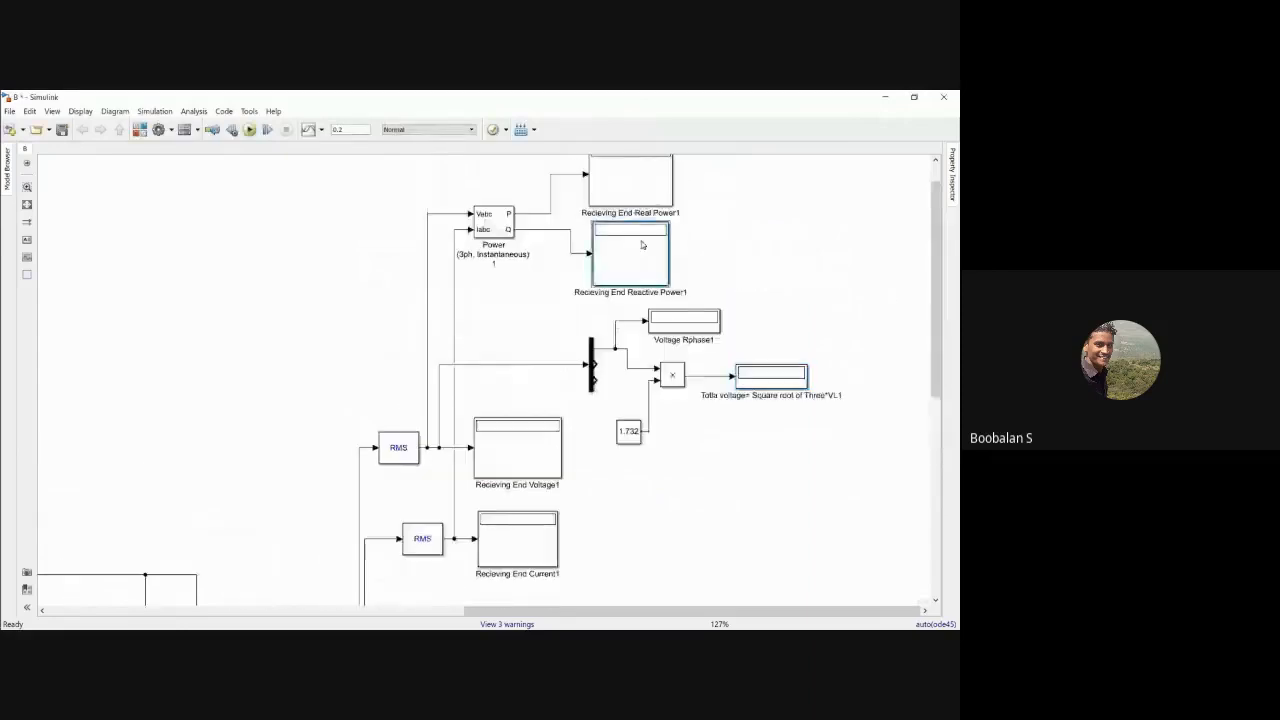
left_click(250, 129)
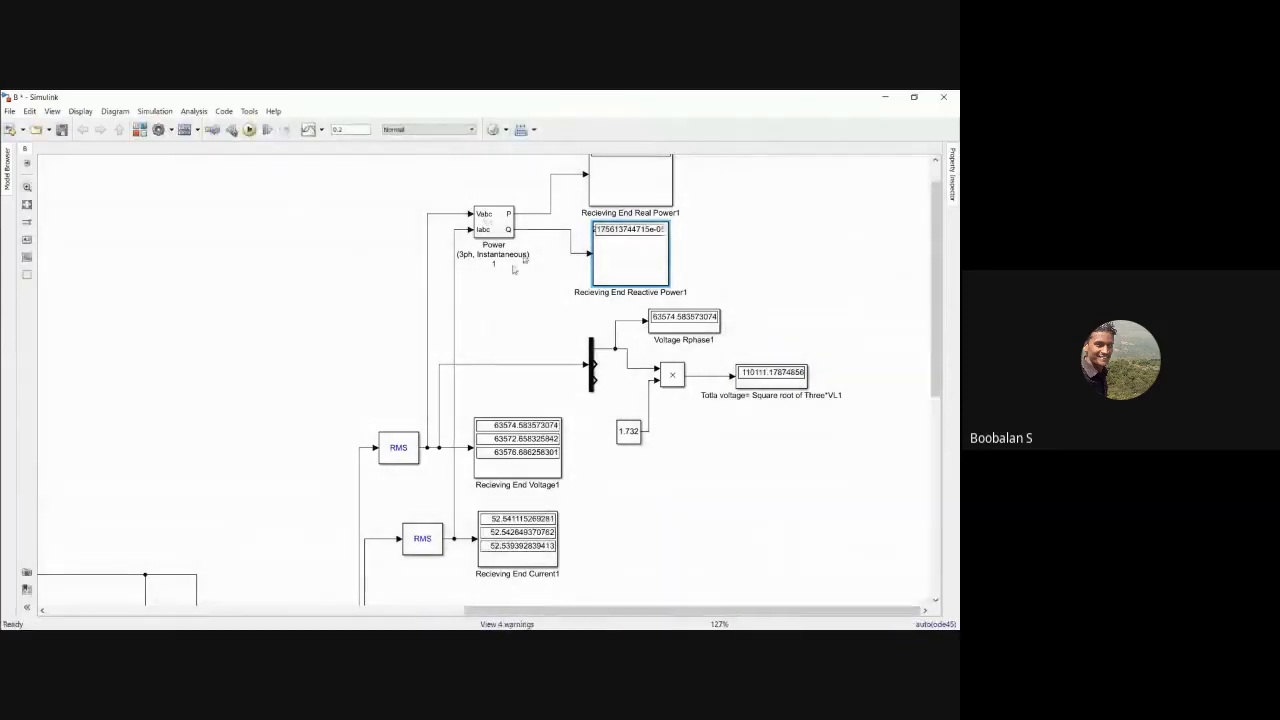
Widen the Recieving End Reactive Power1 display so its full value fits.
left_click_drag(936, 256, 936, 241)
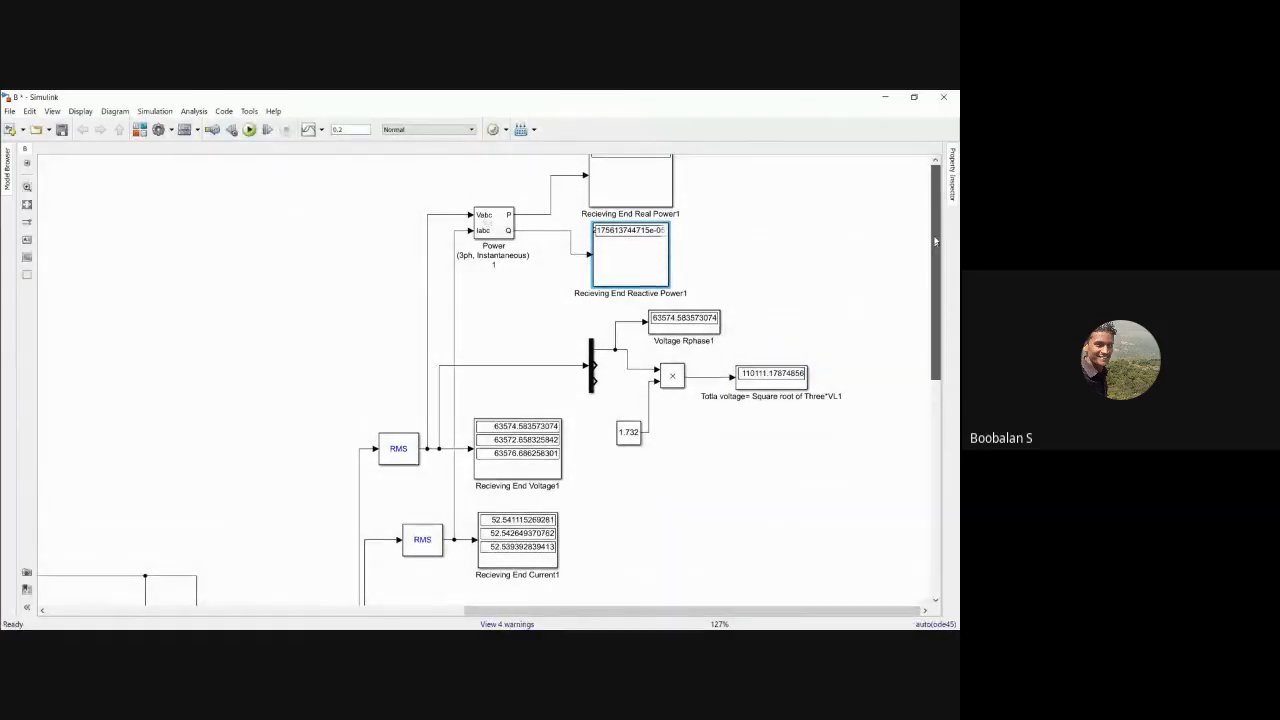
scroll(667, 291, "up", 1)
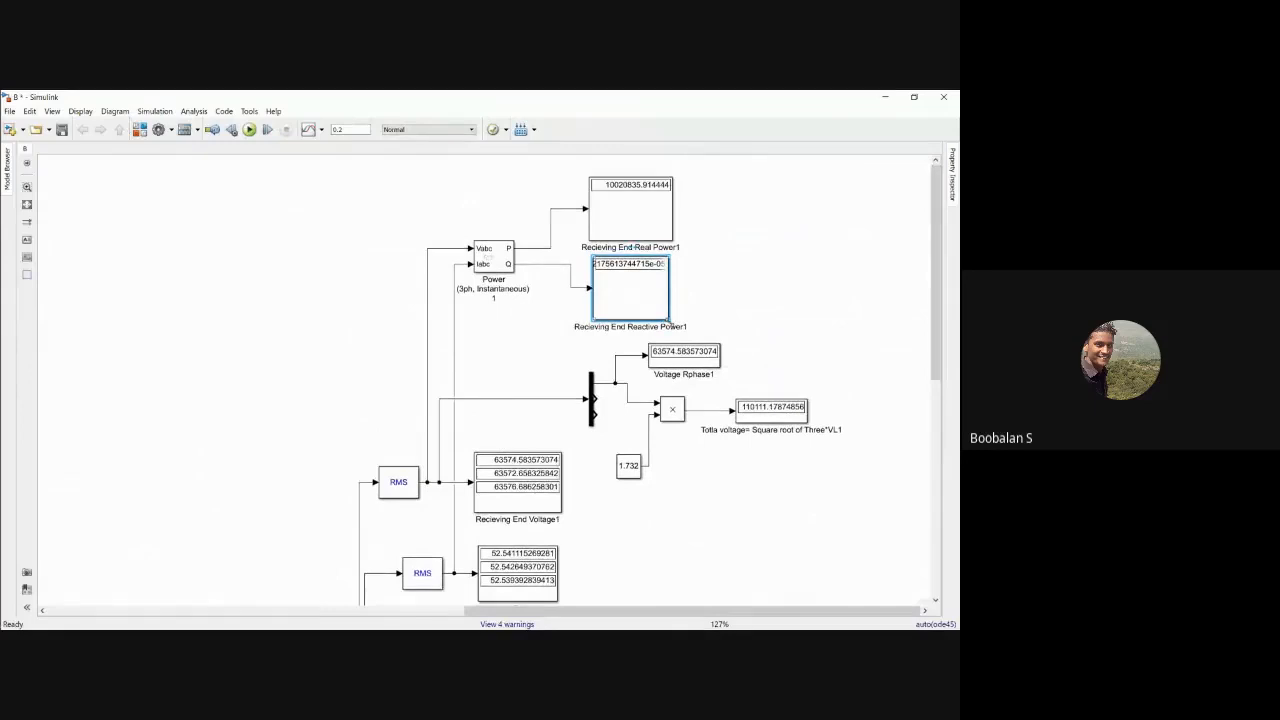
left_click_drag(669, 320, 708, 320)
left_click(749, 320)
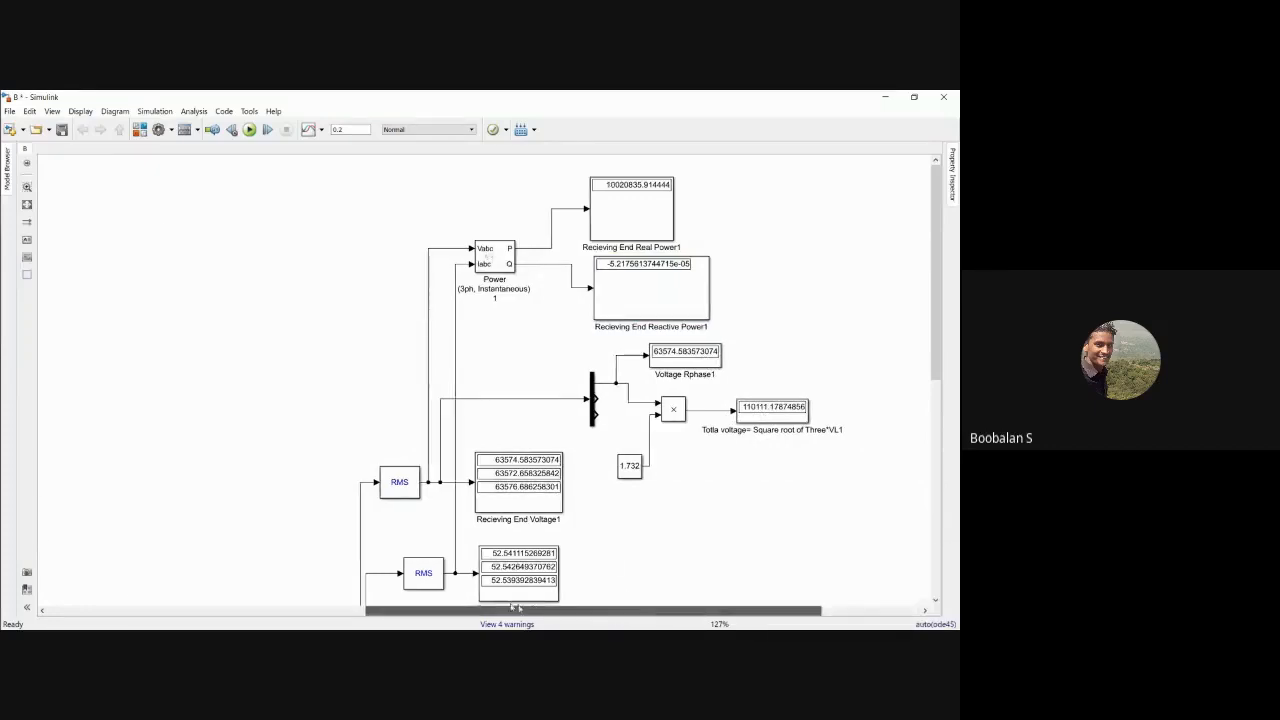
Set the active power of the Three-Phase Series RLC Load to 0 W.
left_click_drag(616, 615, 347, 612)
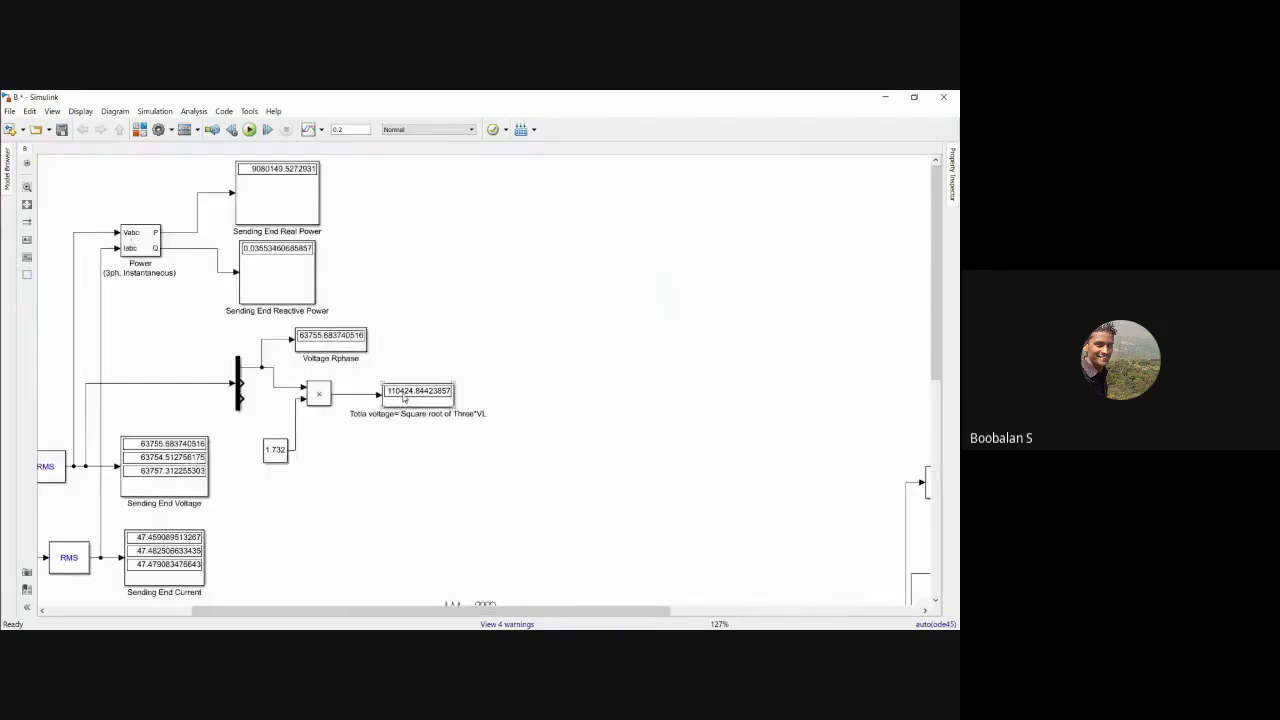
left_click_drag(511, 611, 614, 624)
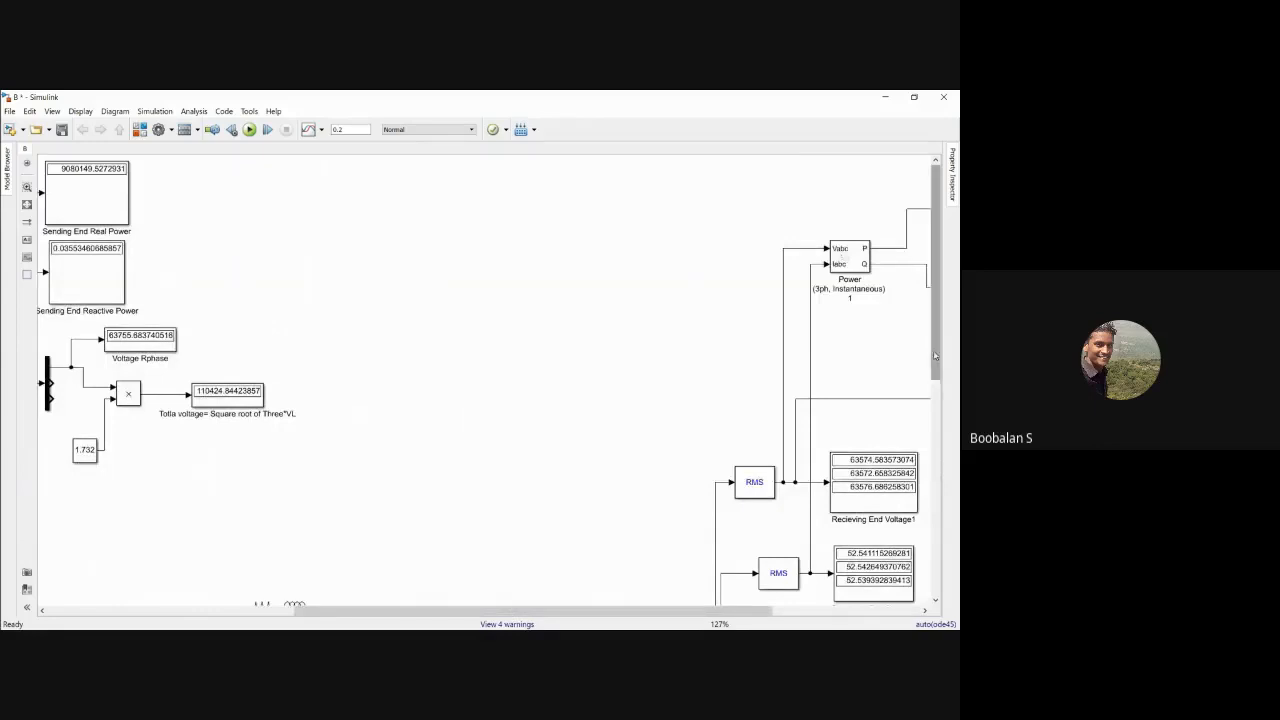
left_click_drag(935, 345, 927, 547)
scroll(797, 563, "down", 5)
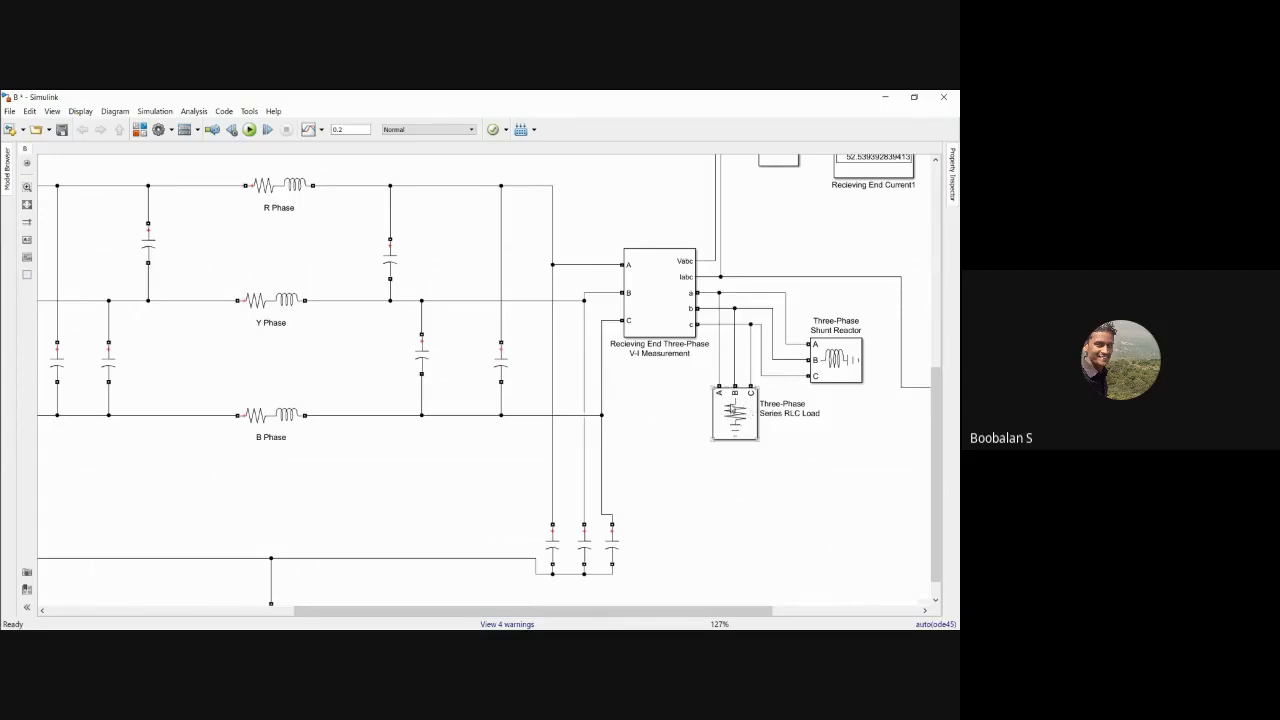
left_click(742, 403)
double_click(742, 403)
double_click(545, 423)
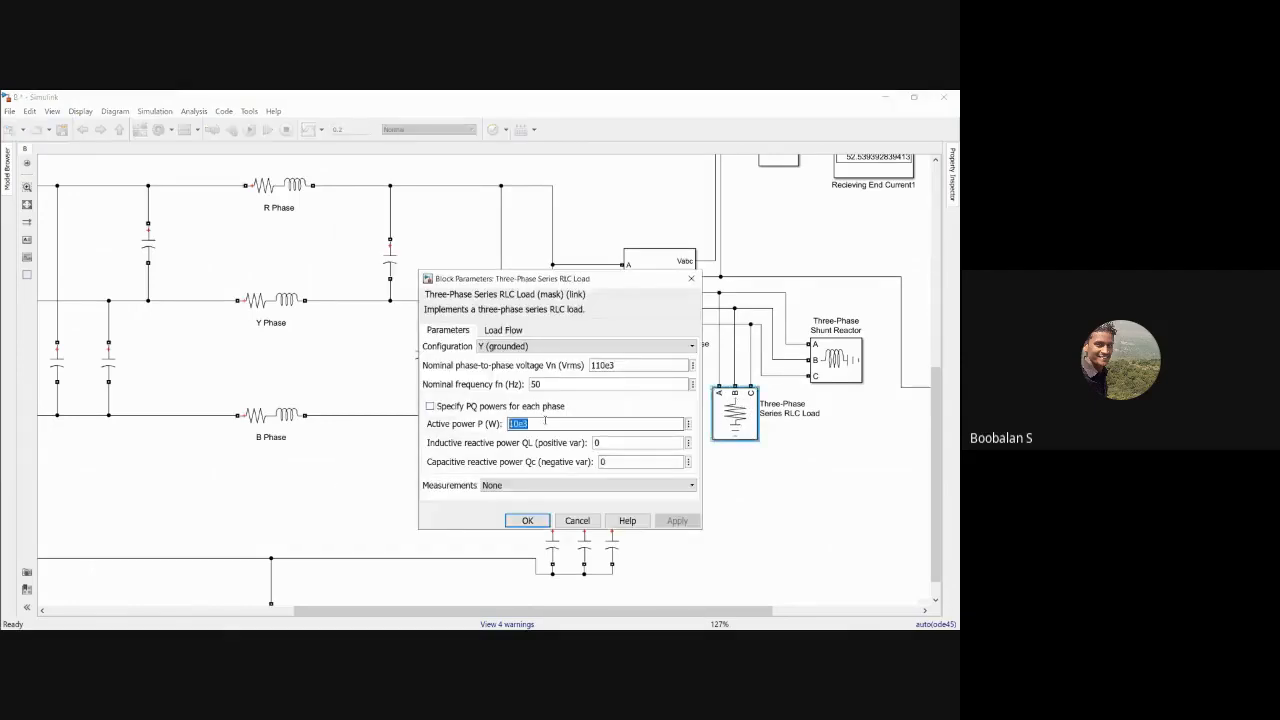
type("0")
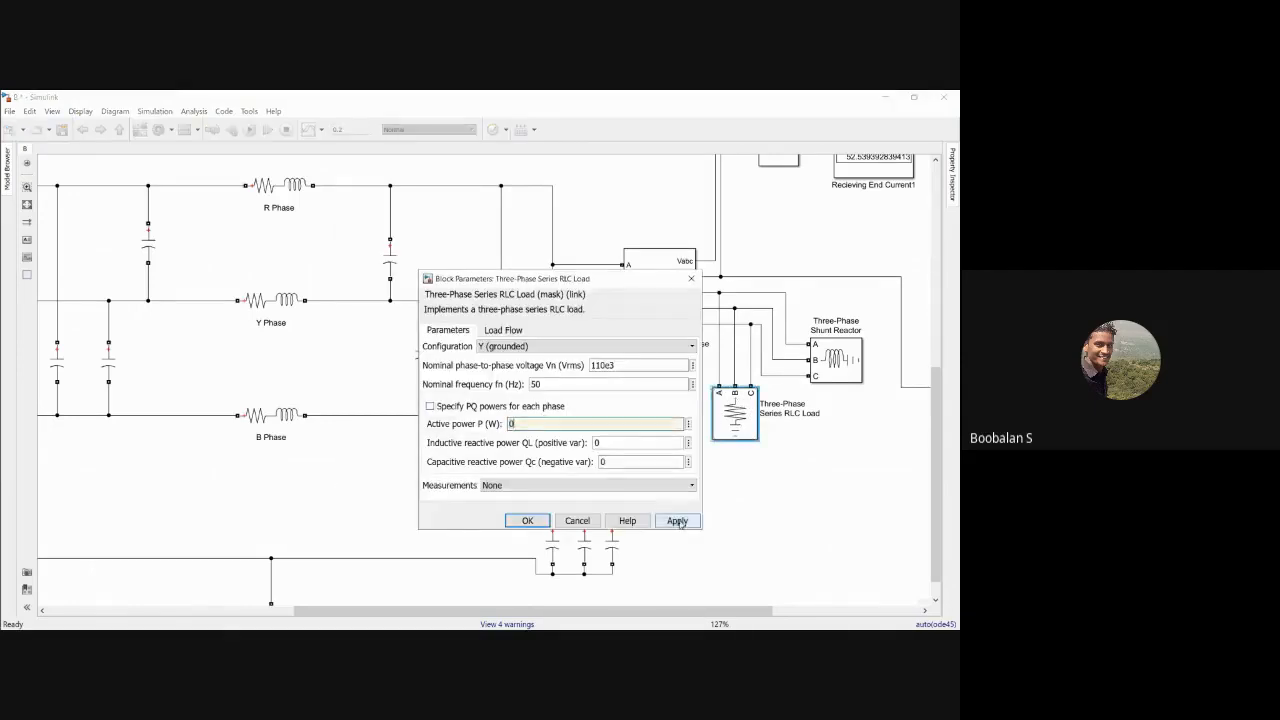
left_click(522, 522)
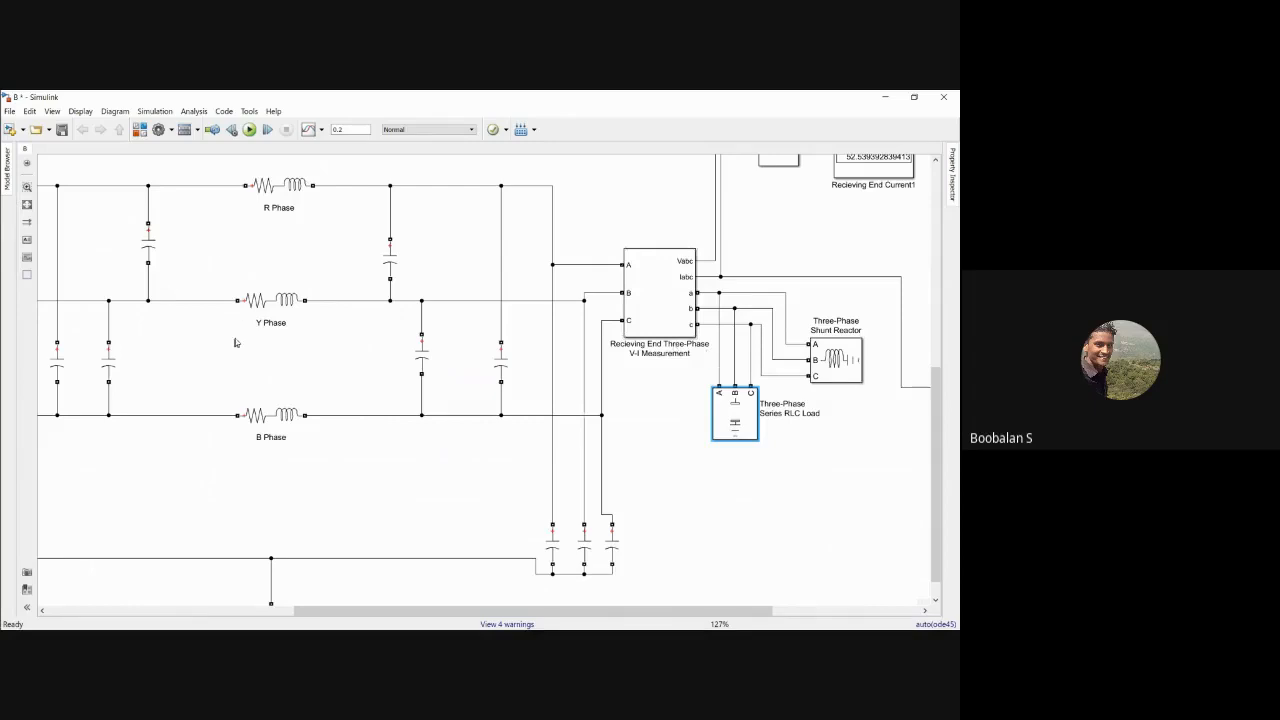
Set the inductive reactive power of the Three-Phase Shunt Reactor to 0 var.
double_click(824, 360)
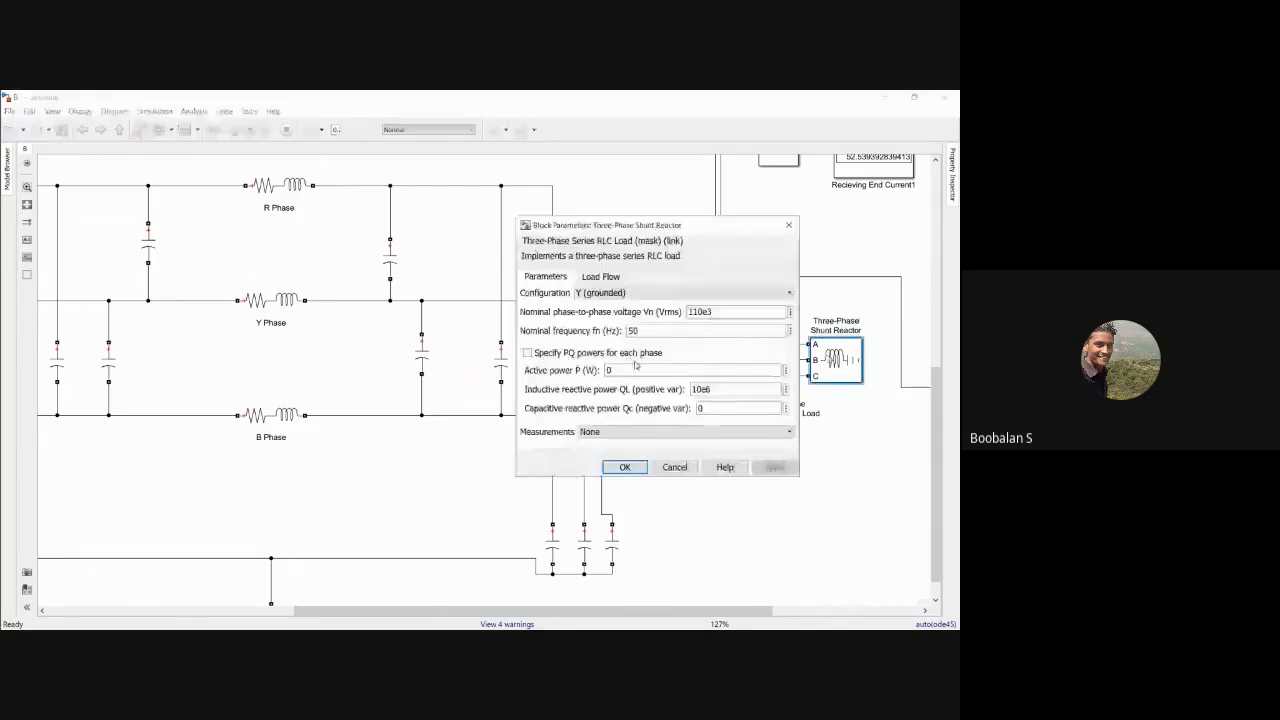
double_click(713, 389)
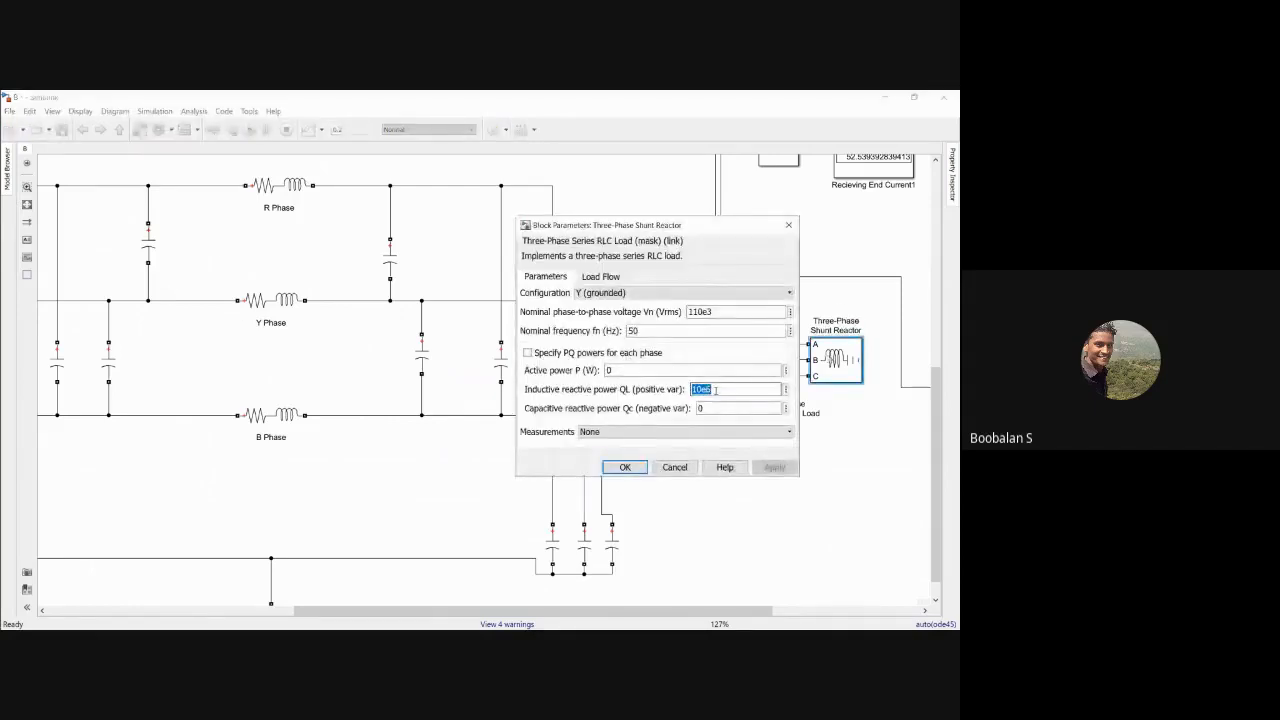
type("0")
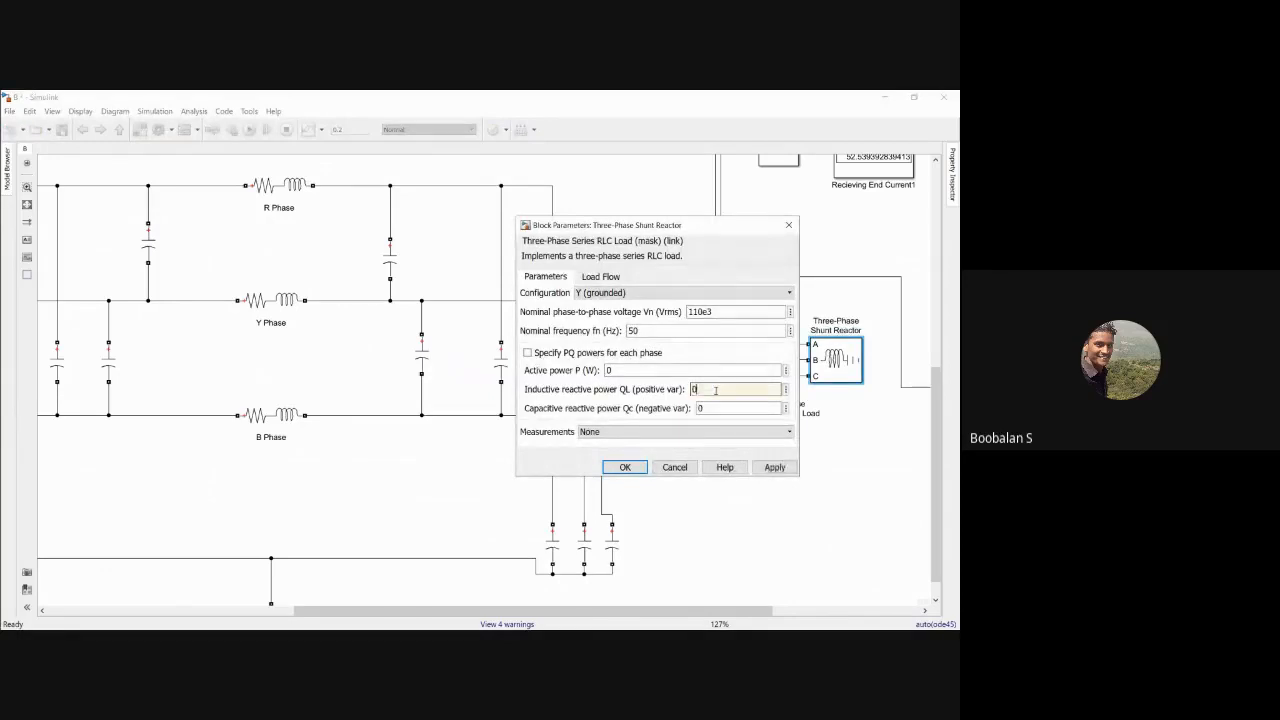
left_click(774, 467)
left_click(624, 467)
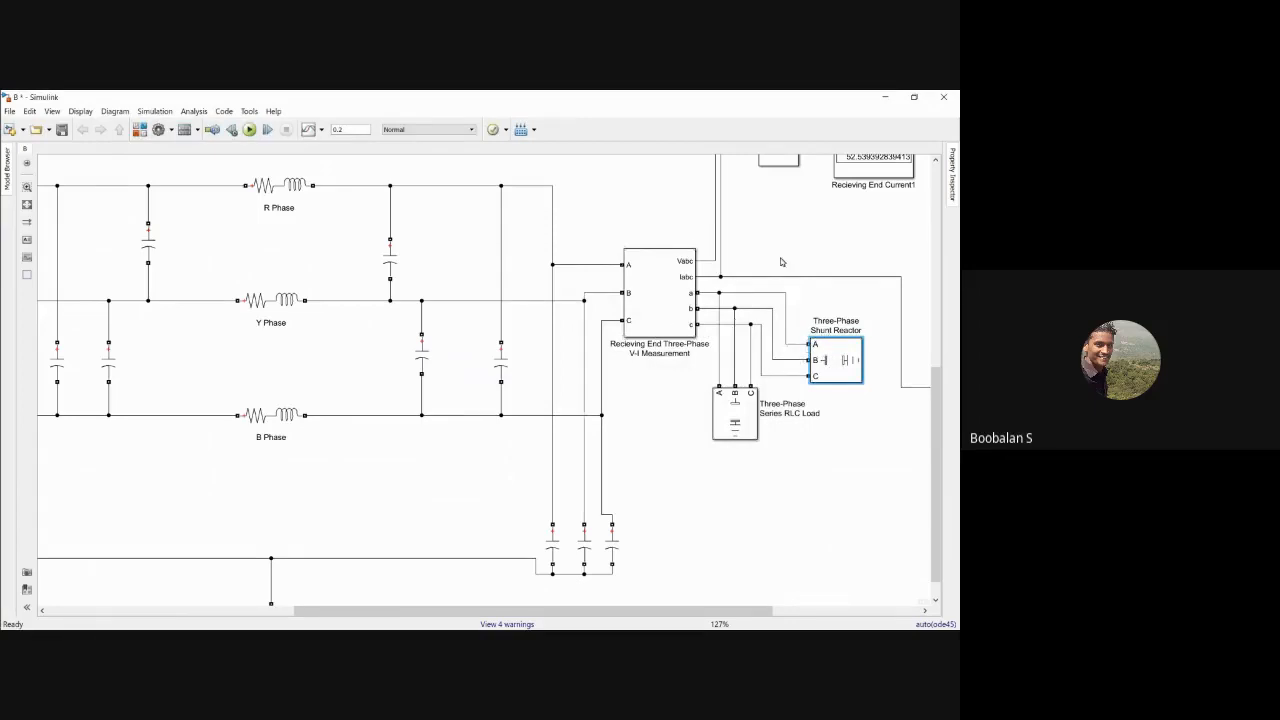
Try to run the simulation with the zeroed load and shunt reactor, and close the diagnostics.
left_click_drag(940, 388, 937, 285)
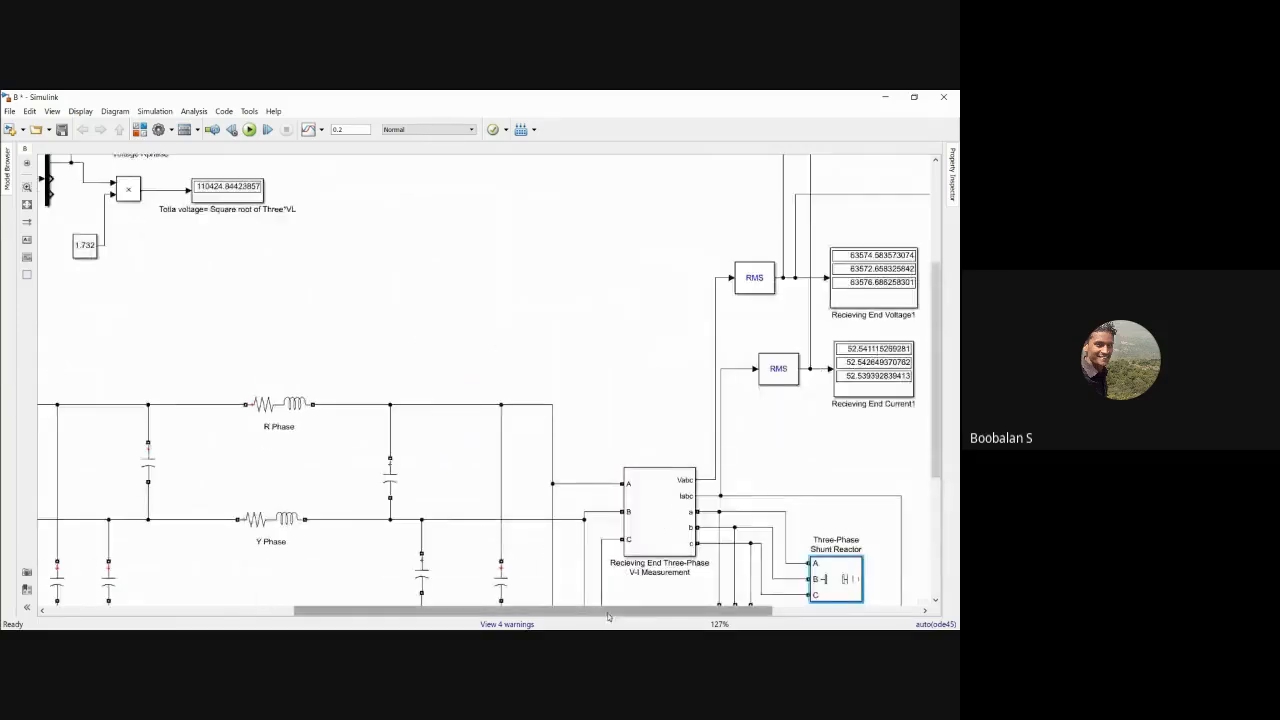
left_click_drag(617, 613, 730, 614)
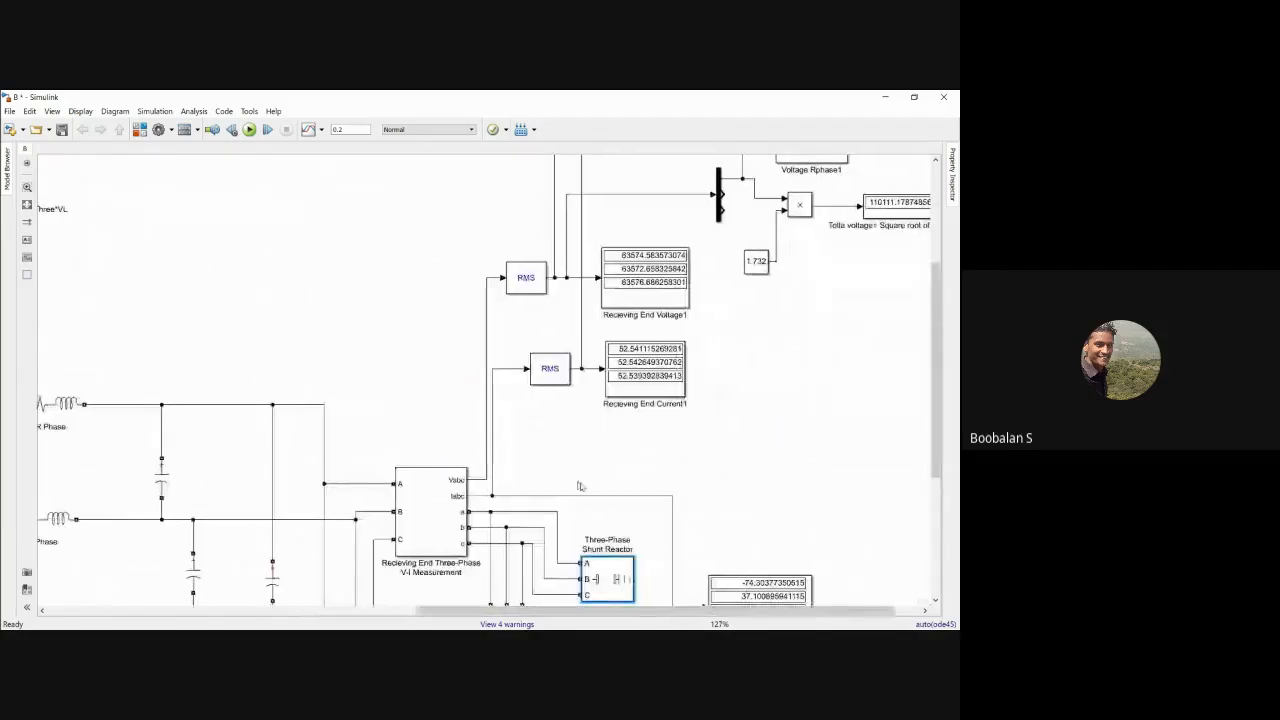
left_click_drag(928, 356, 959, 243)
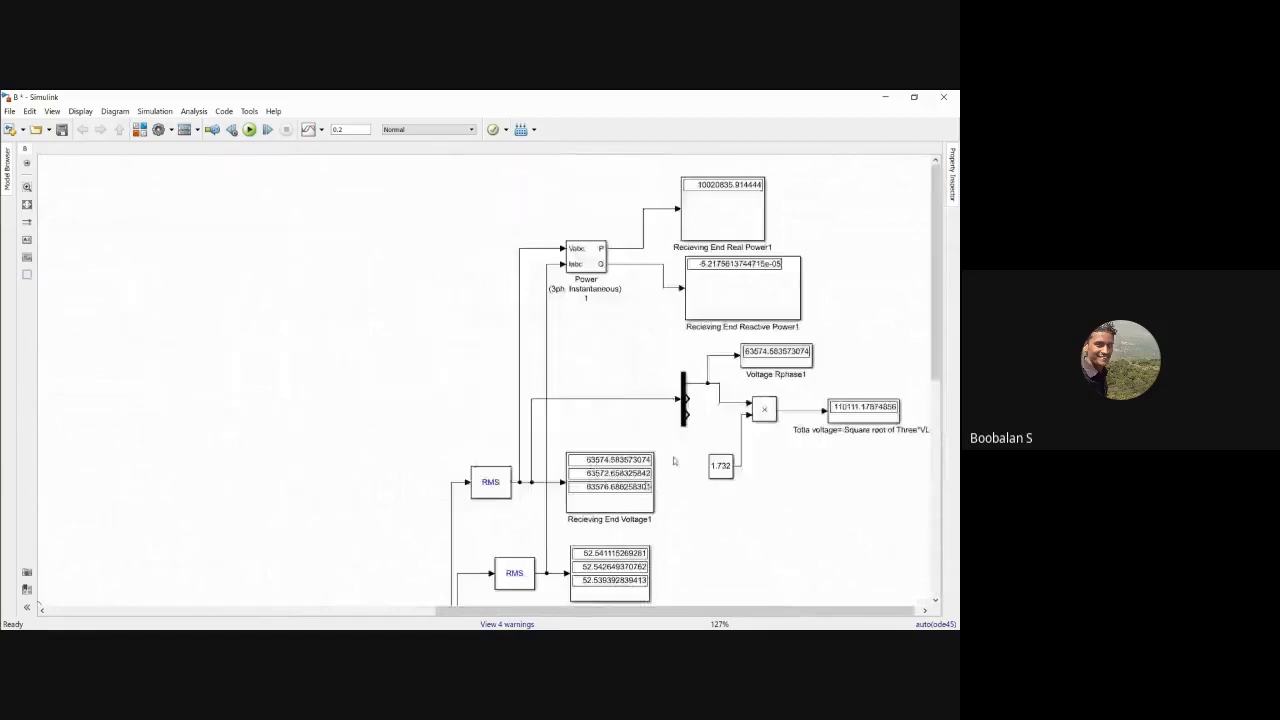
left_click(298, 608)
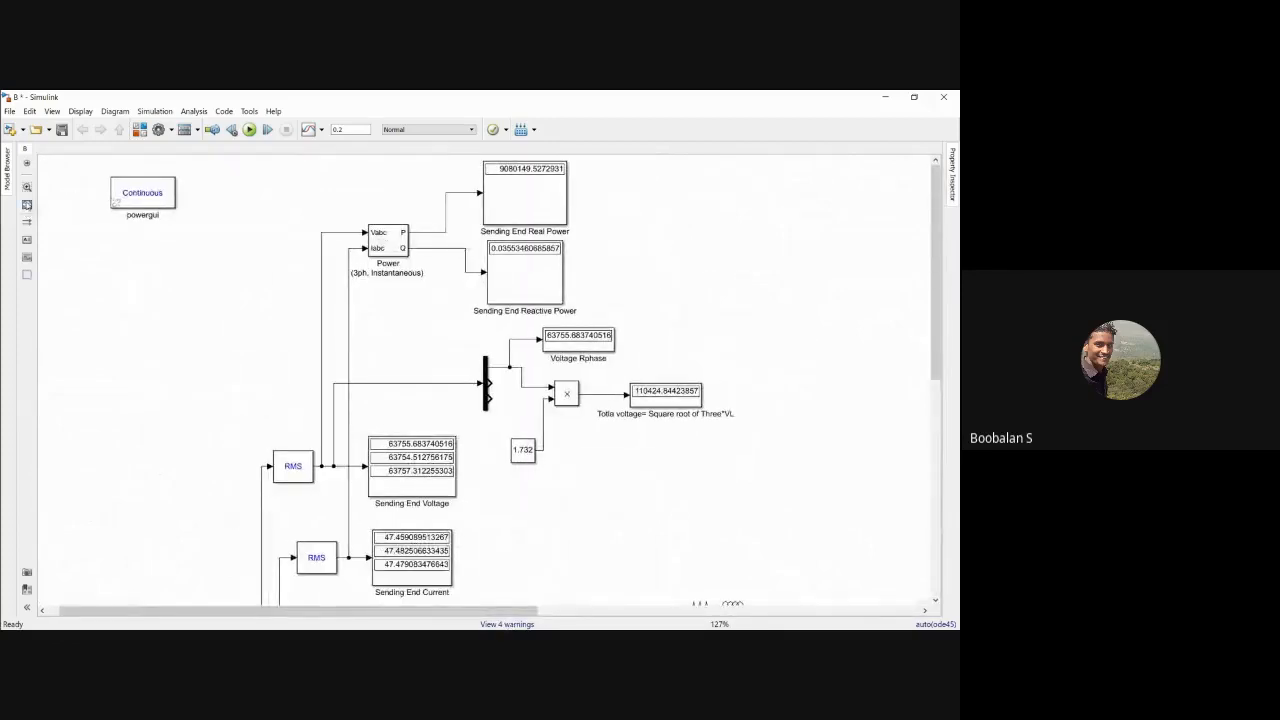
left_click(27, 204)
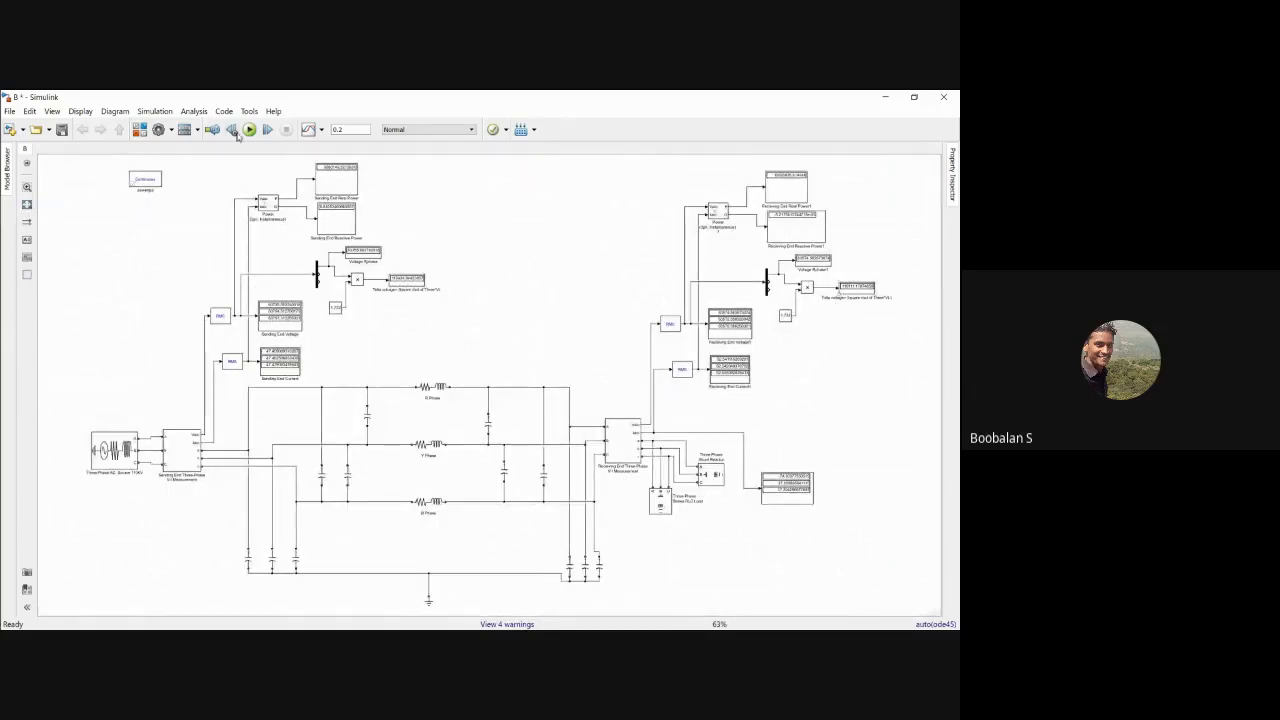
left_click(249, 129)
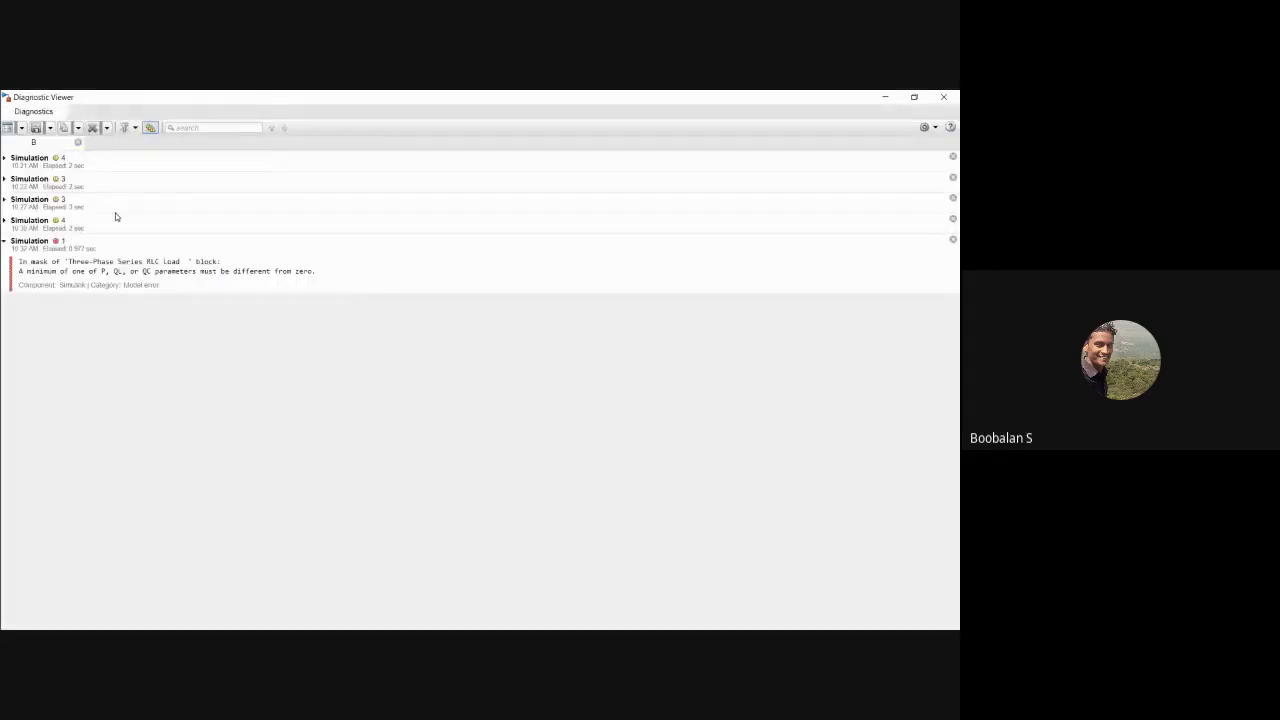
left_click(943, 97)
Delete the Three-Phase Series RLC Load, the Three-Phase Shunt Reactor and their wiring from the receiving end.
left_click(660, 503)
left_click_drag(660, 503, 718, 473)
key("Delete")
mouse_move(637, 487)
left_mouse_down()
mouse_move(700, 472)
mouse_move(656, 506)
left_mouse_up()
left_click(711, 451)
key("Delete")
left_click_drag(670, 442, 652, 482)
key("Delete")
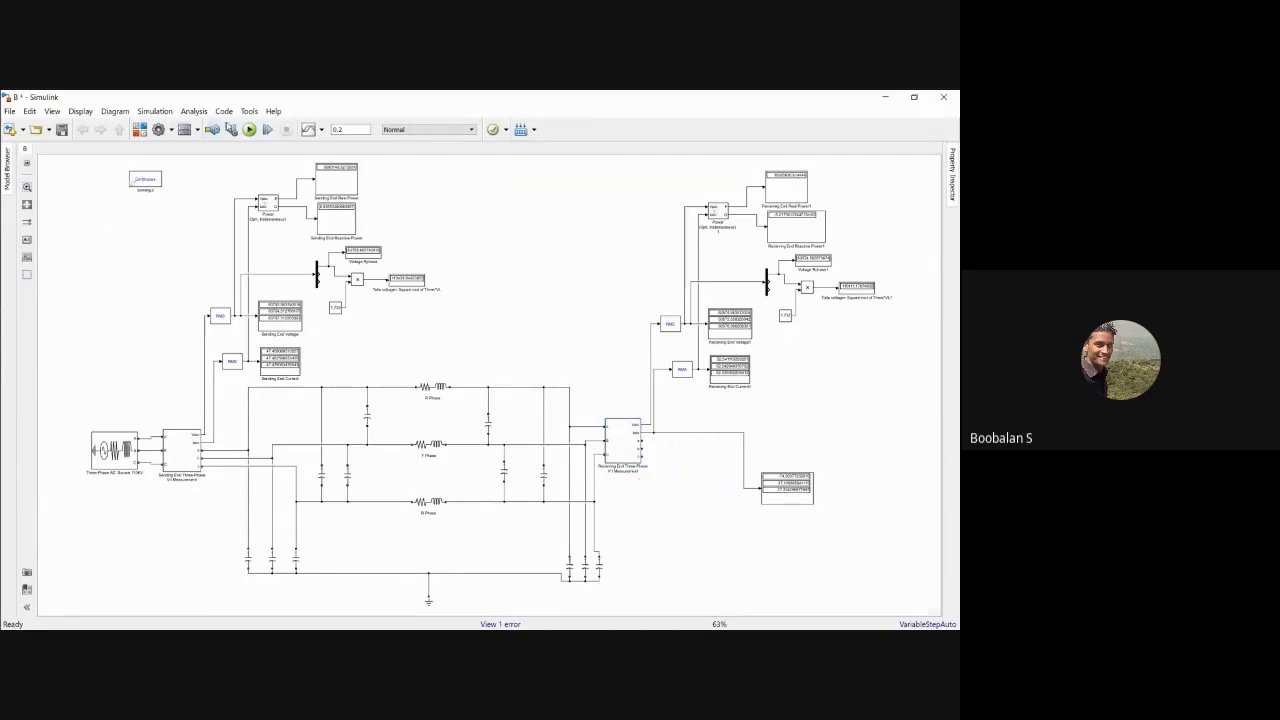
Run the simulation without any load and compare the sending-end displays with the receiving-end displays.
left_click(249, 129)
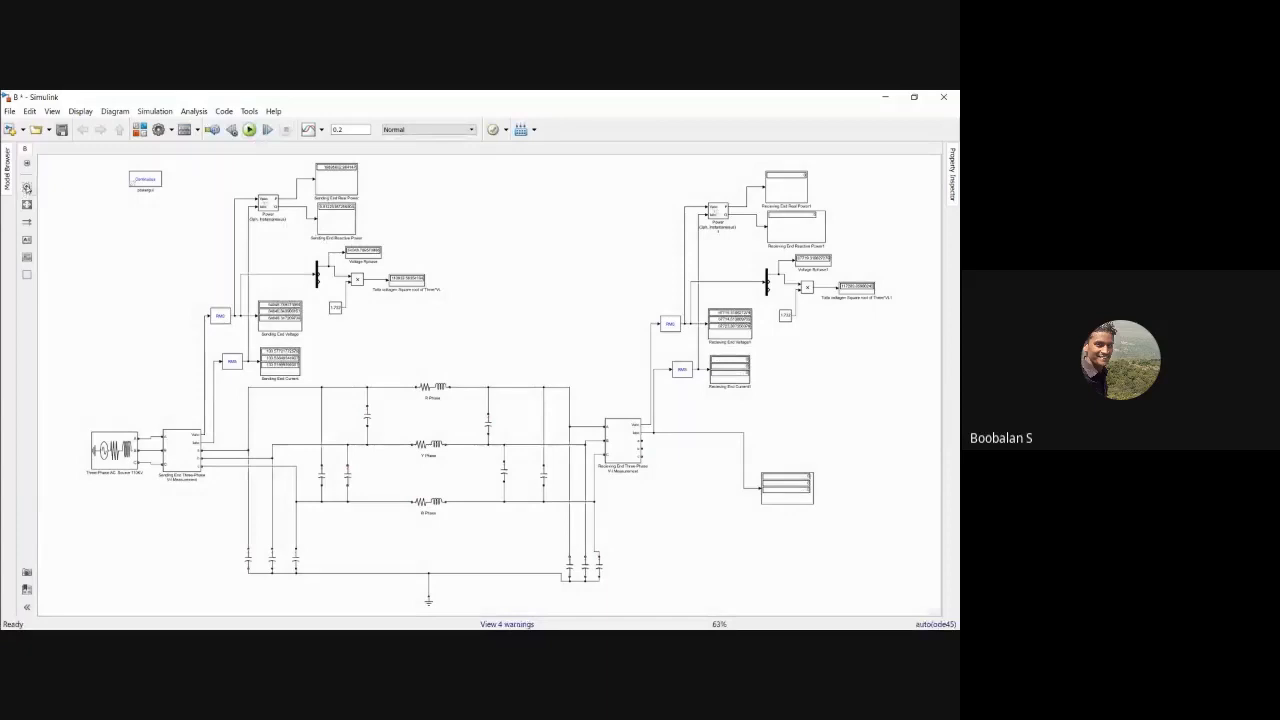
left_click(28, 189)
left_click(390, 289)
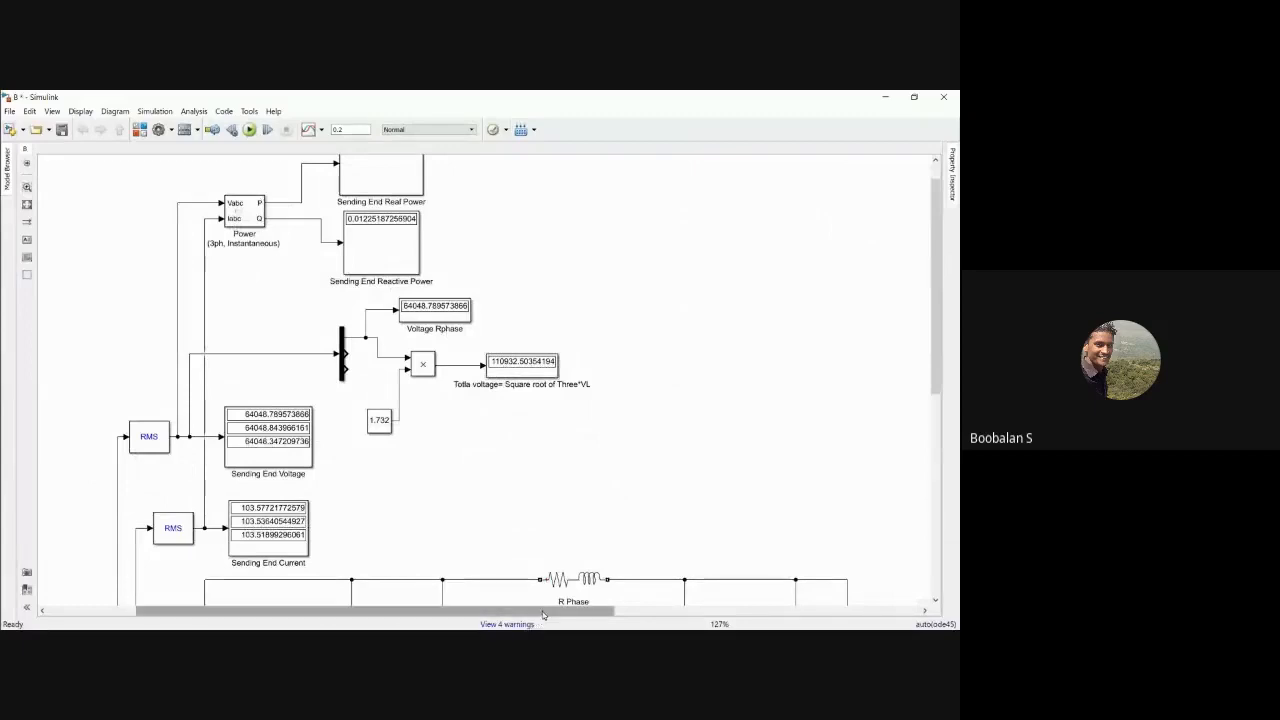
left_click_drag(547, 611, 662, 612)
left_click_drag(813, 618, 850, 618)
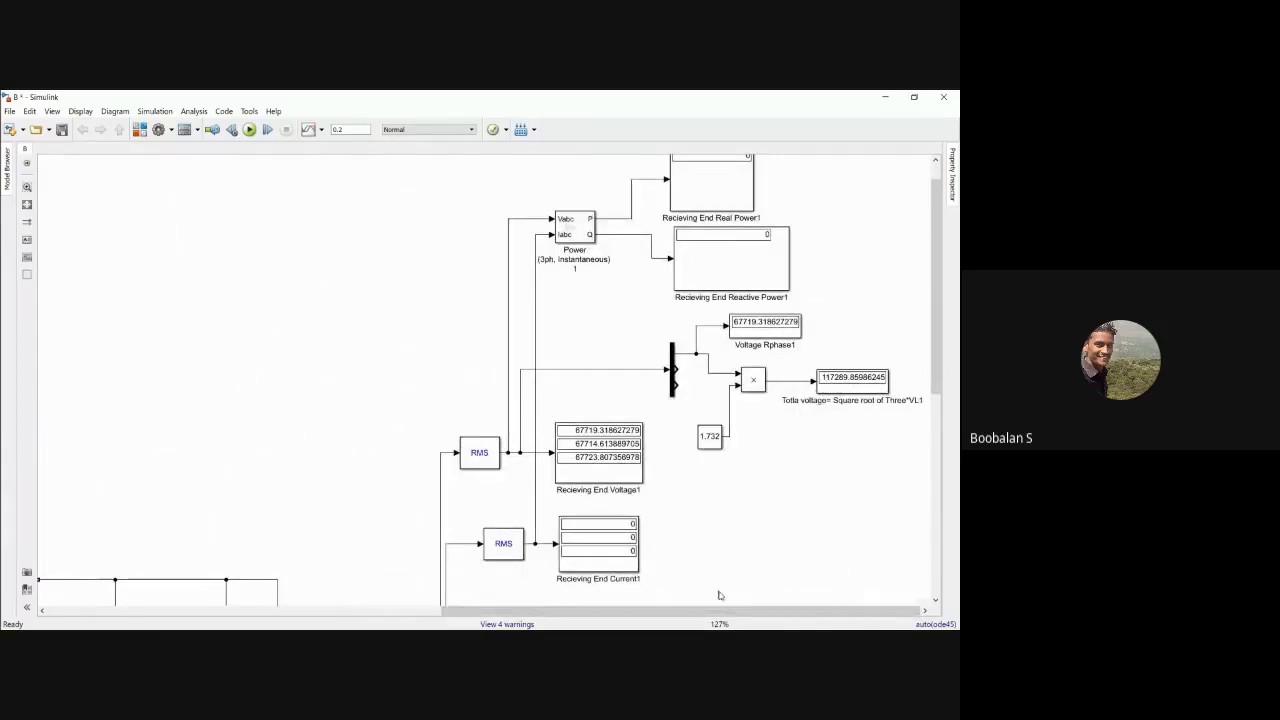
left_click_drag(730, 617, 813, 612)
scroll(551, 468, "down", 2)
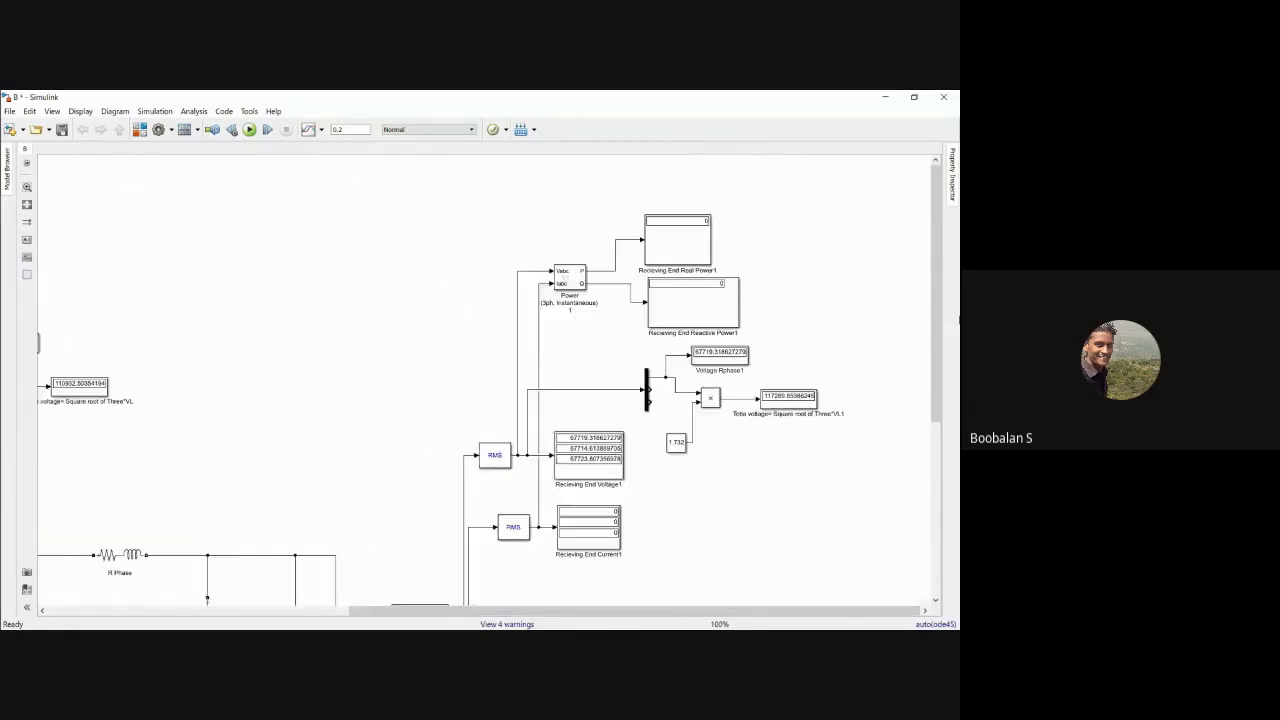
Add a Three-Phase Parallel RLC Load block below the receiving-end three-phase V-I measurement.
left_click_drag(938, 386, 938, 432)
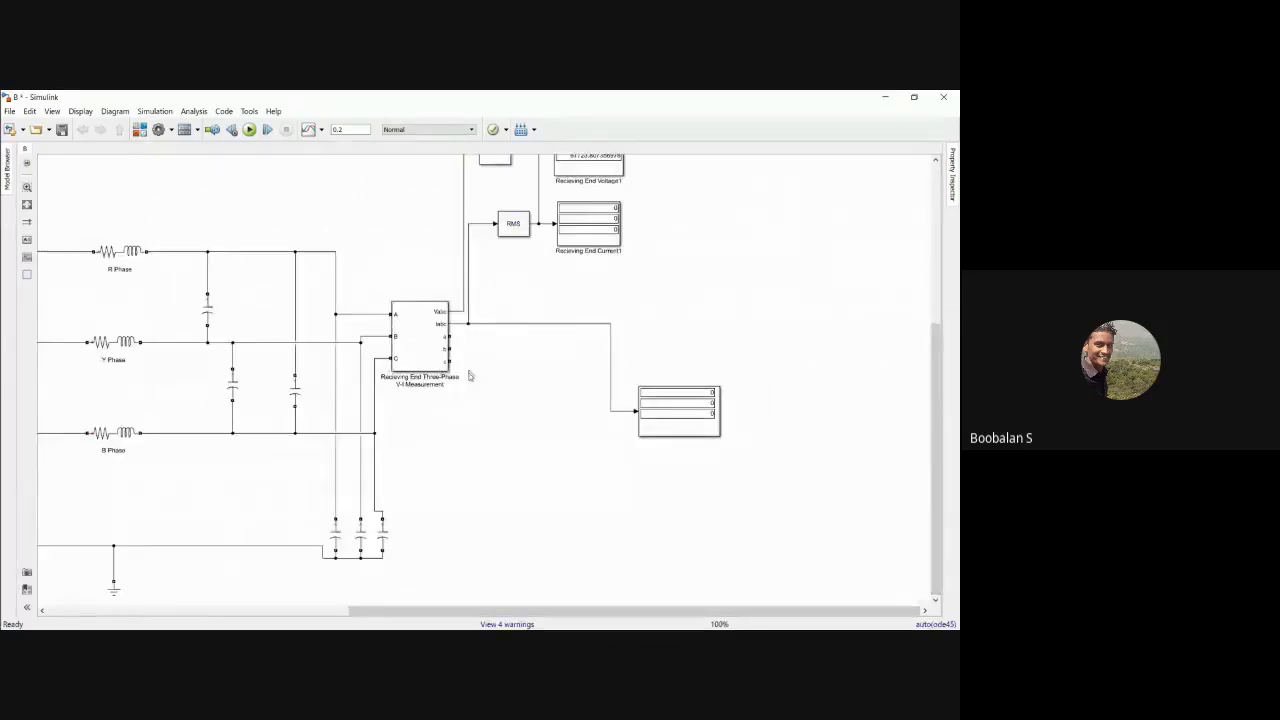
double_click(454, 426)
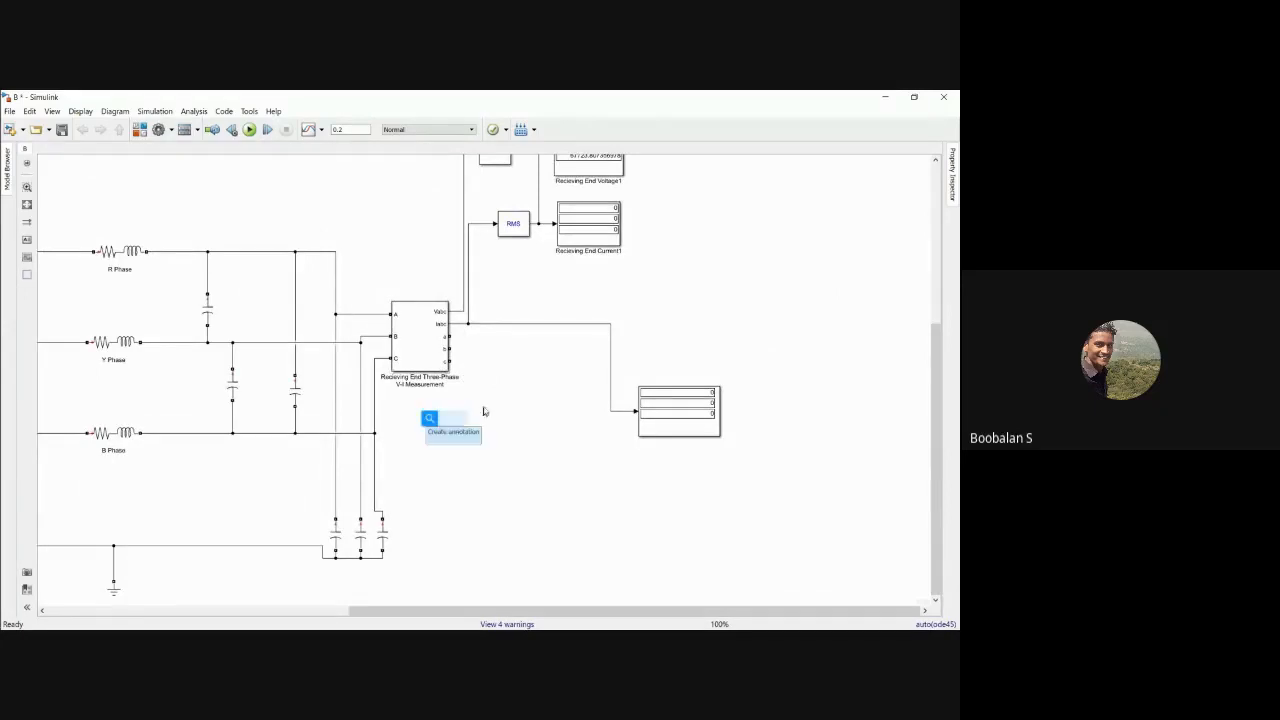
left_click(510, 383)
double_click(437, 433)
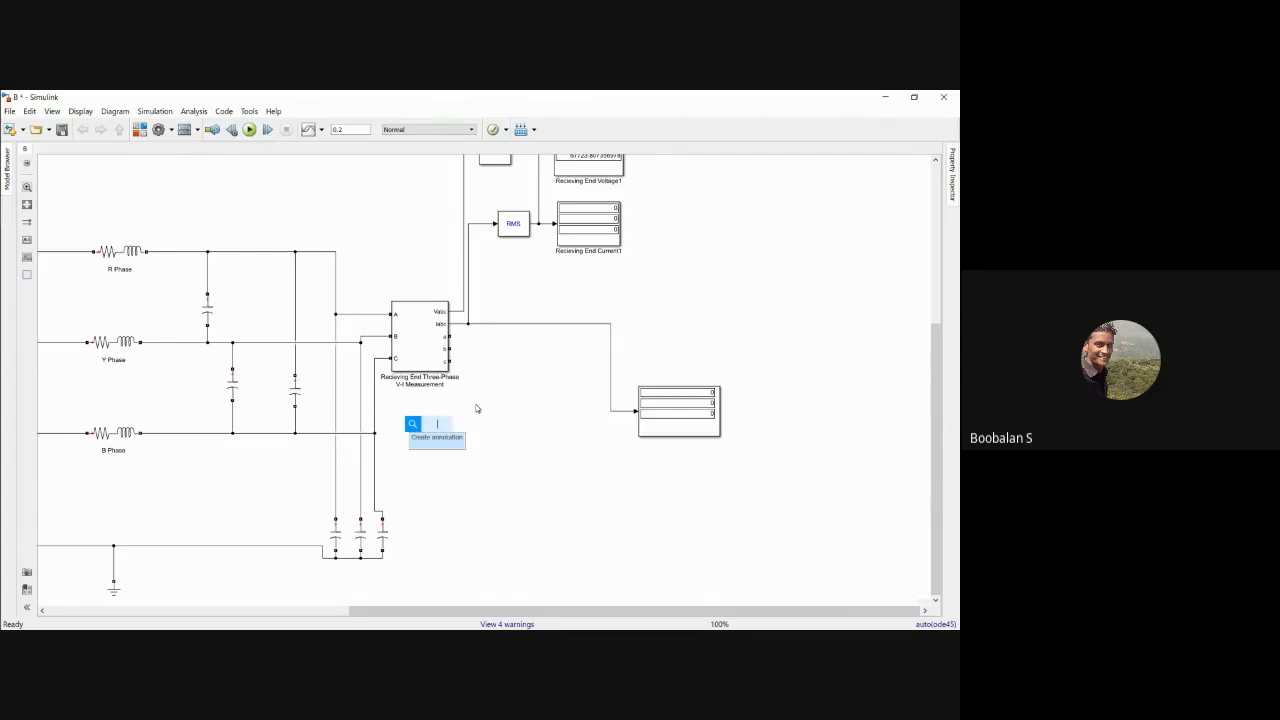
type("three")
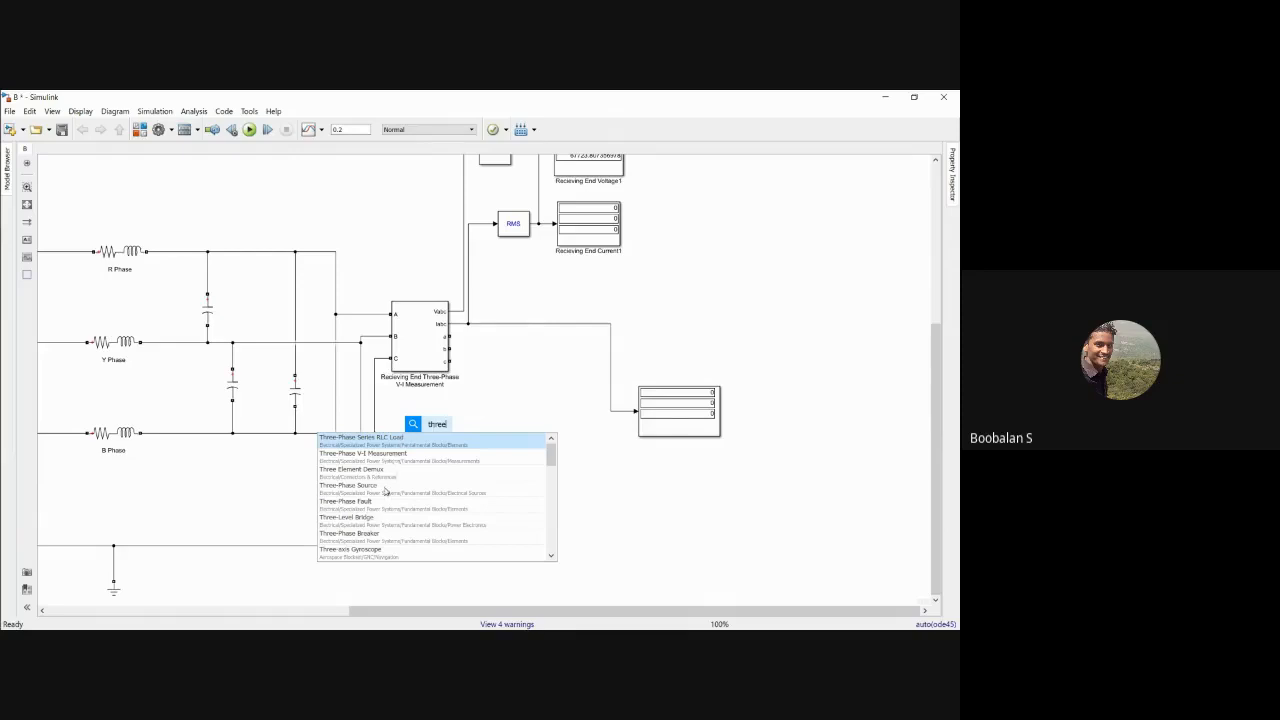
mouse_move(551, 449)
left_mouse_down()
mouse_move(551, 465)
mouse_move(551, 446)
left_mouse_up()
type("phase")
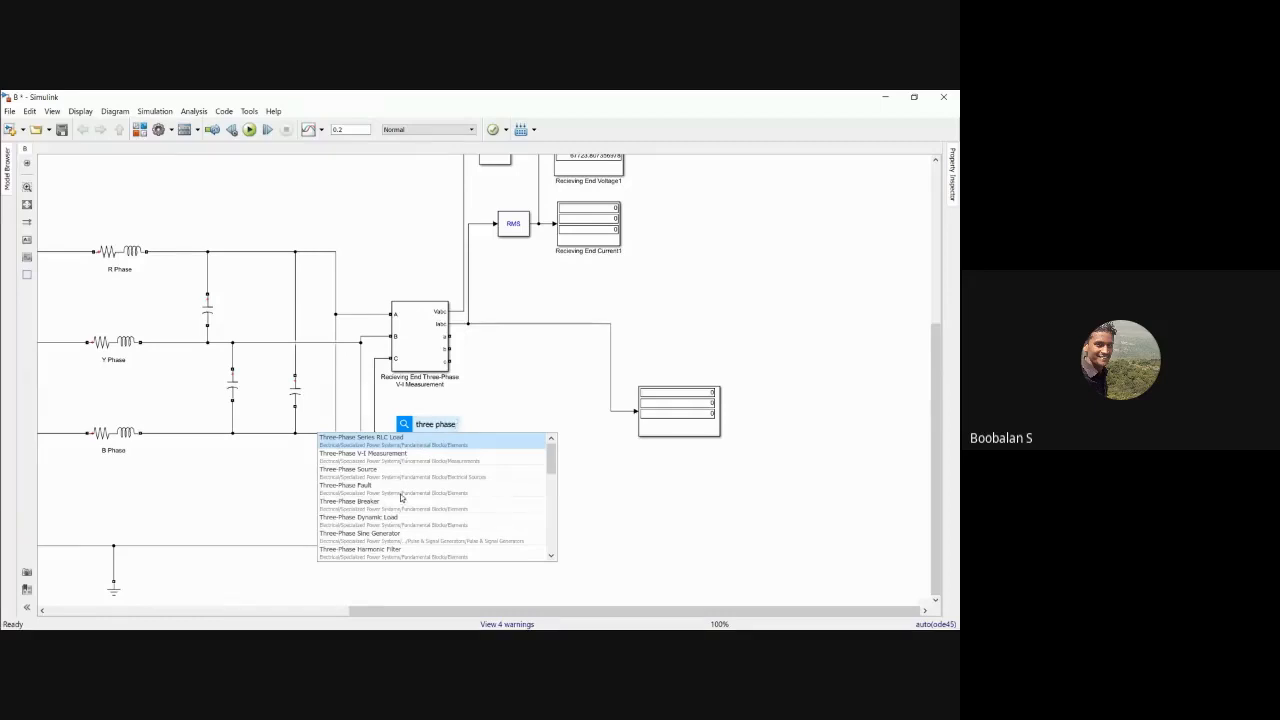
type(" pa")
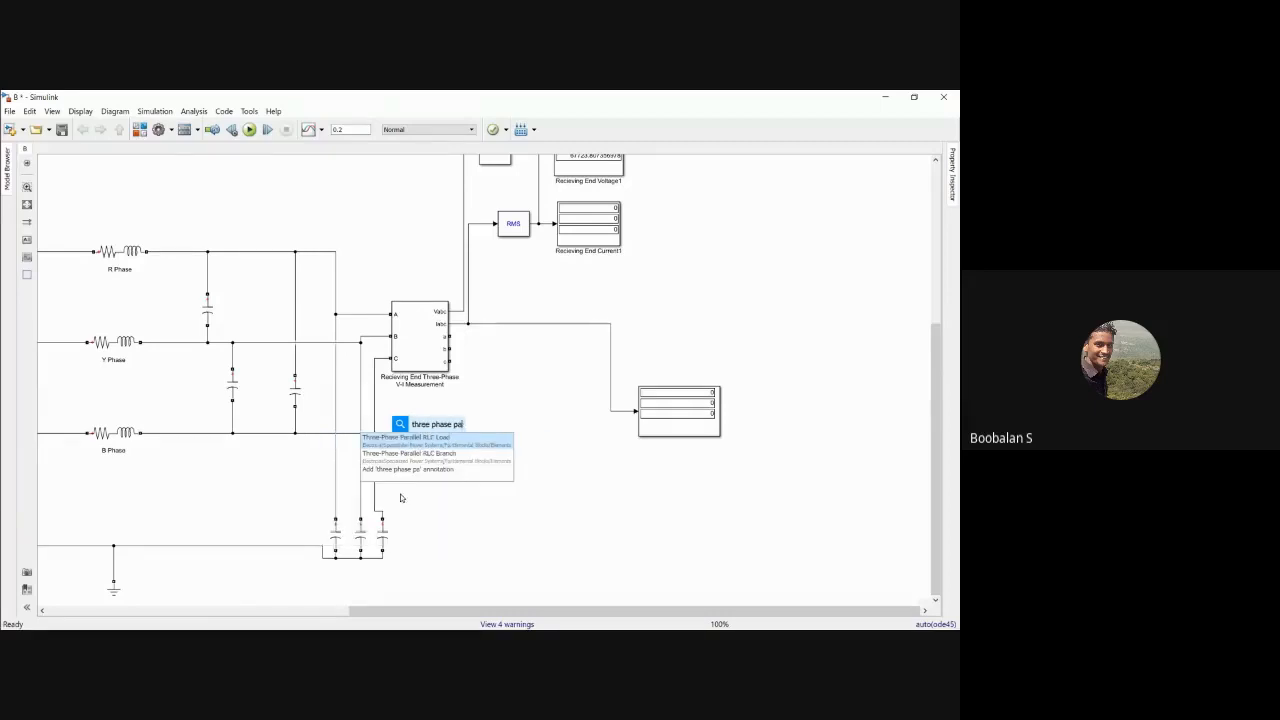
left_click(431, 443)
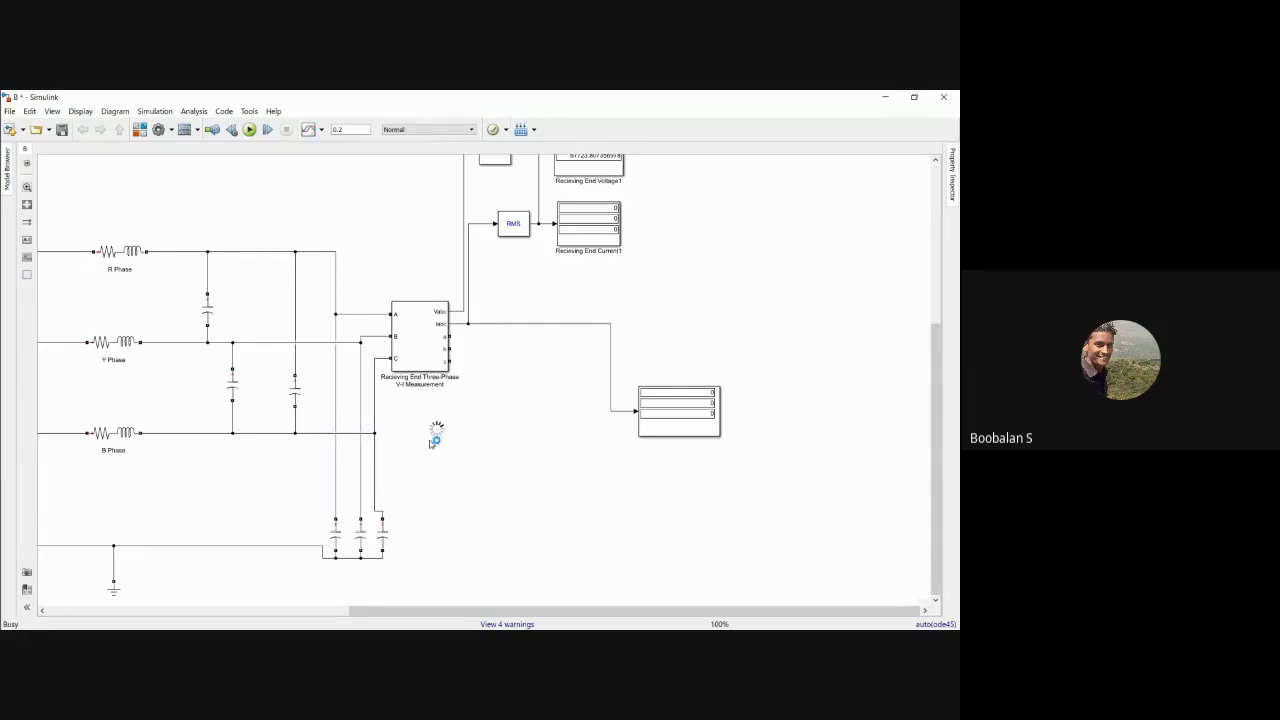
left_click_drag(425, 432, 483, 431)
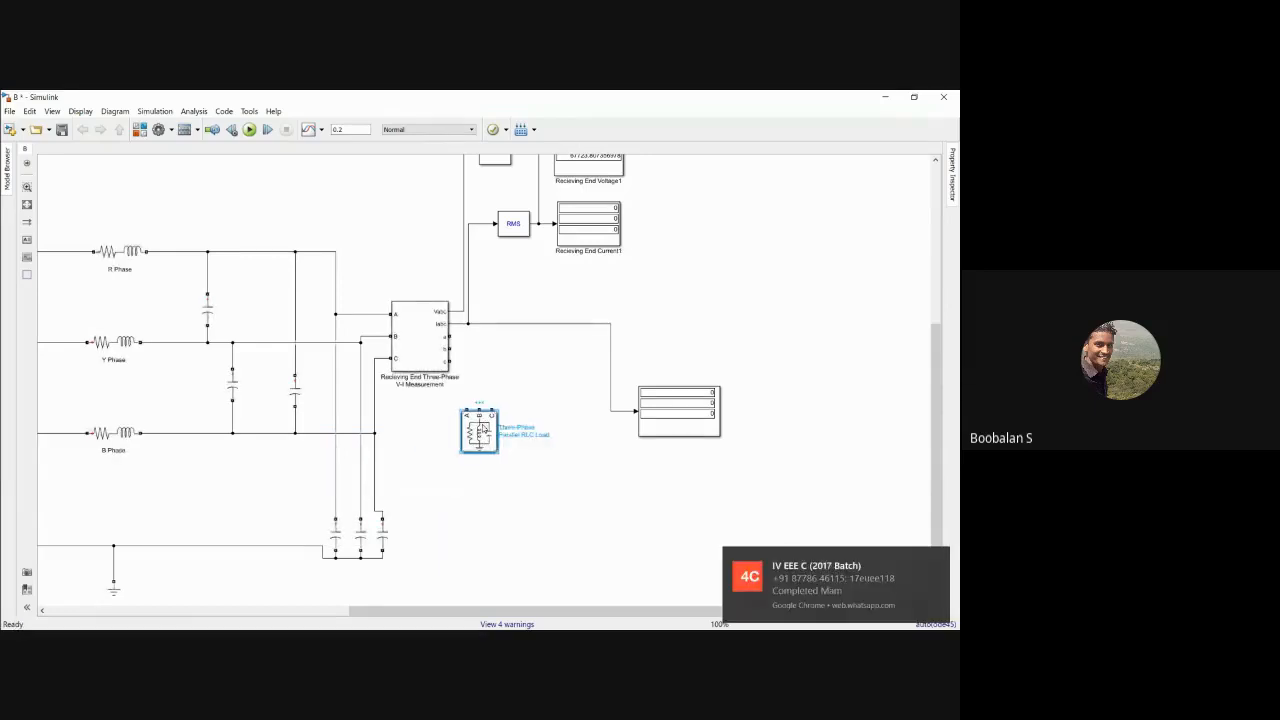
Set the parallel RLC load's nominal phase-to-phase voltage to 110e3 Vrms and its nominal frequency to 50 Hz.
double_click(481, 431)
left_click_drag(617, 303, 570, 290)
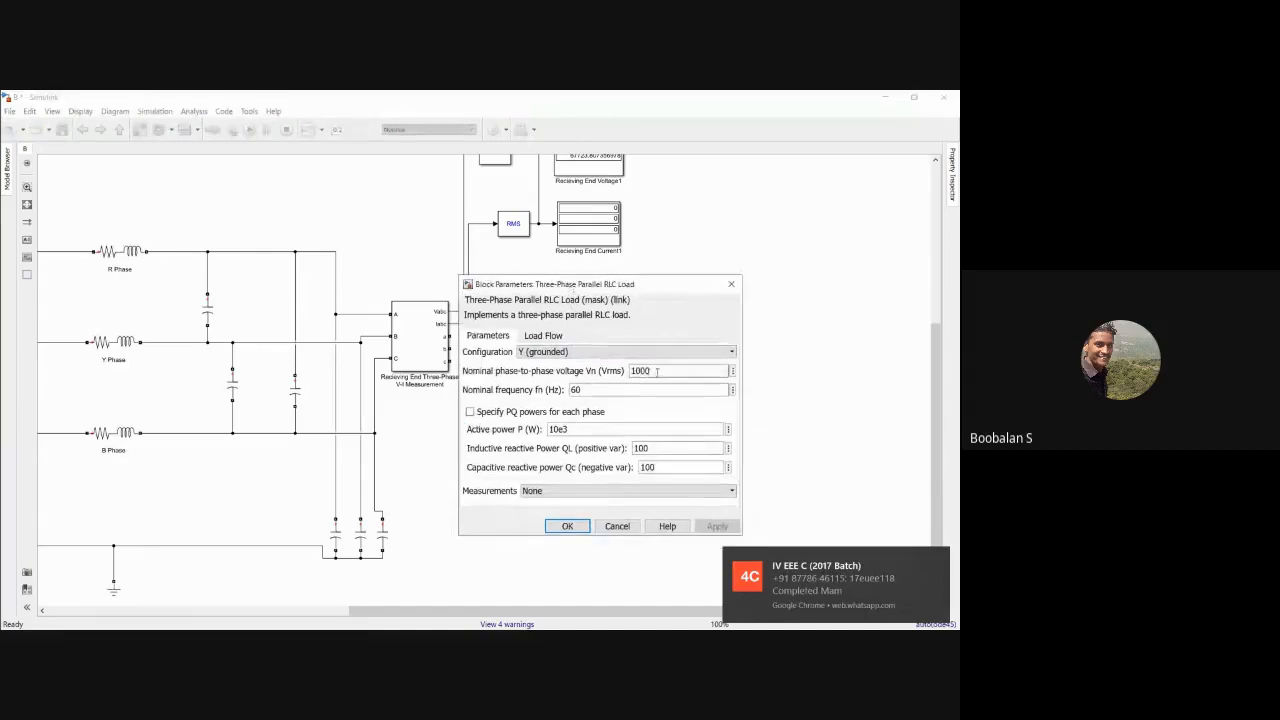
double_click(656, 371)
type("11")
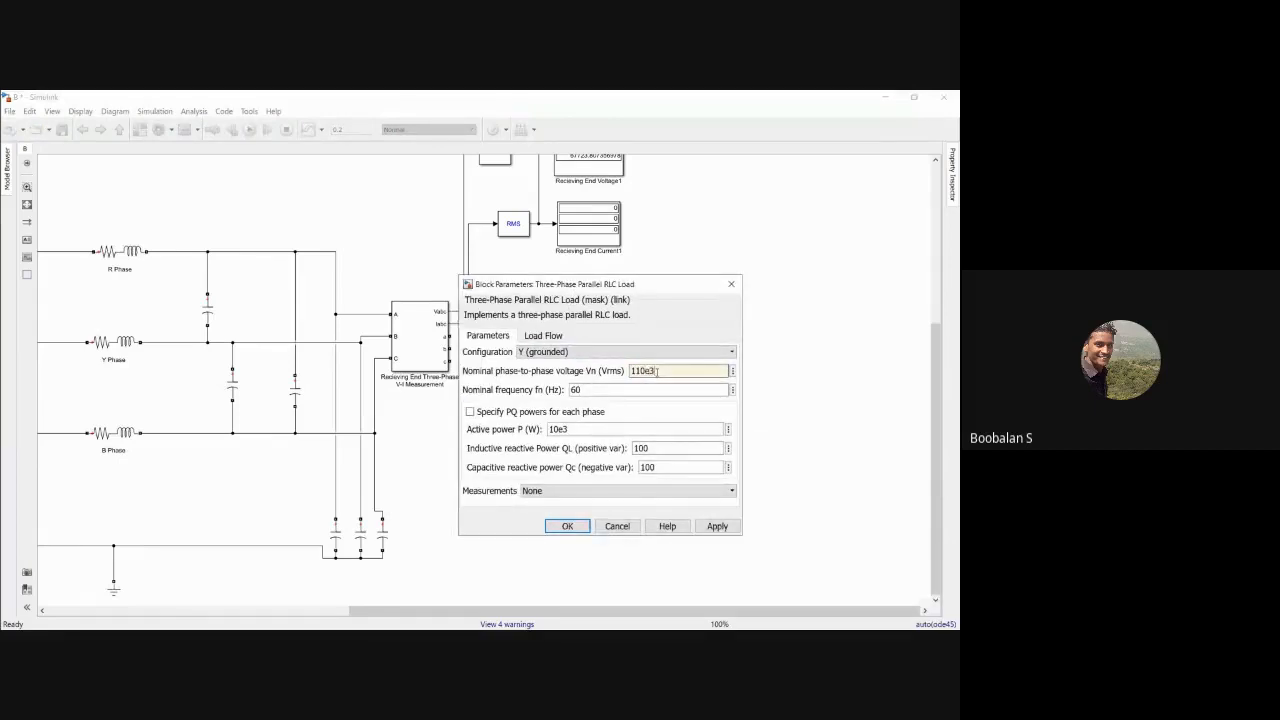
type("0e3")
double_click(629, 388)
type("5")
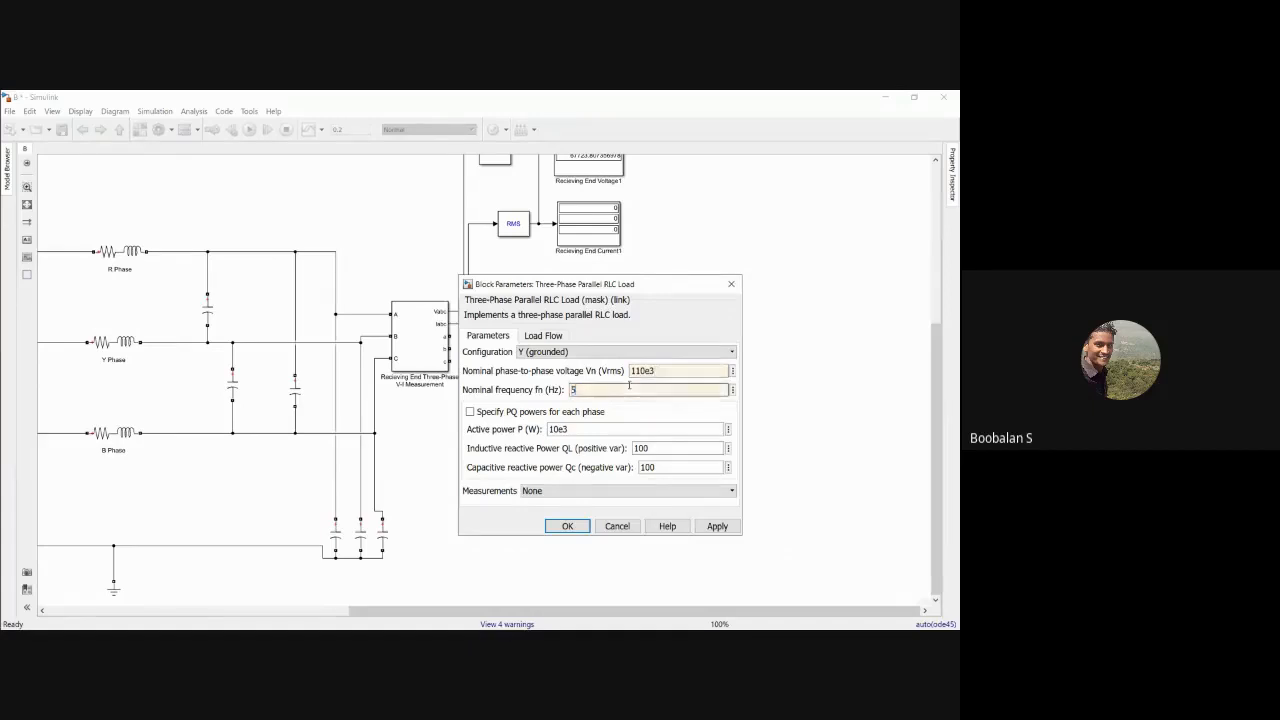
type("0")
Set the parallel RLC load's active power to 0 W, inductive reactive power to 10e6 var and capacitive reactive power to 0 var.
double_click(622, 428)
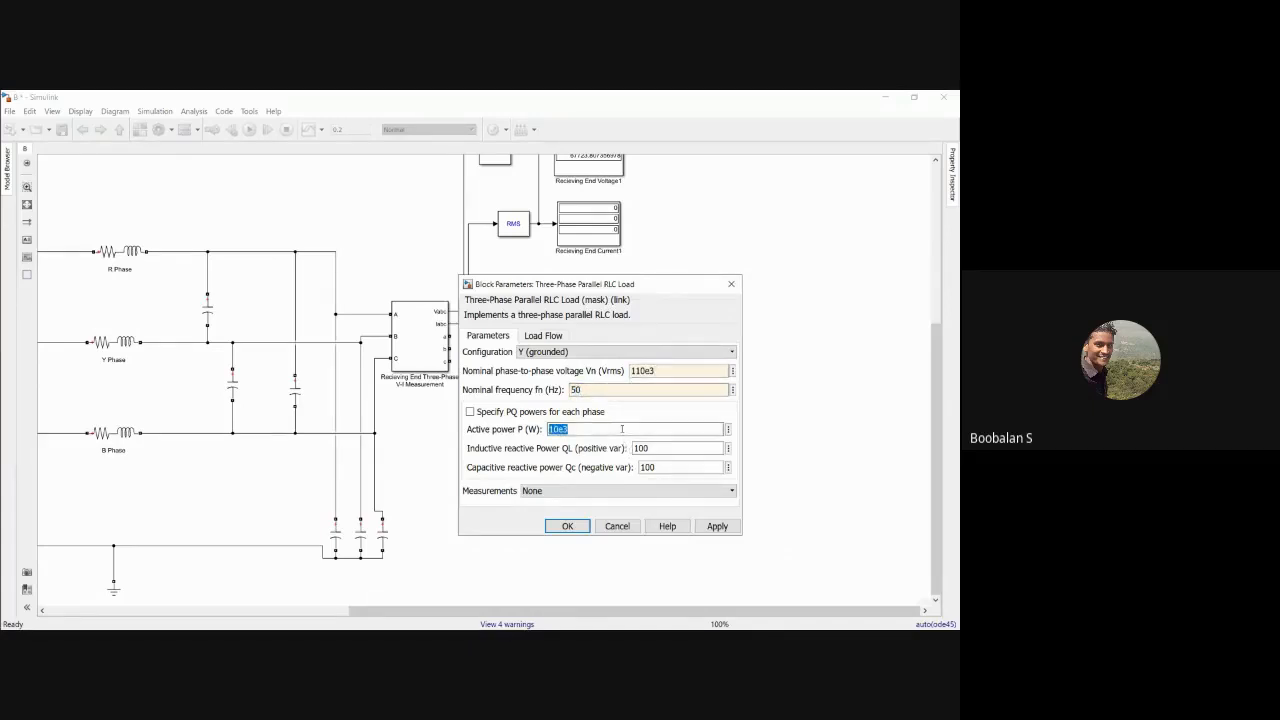
type("0")
double_click(662, 448)
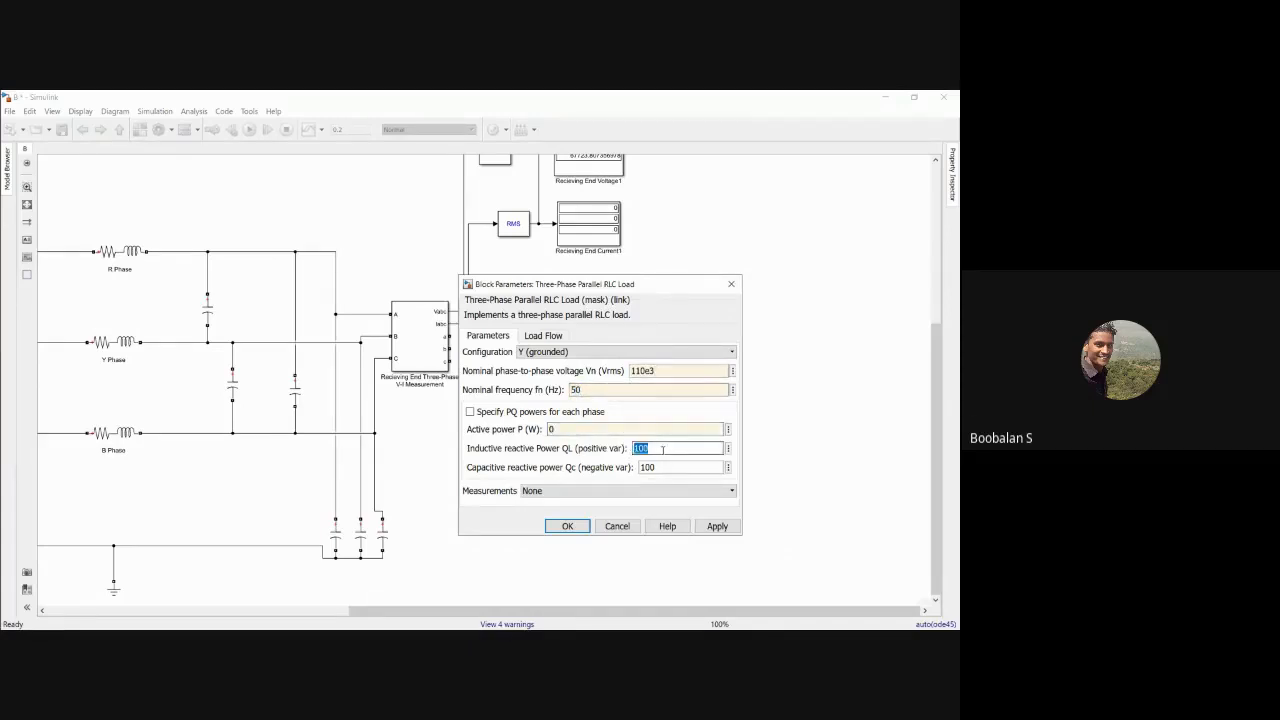
type("10")
double_click(662, 468)
type("0")
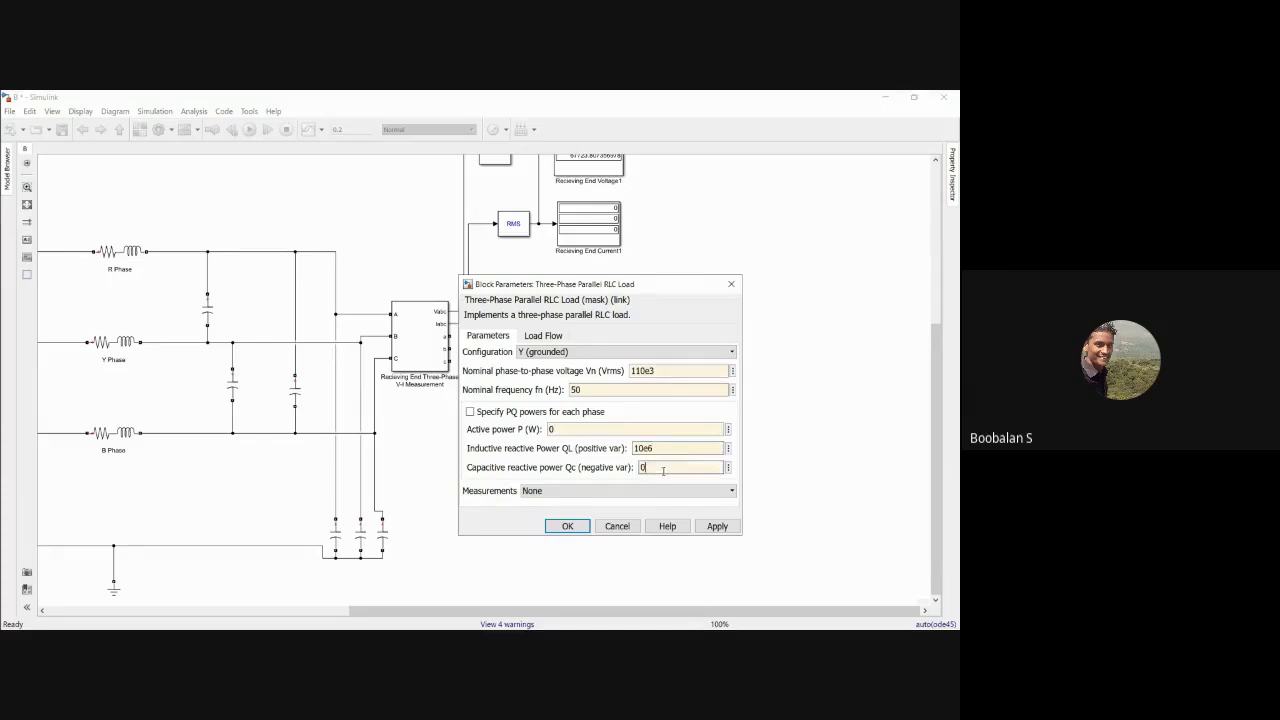
left_click(717, 526)
left_click(567, 526)
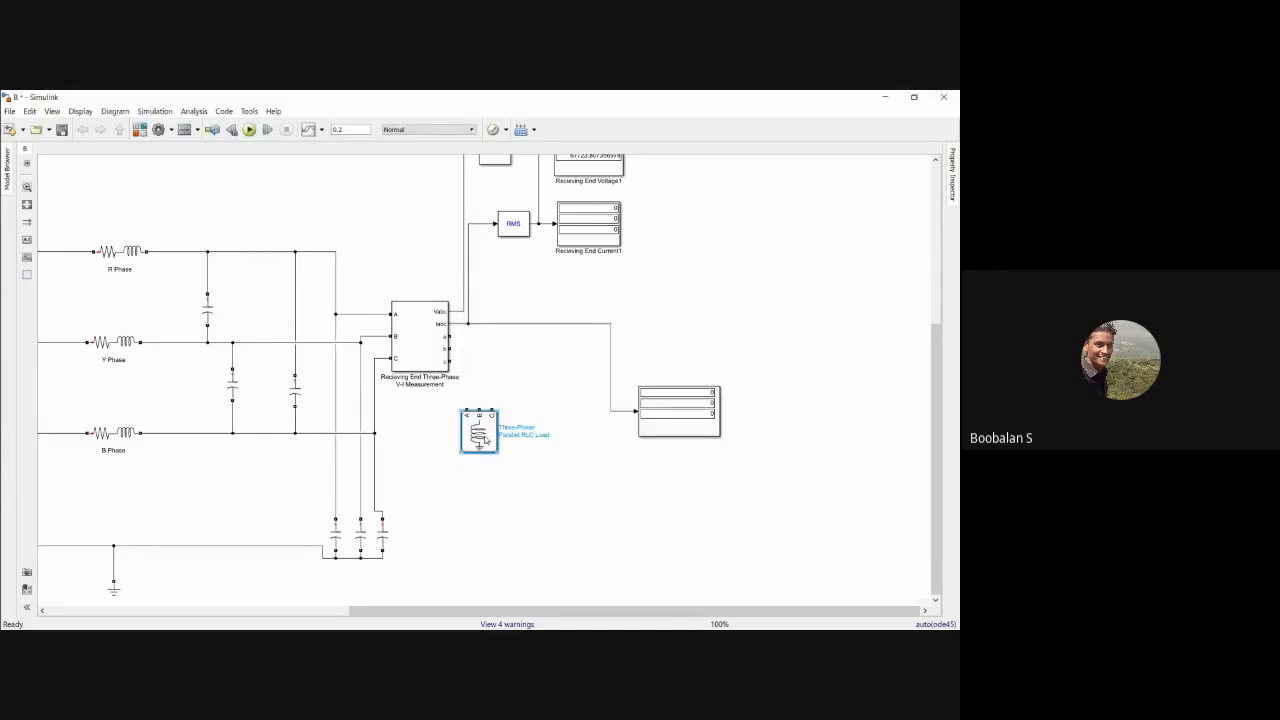
Move the parallel load beside the receiving-end measurement and rename it "Three-Phase Parallel Reactive power Compensation".
left_click_drag(486, 440, 543, 402)
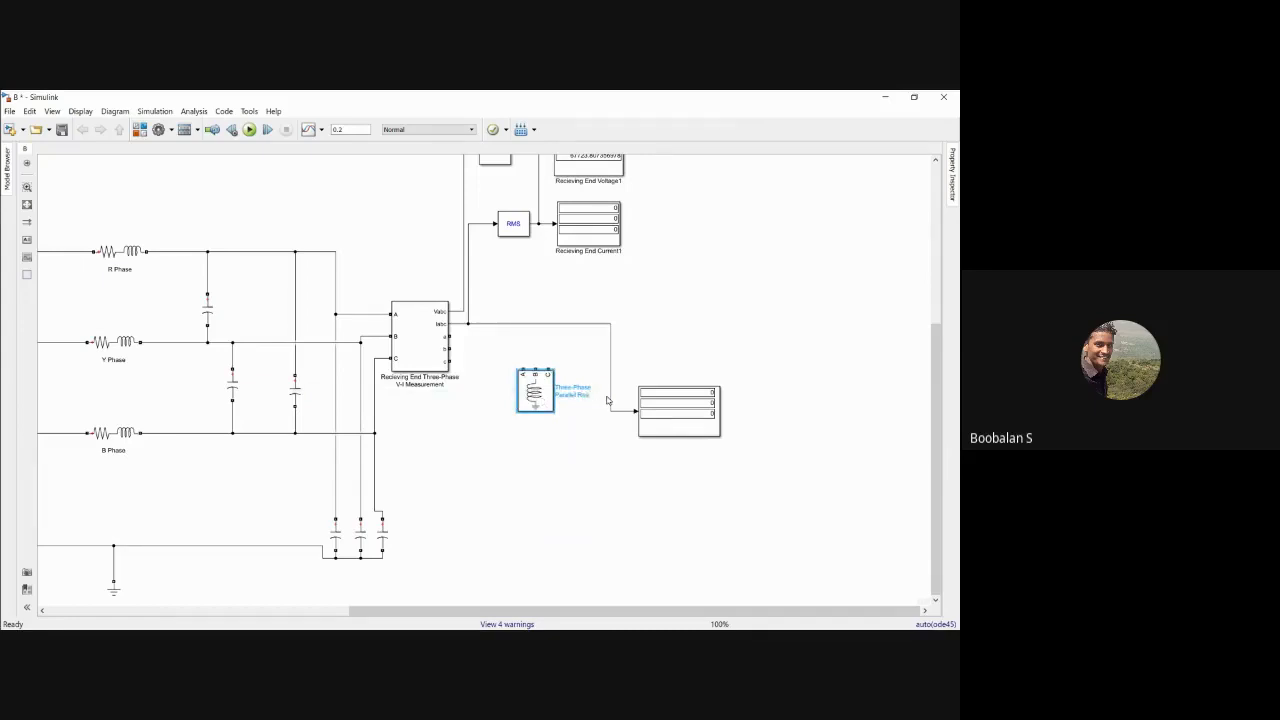
type("ive power Compensat")
mouse_move(535, 395)
left_mouse_down()
mouse_move(534, 376)
mouse_move(541, 388)
left_mouse_up()
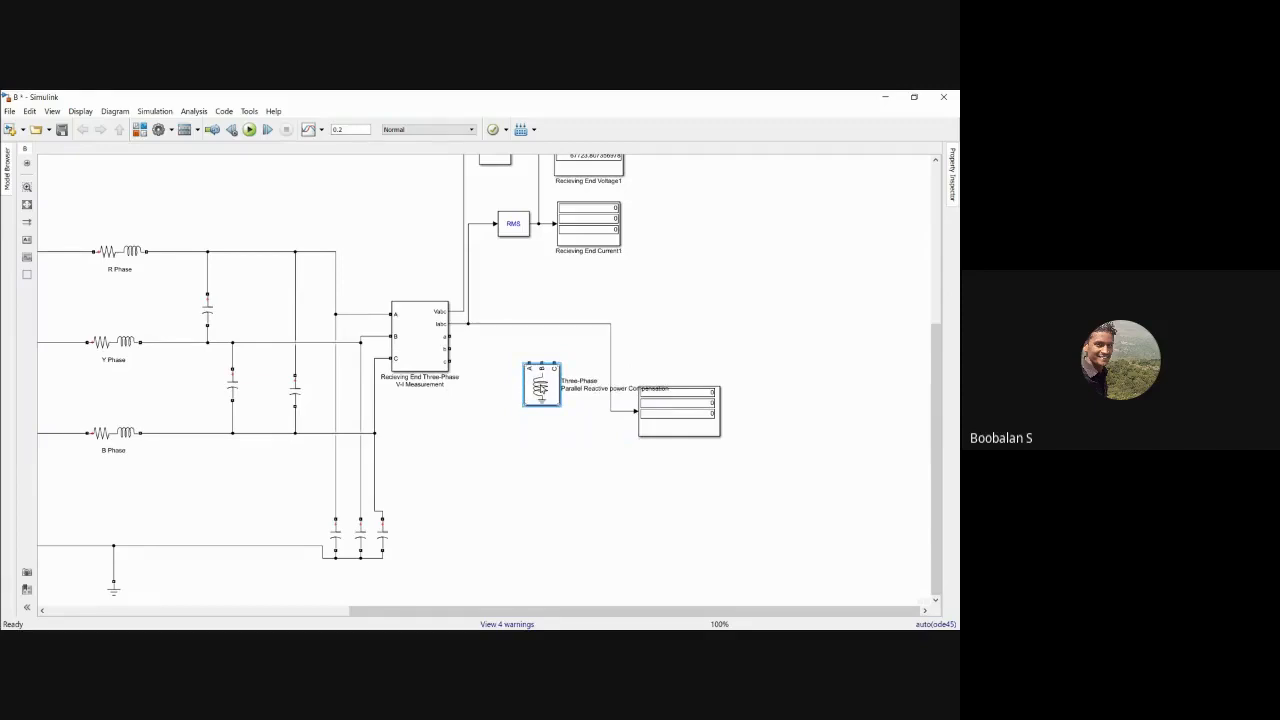
Rotate the compensation block so its terminals face the receiving-end measurement, and connect them to outputs a, b and c.
key("ctrl+r")
key("ctrl+r")
key("ctrl+r")
left_click_drag(541, 389, 569, 344)
left_click(514, 351)
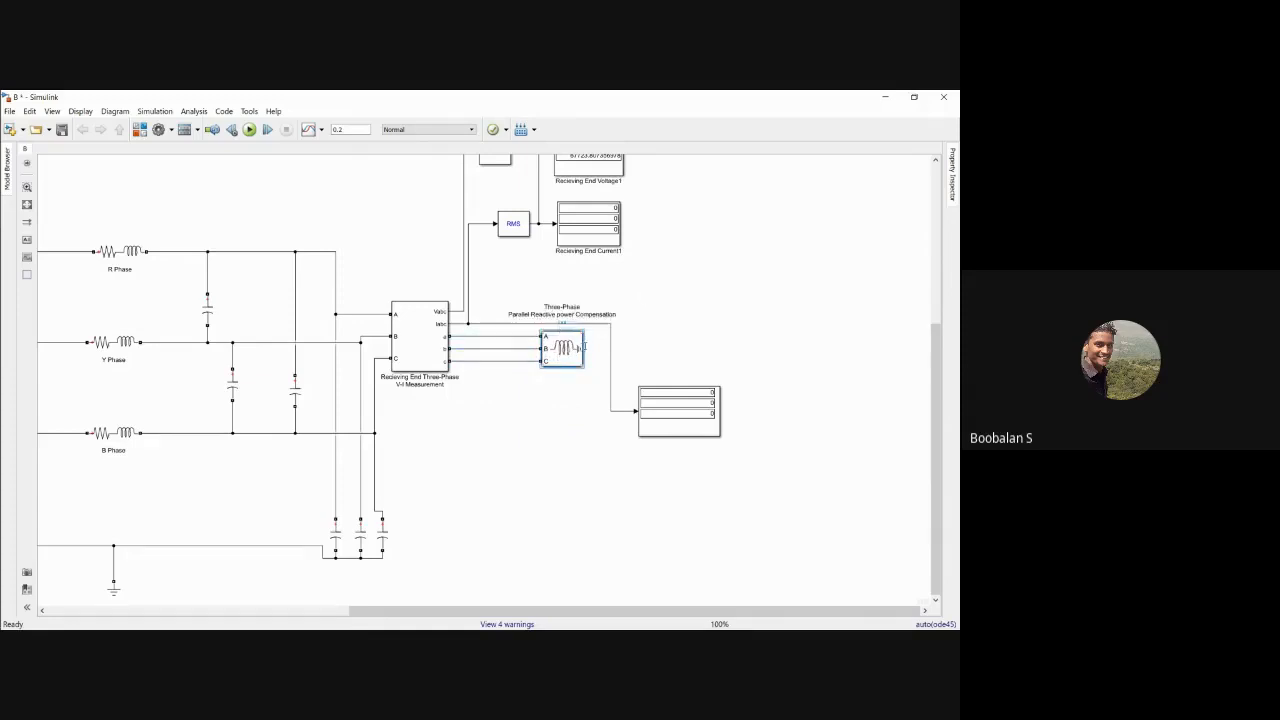
left_click(557, 312)
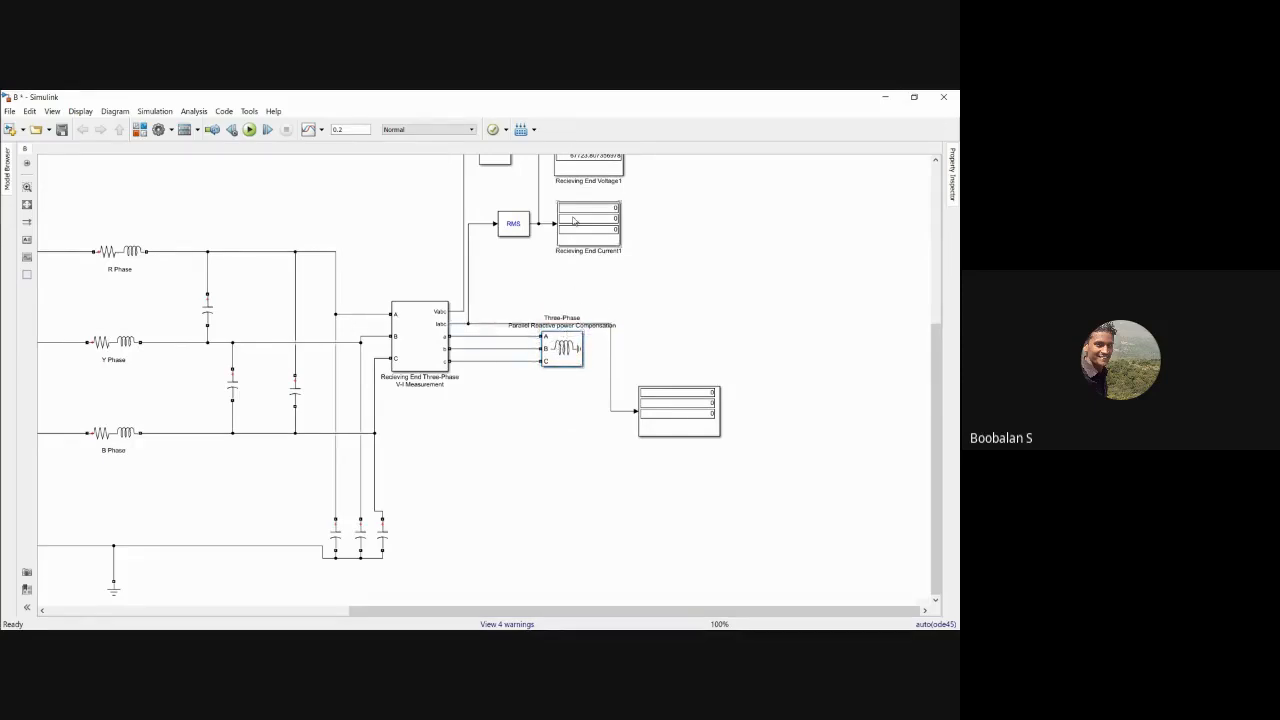
Delete the extra current display with its signal line, and move the compensation block farther from the receiving-end measurement.
scroll(720, 500, "up", 3)
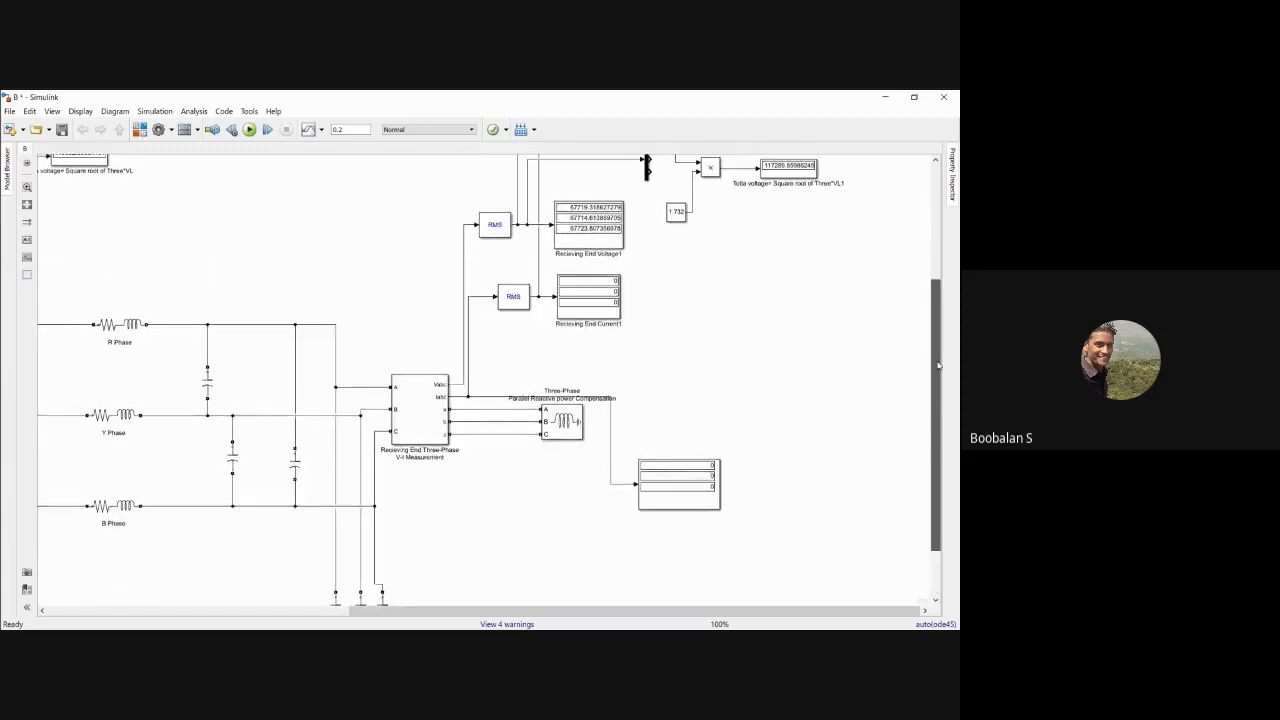
left_click_drag(720, 500, 716, 414)
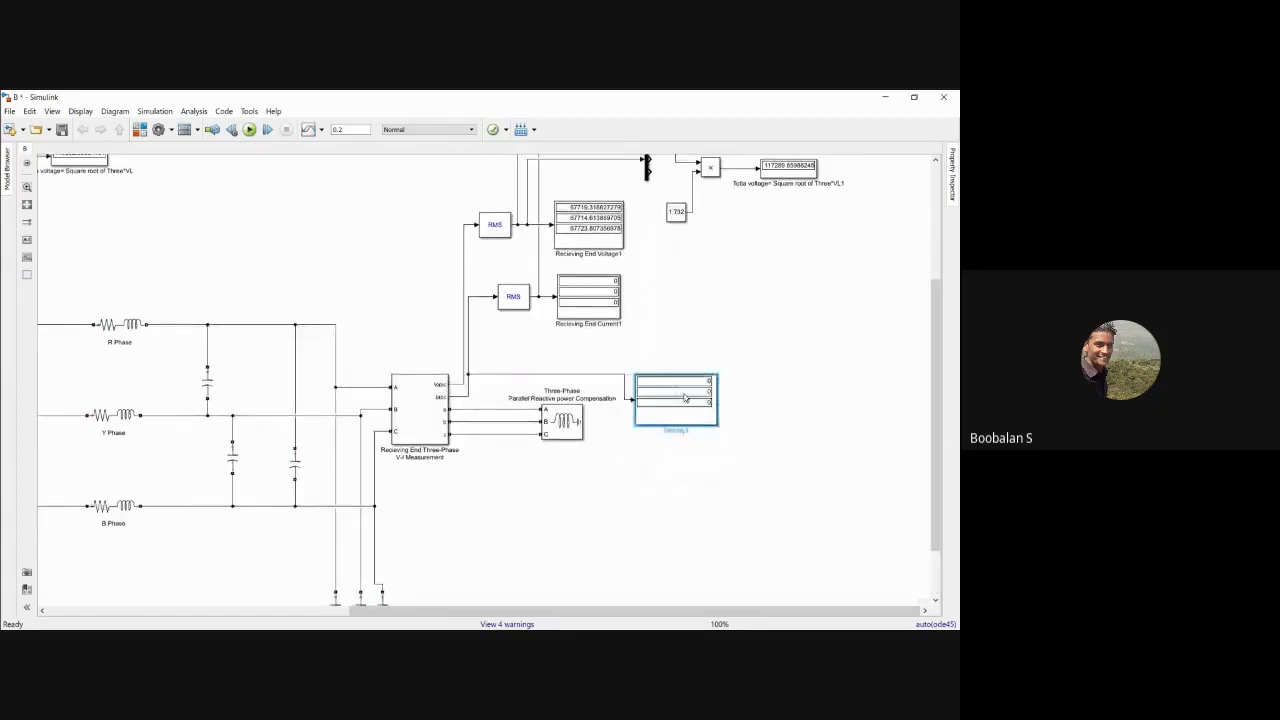
left_click_drag(592, 361, 711, 400)
left_click_drag(643, 346, 671, 414)
key("Delete")
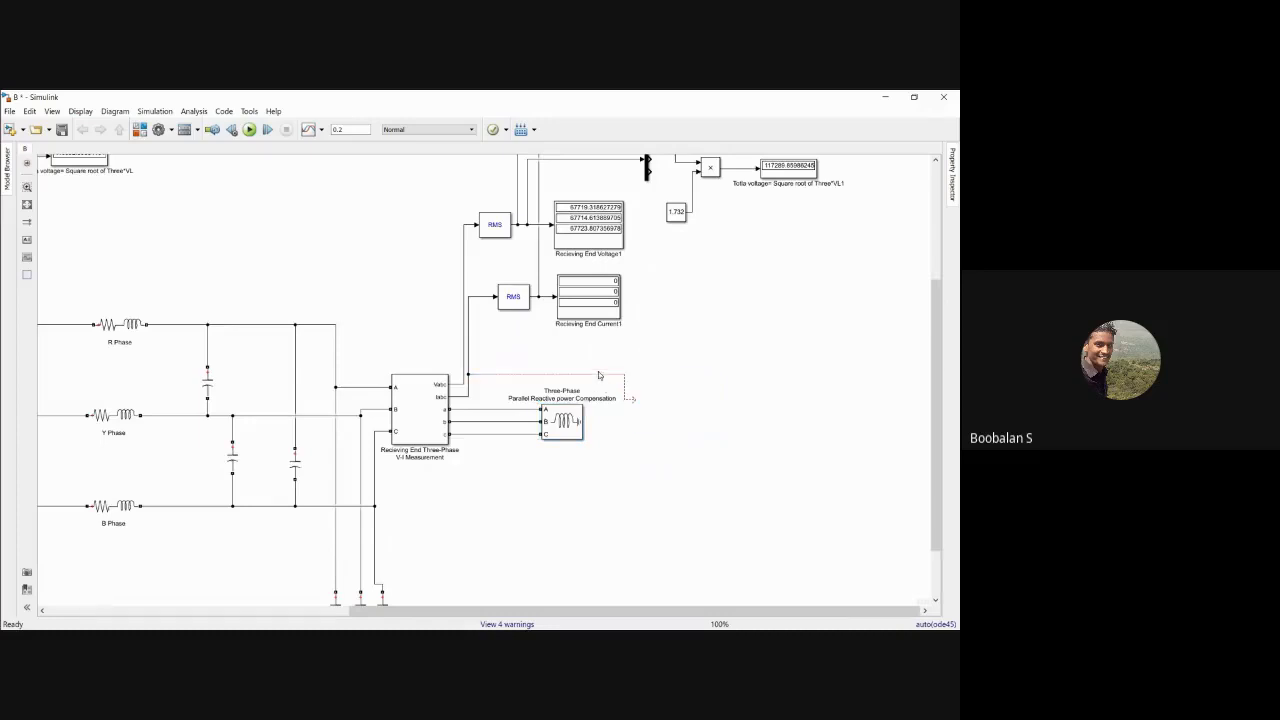
left_click(607, 376)
key("Delete")
left_click_drag(564, 415, 611, 410)
left_click(655, 364)
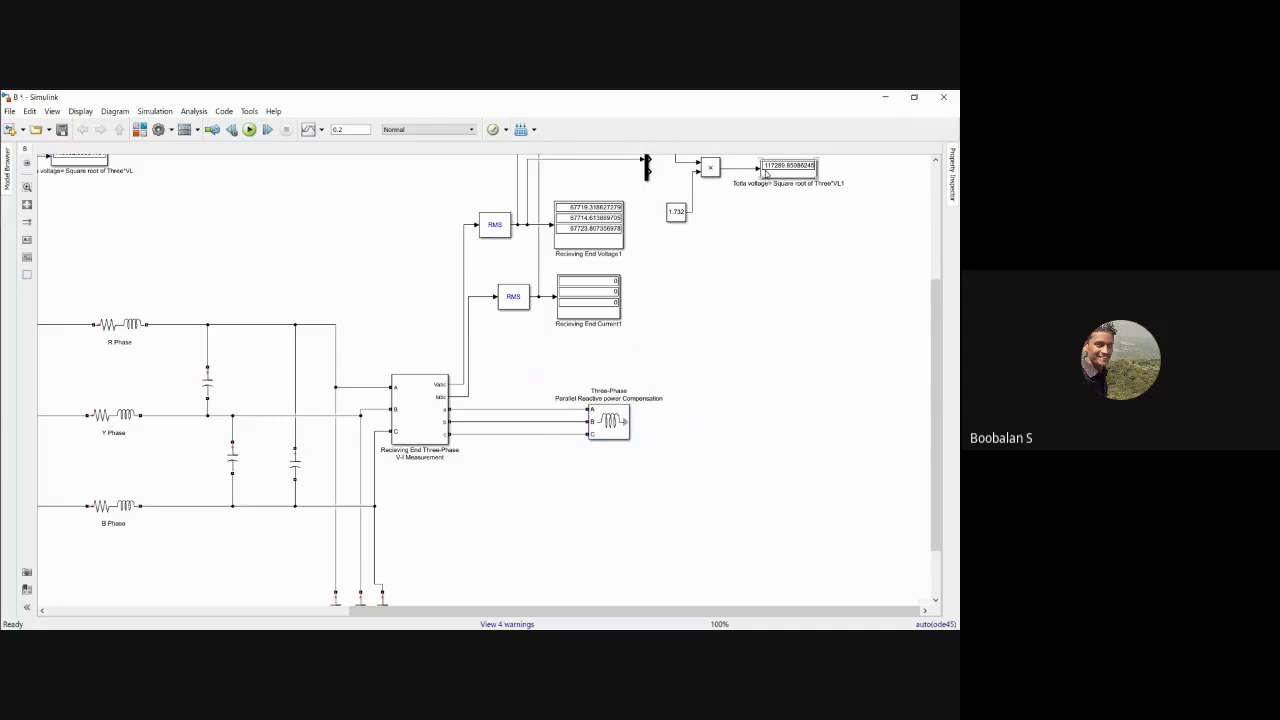
Run the simulation with the reactive power compensation connected and review the sending-end and receiving-end sides of the model.
left_click(250, 130)
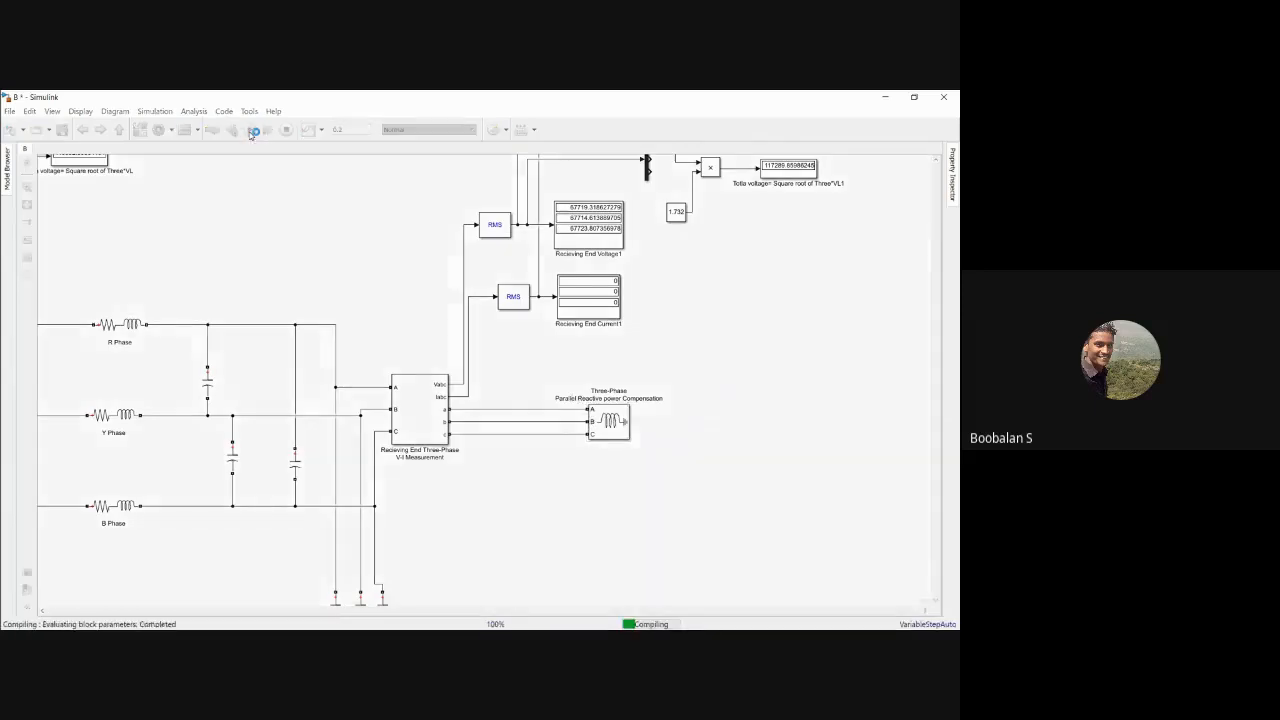
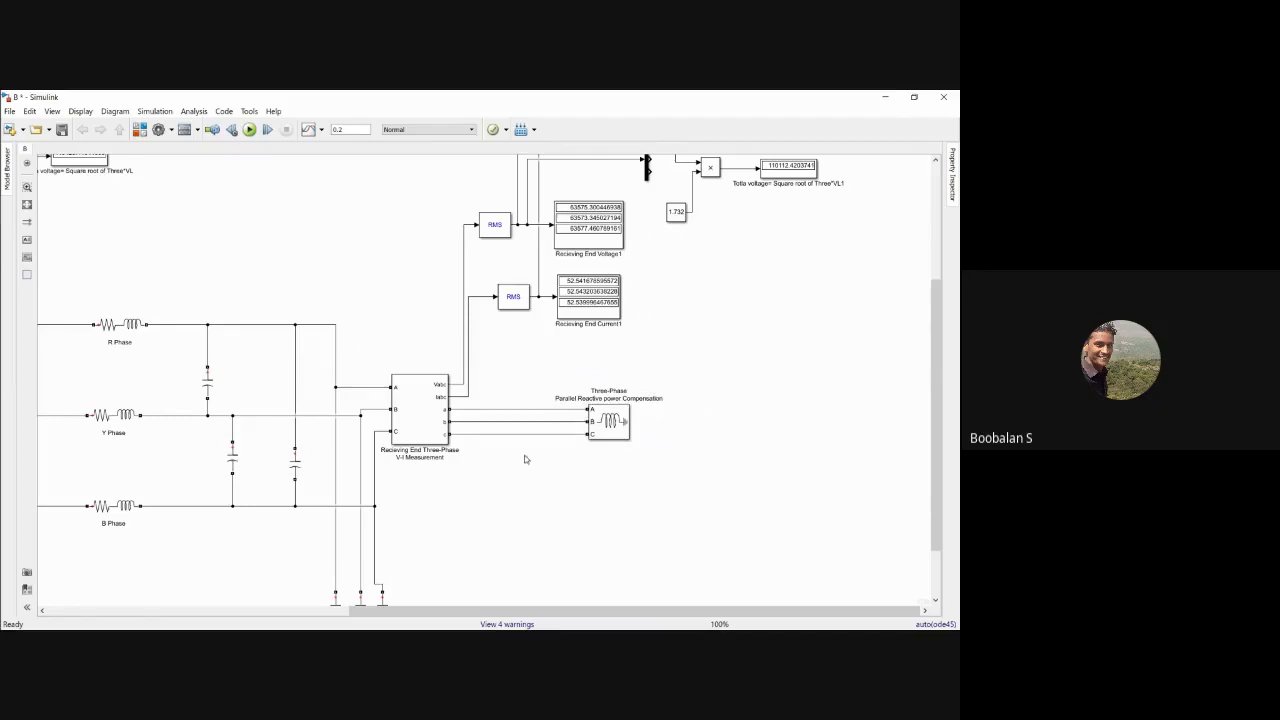
double_click(481, 532)
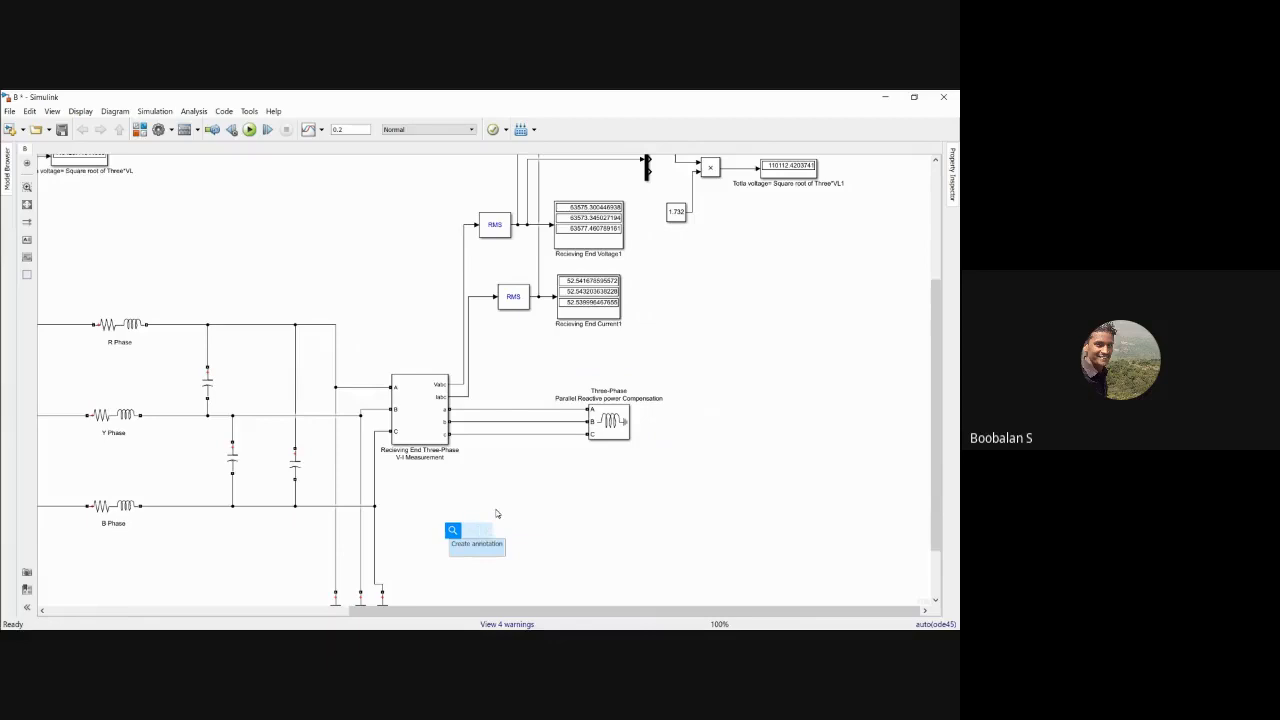
left_click(671, 376)
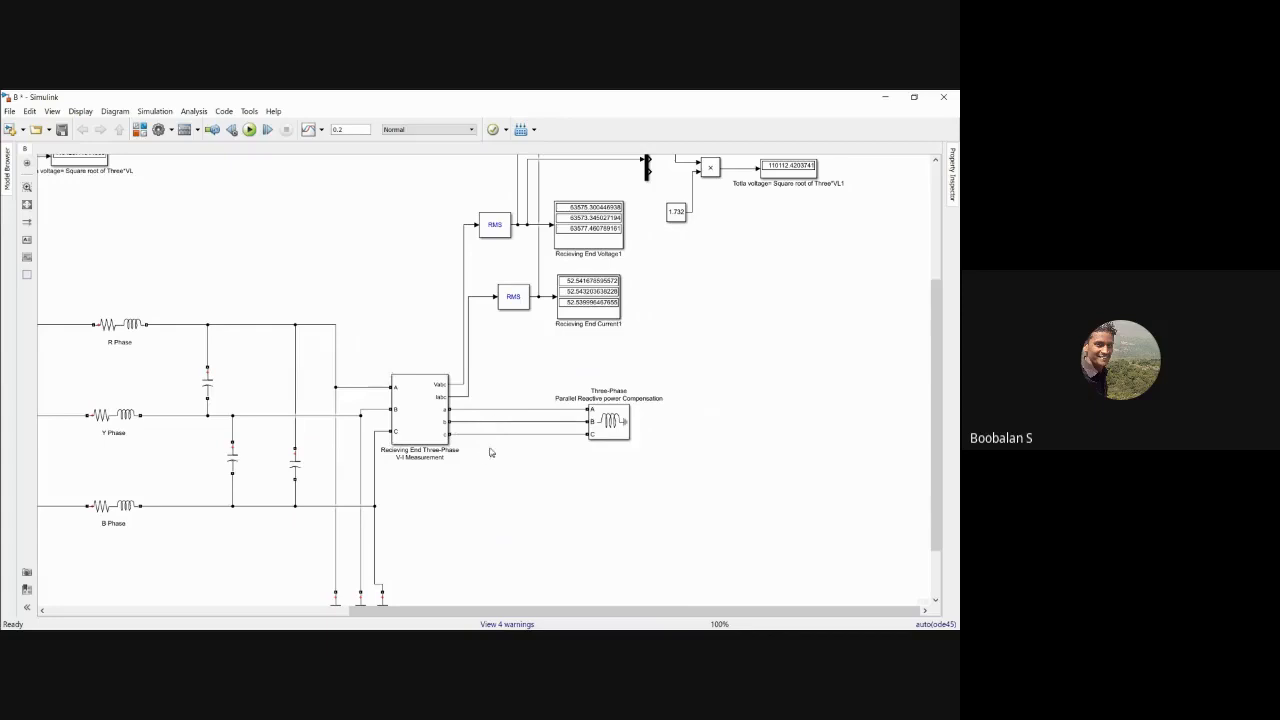
left_click_drag(362, 610, 161, 613)
left_click_drag(442, 612, 766, 624)
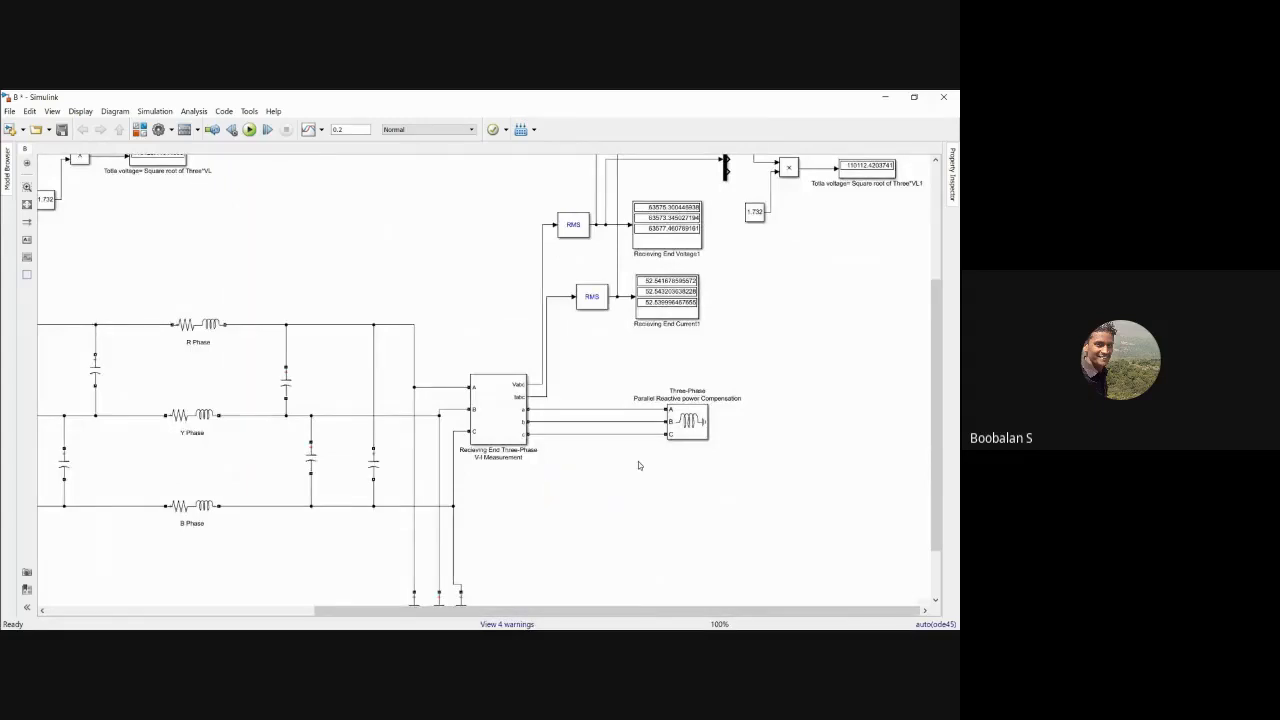
Duplicate the compensation block below the original, and set the copy's active power to 10e3 W and inductive reactive power to 0 var.
left_click(690, 422)
left_click_drag(660, 465, 628, 508)
double_click(628, 508)
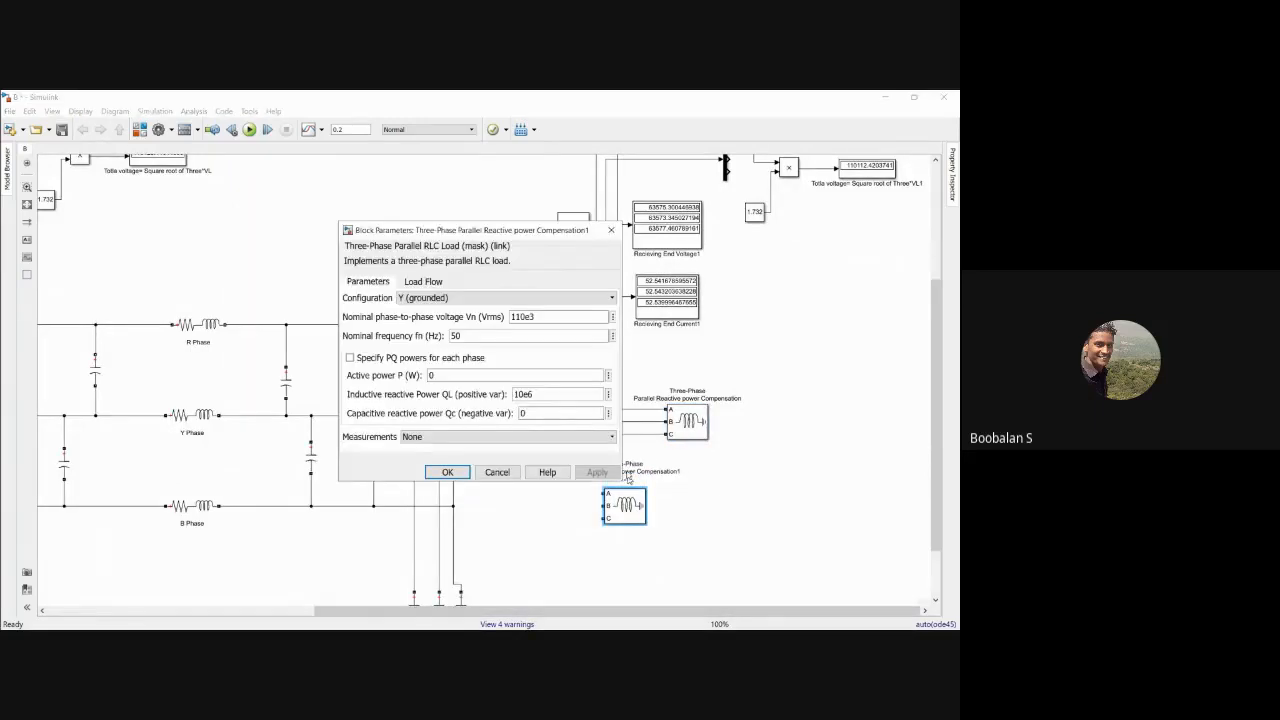
left_click_drag(480, 229, 560, 303)
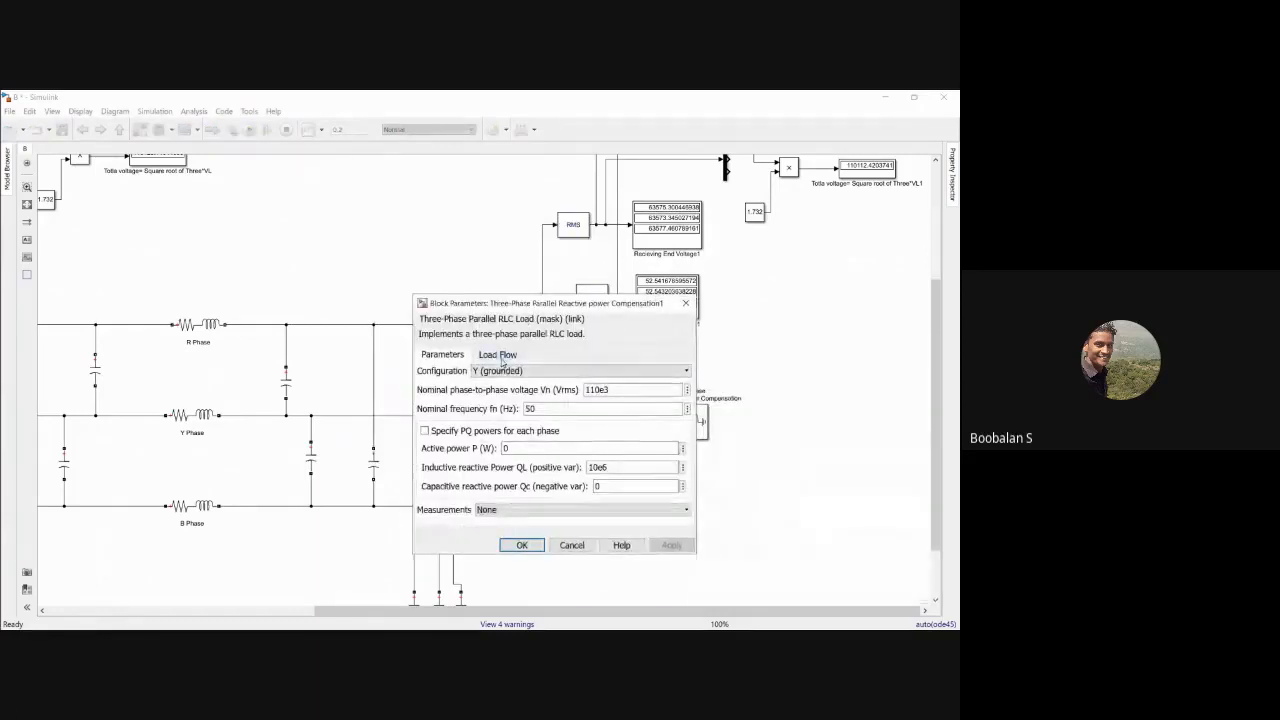
left_click(545, 446)
type("10e3")
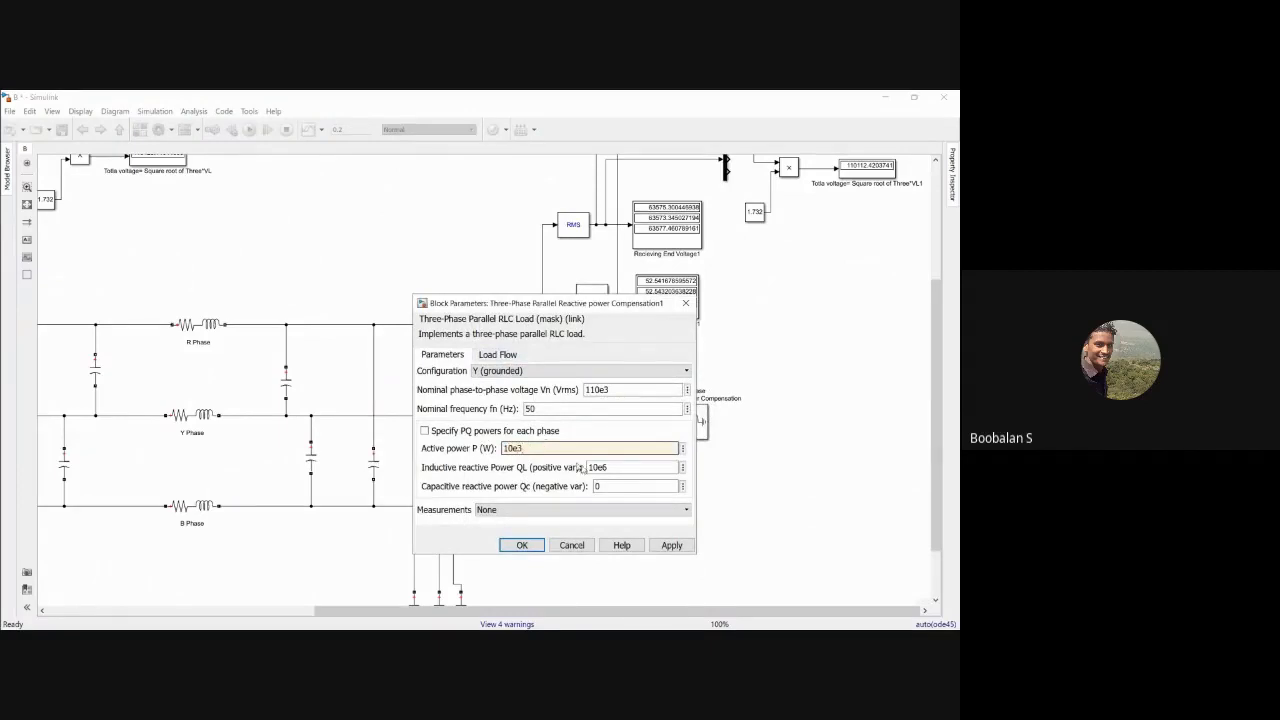
left_click(580, 467)
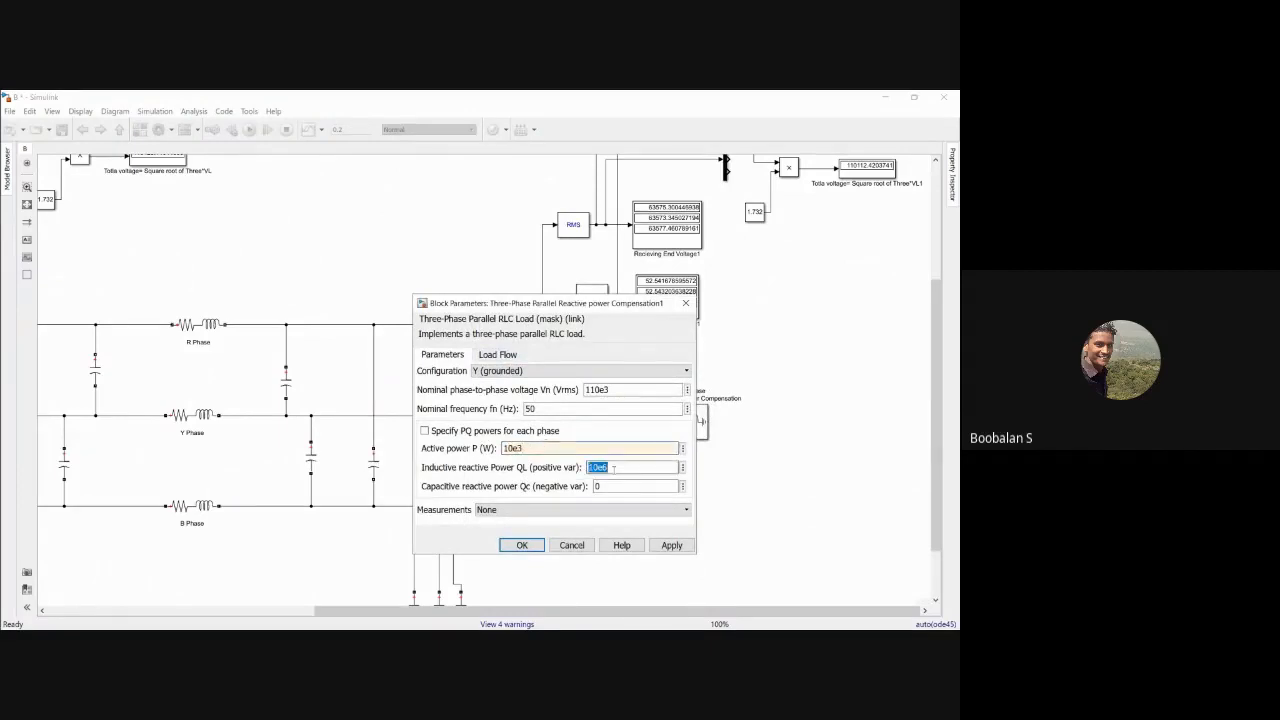
type("0")
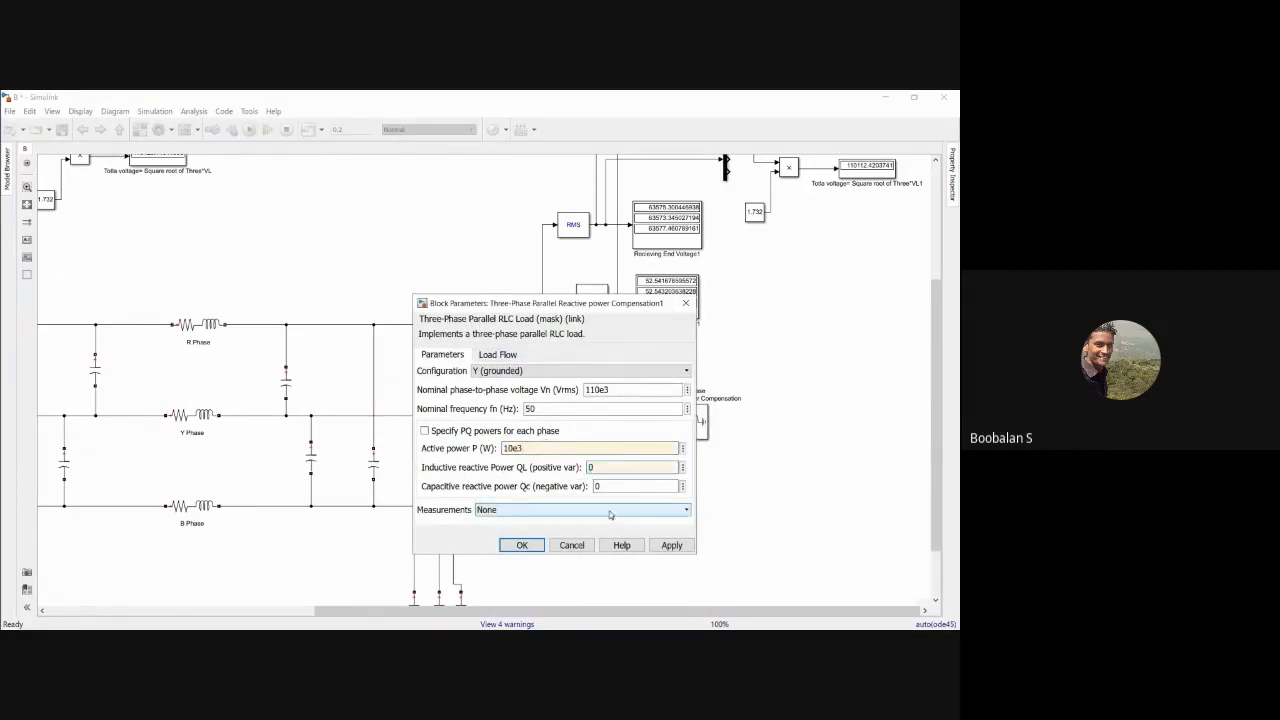
left_click(671, 545)
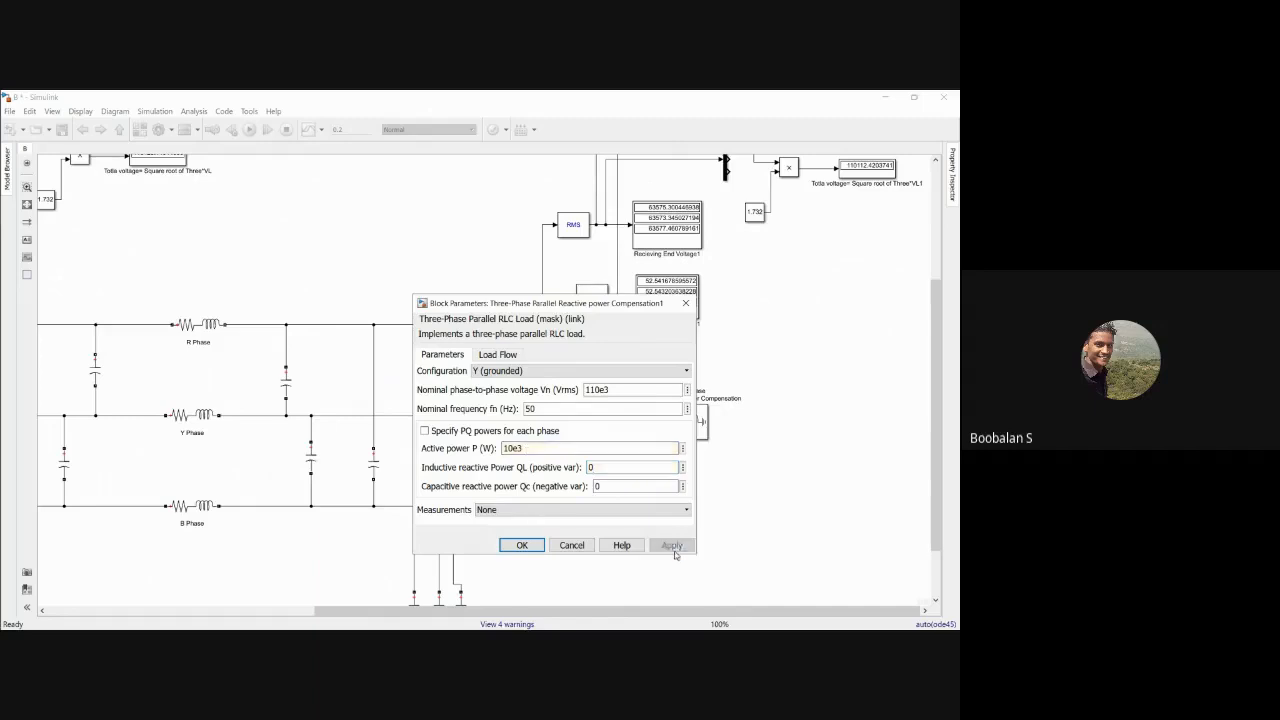
left_click(570, 546)
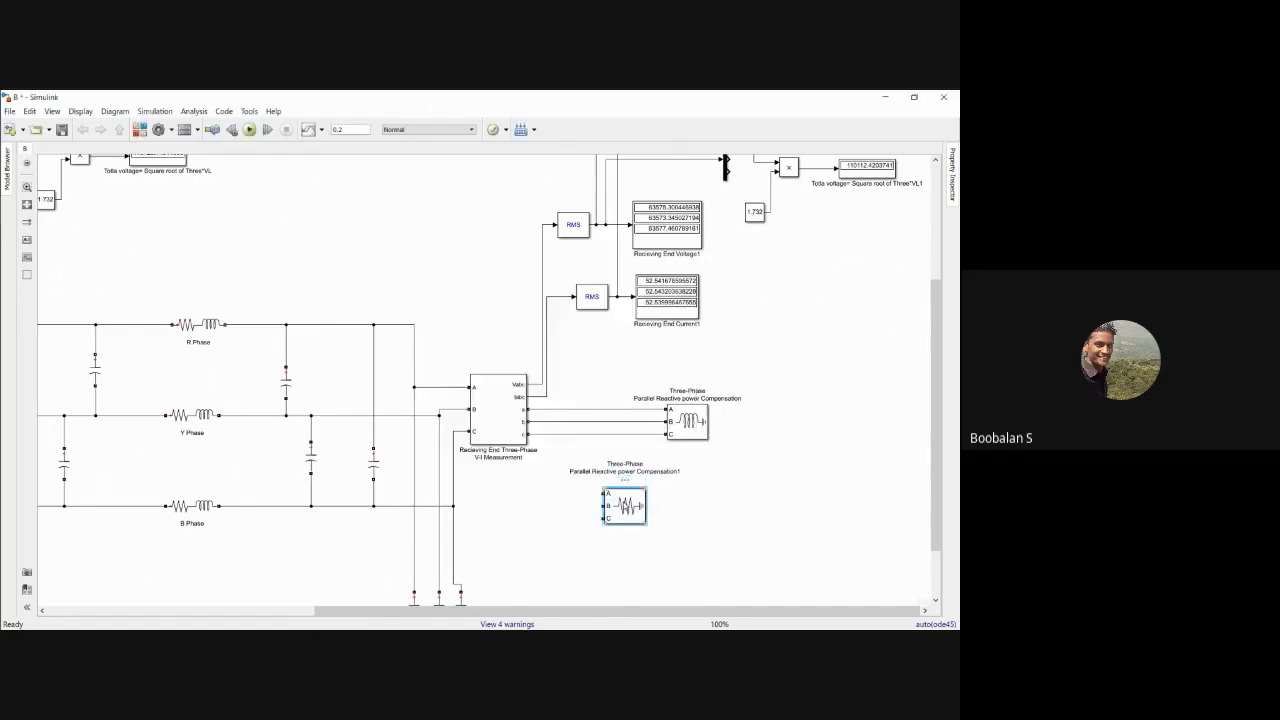
Rotate the copied load block until its terminals point upward, and rename it Three-Phase Parallel Real Resistive load.
key("ctrl+r")
key("ctrl+r")
key("ctrl+r")
key("ctrl+r")
key("ctrl+r")
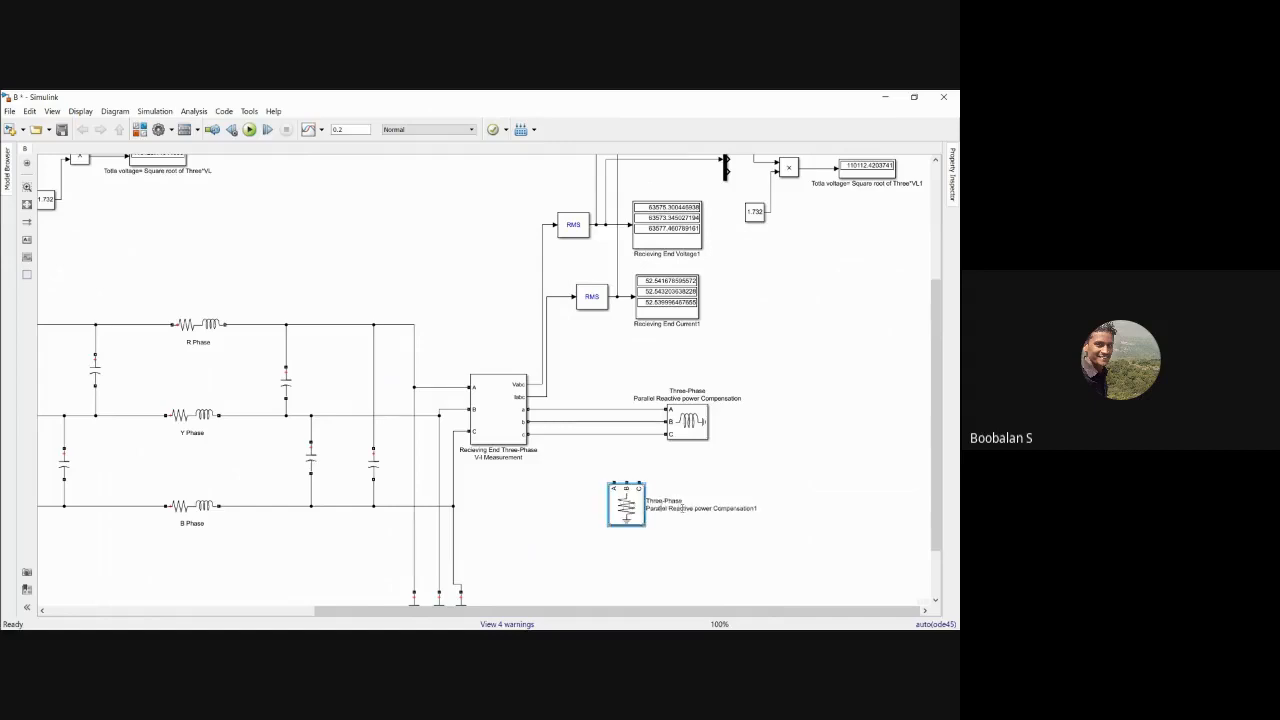
left_click_drag(681, 509, 746, 514)
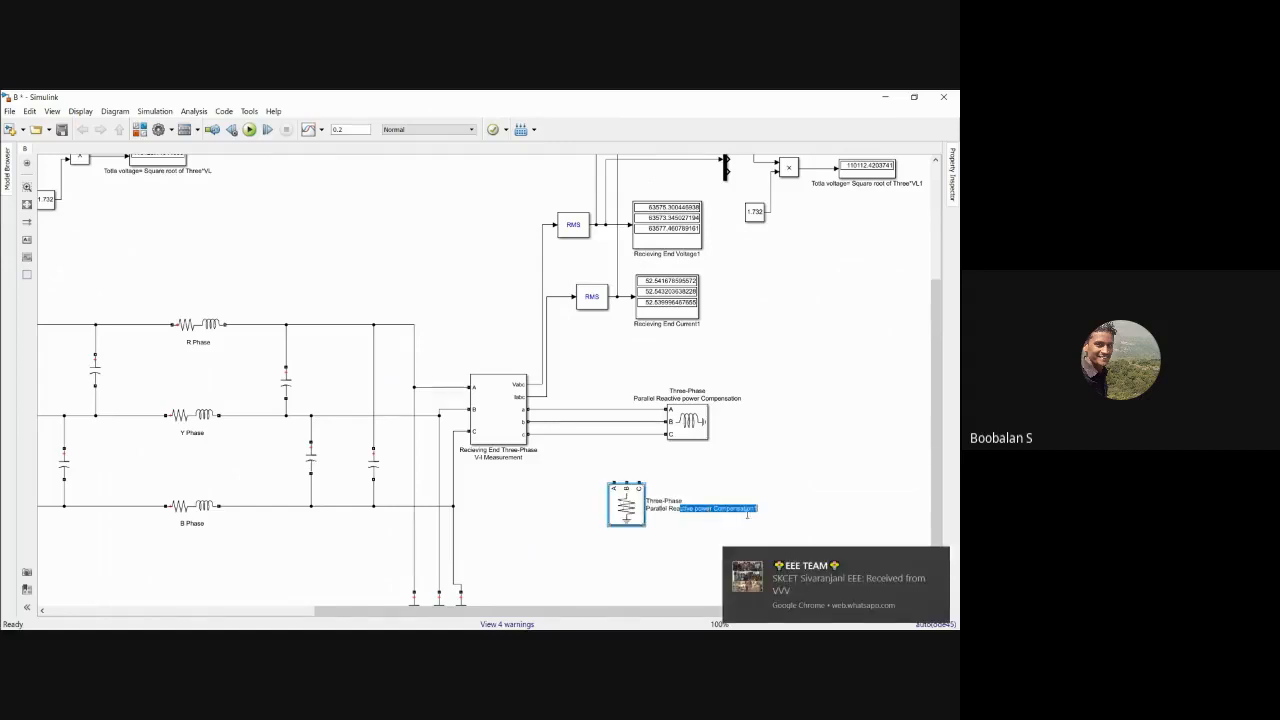
key("BackSpace")
key("BackSpace")
key("BackSpace")
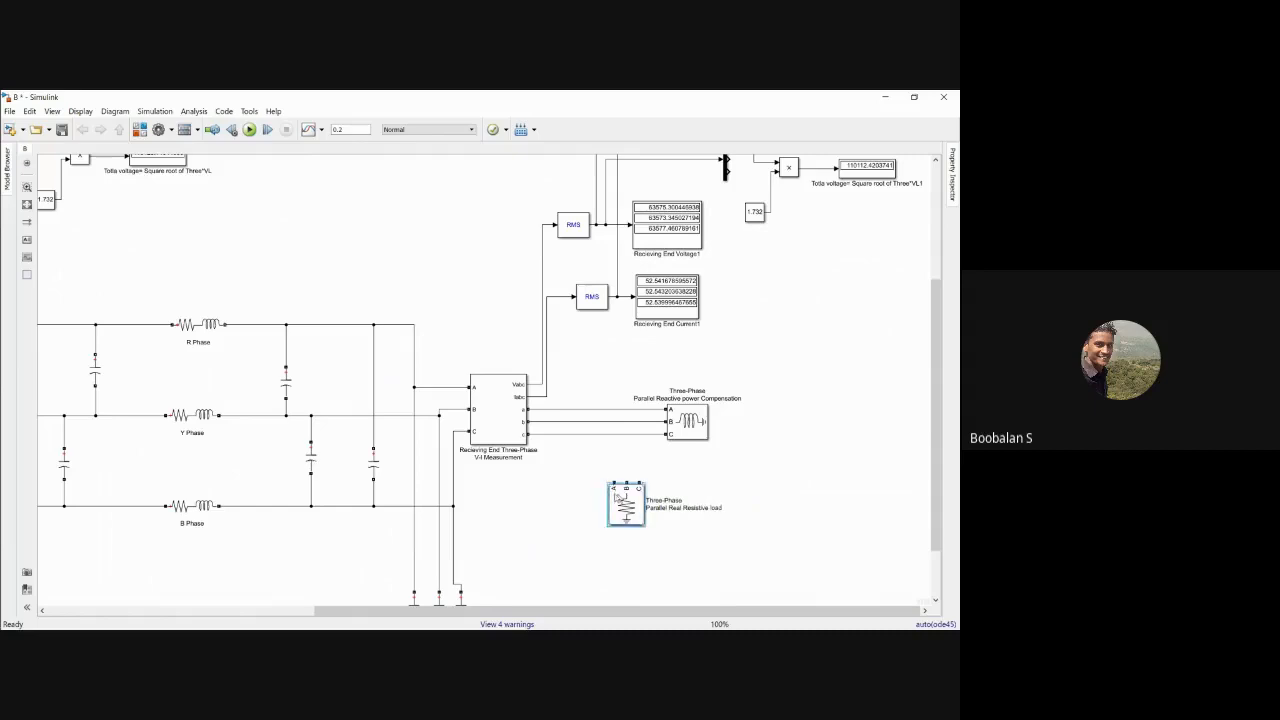
Move the resistive load beneath the receiving-end output lines and connect its terminals A, B and C to lines a, b and c.
mouse_move(628, 498)
left_mouse_down()
mouse_move(579, 498)
mouse_move(557, 410)
left_mouse_up()
left_click_drag(577, 481, 576, 422)
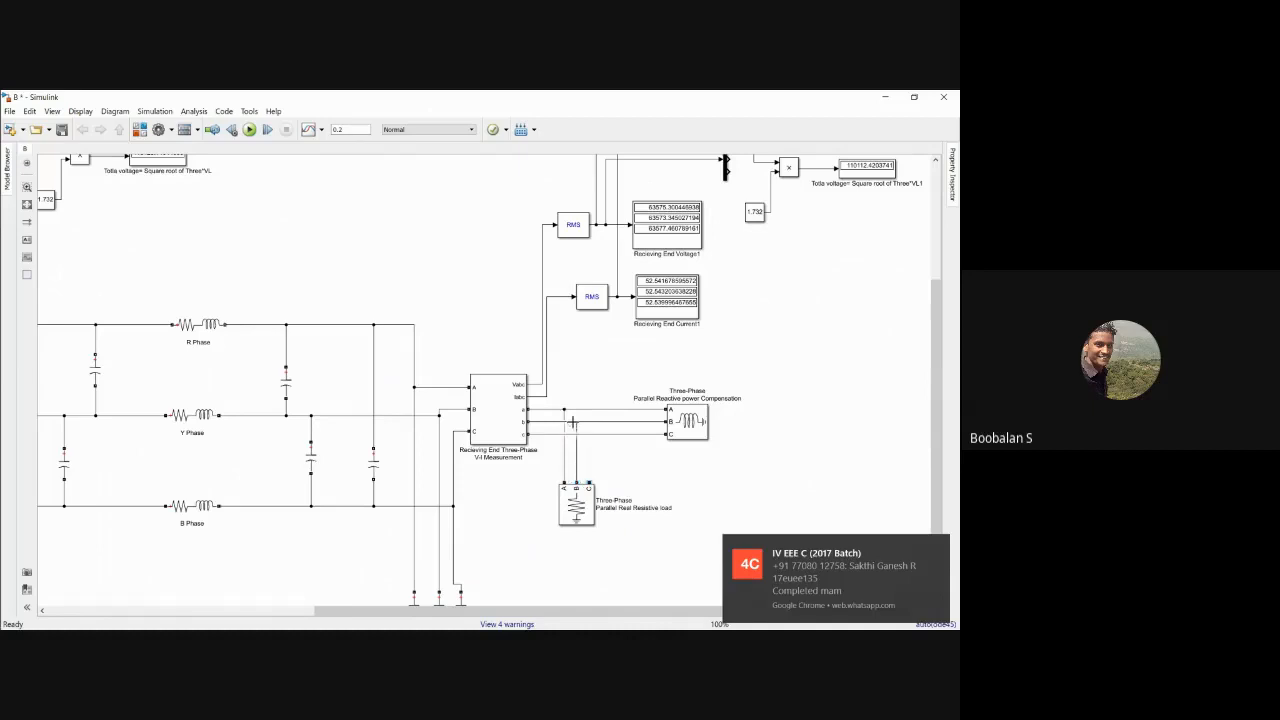
left_click_drag(588, 482, 590, 435)
Check the active power setting in the resistive load's parameters.
left_click(579, 501)
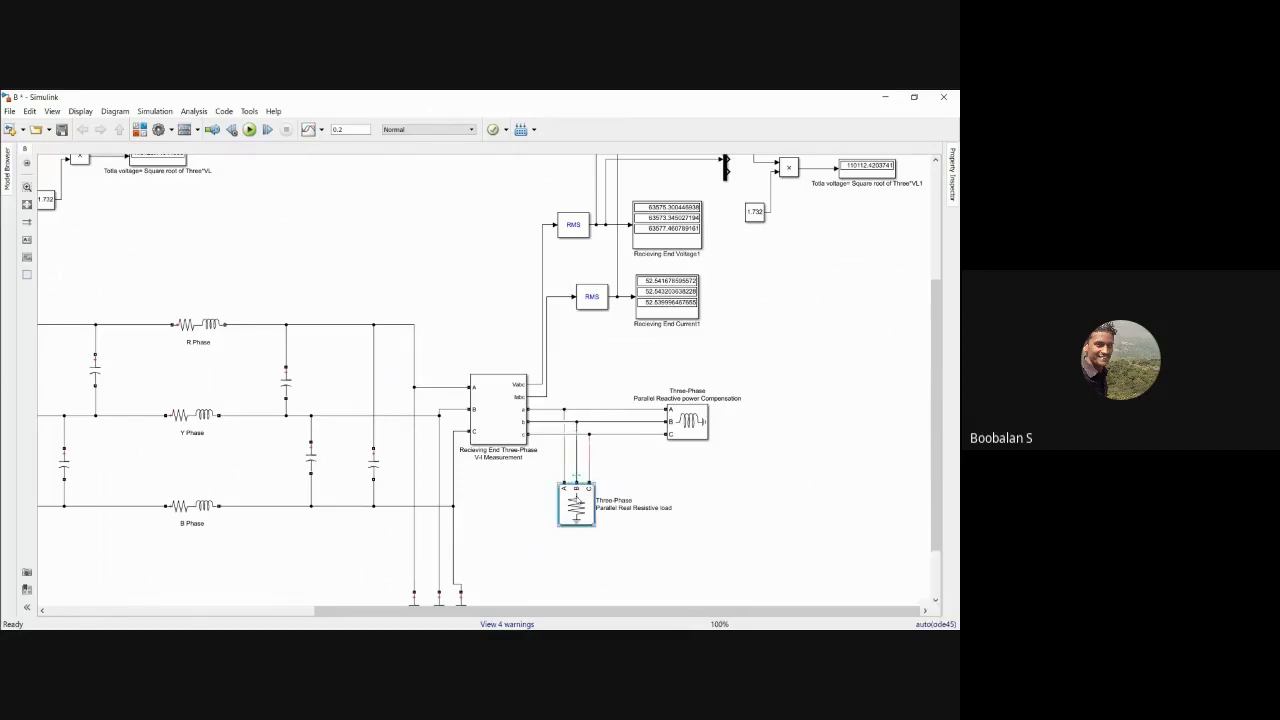
double_click(576, 505)
double_click(704, 497)
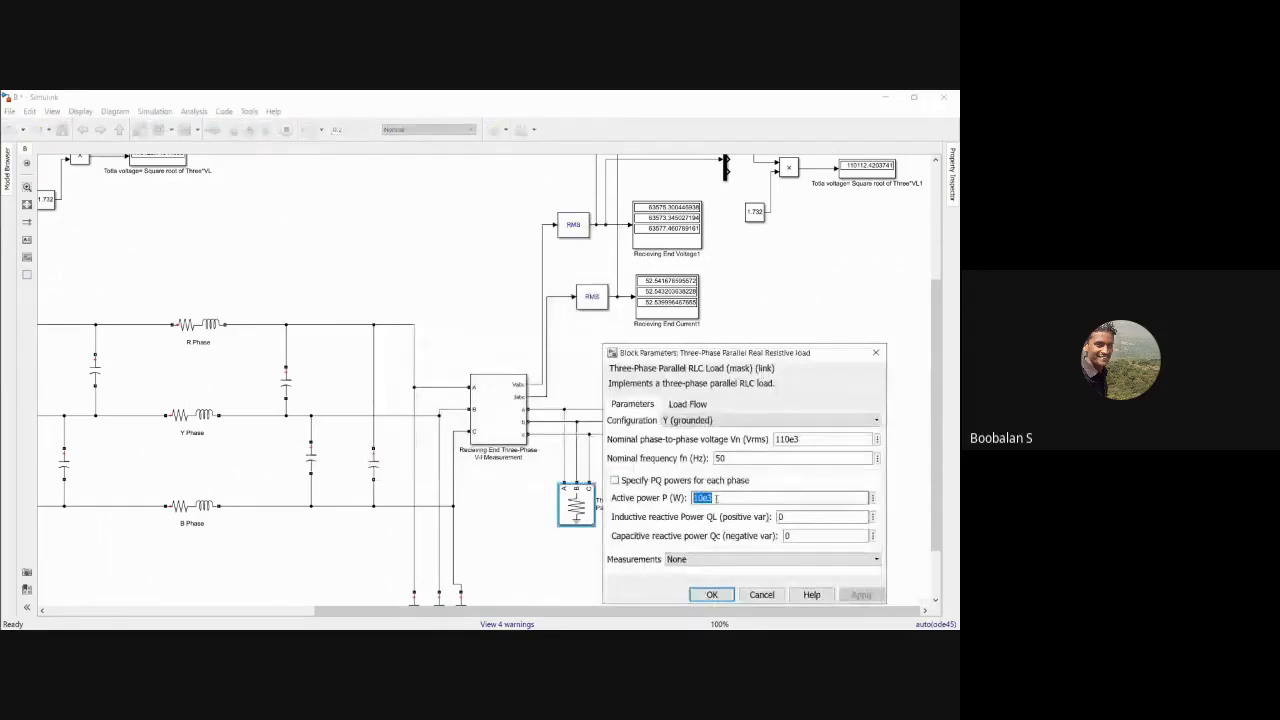
left_click(712, 594)
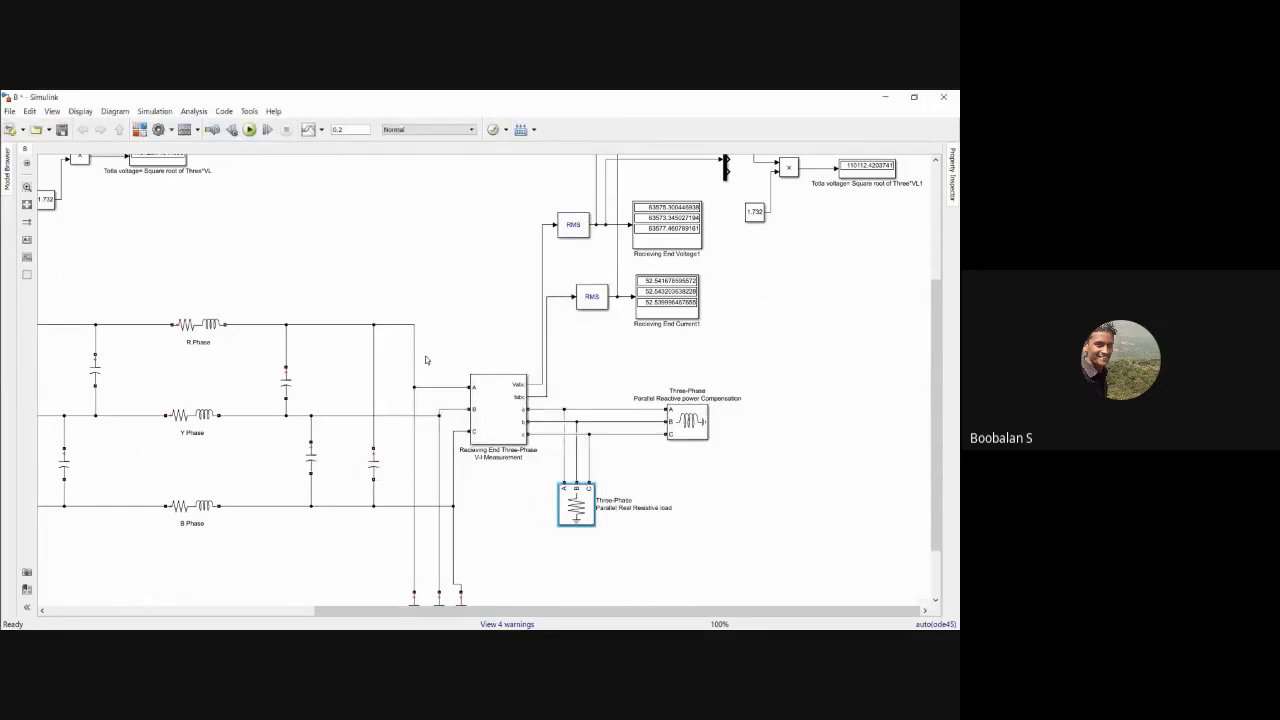
Run the simulation with the resistive load connected, and compare the receiving-end and sending-end voltage, current and power displays.
left_click(250, 130)
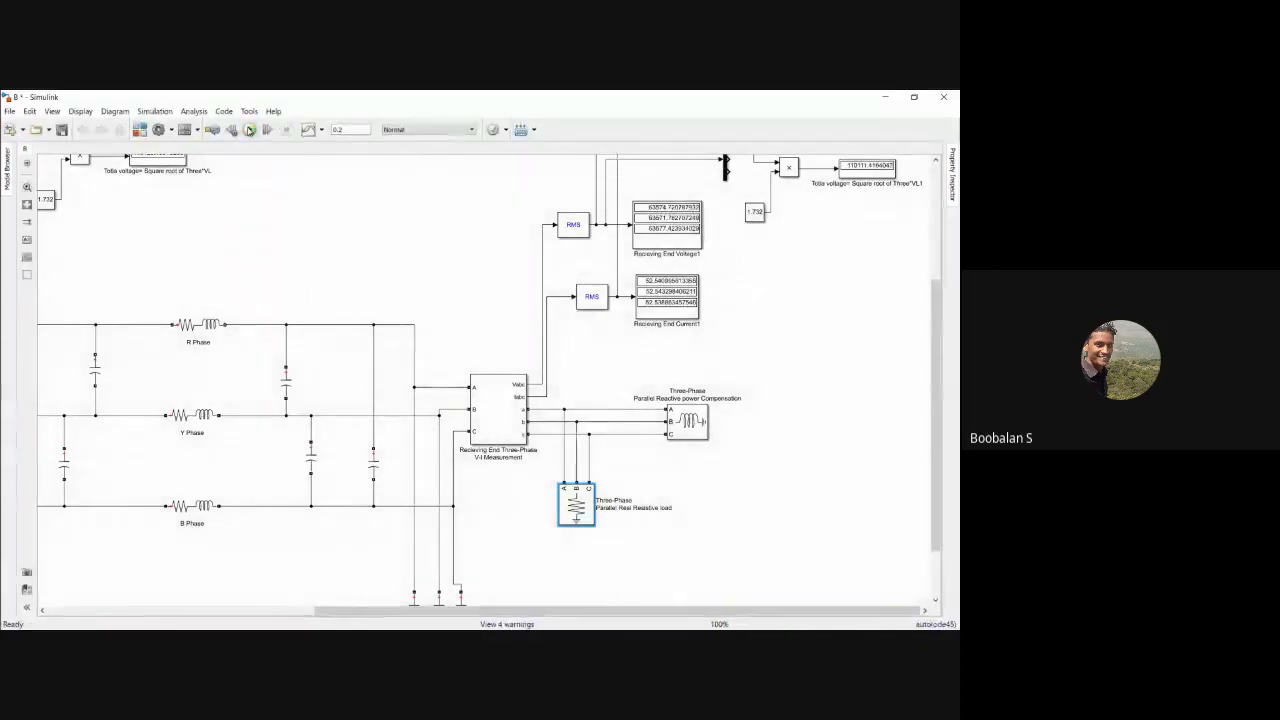
left_click(736, 375)
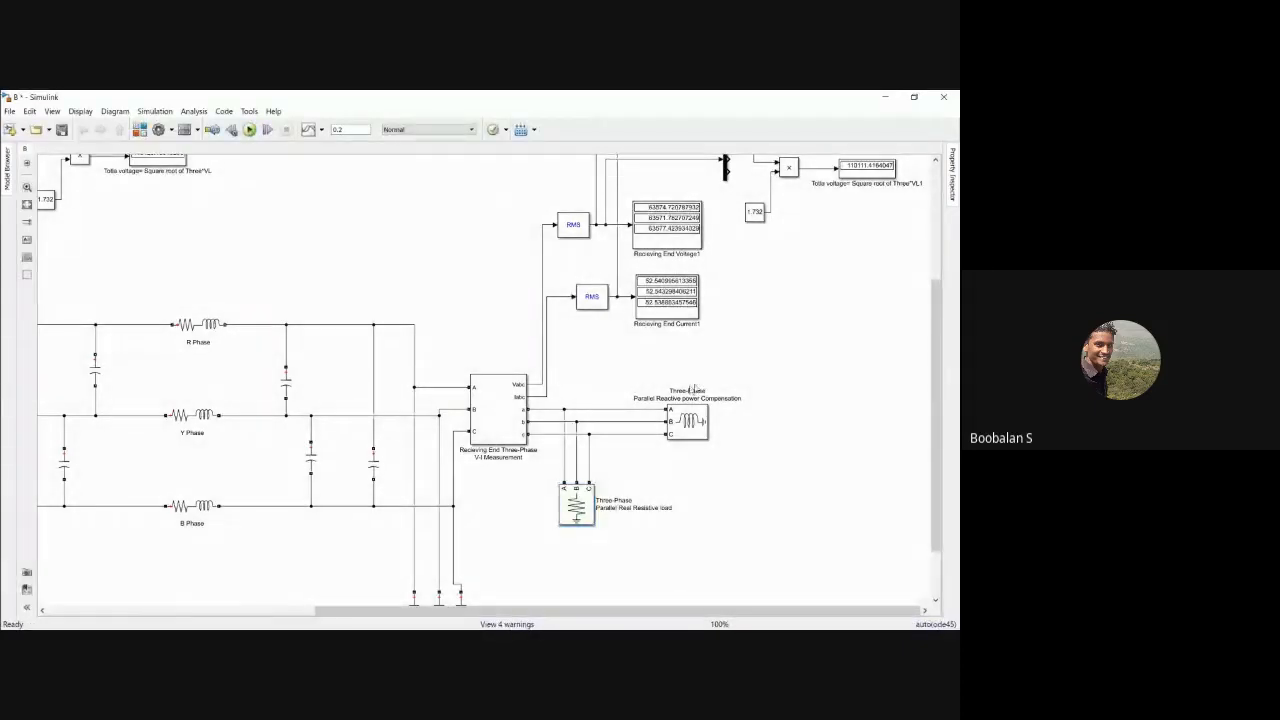
left_click_drag(942, 341, 942, 211)
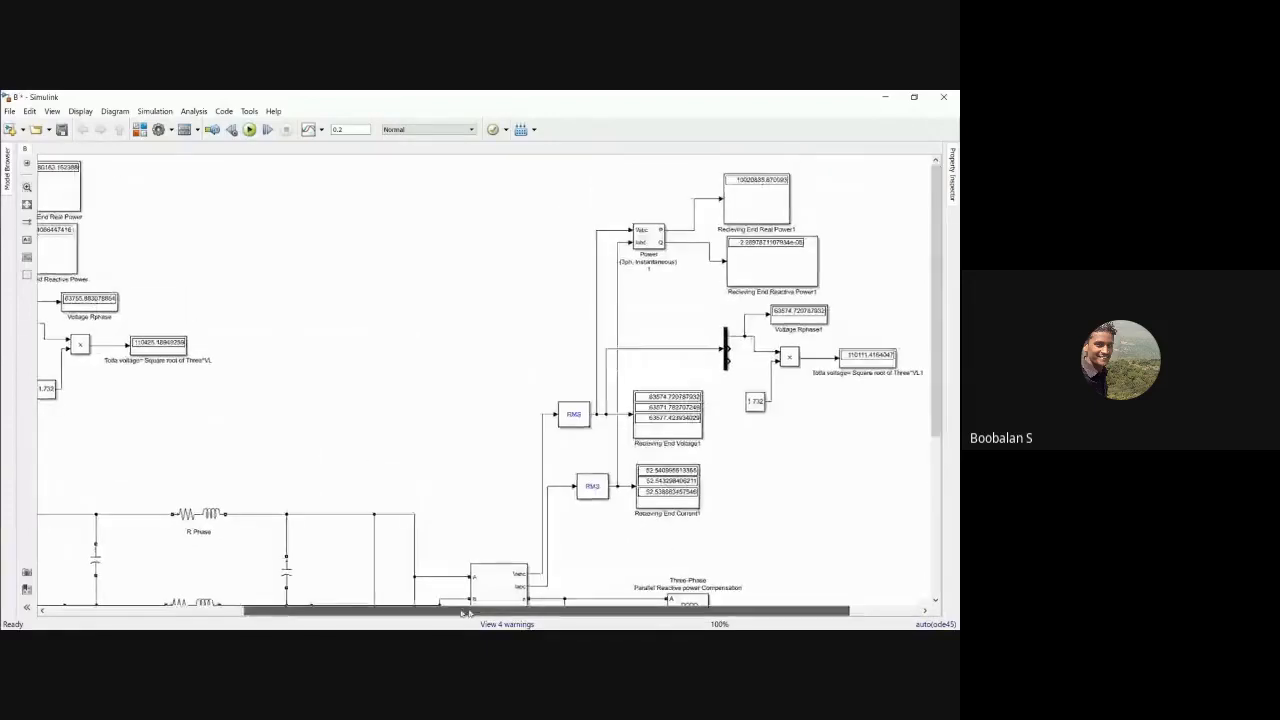
left_click_drag(547, 612, 360, 612)
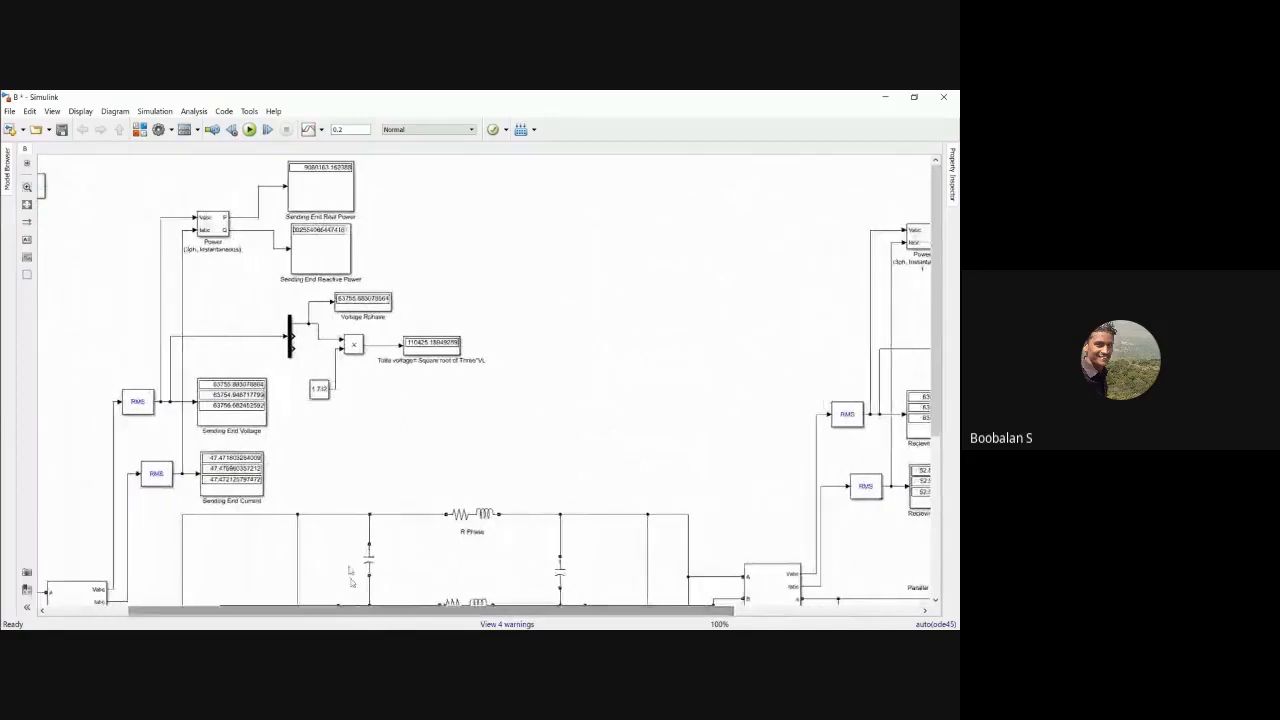
left_click_drag(83, 197, 436, 452)
left_click(569, 306)
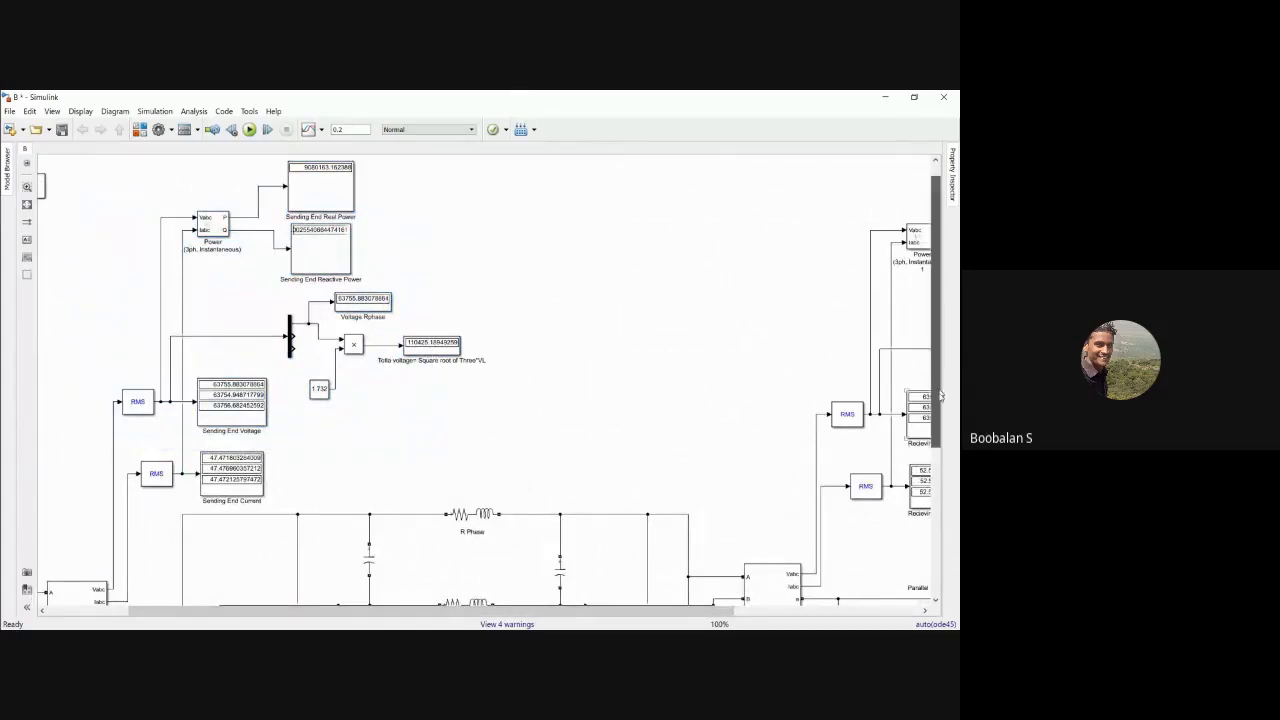
left_click_drag(940, 396, 948, 350)
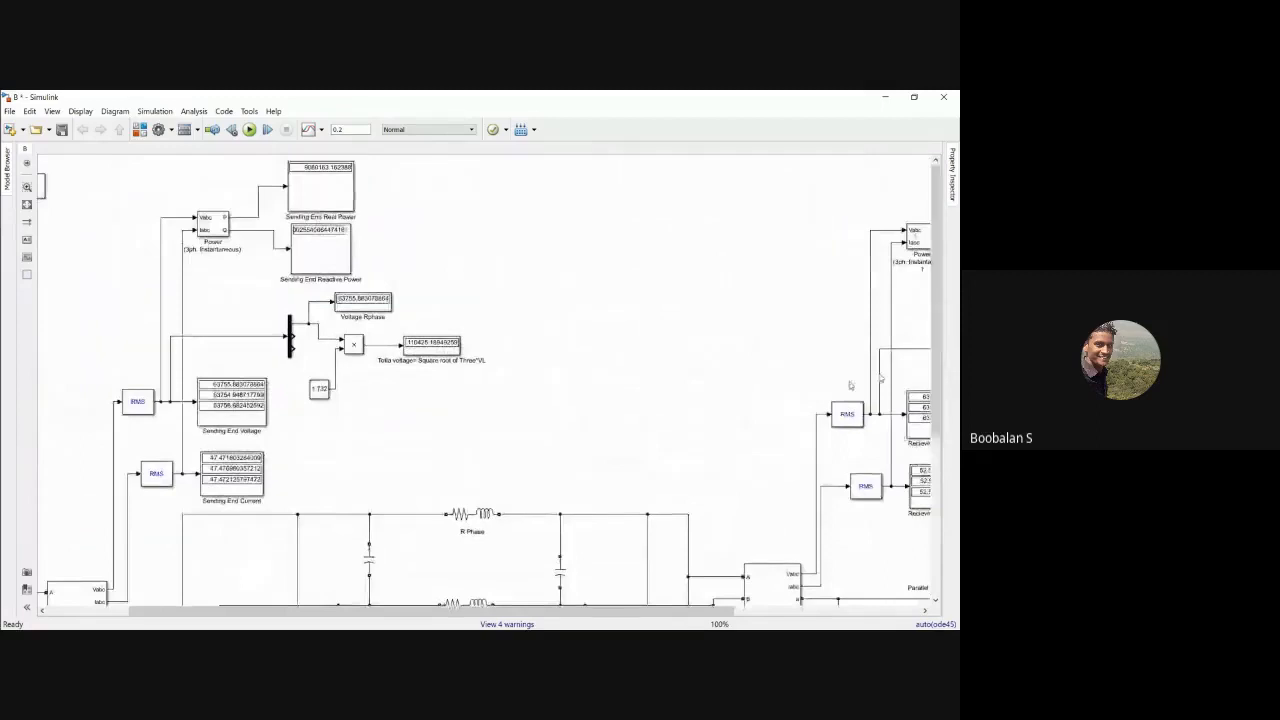
Shift the sending-end demux together with its product, 1.732 constant and voltage displays slightly closer to the RMS blocks.
left_click_drag(275, 305, 433, 404)
left_click_drag(290, 335, 265, 332)
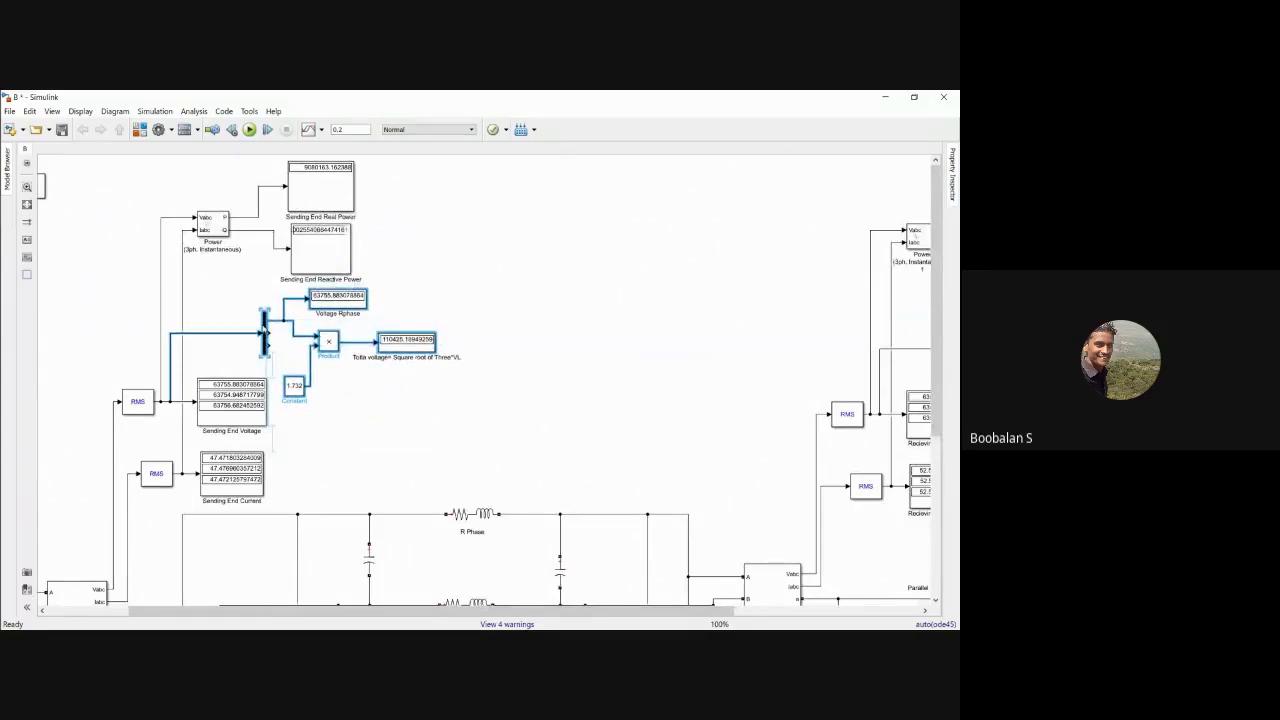
left_click(540, 310)
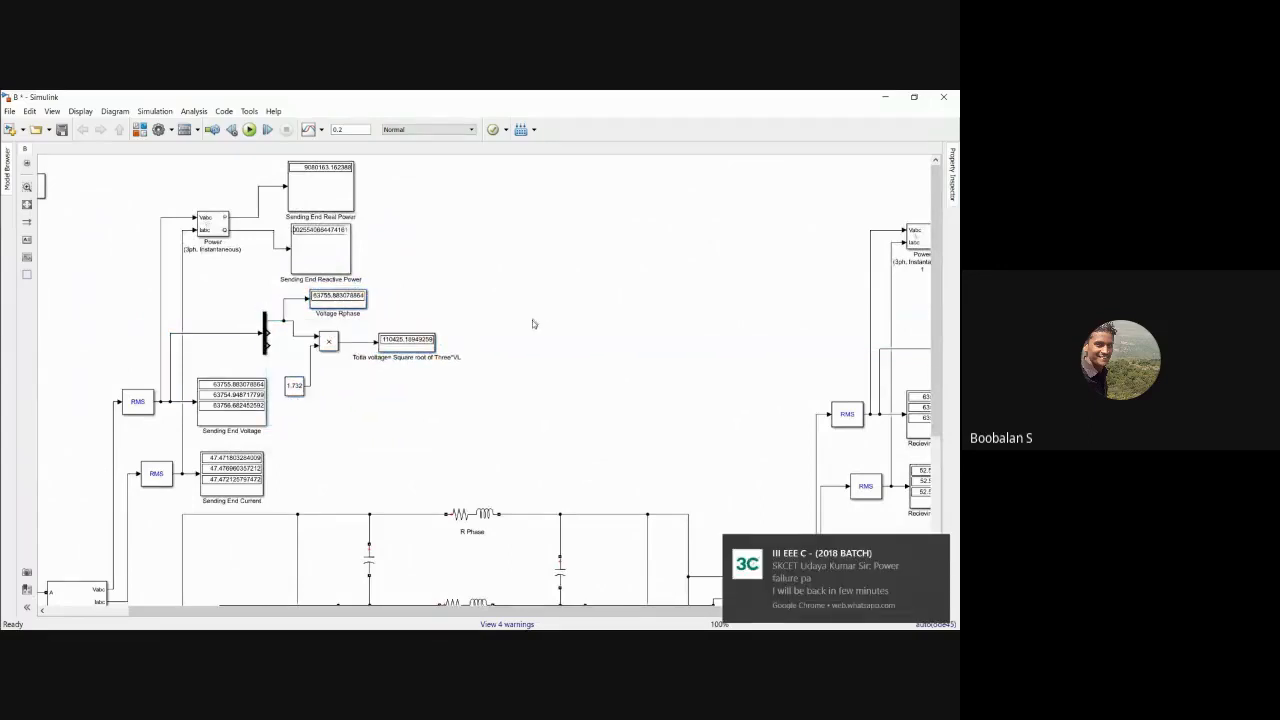
Switch to the TX presentation in PowerPoint, review the voltage regulation and transmission efficiency formulas, and return to the Simulink model.
mouse_move(3, 294)
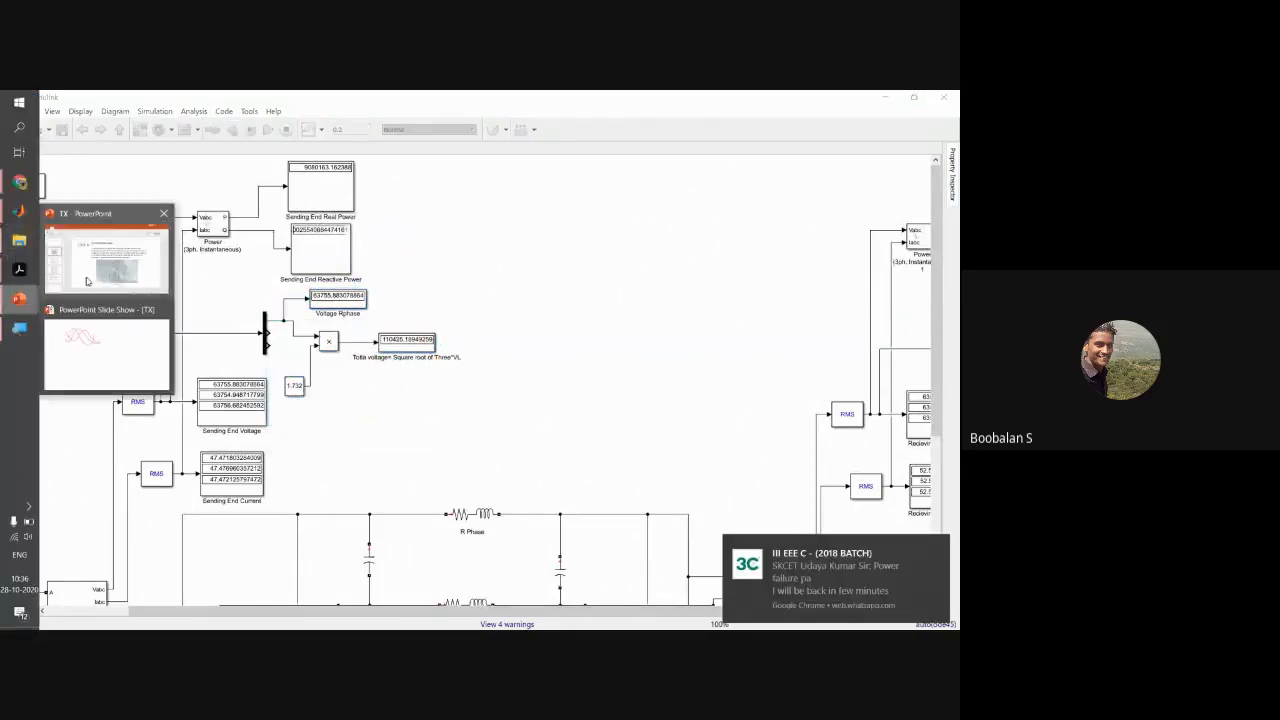
left_click(165, 260)
scroll(376, 415, "down", 3)
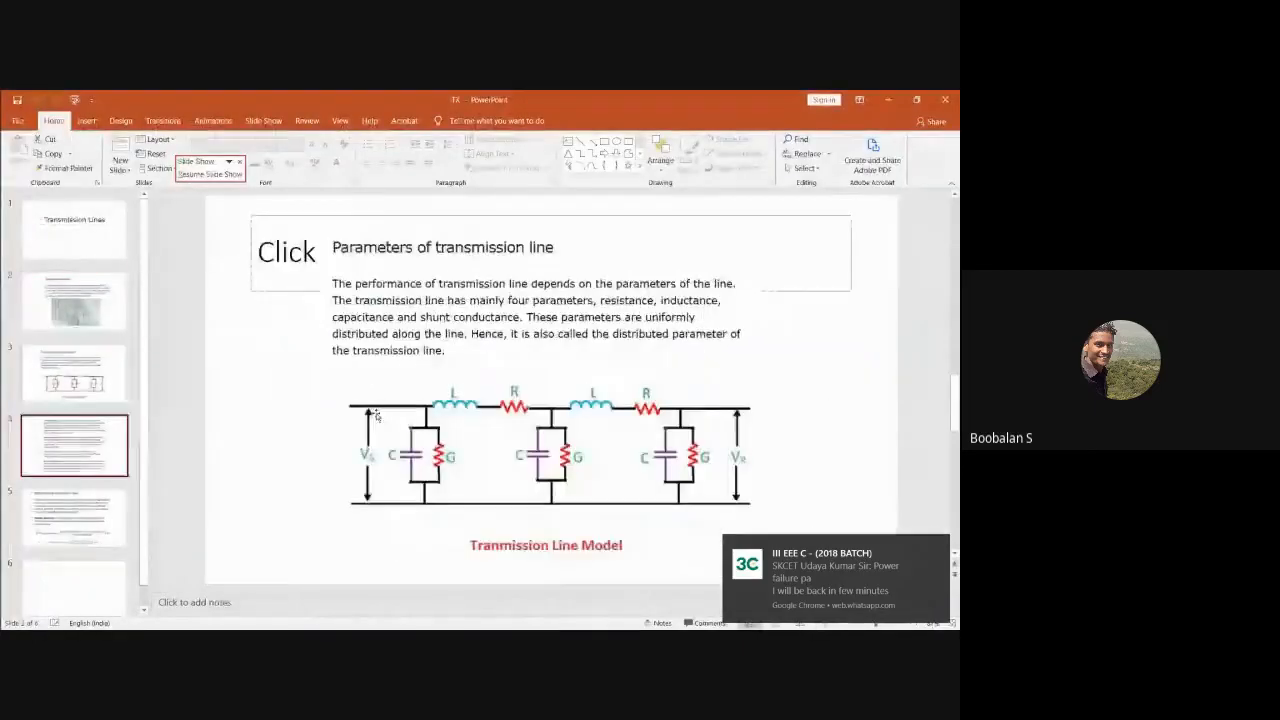
scroll(376, 413, "up", 1)
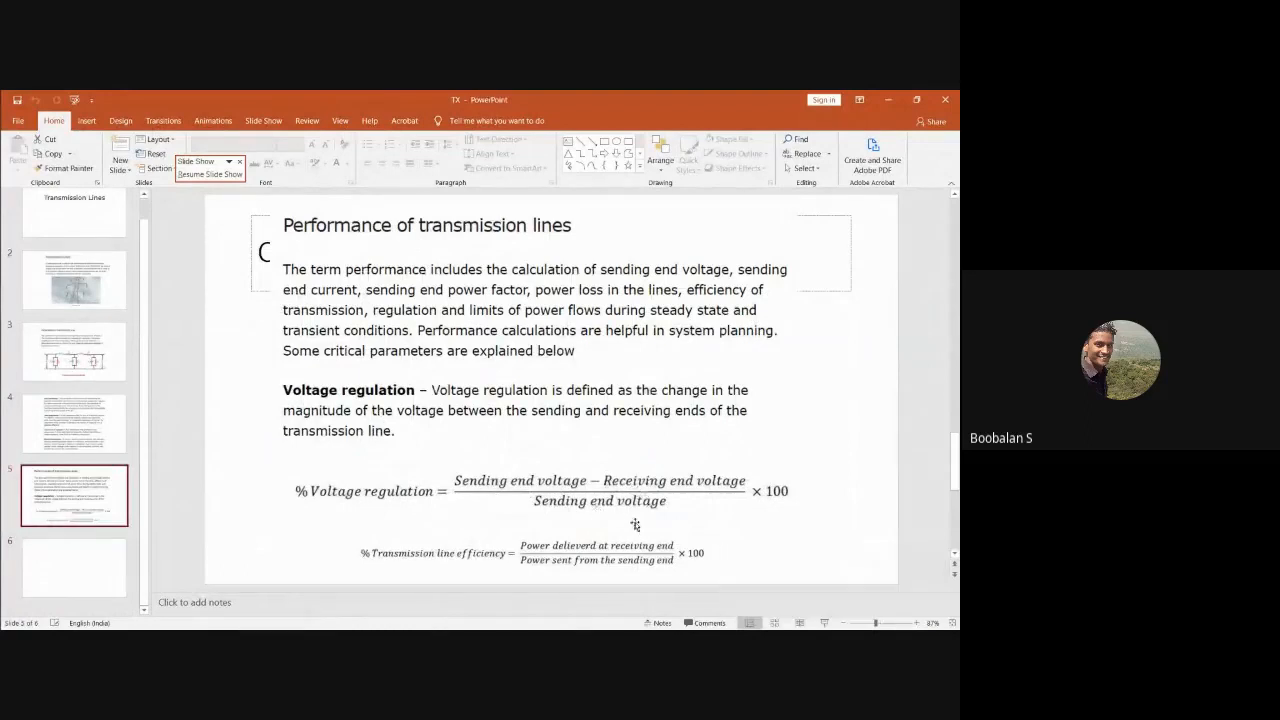
left_click(893, 100)
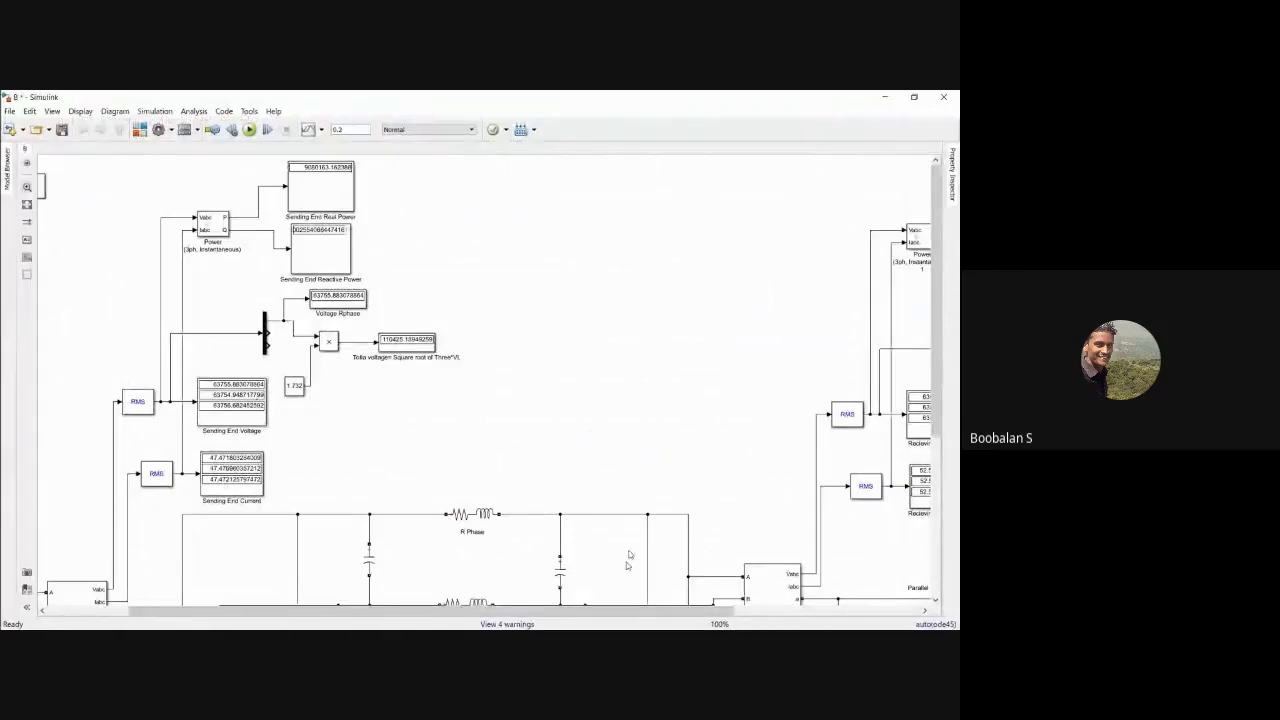
left_click_drag(618, 616, 530, 614)
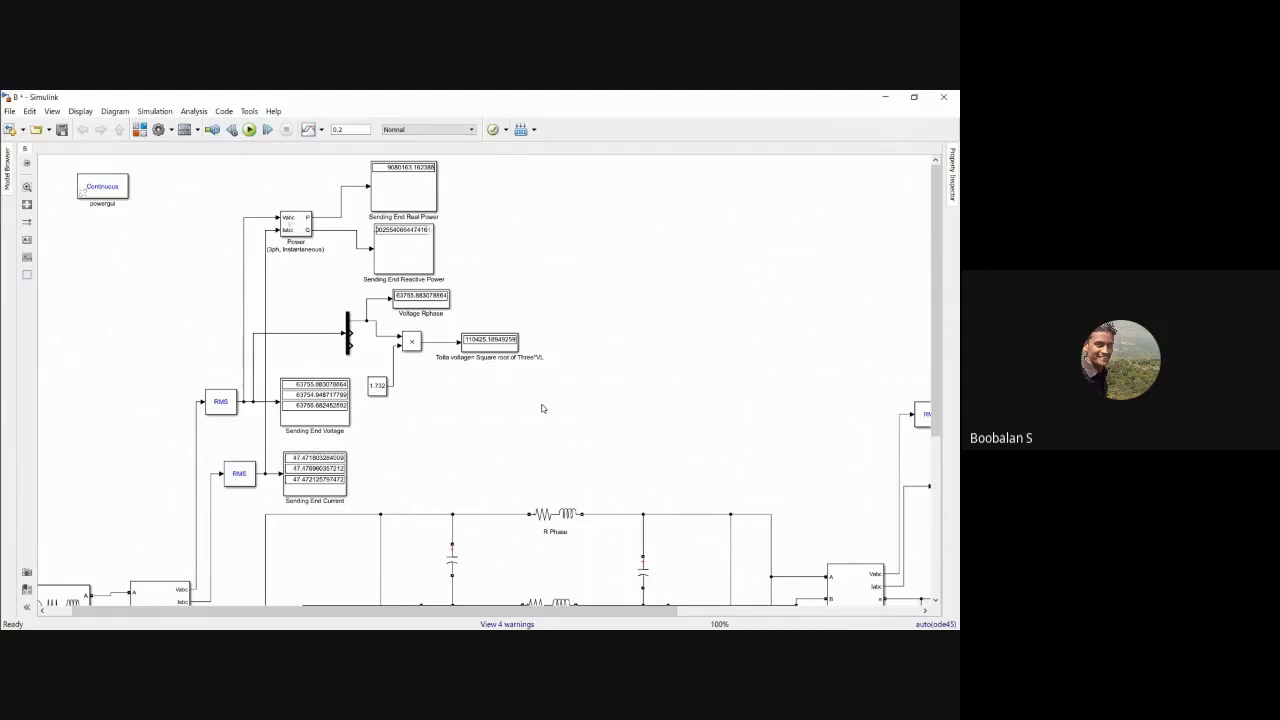
key("alt+Tab")
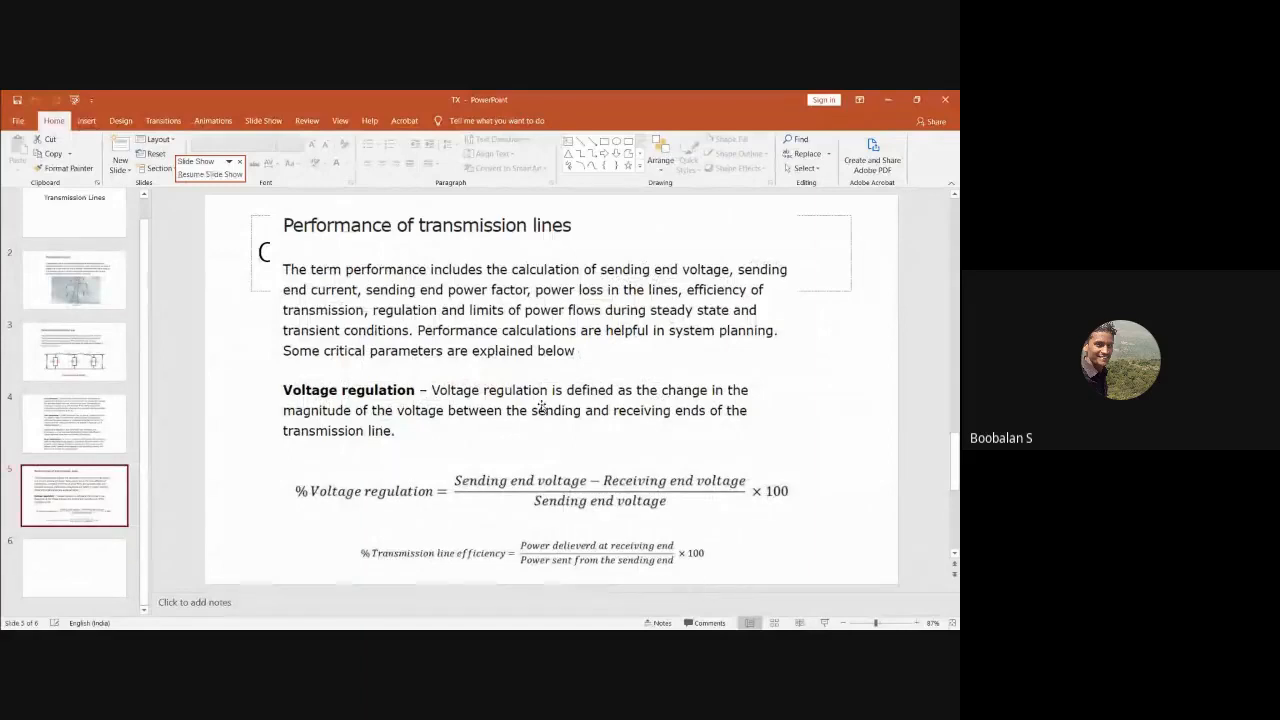
key("alt+Tab")
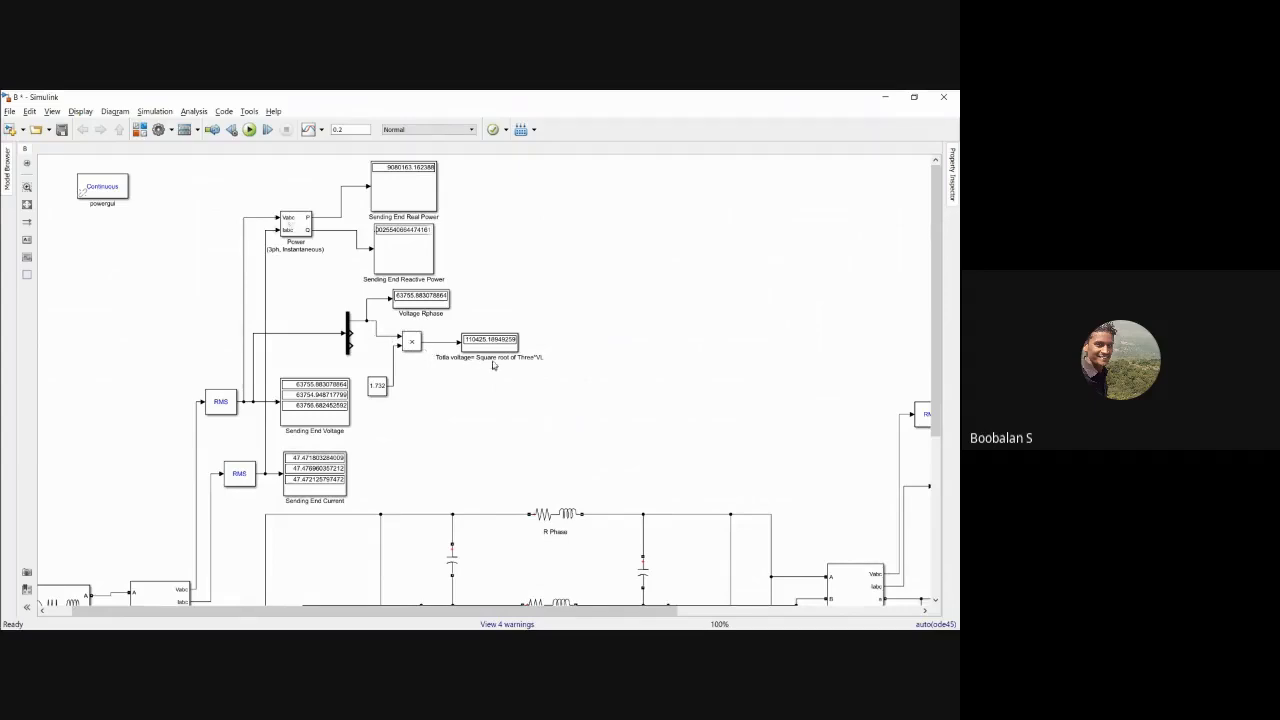
Add a Subtract block in the empty area between the sending-end and receiving-end measurements.
double_click(631, 354)
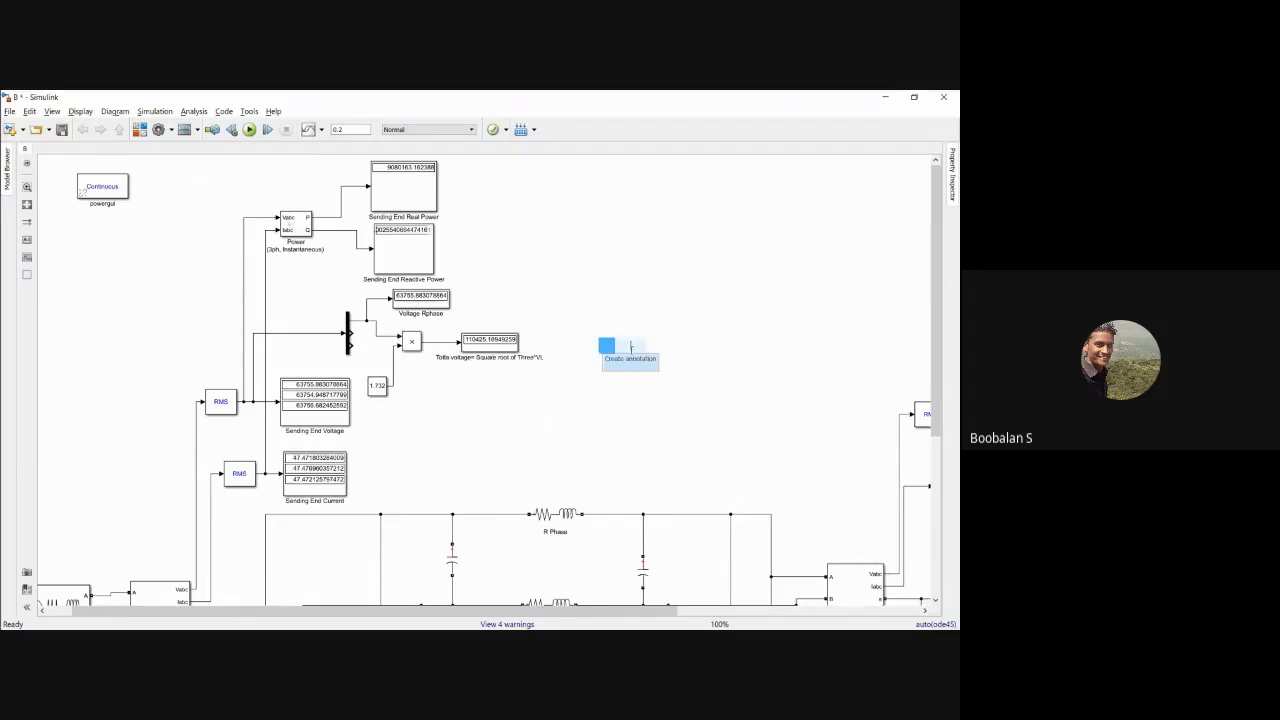
type("sub")
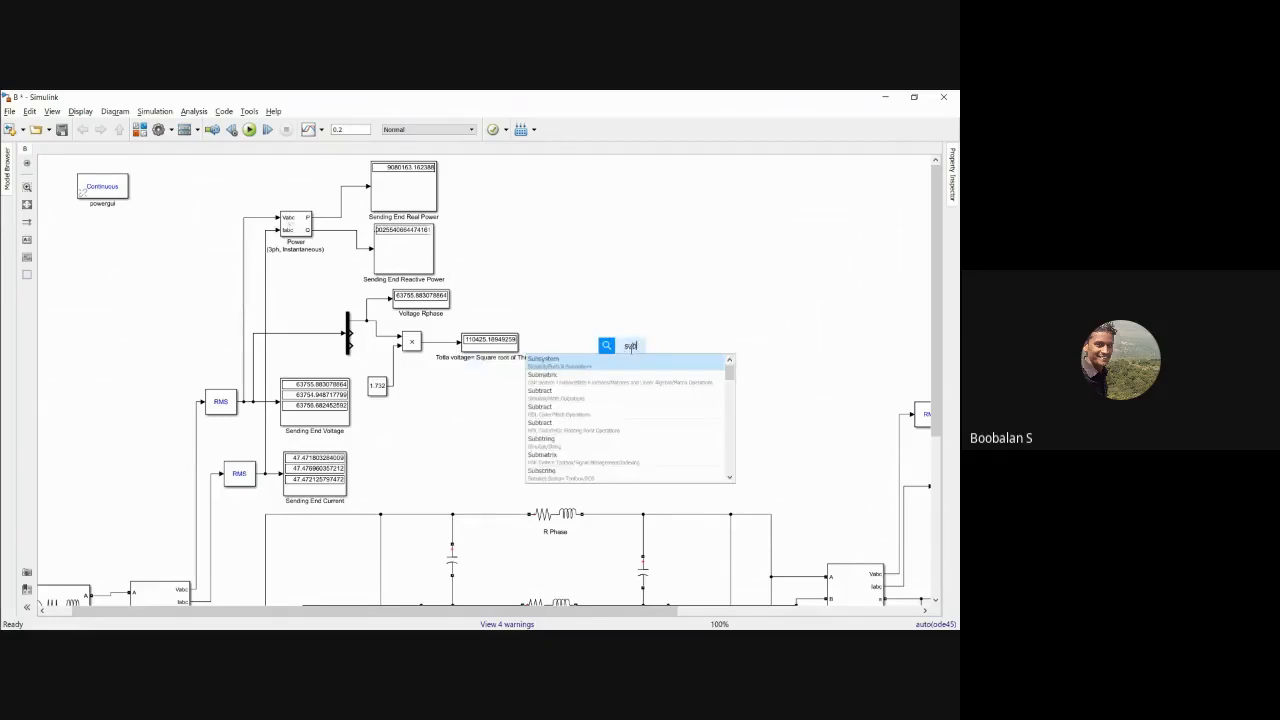
left_click(578, 399)
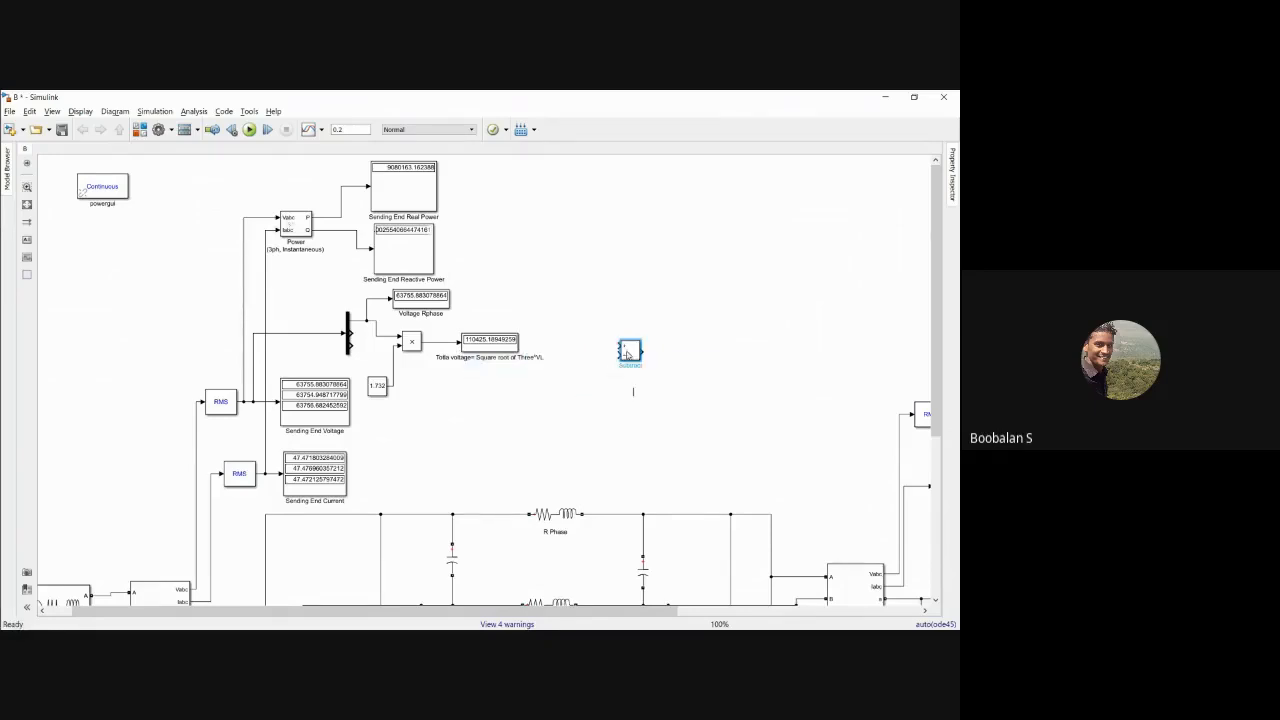
left_click(571, 393)
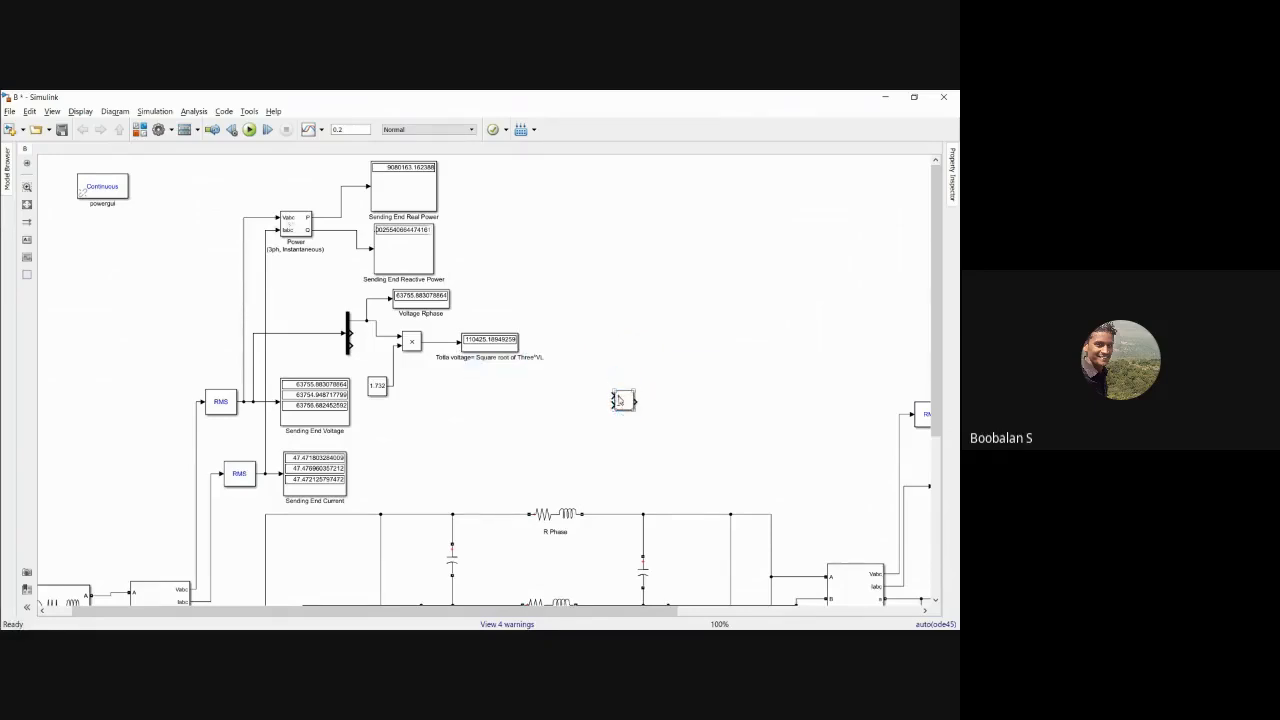
Connect the Subtract block's plus input to the sending-end RMS voltage signal feeding the demux, and tidy the line's route.
left_click_drag(613, 398, 307, 334)
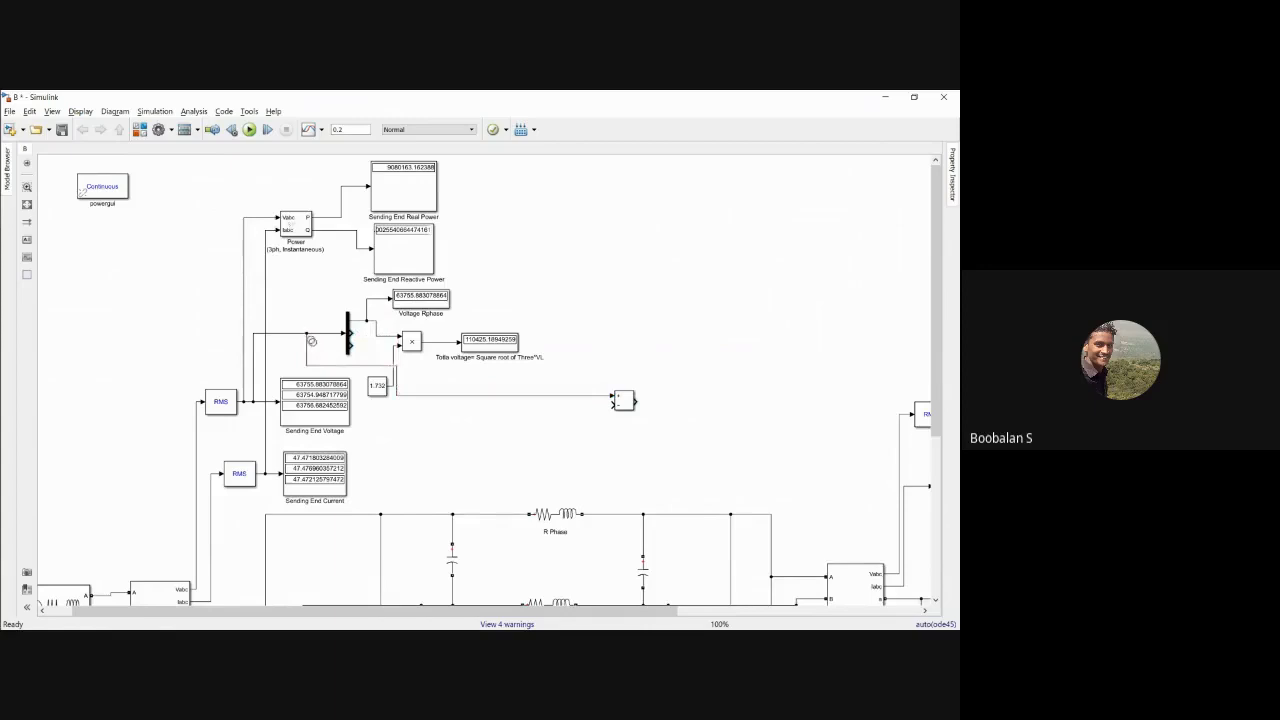
left_click_drag(368, 366, 425, 410)
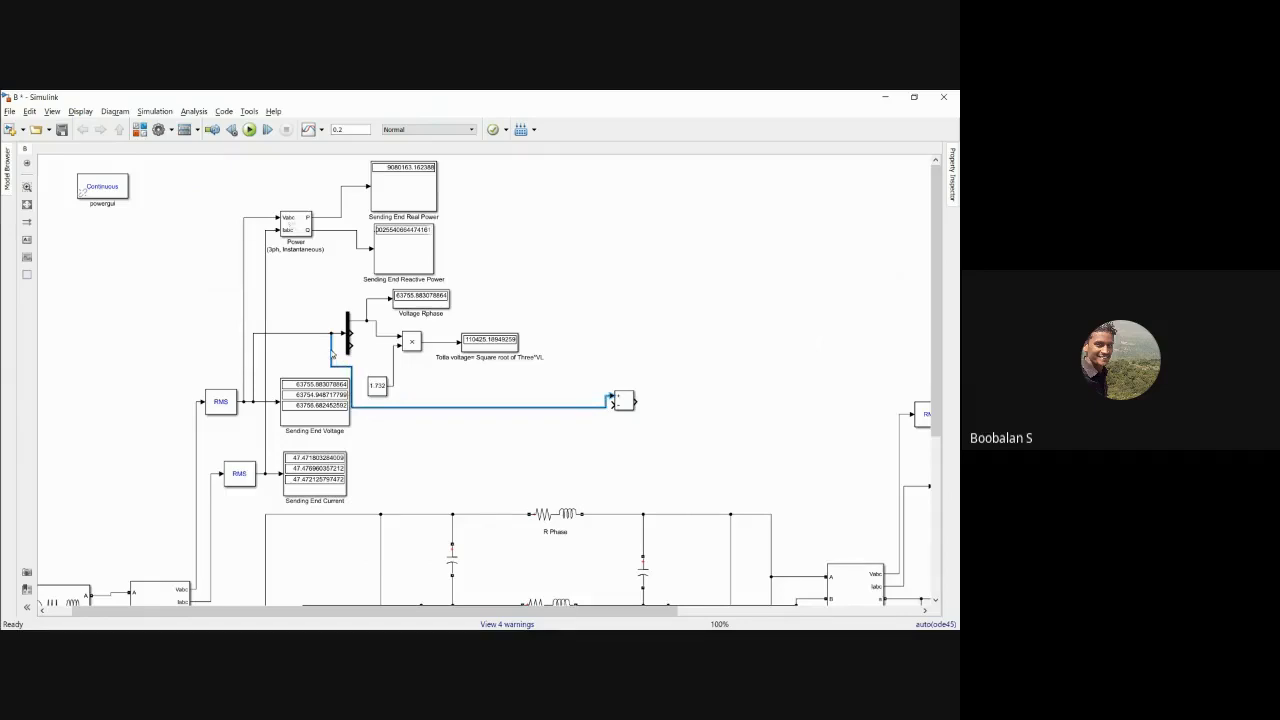
left_click_drag(334, 354, 339, 354)
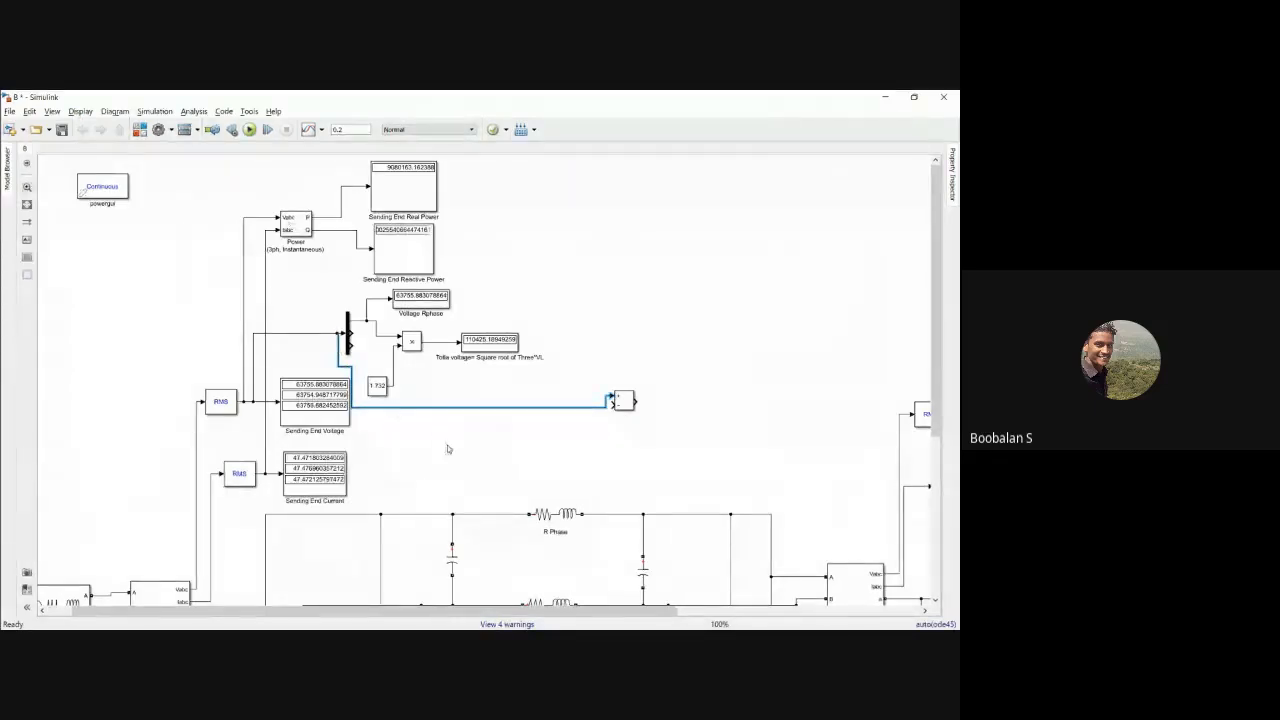
left_click_drag(624, 400, 636, 400)
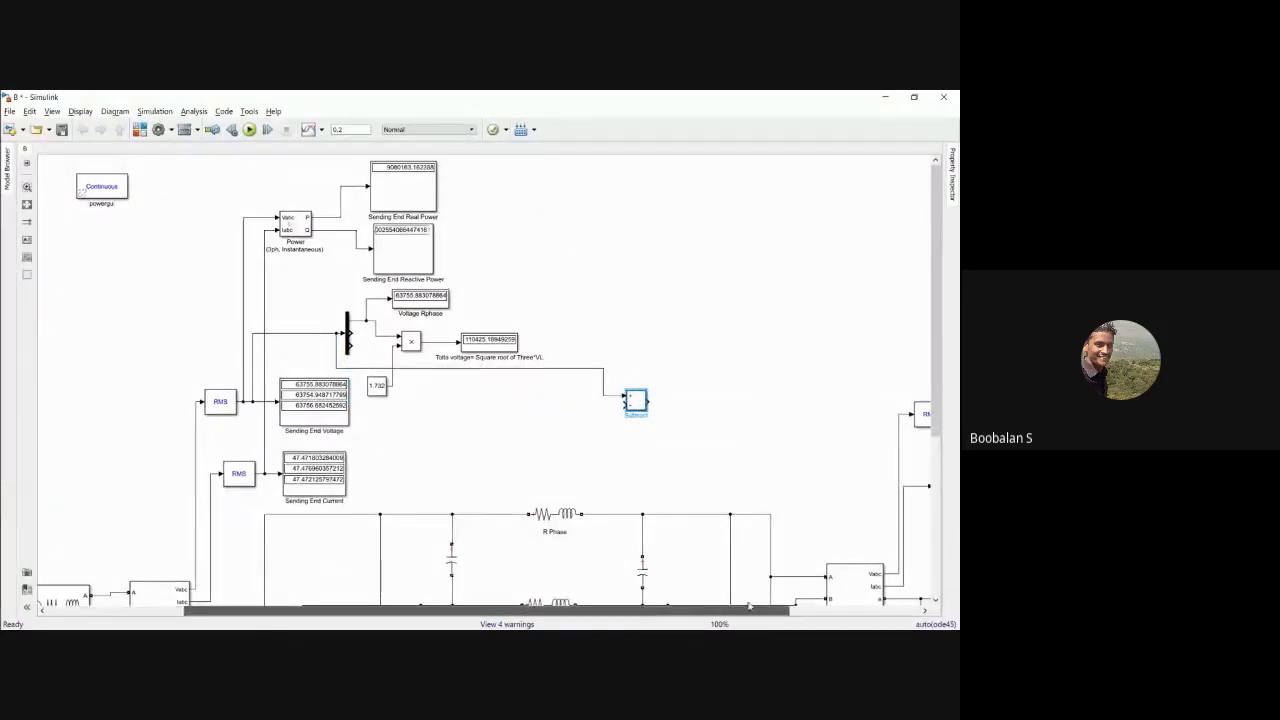
Connect the Subtract block's minus input to the receiving-end RMS voltage signal, routing the line below the block.
left_click_drag(640, 610, 818, 594)
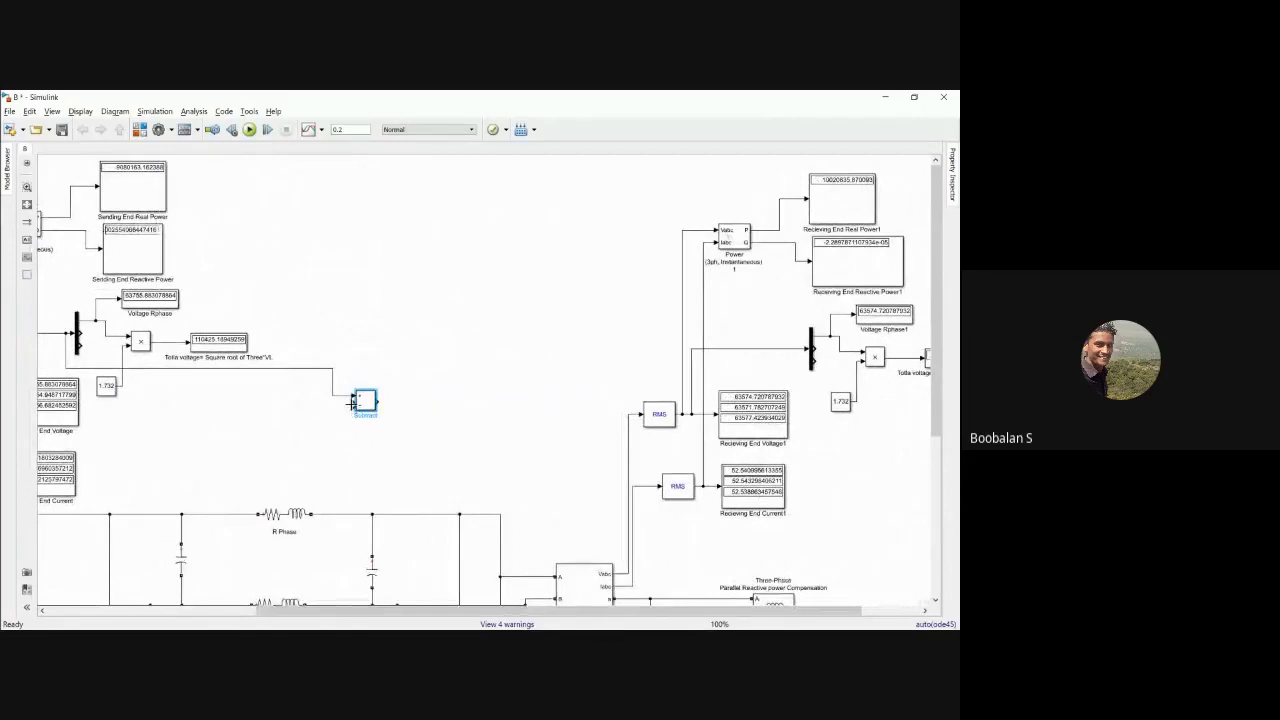
left_click_drag(353, 404, 691, 358)
left_click_drag(383, 359, 371, 405)
left_click(402, 338)
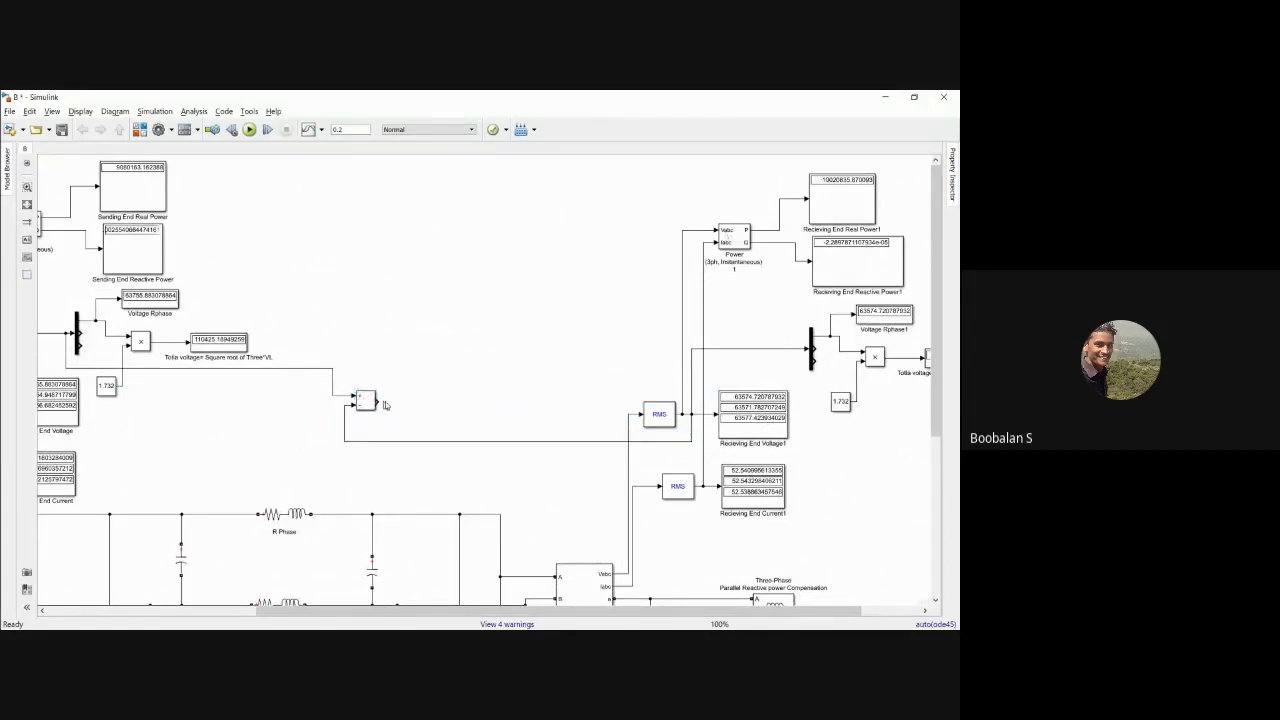
Add a Divide block, feeding its multiply input from the Subtract output and its divide input from the sending-end RMS voltage.
double_click(466, 333)
type("d")
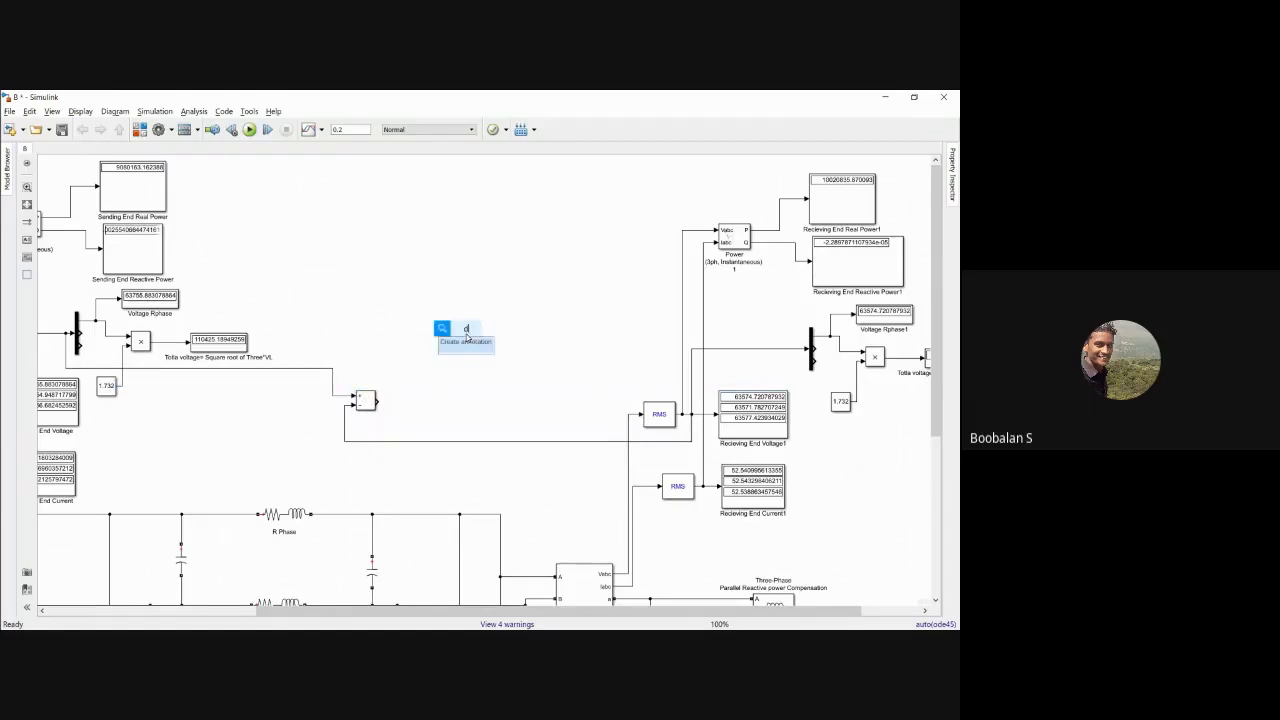
type("iv")
left_click(442, 348)
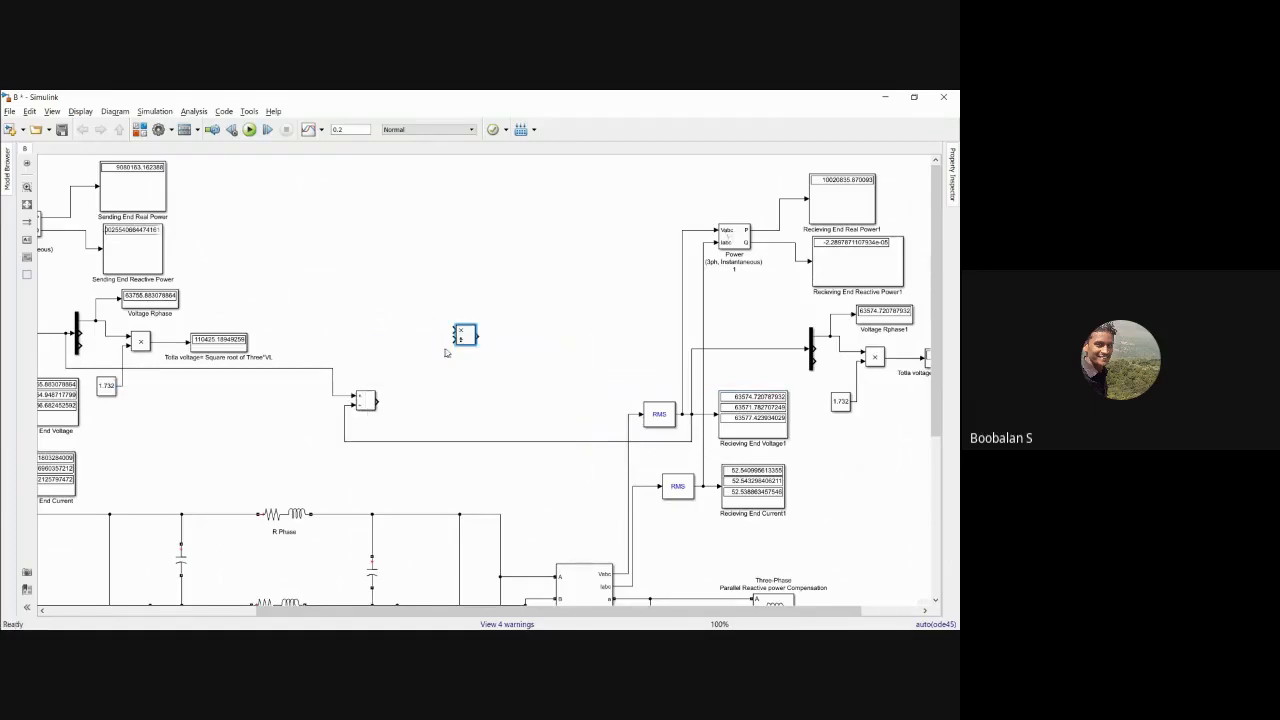
left_click_drag(455, 329, 378, 400)
left_click_drag(474, 350, 322, 368)
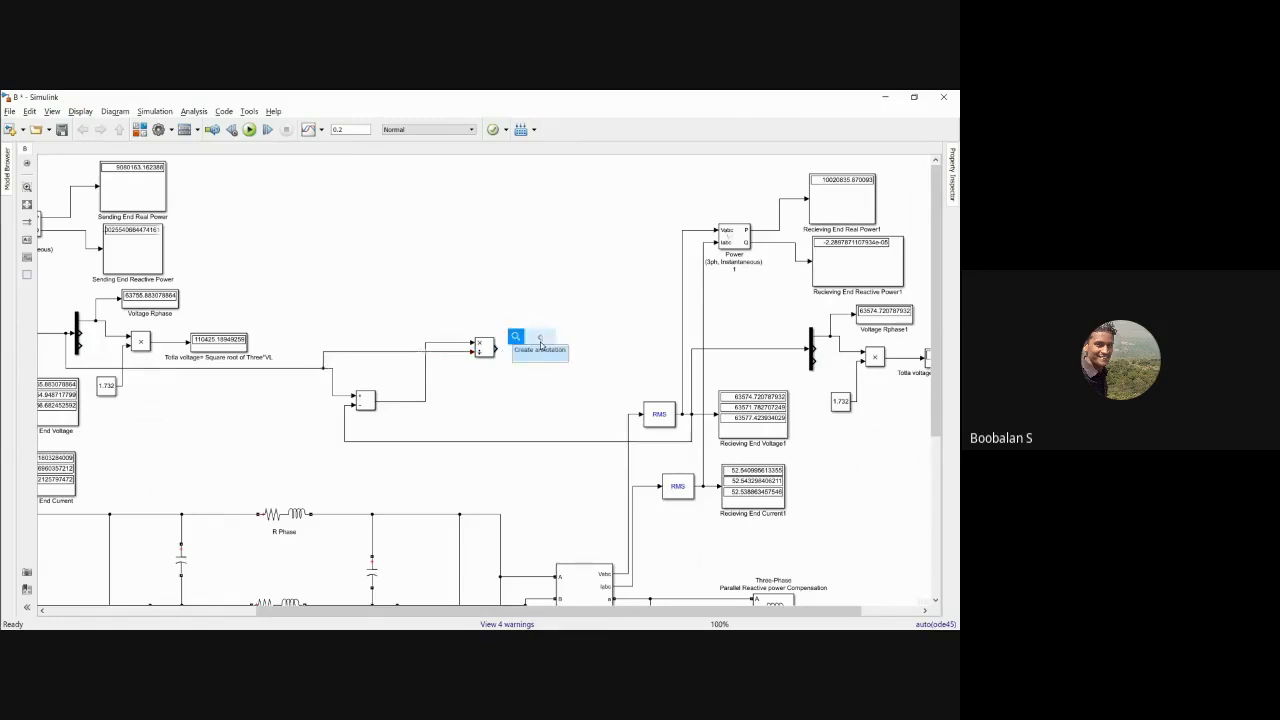
Add a Gain block with a gain of 100 after the Divide block, aligned with and fed by its output.
type("on")
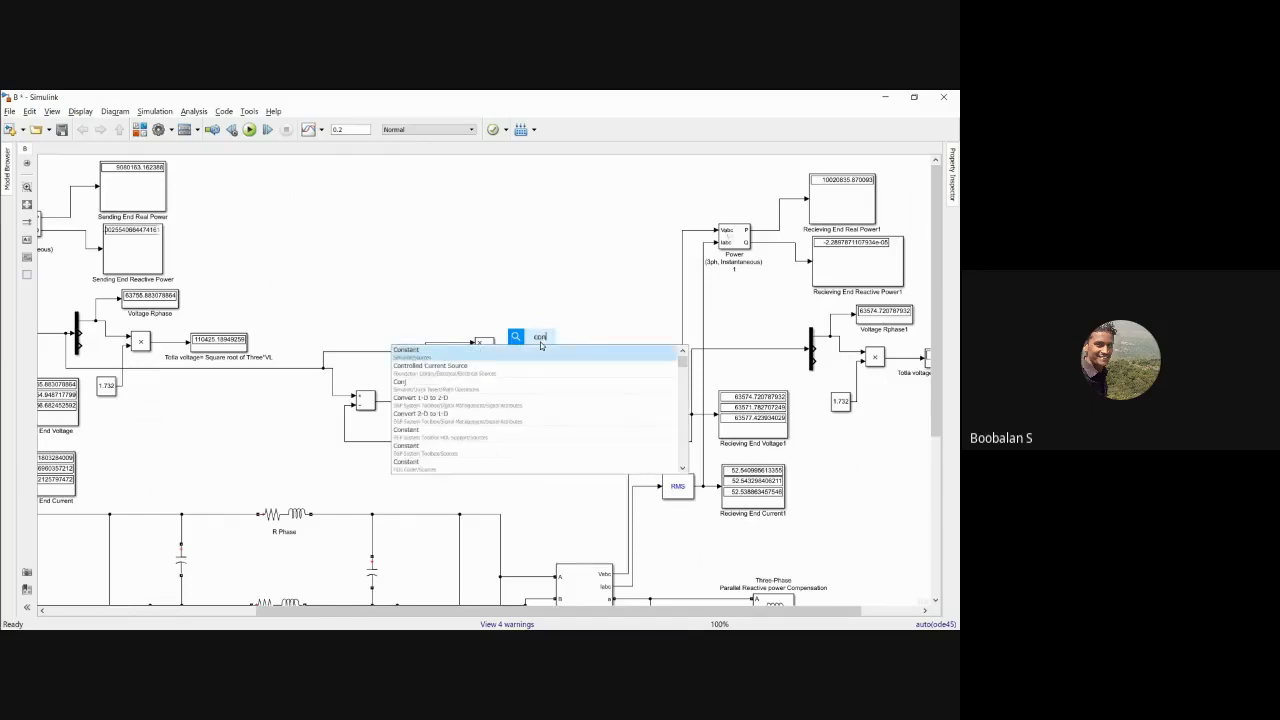
key("BackSpace")
key("BackSpace")
key("BackSpace")
type("gain")
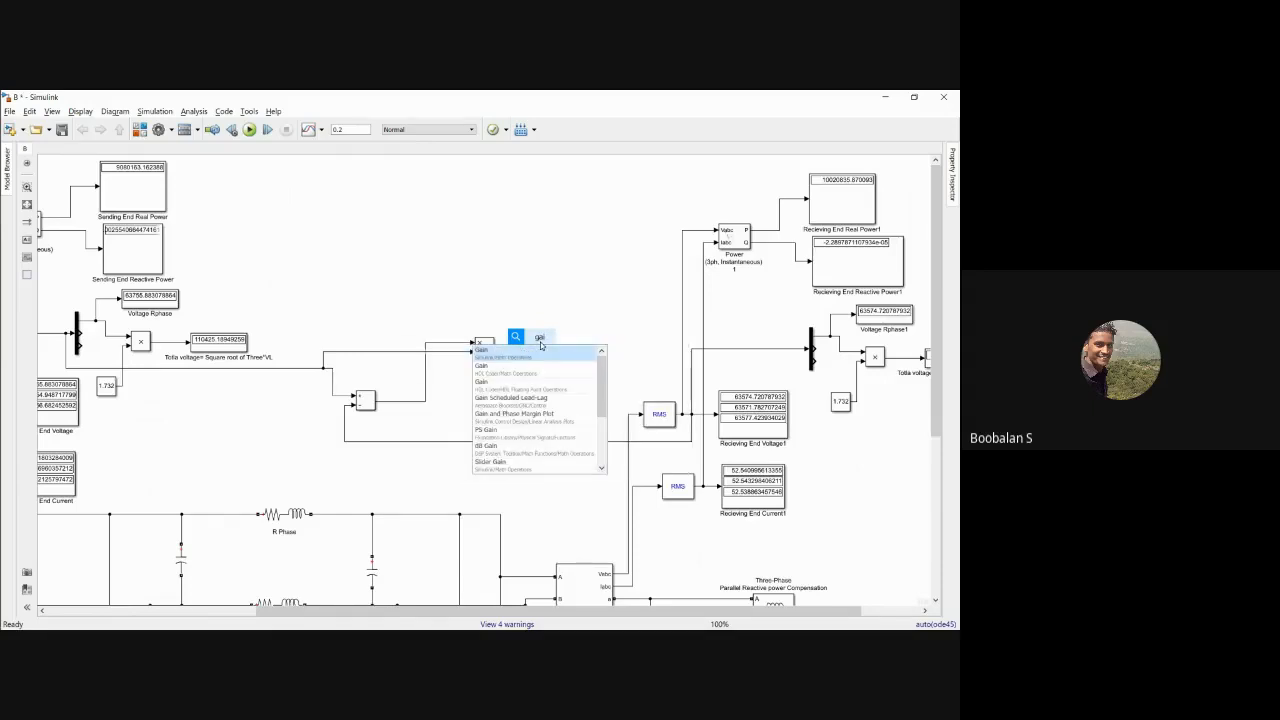
left_click(541, 358)
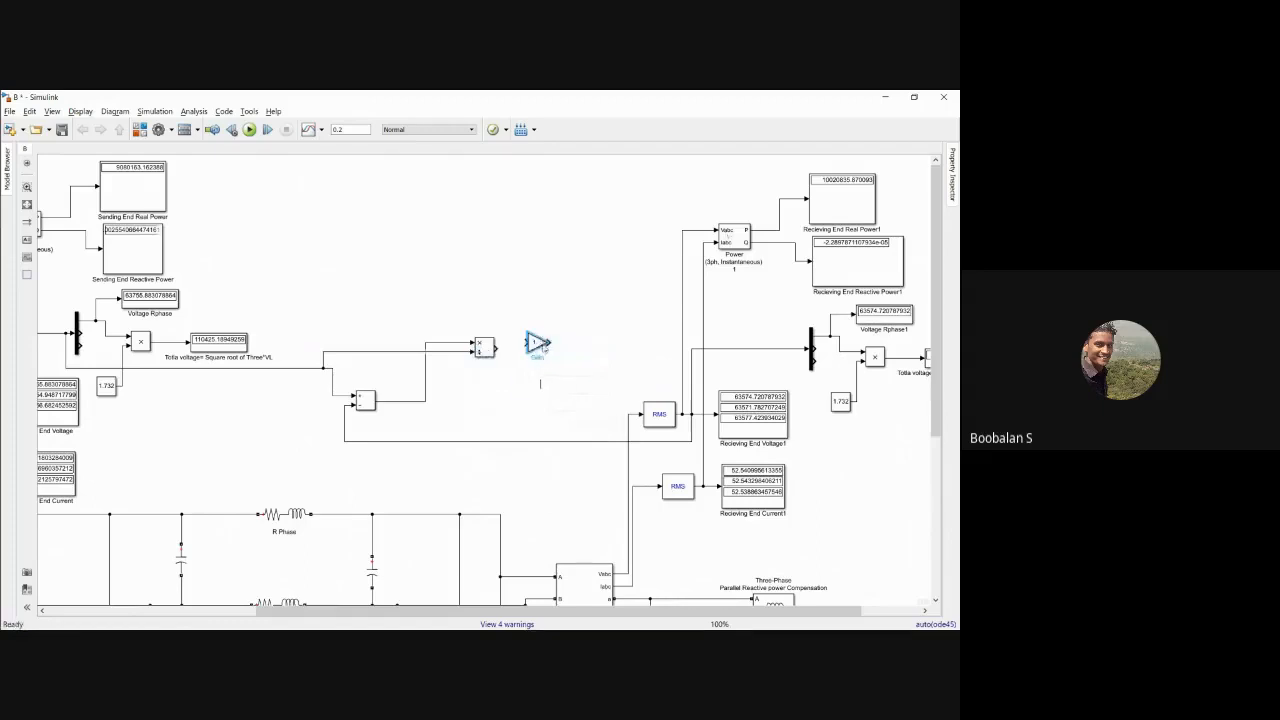
double_click(537, 342)
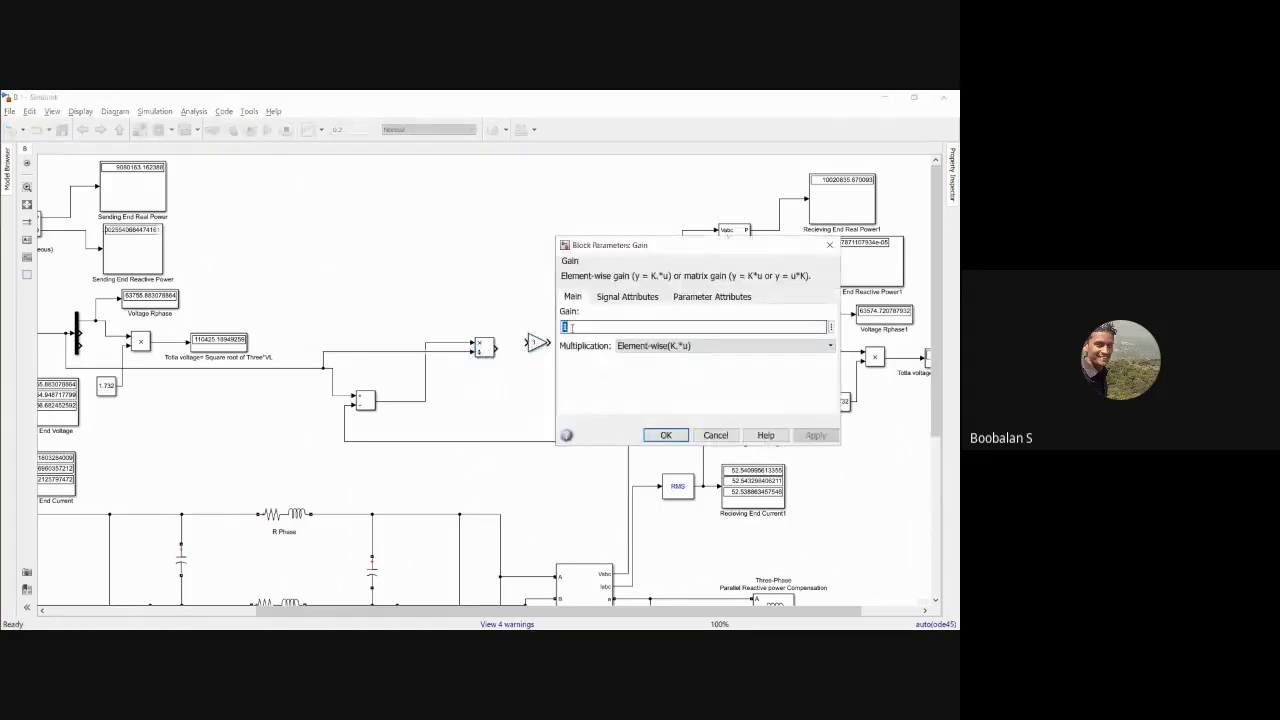
type("100")
key("Return")
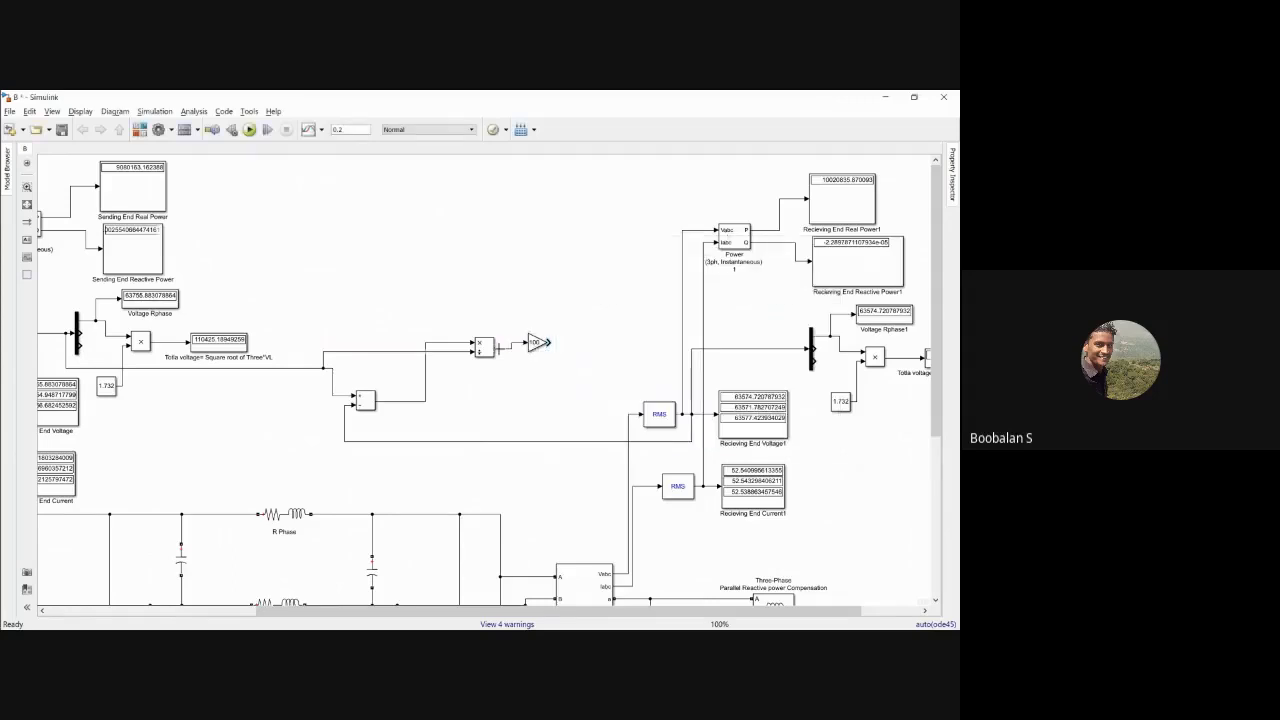
left_click_drag(538, 344, 538, 350)
Add a Display block after the Gain block and connect it to the Gain output.
left_click(548, 318)
double_click(568, 320)
type("c")
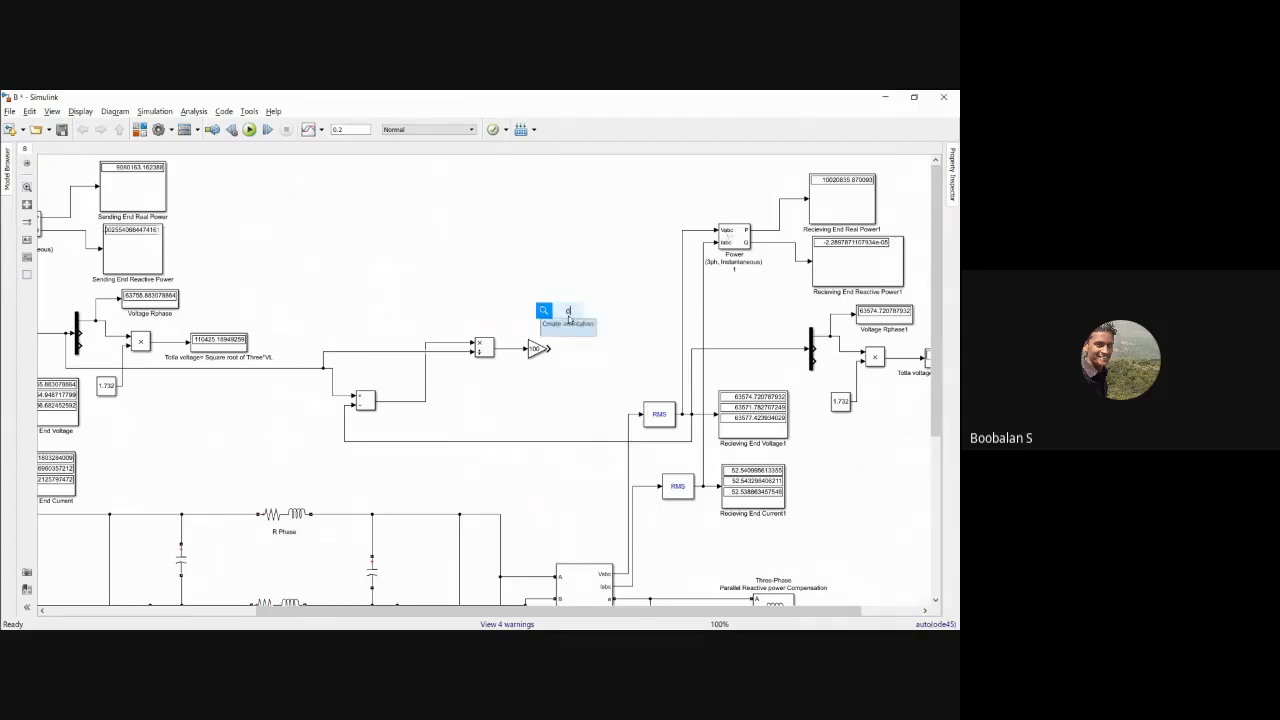
key("Return")
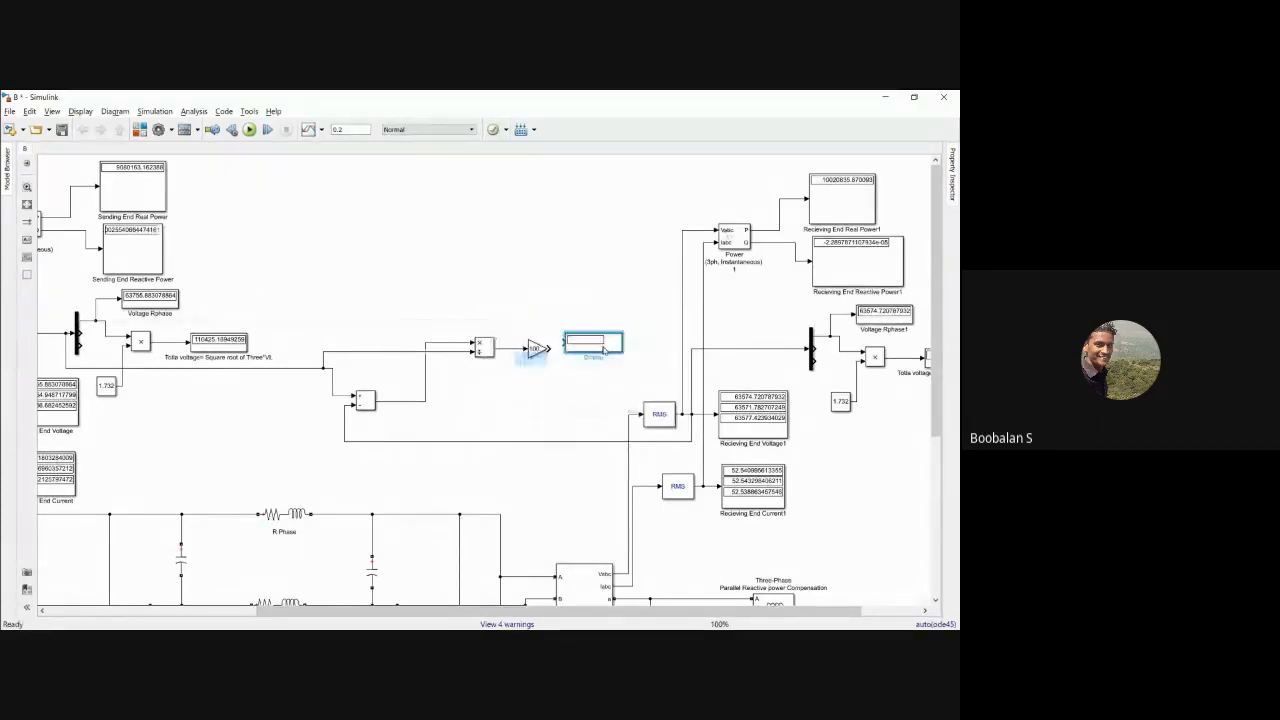
left_click_drag(604, 350, 605, 352)
left_click(557, 350)
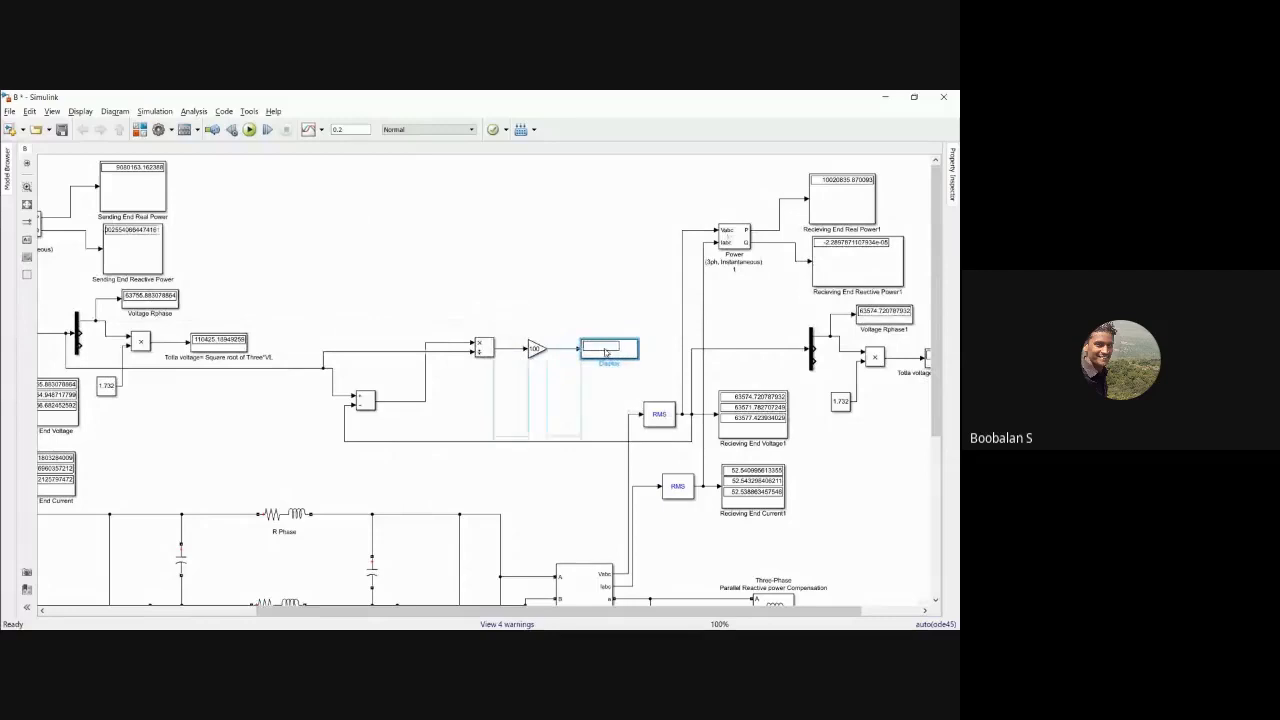
Set the new Display block's numeric format to long and enlarge the block.
double_click(619, 355)
left_click(835, 349)
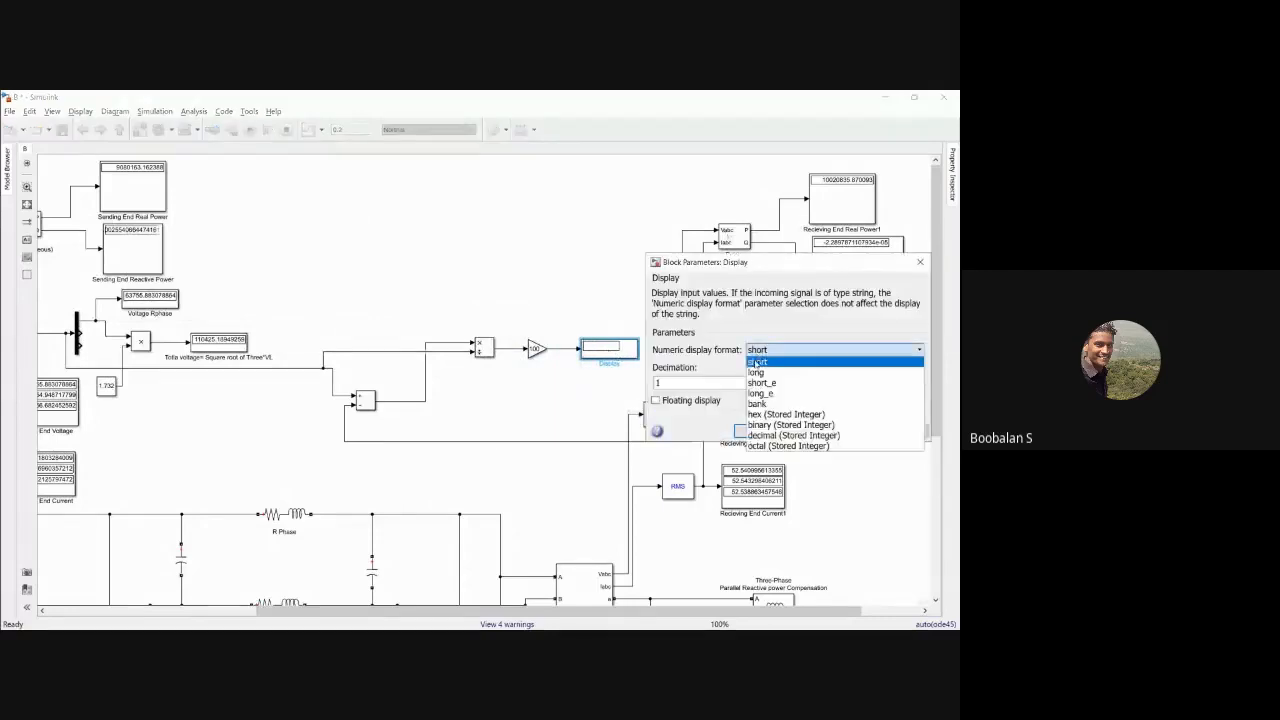
left_click(770, 373)
left_click(899, 433)
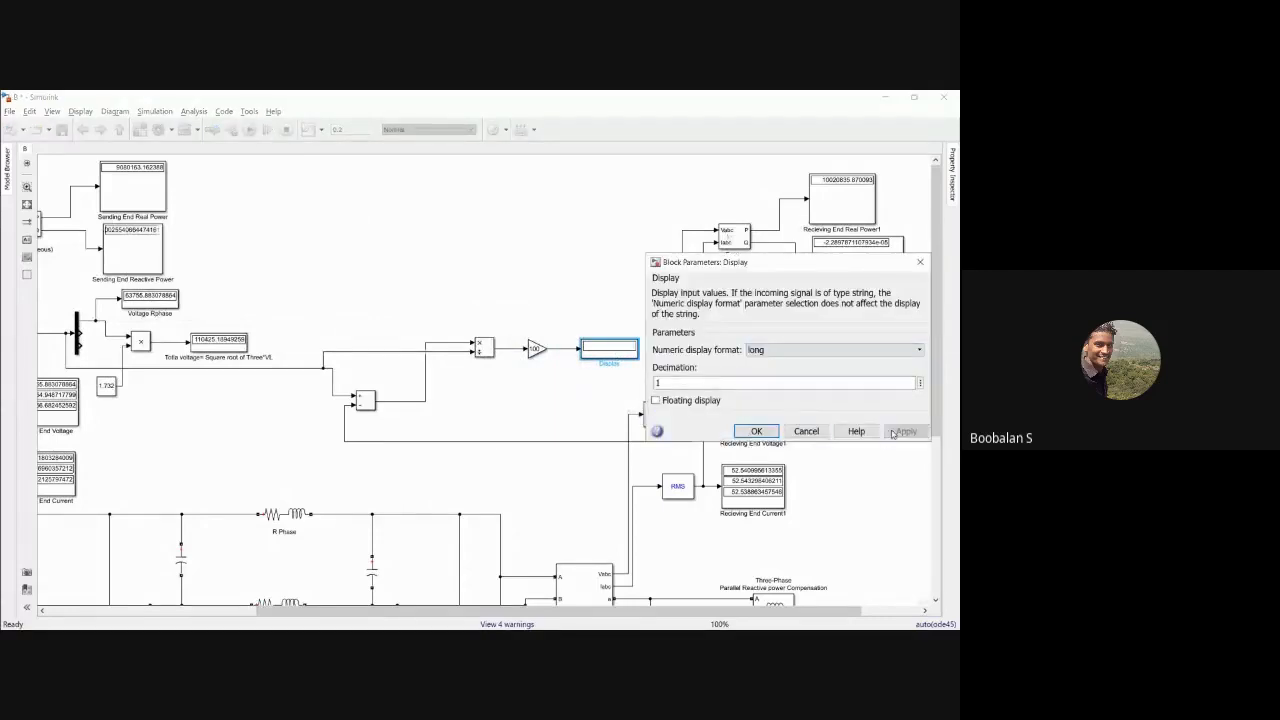
left_click(762, 433)
left_click_drag(640, 339, 656, 320)
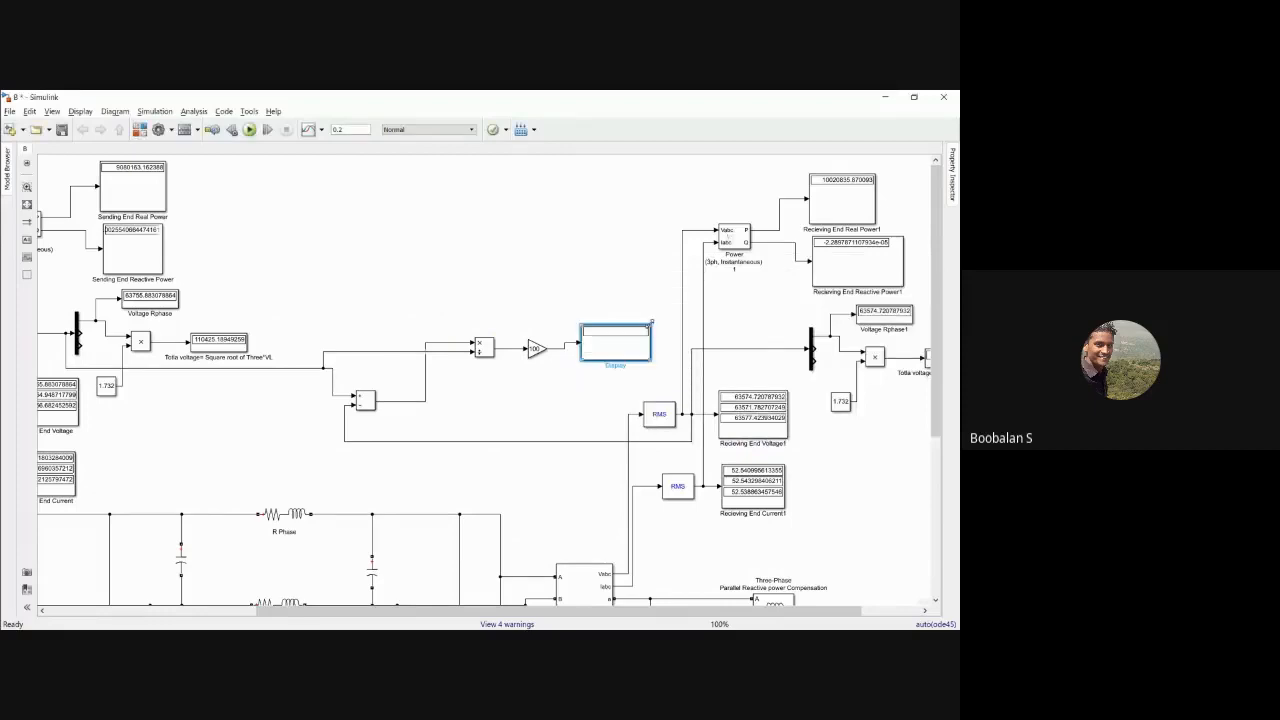
left_click(479, 291)
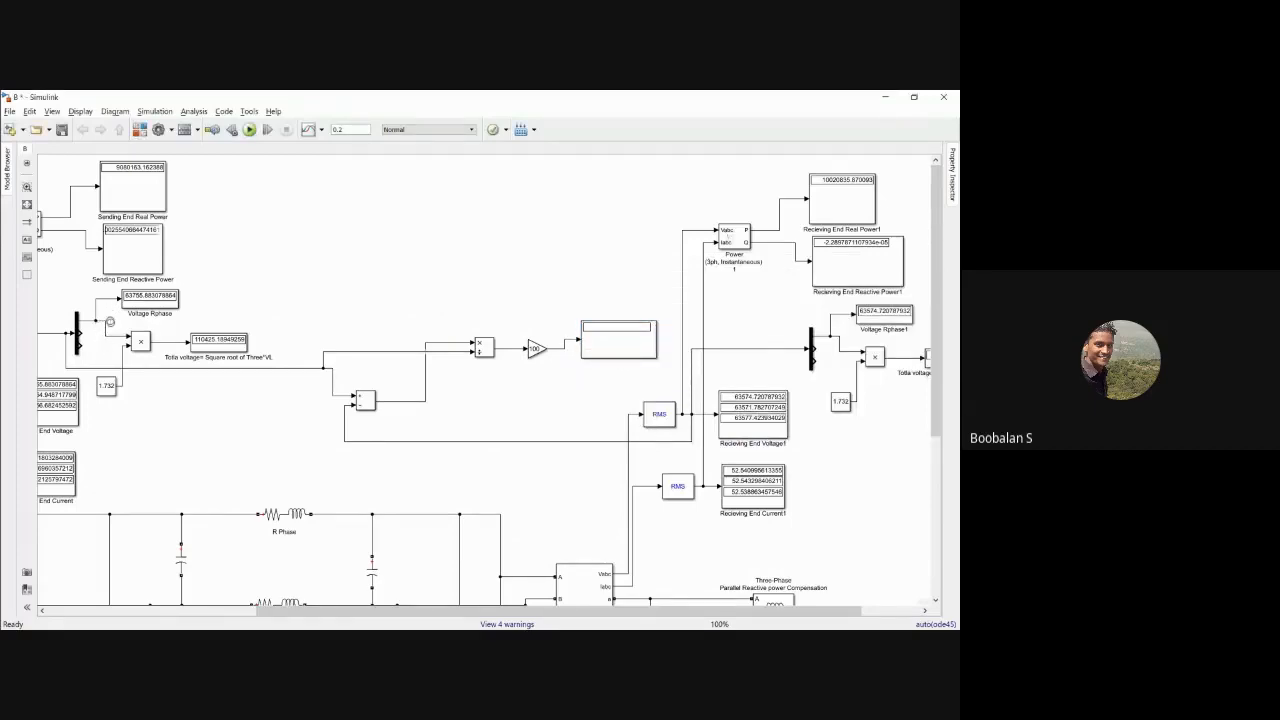
Name the new display "% Voltage Regulation" and run the simulation.
double_click(633, 346)
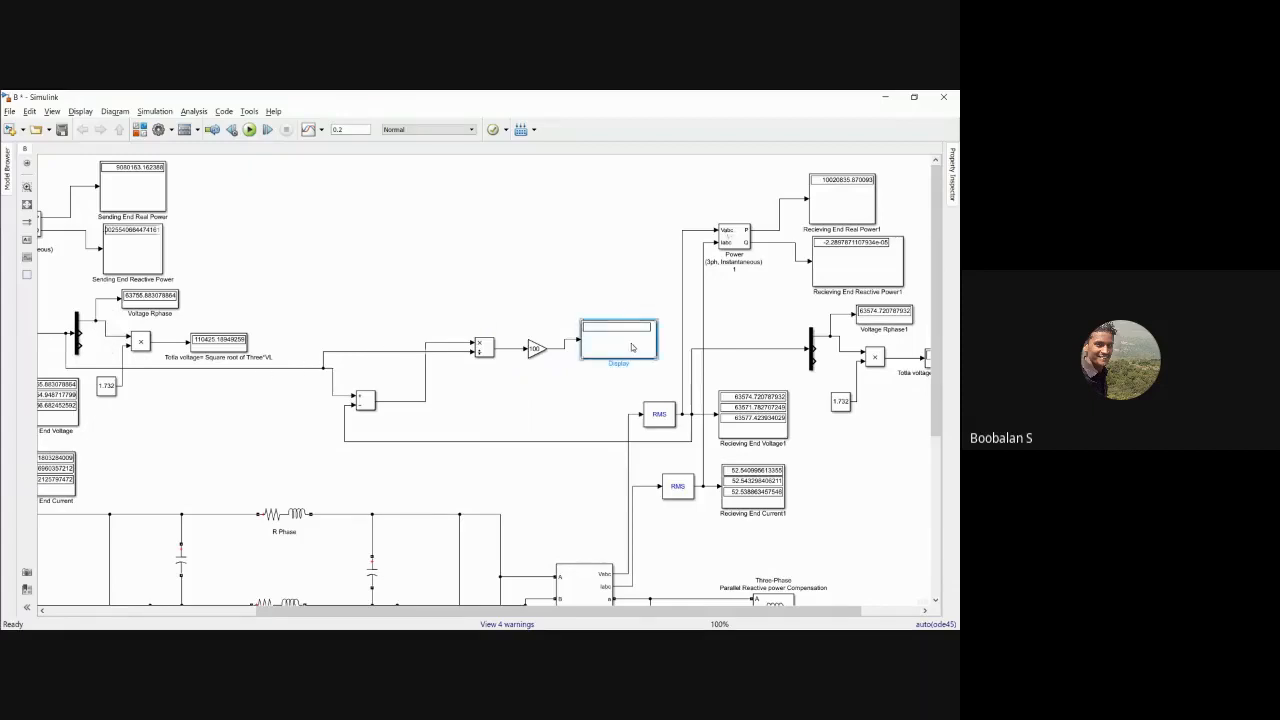
left_click(779, 421)
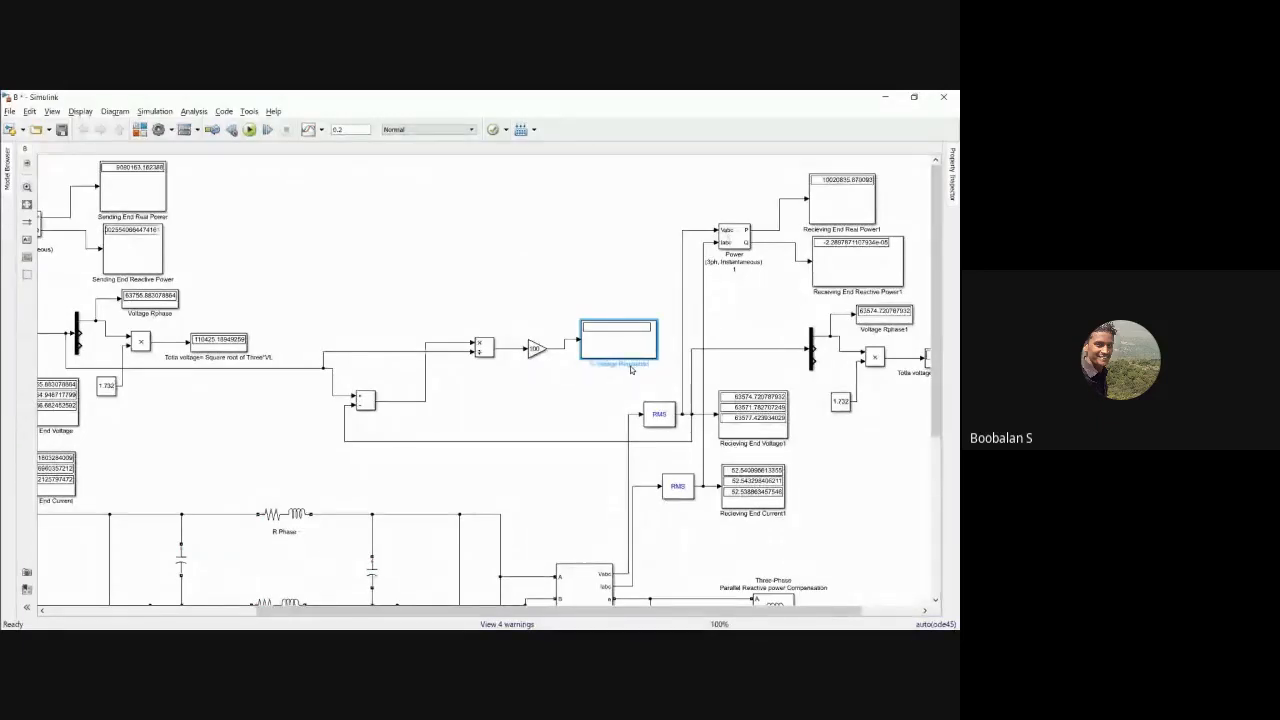
left_click(525, 358)
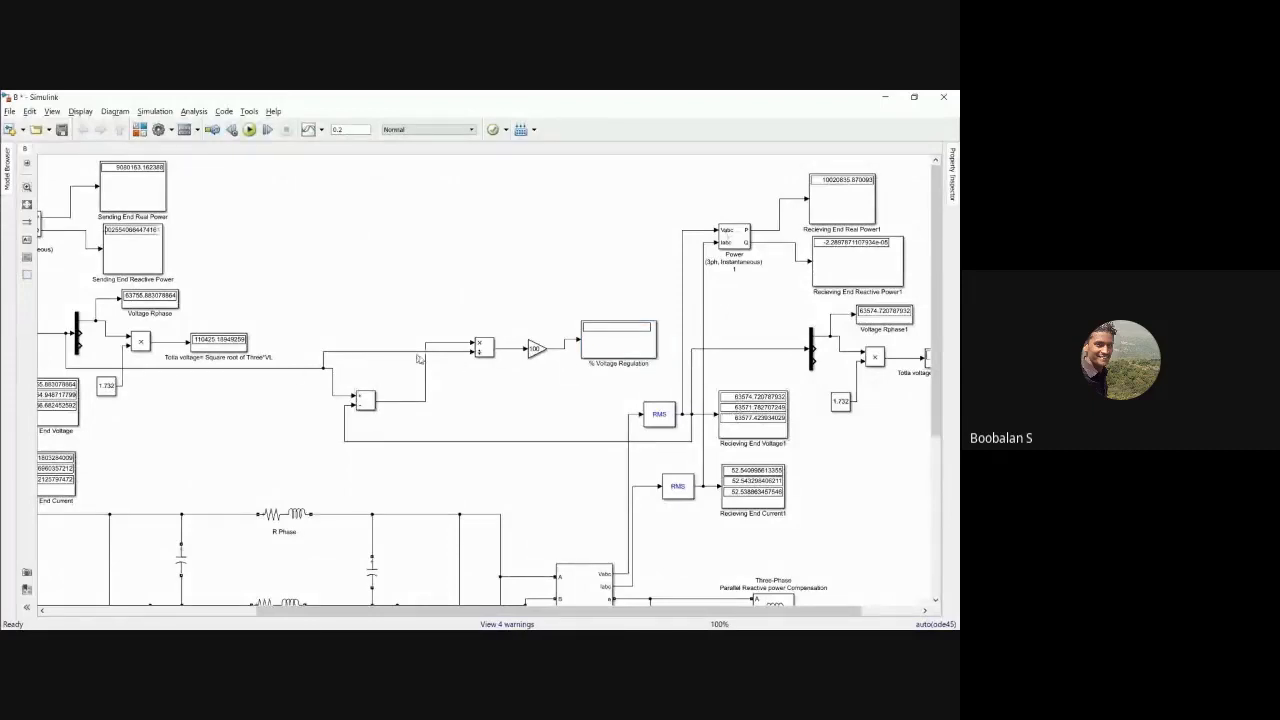
left_click(533, 350)
left_click(250, 130)
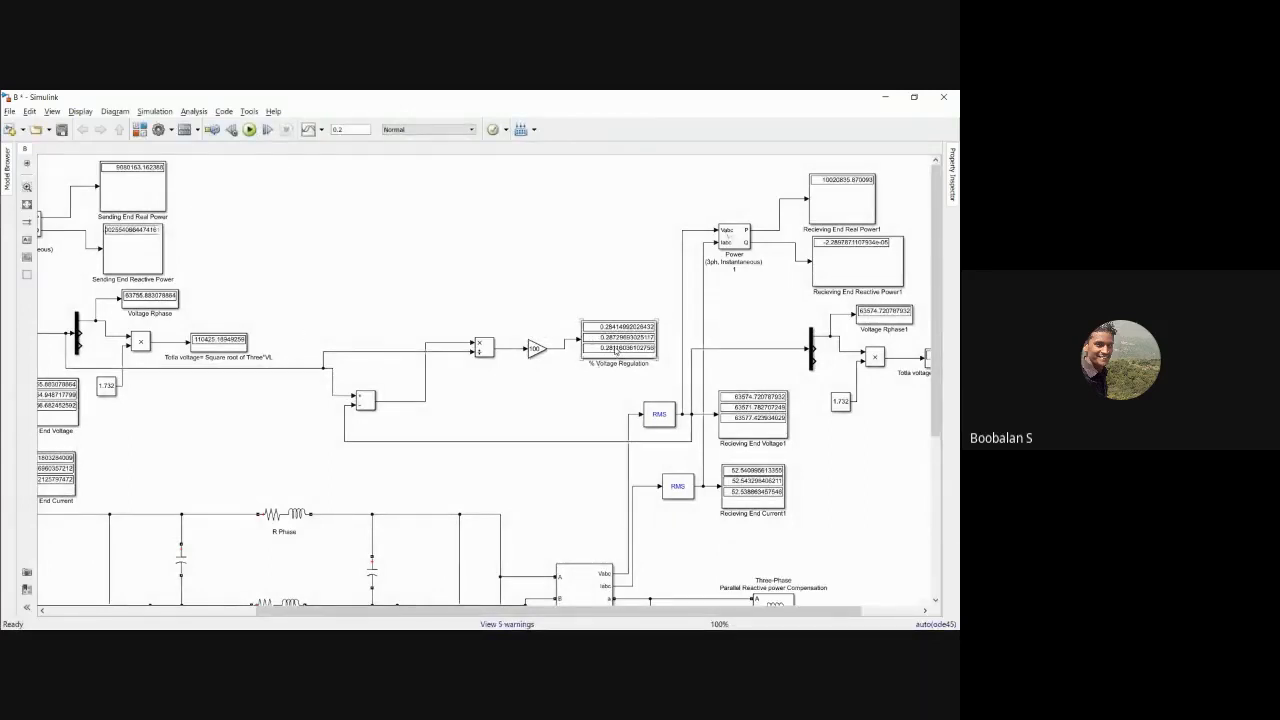
Remove the sending-end RMS line to the Subtract and Divide blocks, and feed Subtract's plus input from the sending-end total voltage product.
left_click(67, 355)
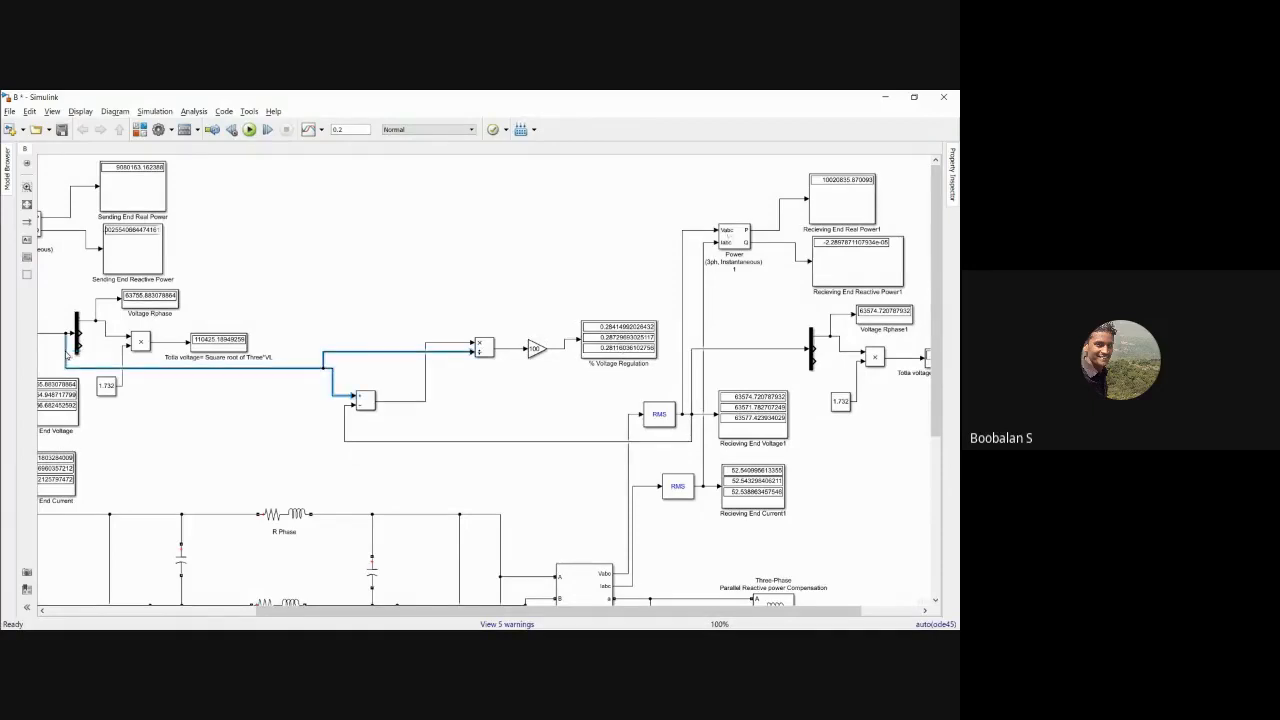
key("Delete")
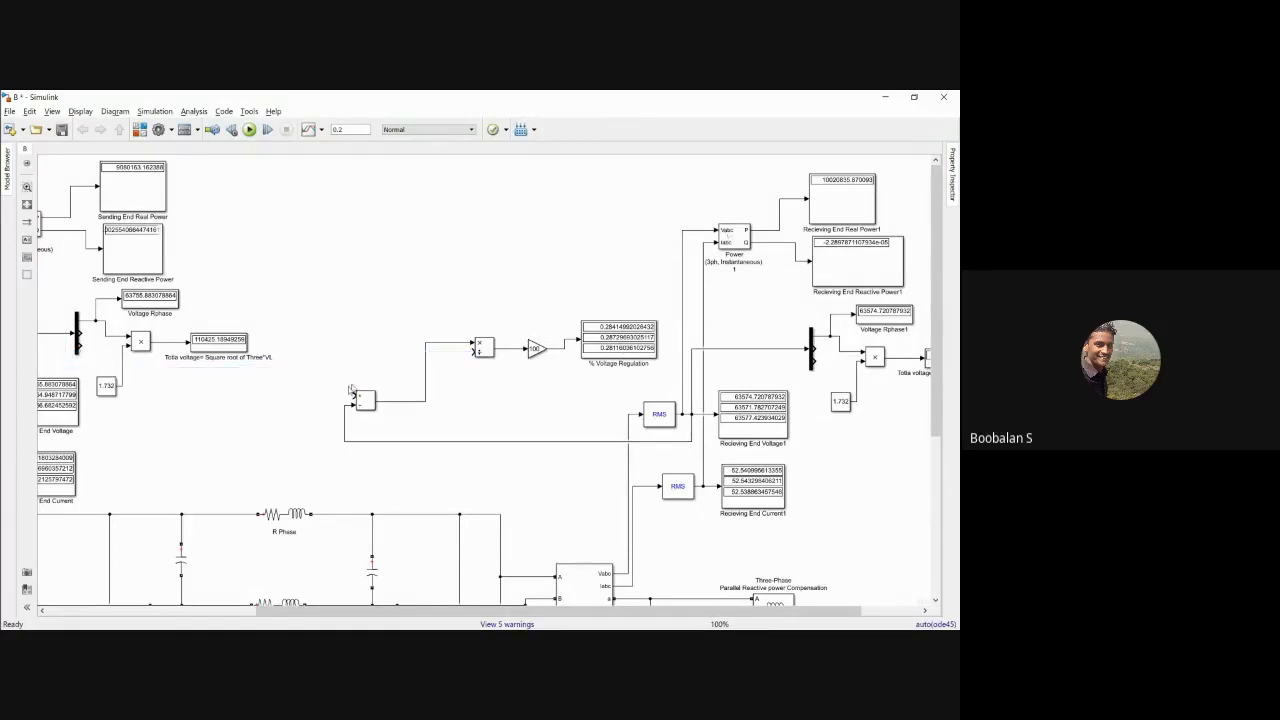
mouse_move(352, 396)
left_mouse_down()
mouse_move(134, 344)
mouse_move(160, 346)
left_mouse_up()
Replace the receiving-end RMS line on Subtract's minus input with a connection from the receiving-end total voltage product.
left_click(558, 441)
key("Delete")
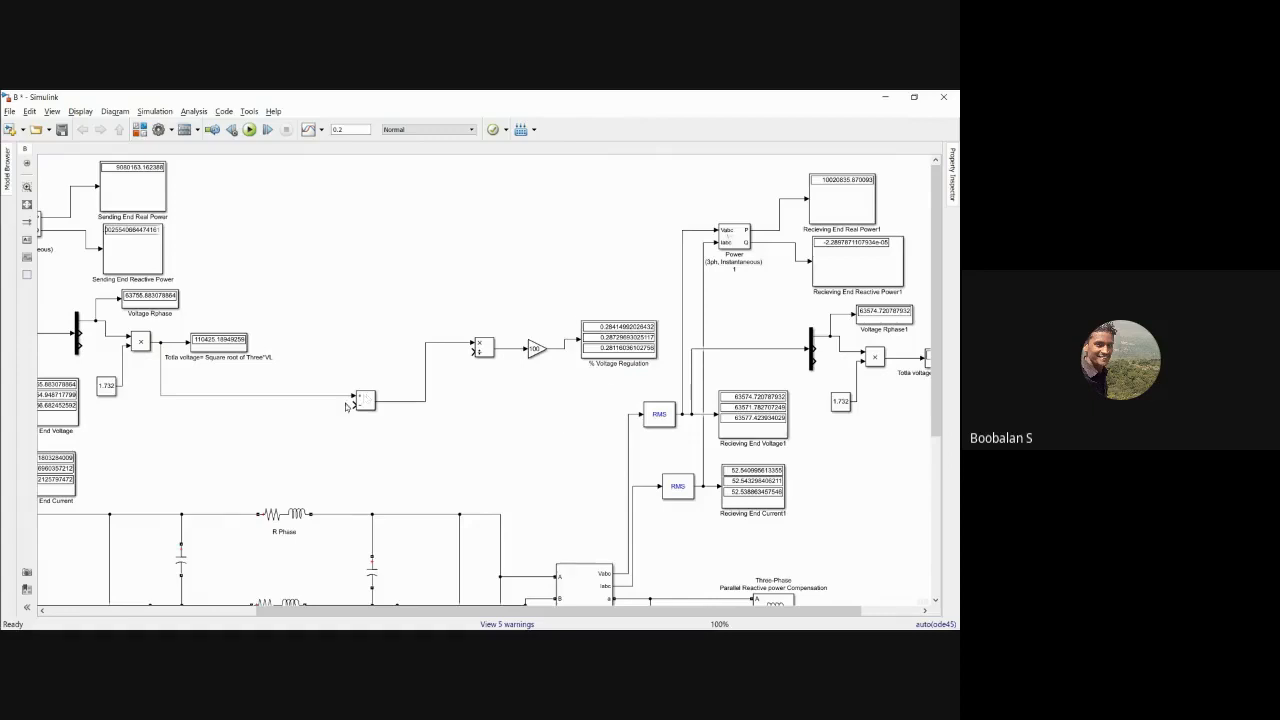
left_click_drag(351, 403, 904, 360)
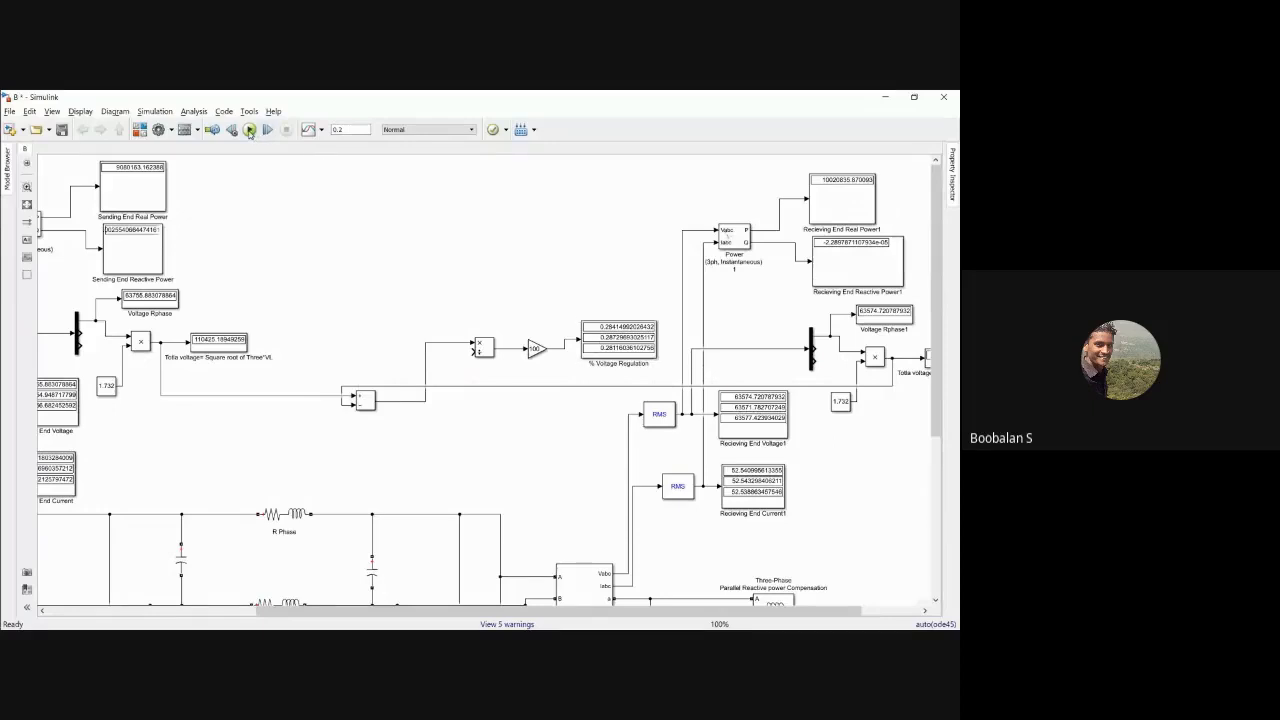
Connect the Divide block's divide input to the sending-end total voltage line and run the simulation.
left_click_drag(472, 352, 250, 395)
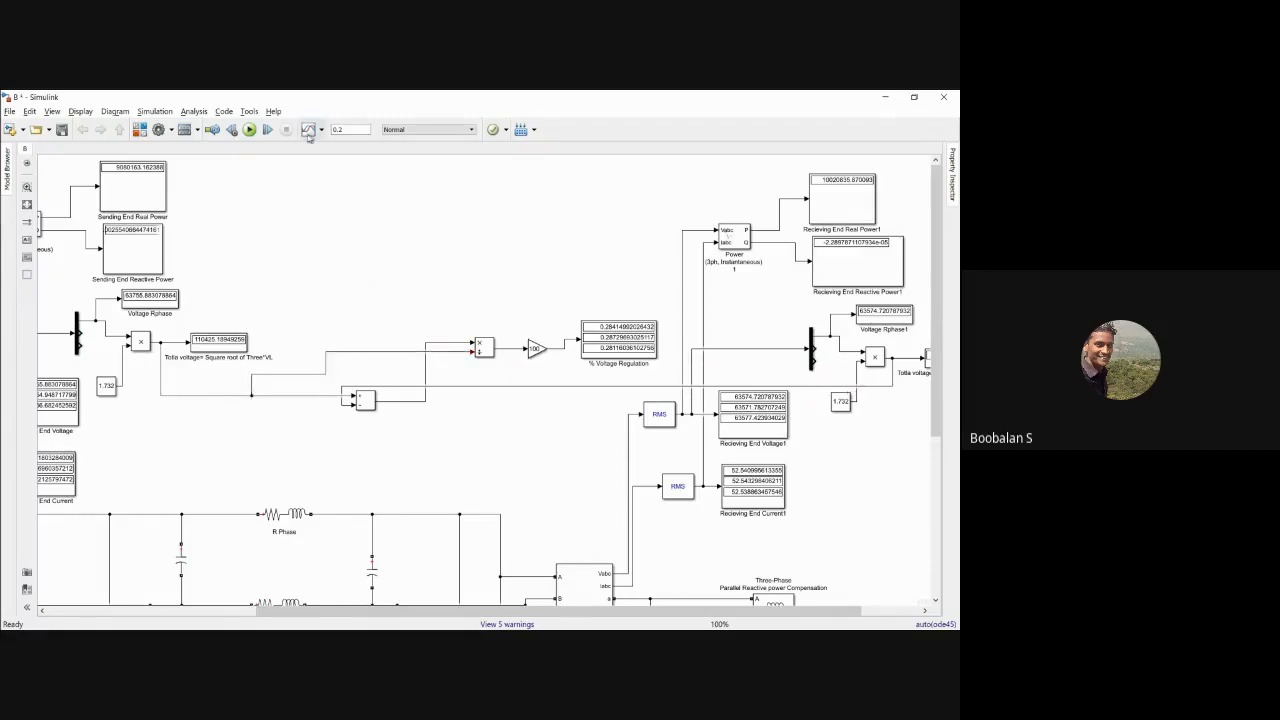
left_click(250, 131)
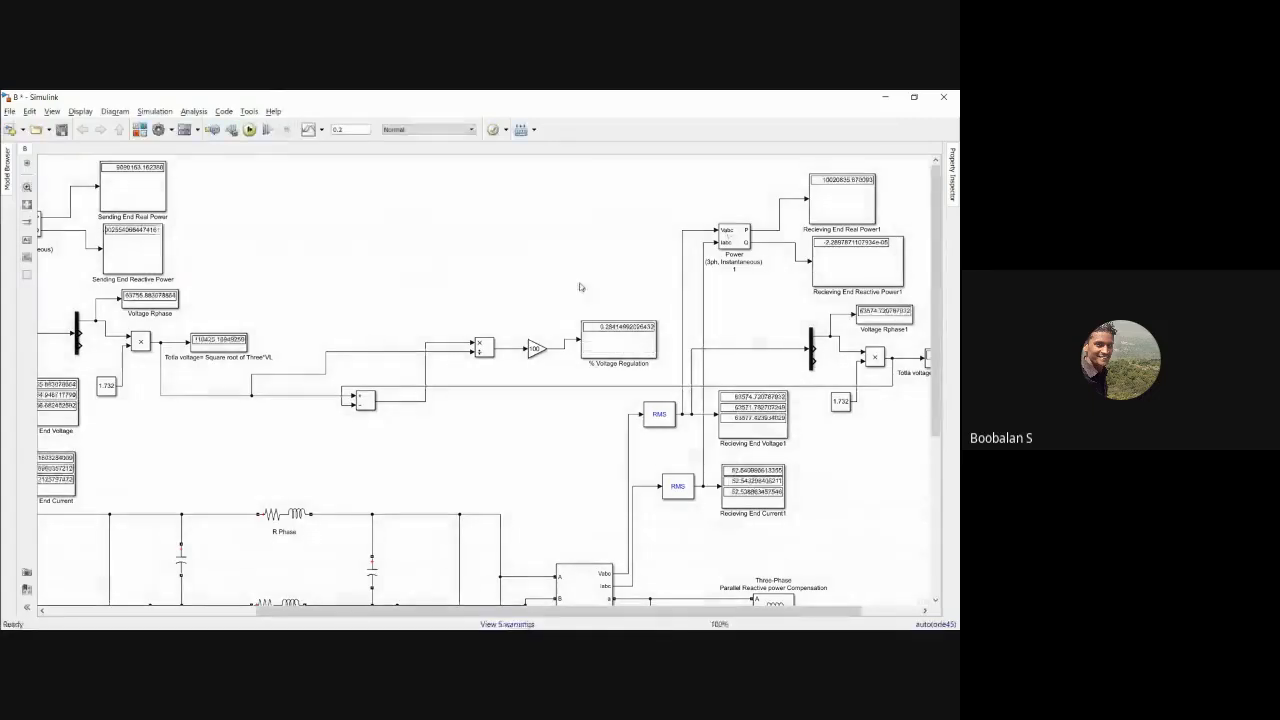
Delete the Gain block and its leftover lines, shift the % Voltage Regulation display aside, and add a Constant block above the gap.
left_click(540, 348)
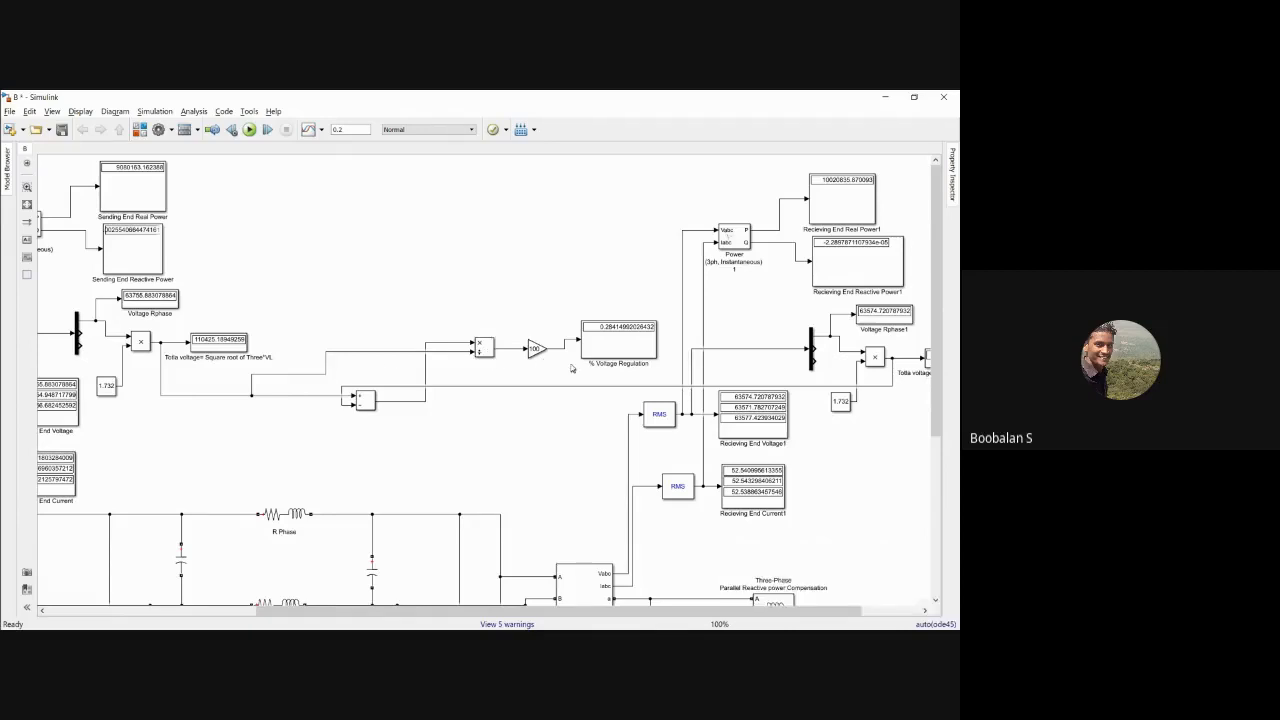
left_click(536, 348)
key("Delete")
double_click(529, 316)
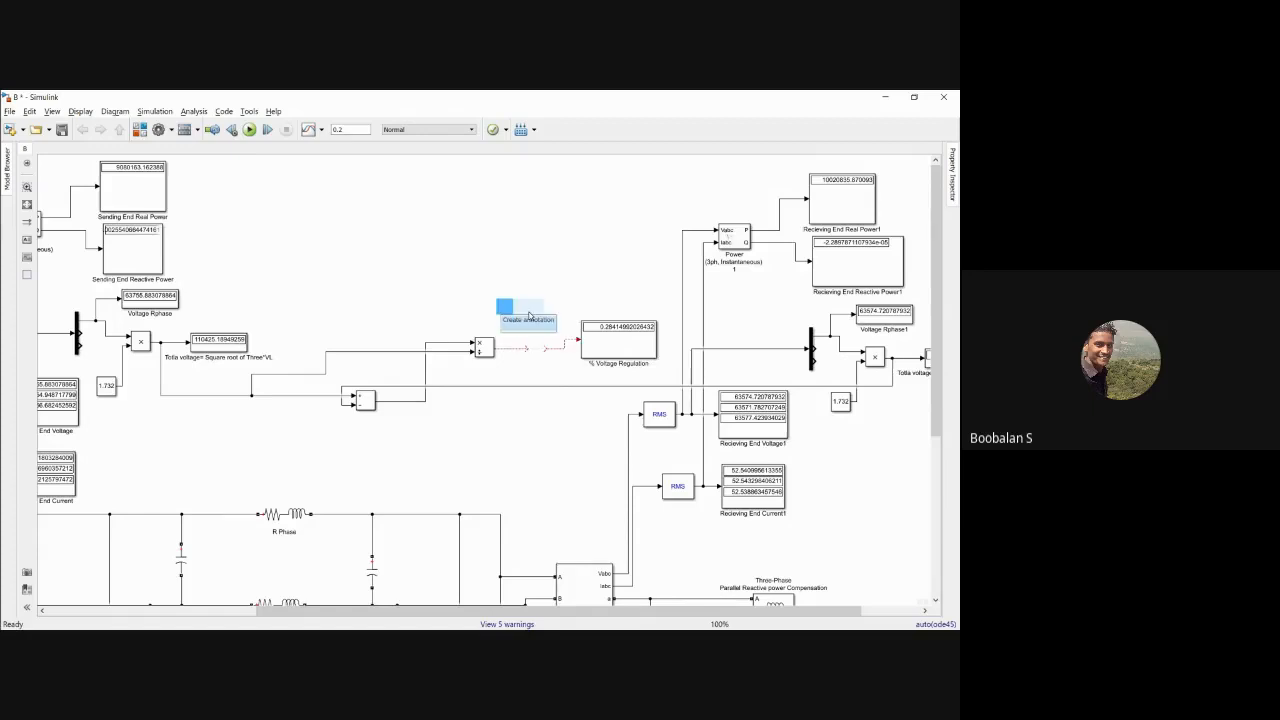
type("gain")
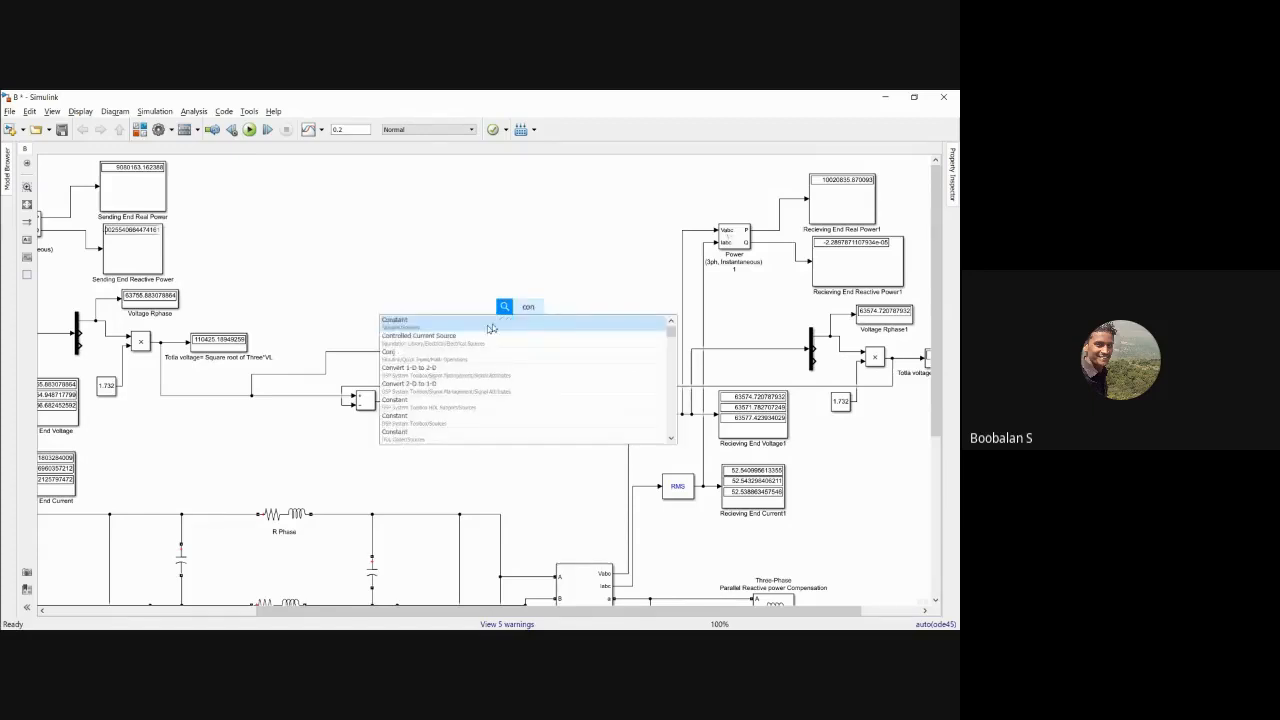
left_click(483, 328)
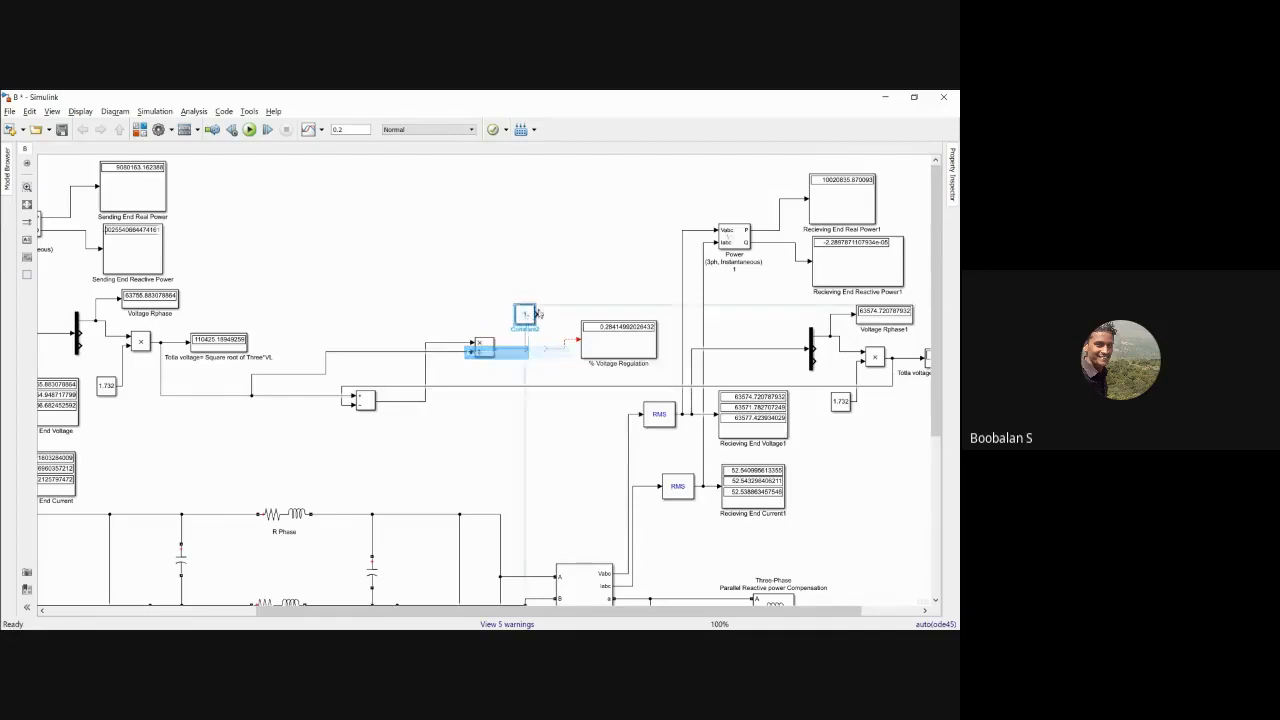
left_click_drag(527, 312, 560, 292)
left_click_drag(510, 330, 621, 331)
key("Delete")
mouse_move(557, 294)
left_mouse_down()
mouse_move(527, 312)
mouse_move(528, 340)
mouse_move(549, 266)
left_mouse_up()
Add a Product block after the Divide block, with its first input fed by the Divide output.
double_click(522, 328)
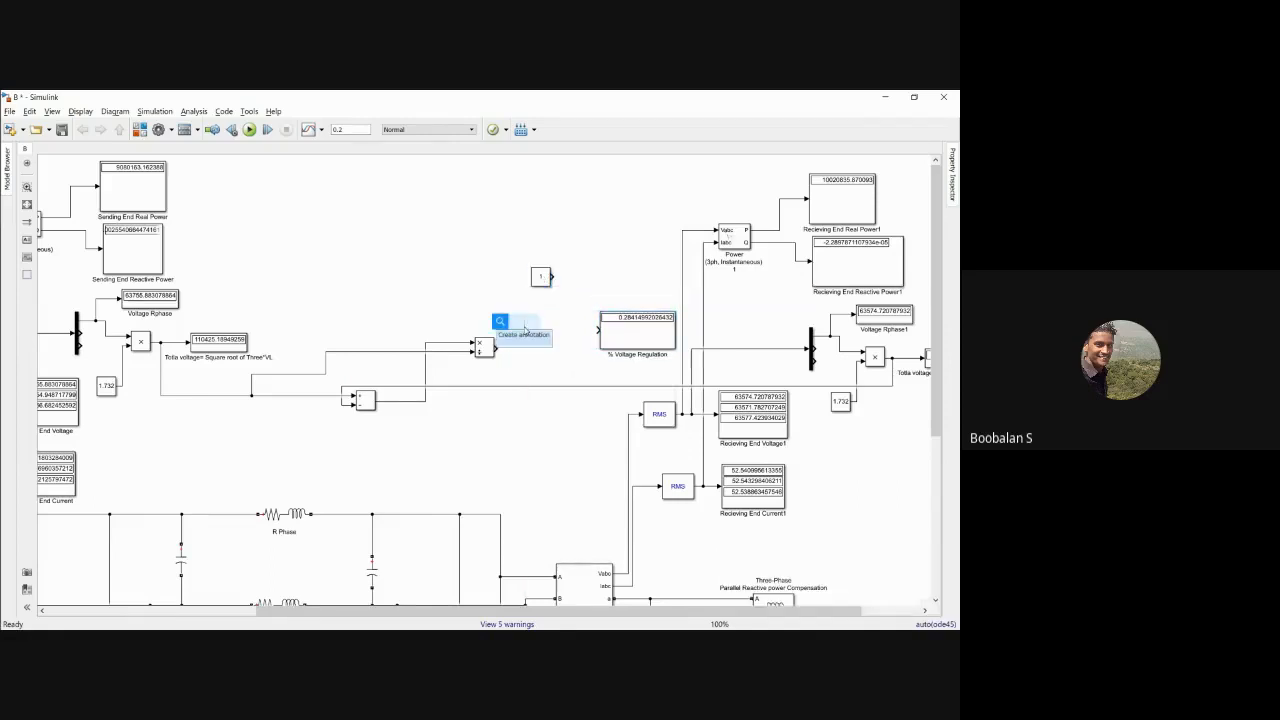
type("pro")
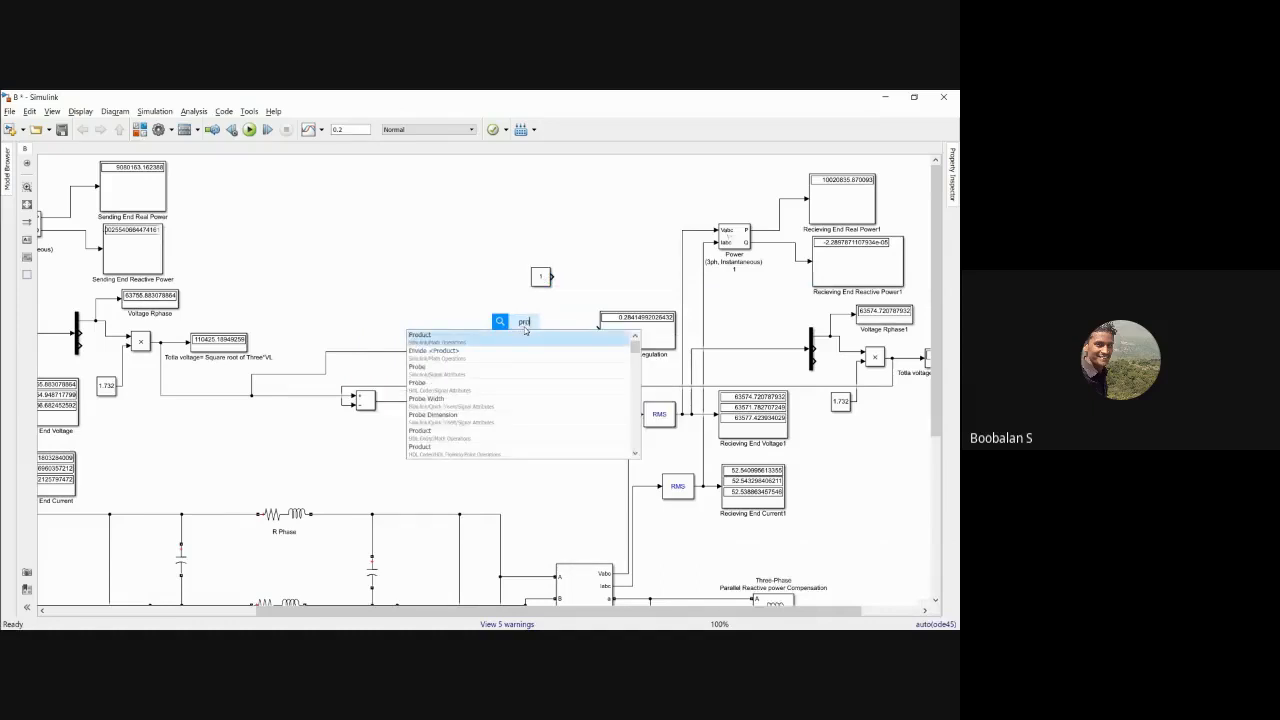
key("Return")
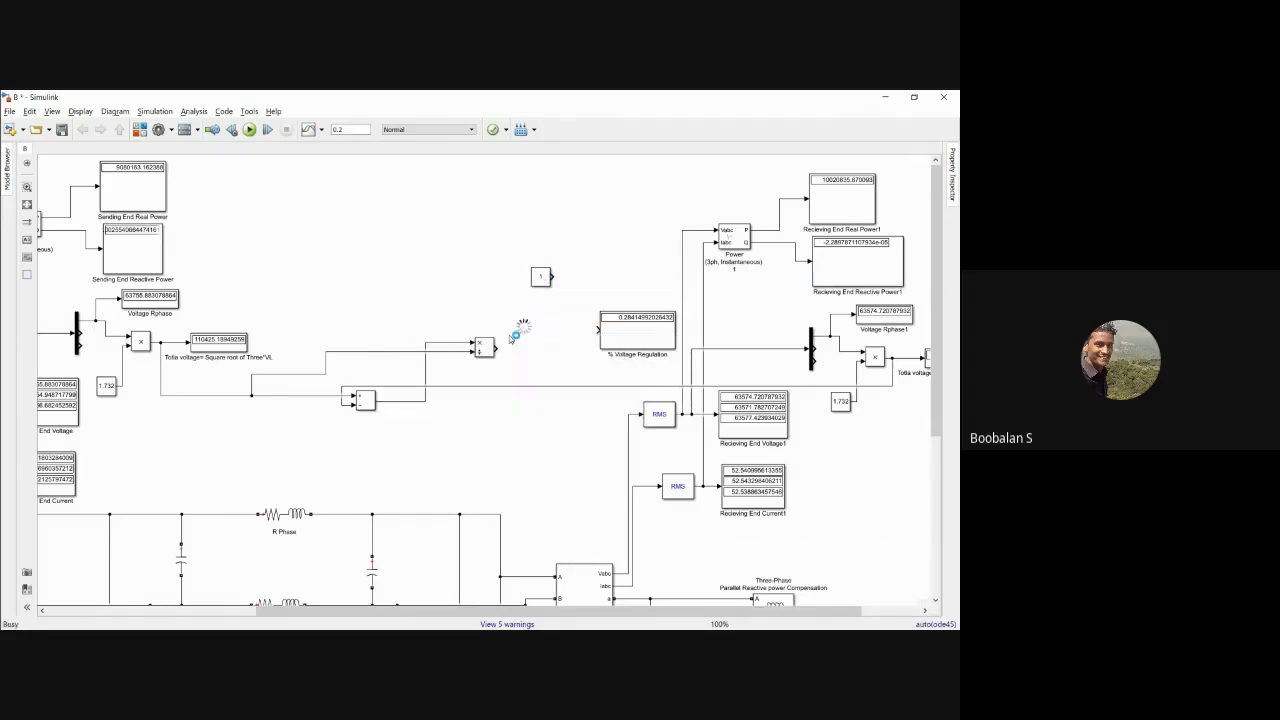
left_click_drag(524, 330, 519, 293)
left_click_drag(519, 345, 520, 360)
Place the Constant block below the Divide block, feeding the Product's second input, and set its value to 100.
left_click_drag(540, 279, 503, 368)
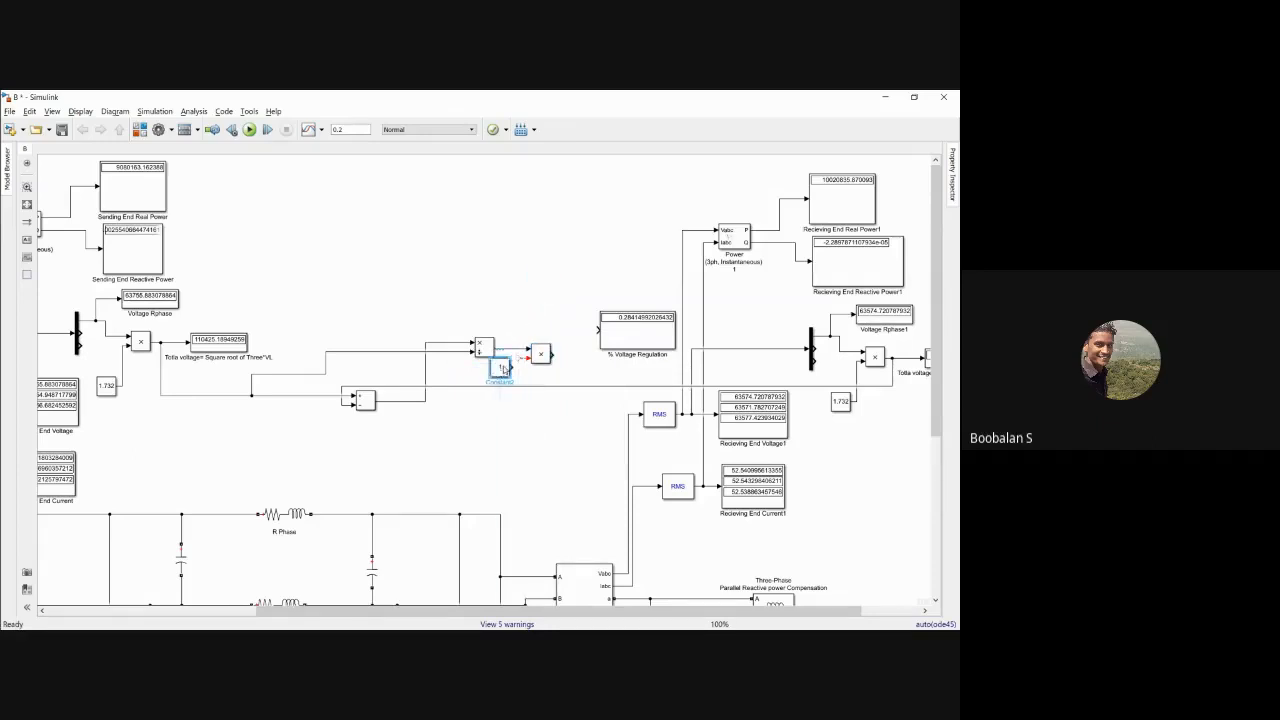
double_click(503, 368)
left_click(549, 380)
type("00")
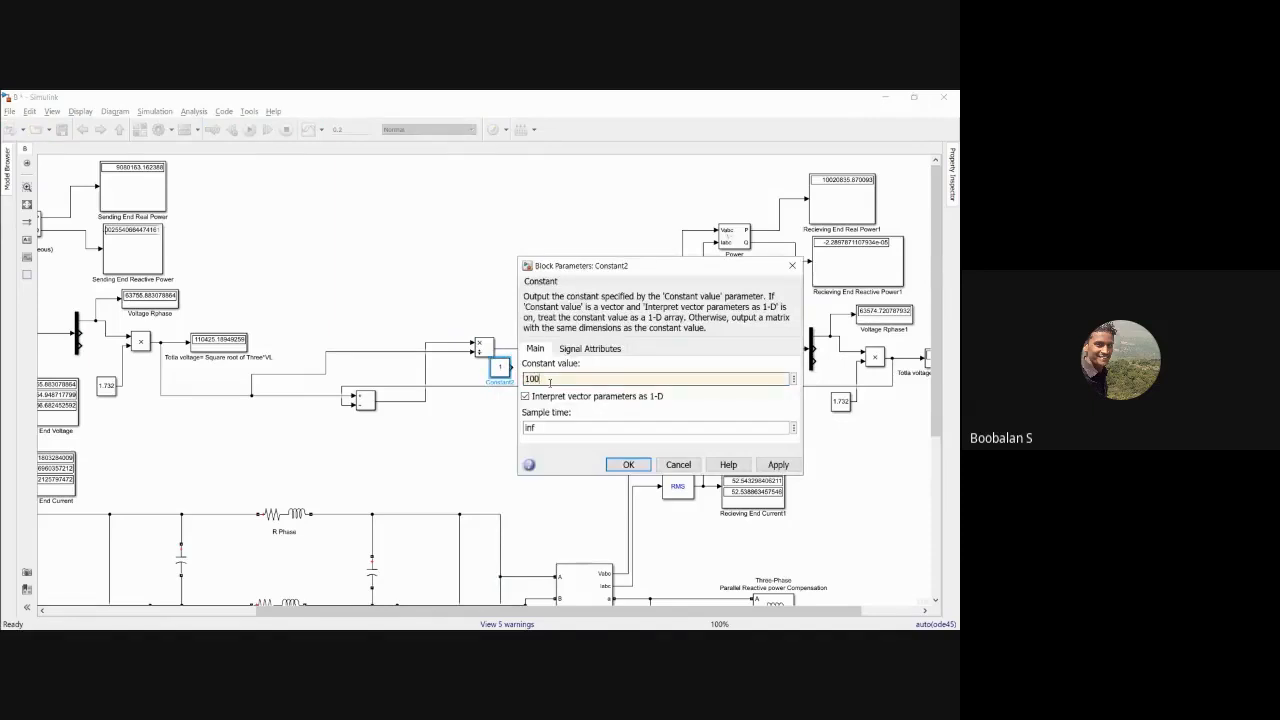
left_click(628, 464)
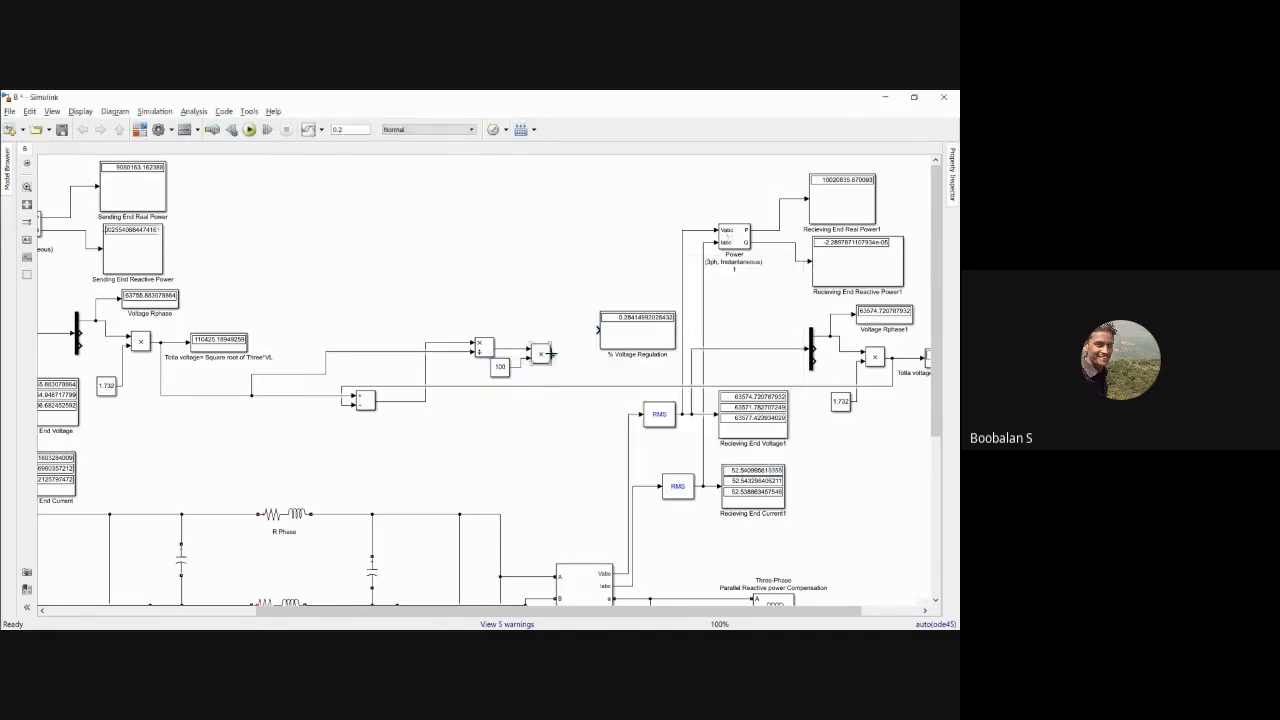
Connect the Product output to the % Voltage Regulation display and space out the Divide and 100 constant blocks.
left_click_drag(552, 354, 599, 335)
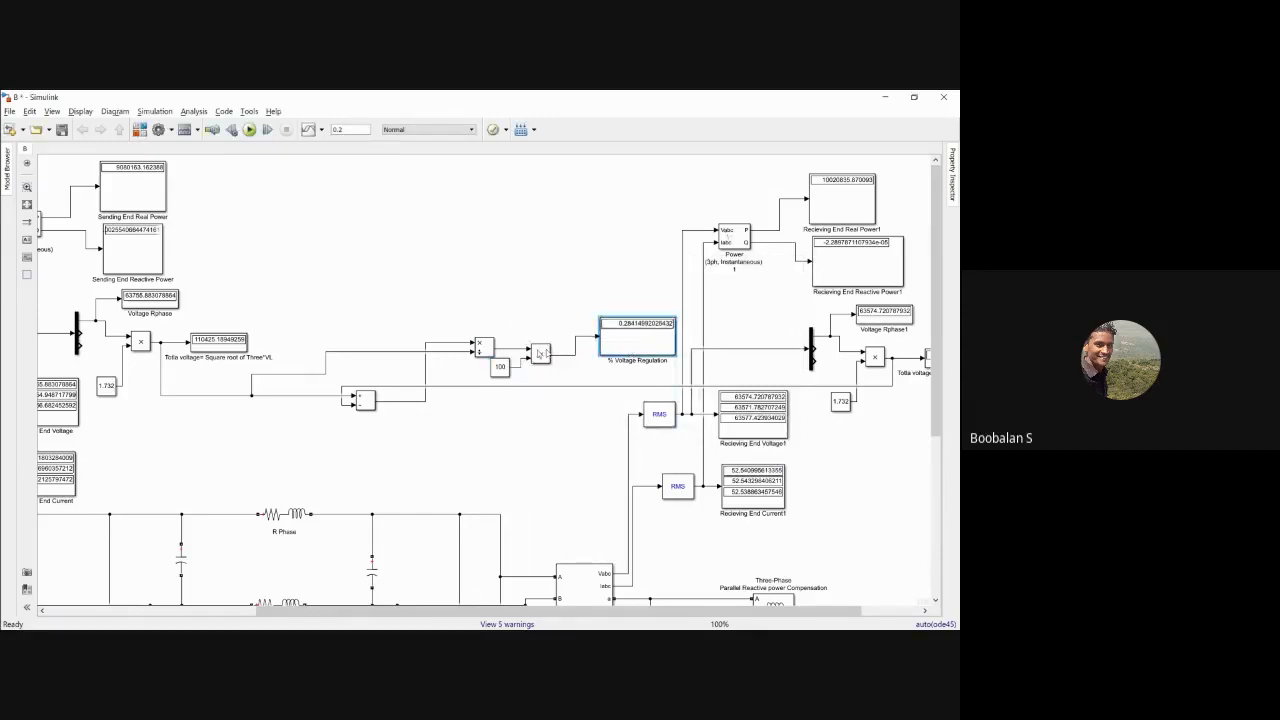
left_click(485, 348)
left_click_drag(499, 362, 509, 372)
left_click(481, 307)
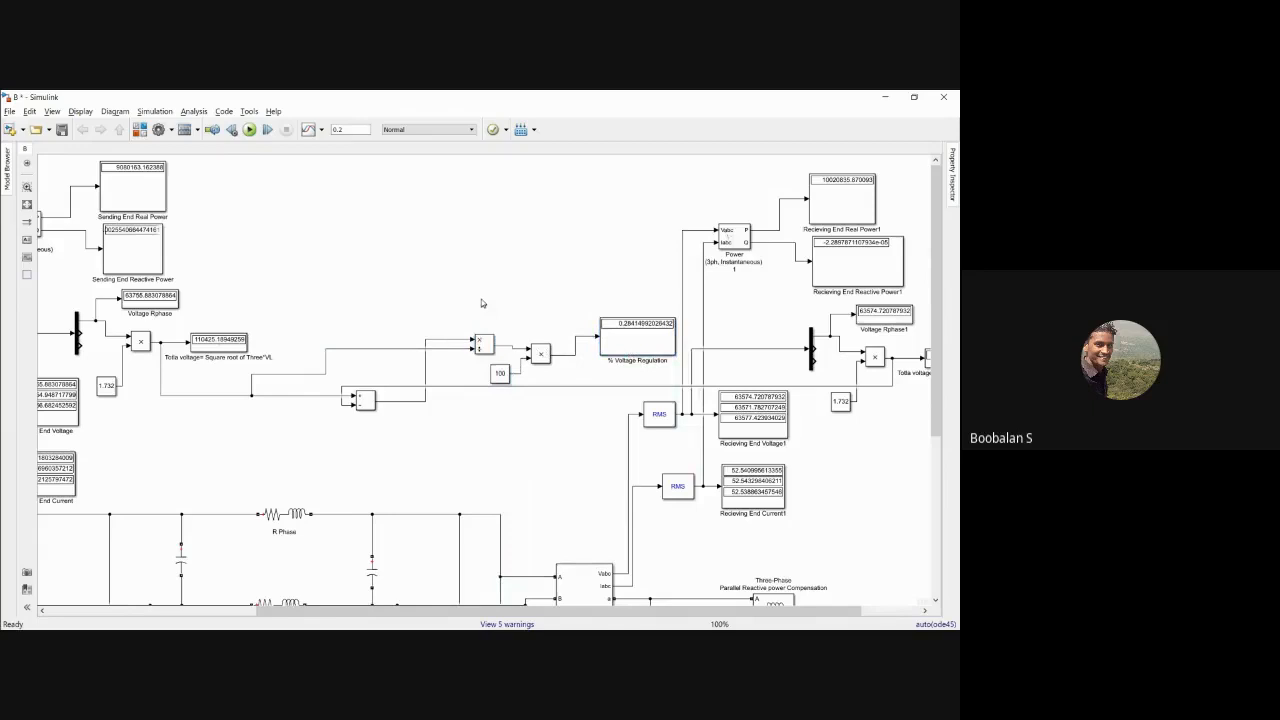
Rerun the simulation and bring the sending-end measurements into view beside the % Voltage Regulation display.
left_click(252, 130)
mouse_move(932, 238)
left_mouse_down()
mouse_move(938, 404)
mouse_move(928, 222)
left_mouse_up()
left_click_drag(514, 611, 487, 618)
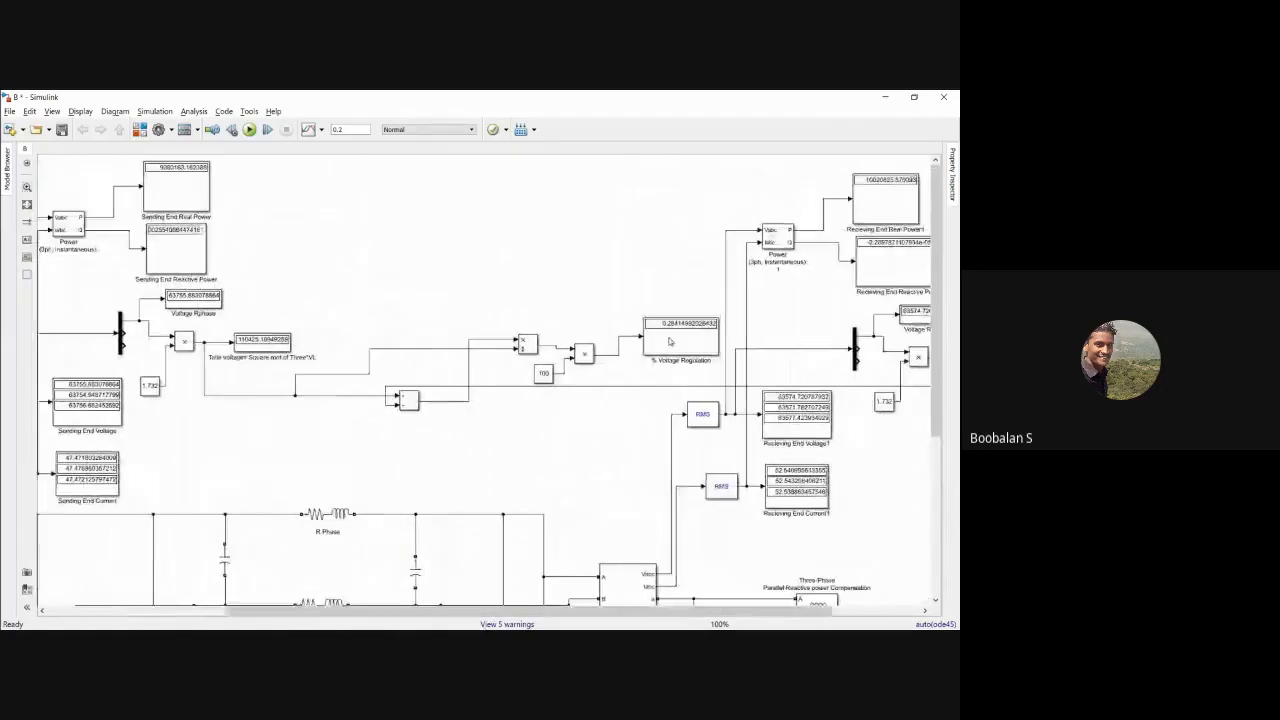
Move the % Voltage Regulation display closer to its Product block, lined up with the block's output.
left_click_drag(670, 342, 634, 361)
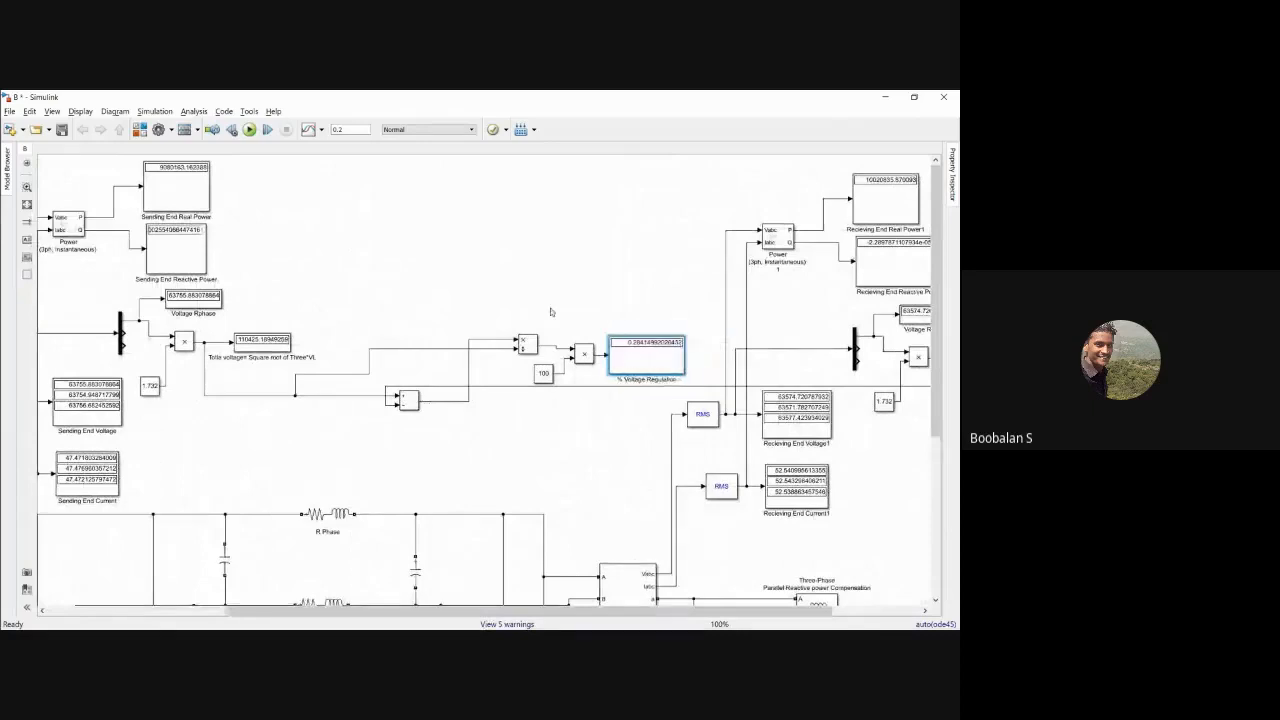
left_click(550, 312)
mouse_move(2, 307)
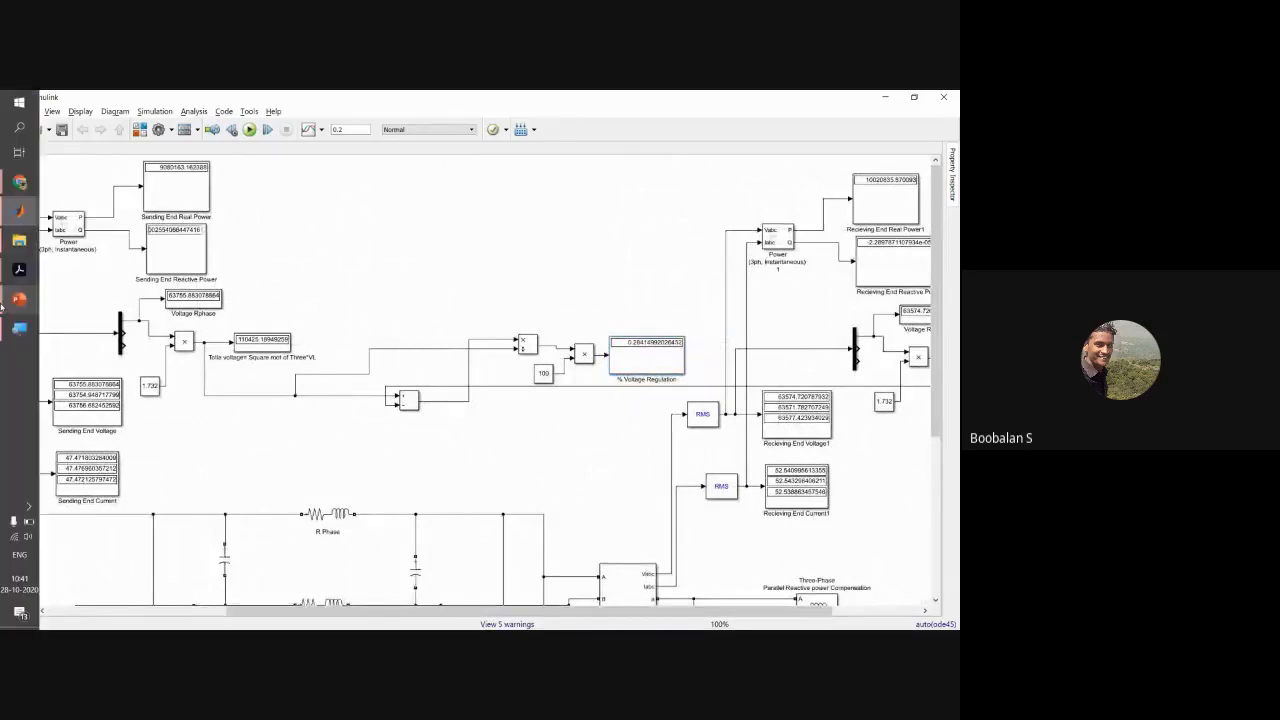
mouse_move(31, 192)
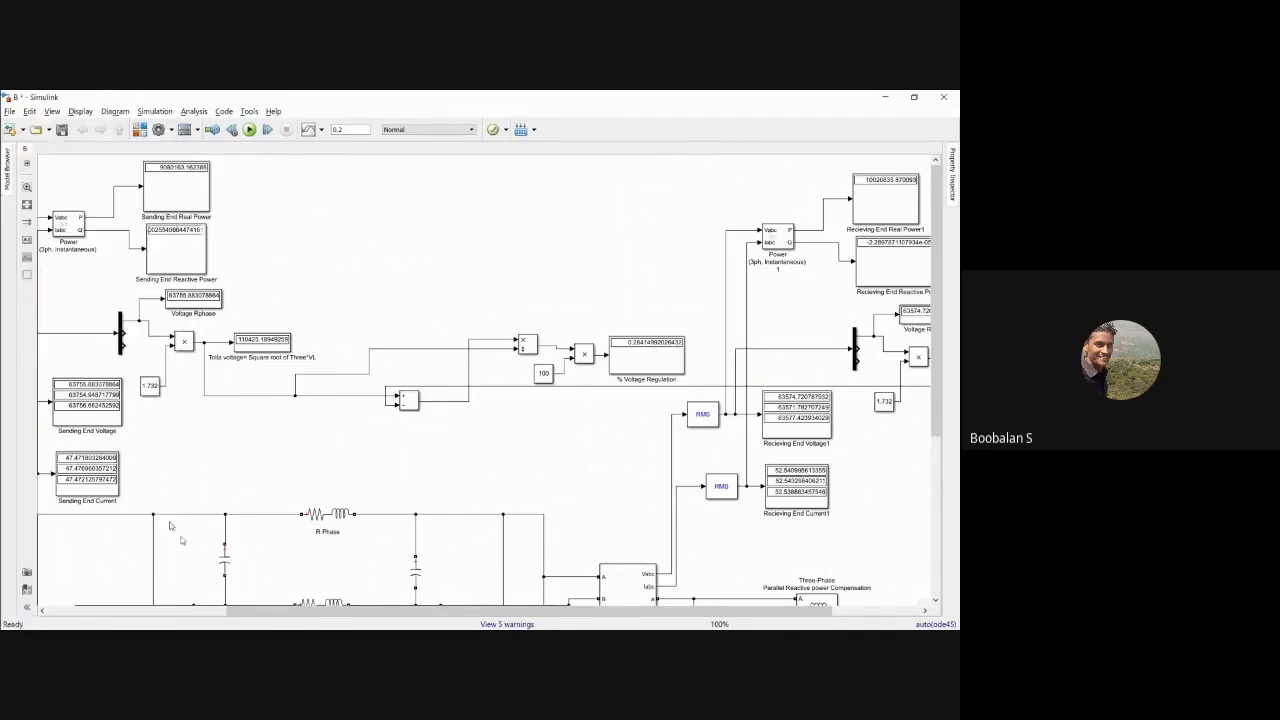
Look over the line network, the receiving-end compensation and load, and the power displays at both ends.
left_click_drag(938, 329, 938, 487)
left_click_drag(603, 611, 507, 607)
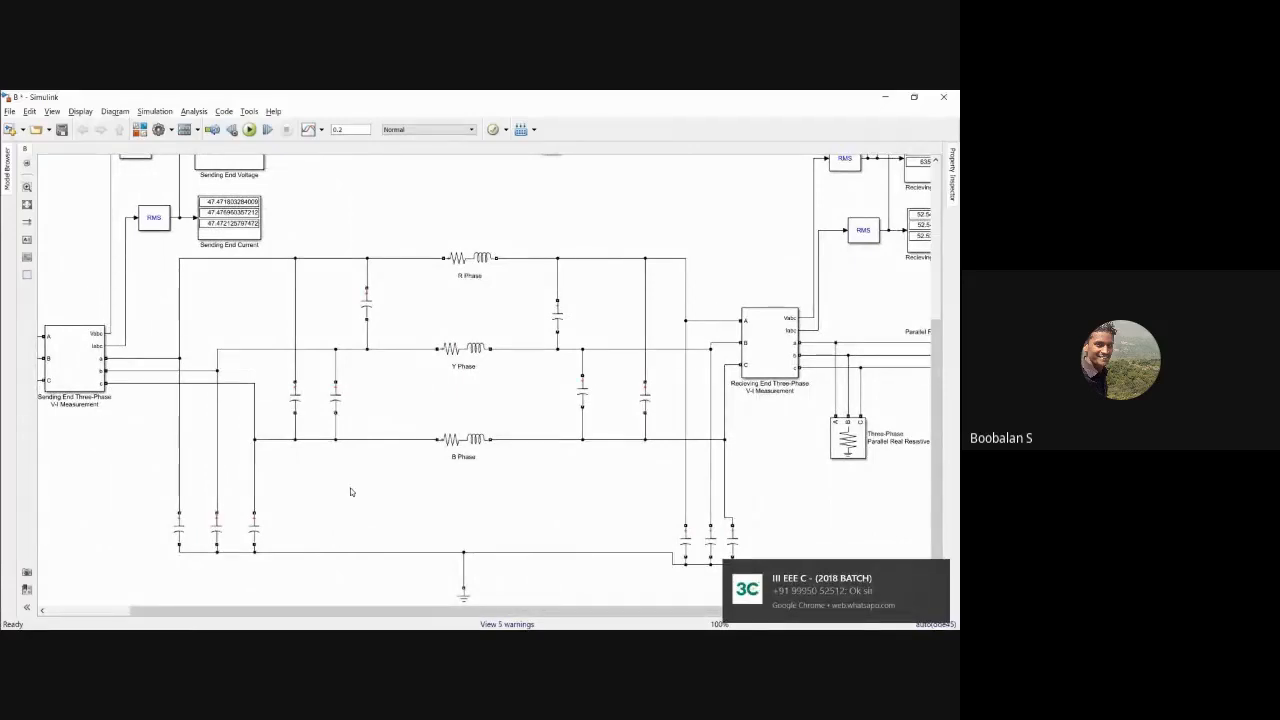
left_click_drag(936, 389, 946, 346)
left_click_drag(626, 611, 704, 621)
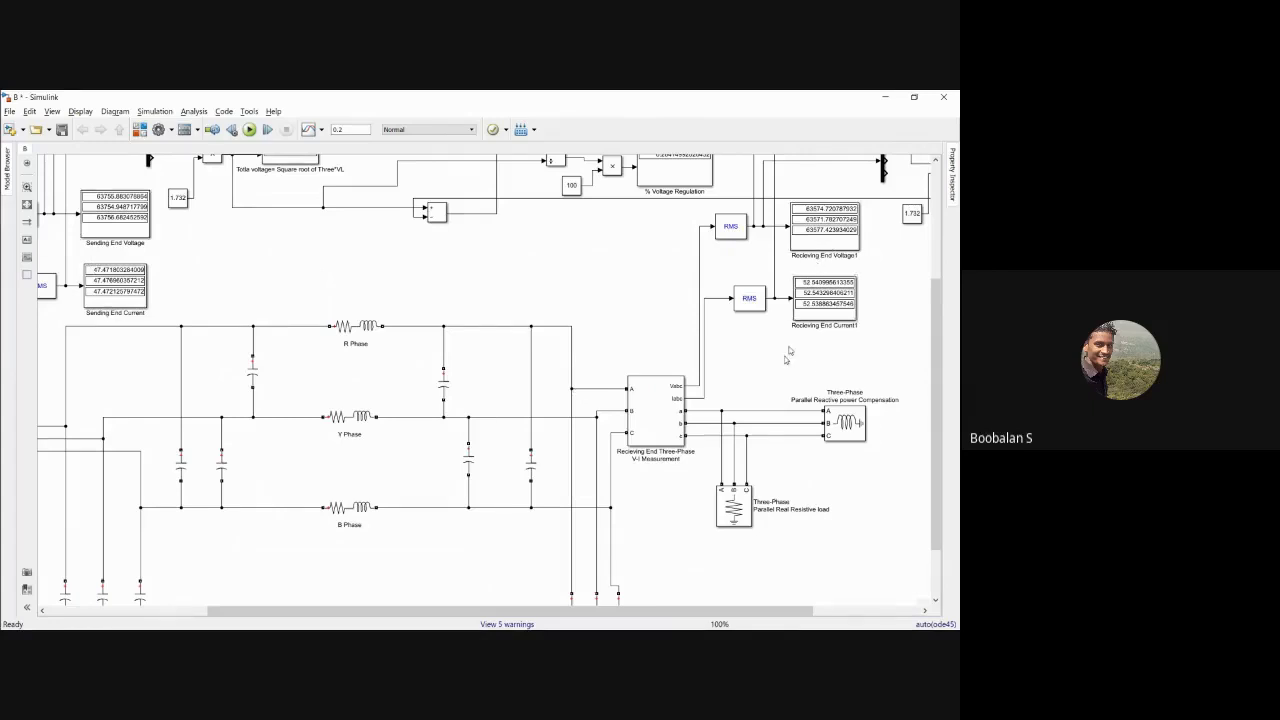
left_click_drag(938, 316, 892, 188)
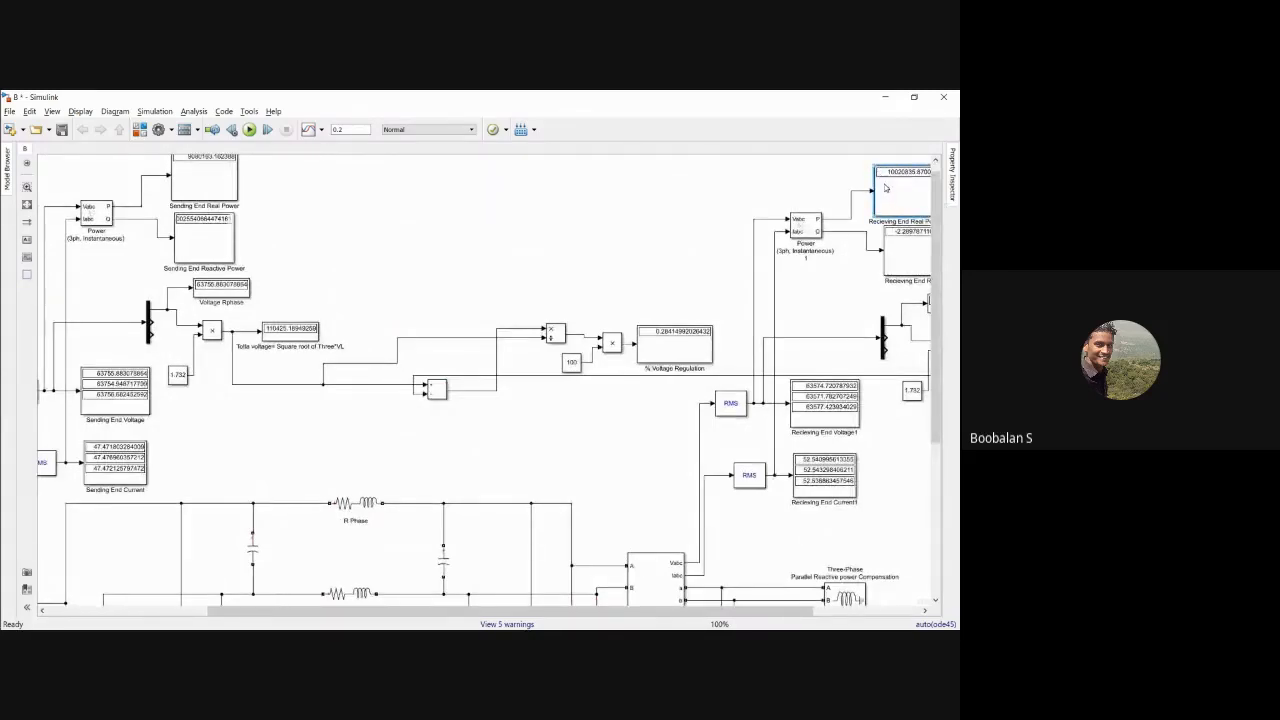
Check the % transmission line efficiency formula on the PowerPoint slide and return to the model.
left_click(200, 185)
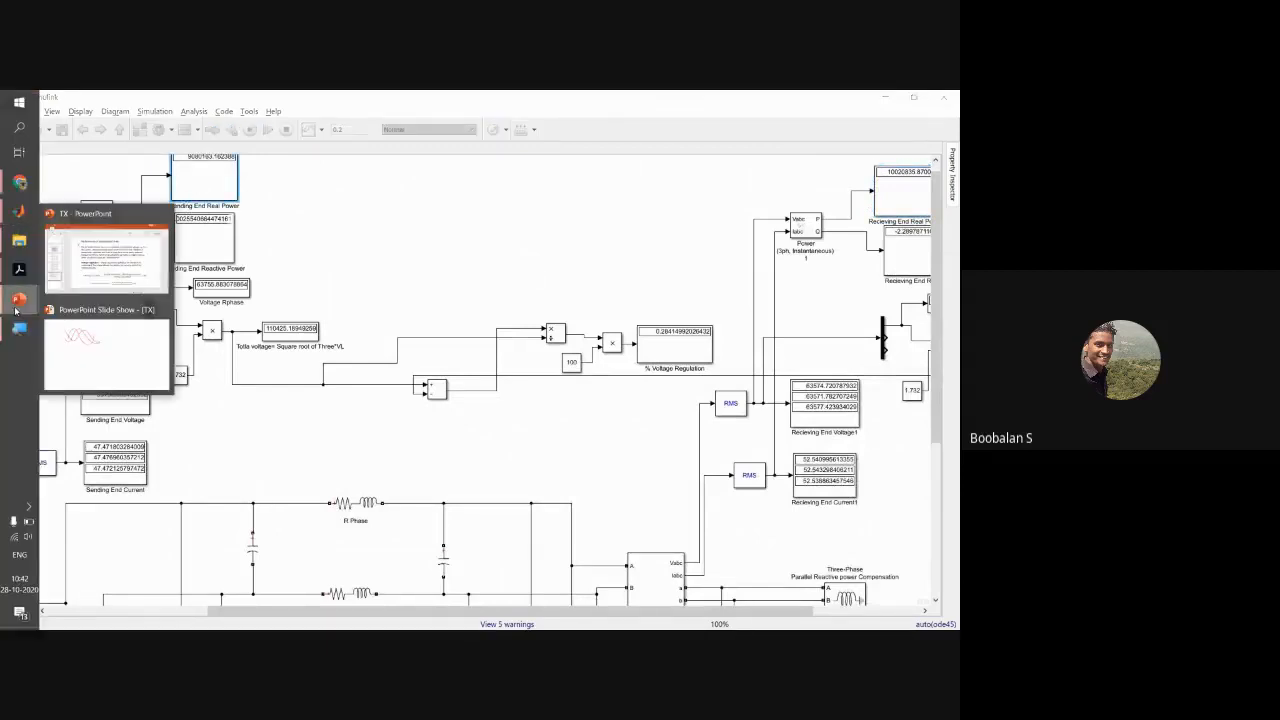
left_click(105, 255)
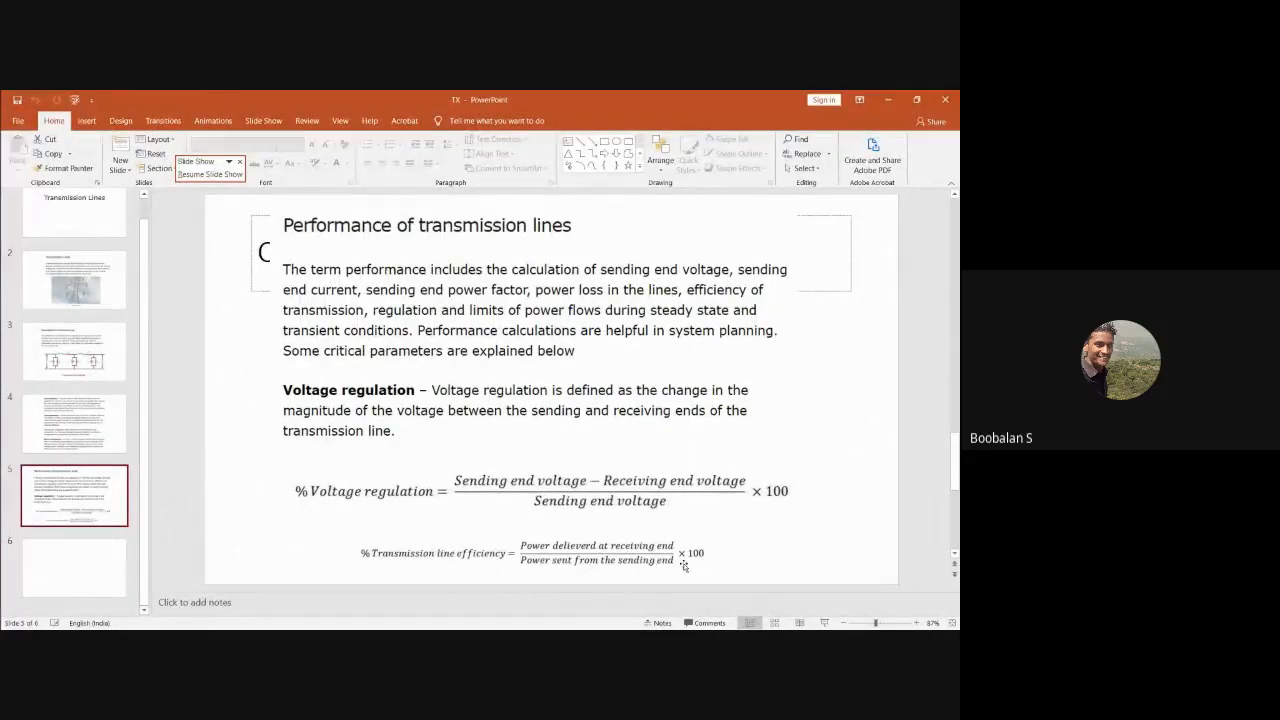
left_click(889, 99)
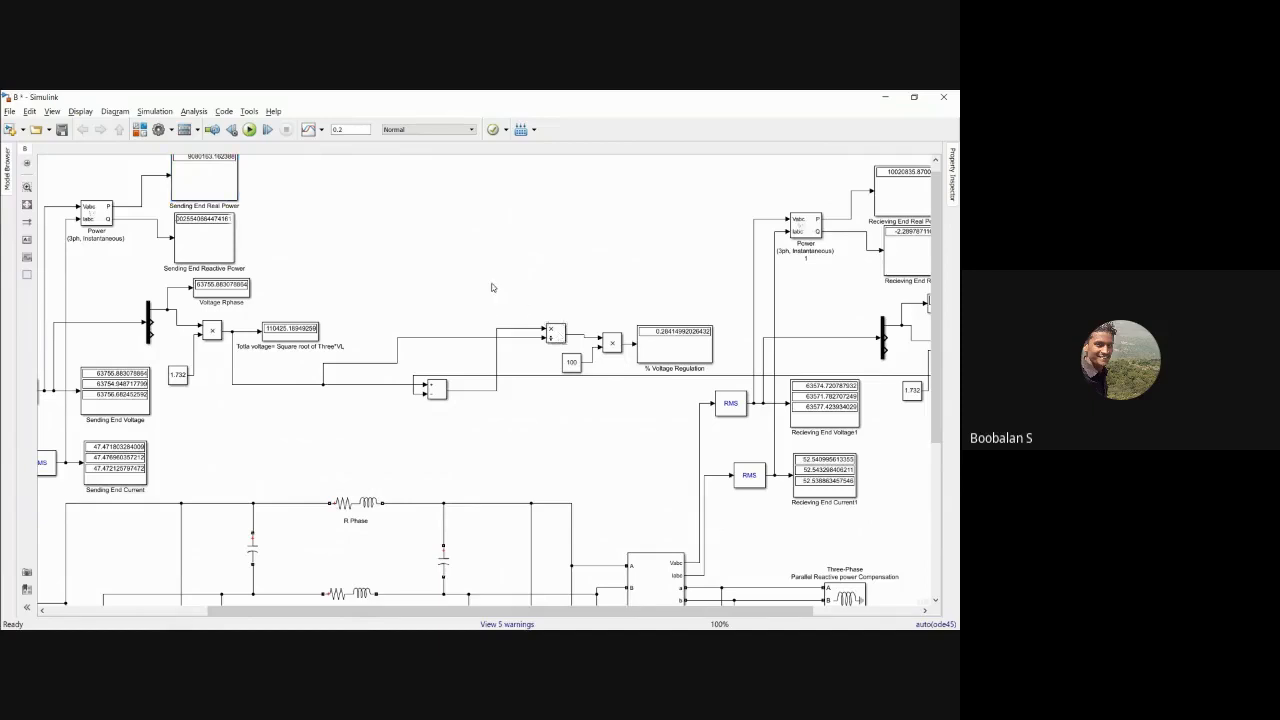
Copy the Divide block above the regulation circuit and wire it to divide receiving-end real power by sending-end real power.
left_click(552, 333)
left_click_drag(552, 333, 500, 212)
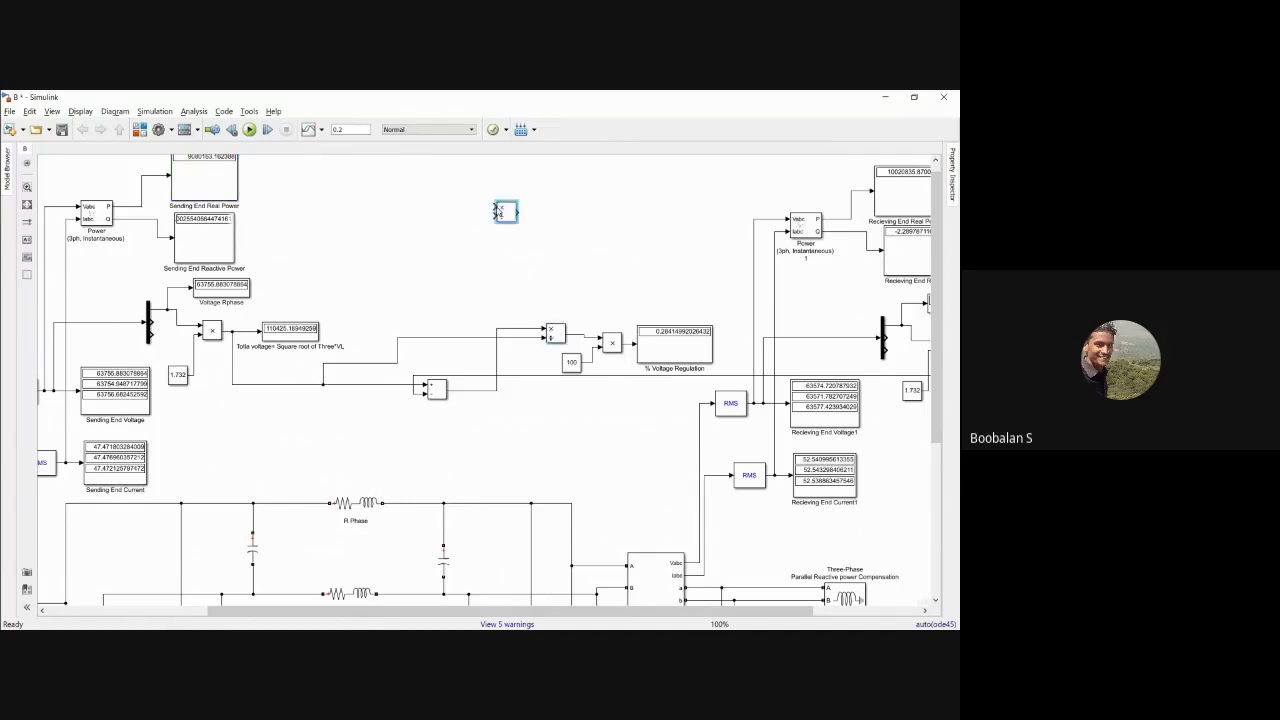
left_click(423, 208)
mouse_move(491, 206)
left_mouse_down()
mouse_move(482, 172)
mouse_move(596, 169)
mouse_move(838, 218)
left_mouse_up()
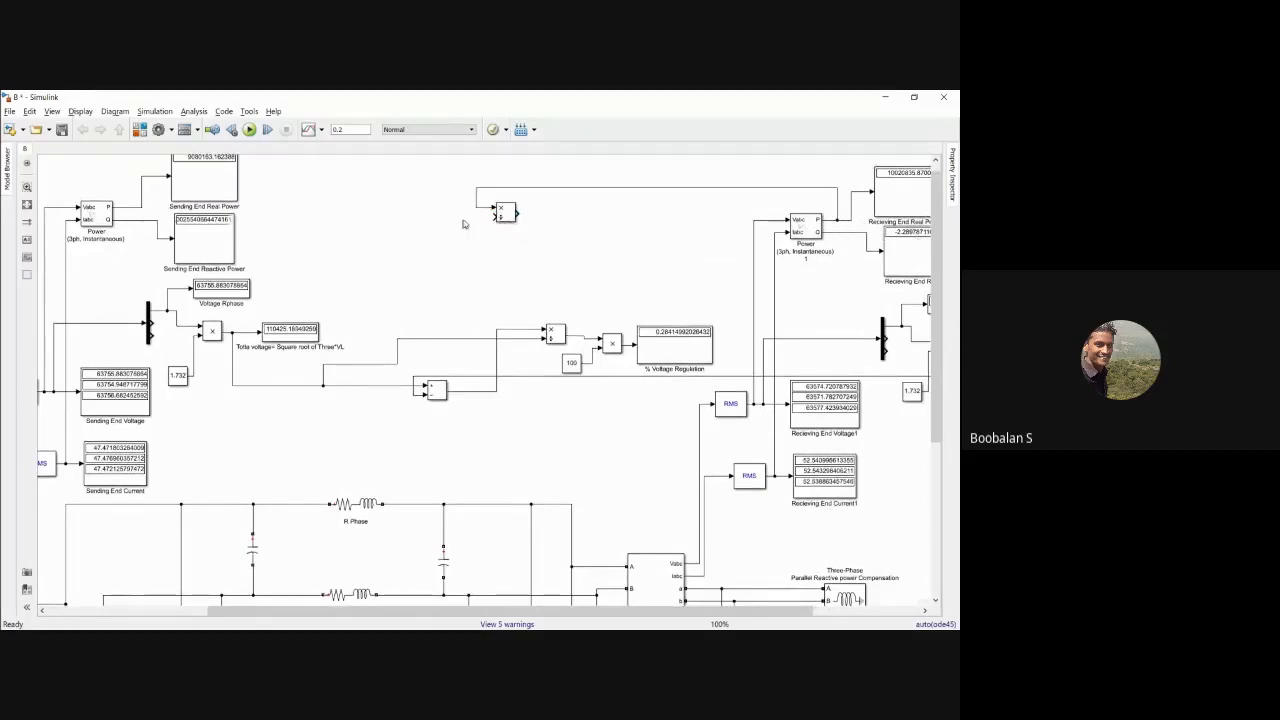
left_click_drag(479, 216, 141, 176)
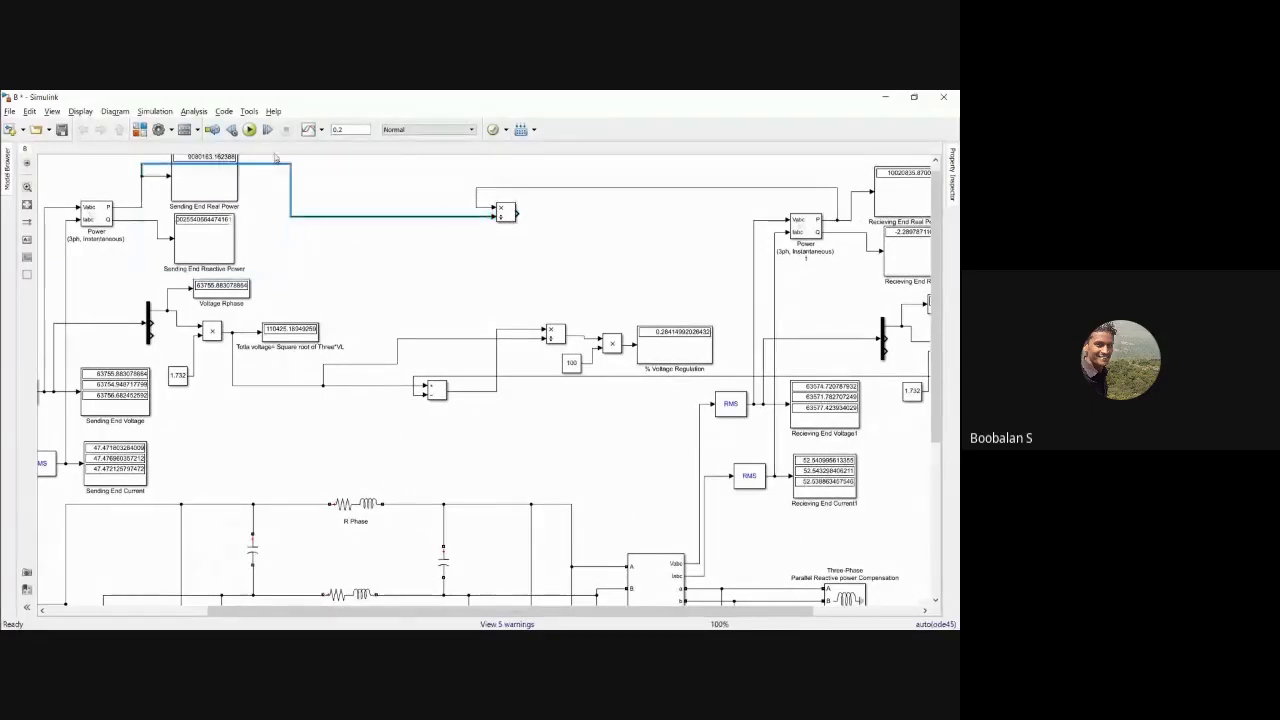
scroll(275, 157, "up", 4)
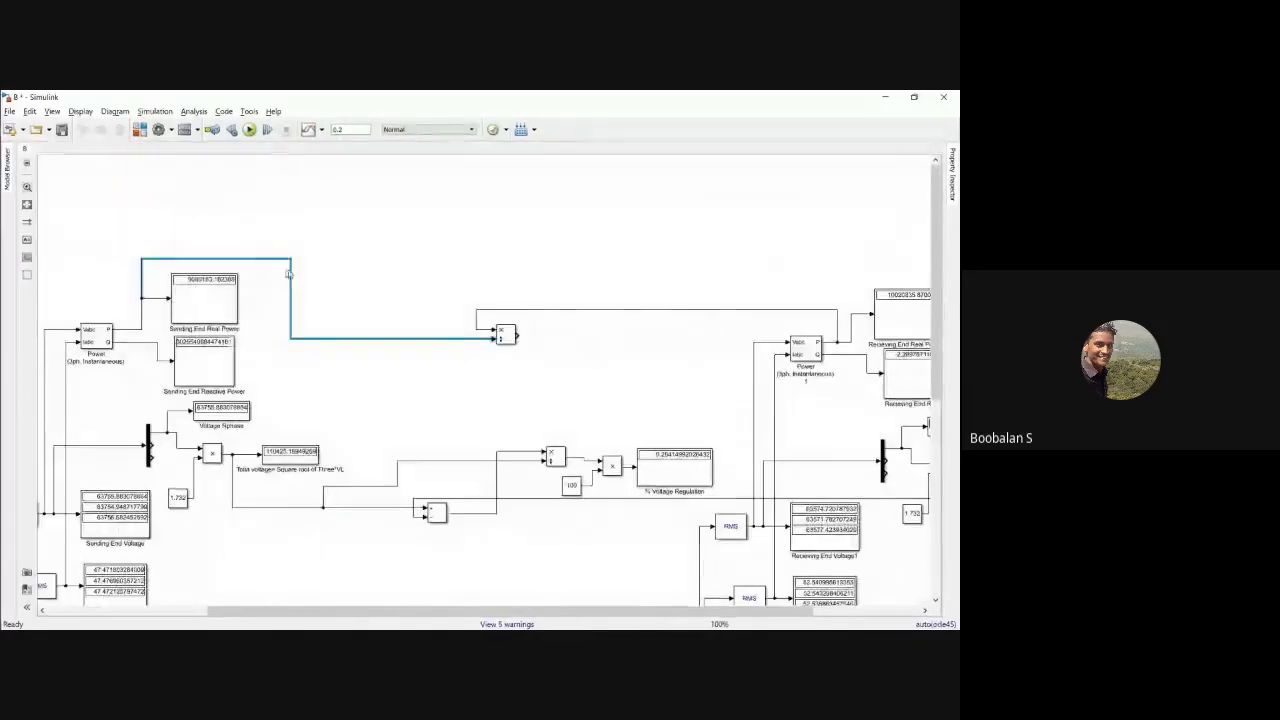
left_click(826, 318)
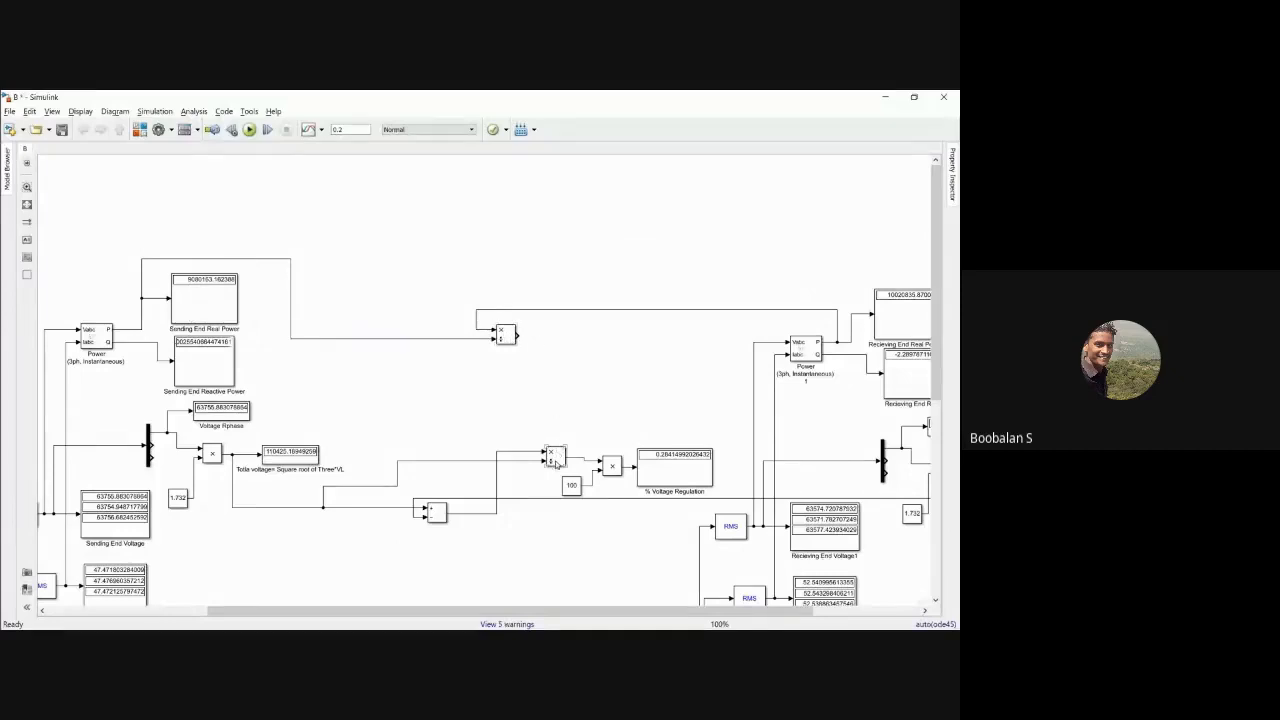
Copy the Product block, 100 constant and % Voltage Regulation display behind the new Divide block and connect them to scale and show its output.
left_click_drag(615, 472, 599, 346)
left_click(573, 487)
mouse_move(573, 487)
left_mouse_down()
mouse_move(571, 372)
mouse_move(585, 338)
mouse_move(587, 376)
mouse_move(556, 361)
left_mouse_up()
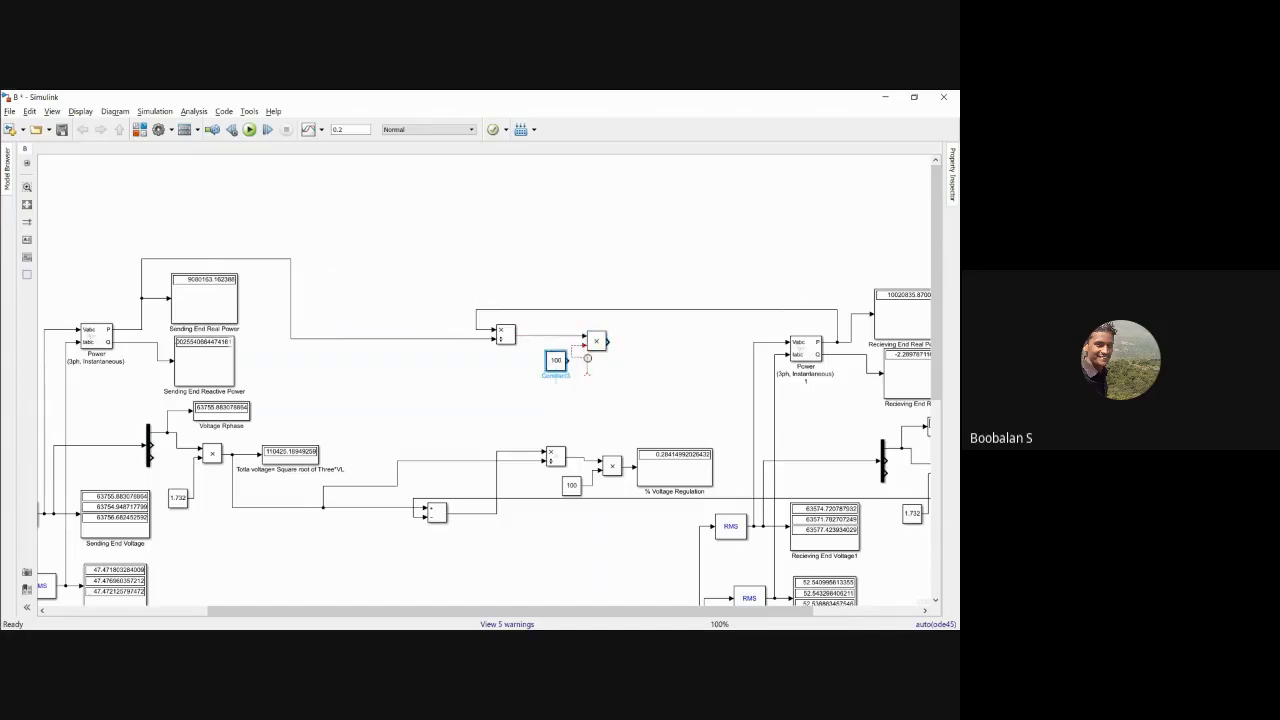
left_click(586, 362)
key("Delete")
left_click_drag(568, 361, 585, 346)
left_click_drag(662, 462, 657, 335)
left_click(625, 343)
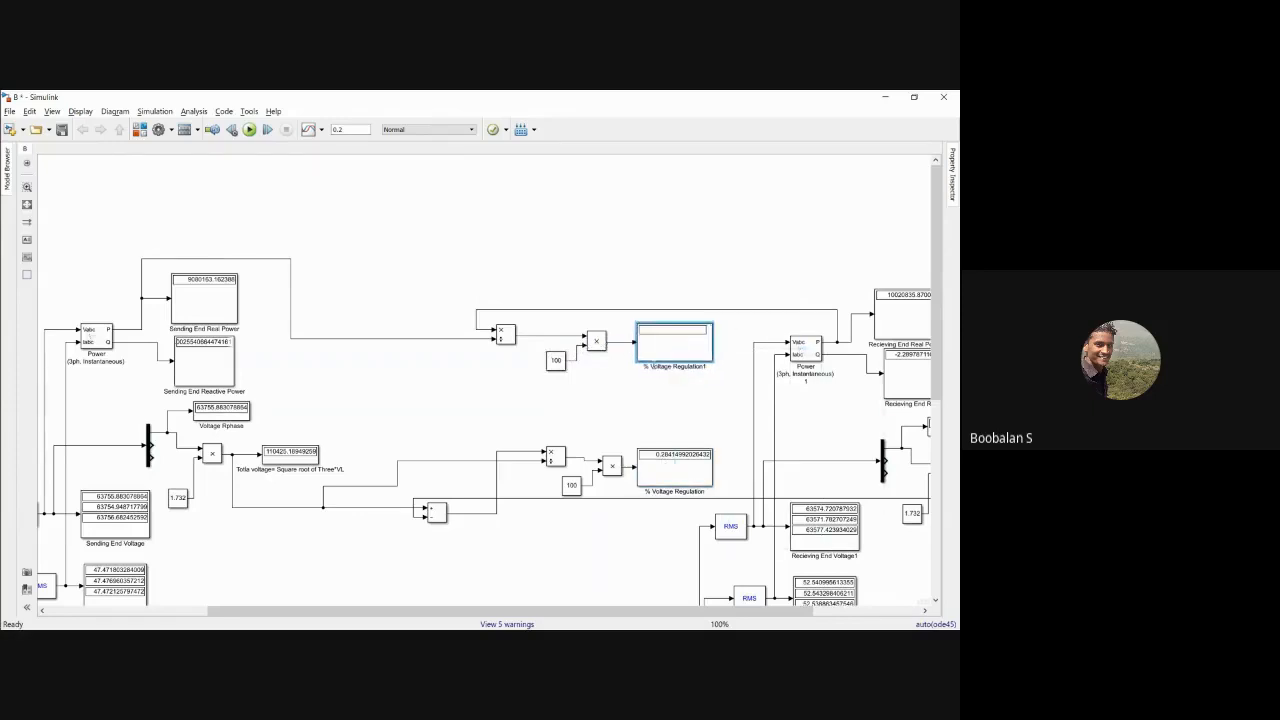
Rename the copied display as Line Efficiency and run the simulation.
left_click(669, 368)
left_click(668, 367)
type("U")
type("ine Efficiency")
left_click(603, 416)
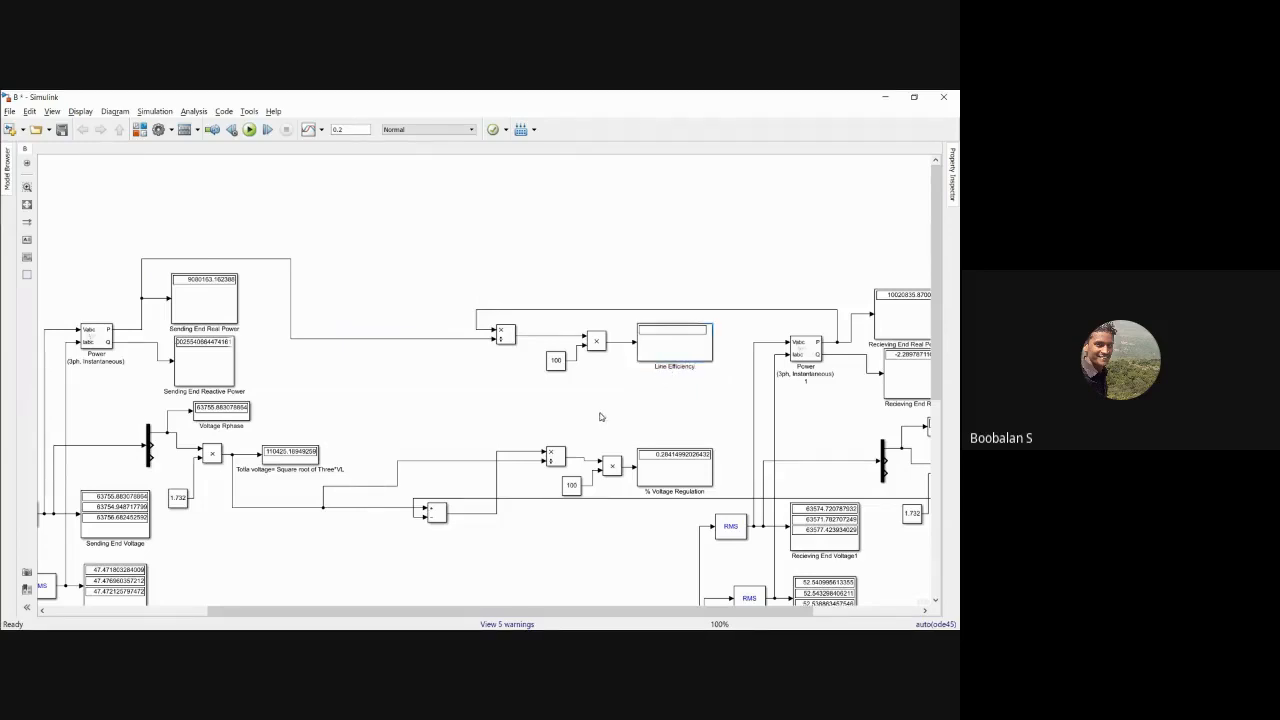
left_click(250, 130)
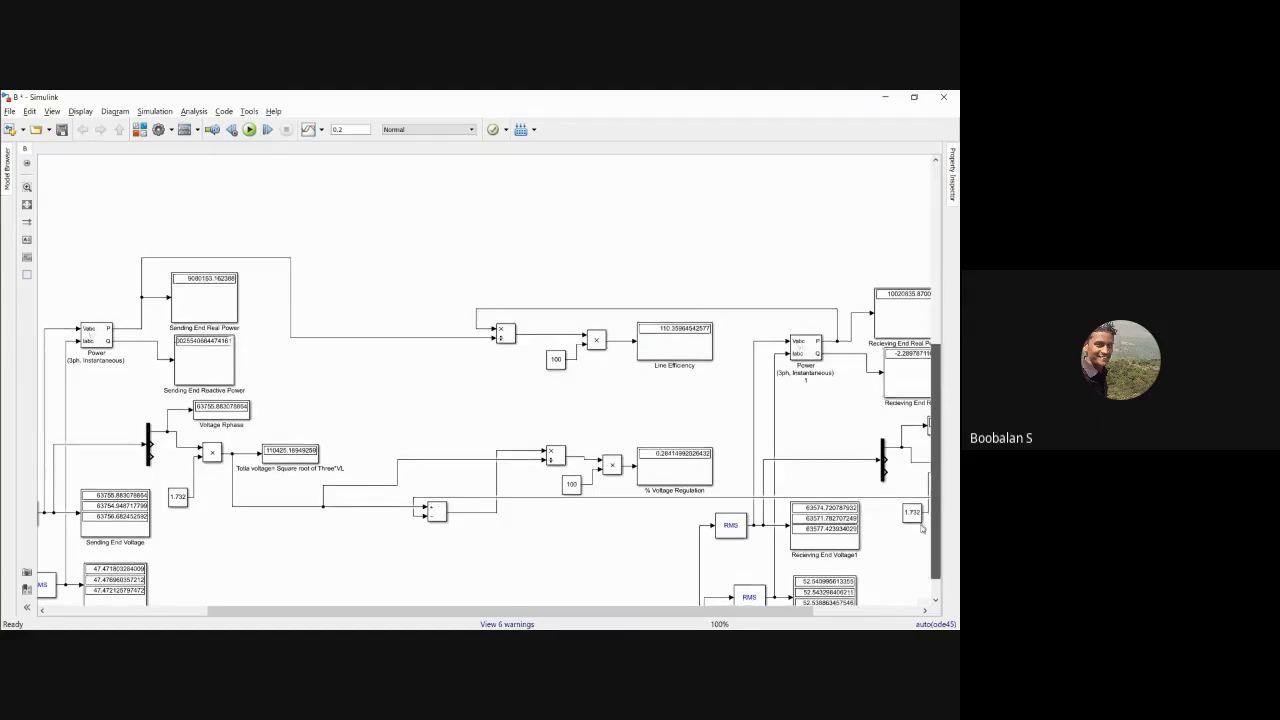
Set the inductive reactive power QL of the Three-Phase Parallel Reactive power Compensation block to 10e5 and rerun the simulation.
scroll(925, 540, "down", 5)
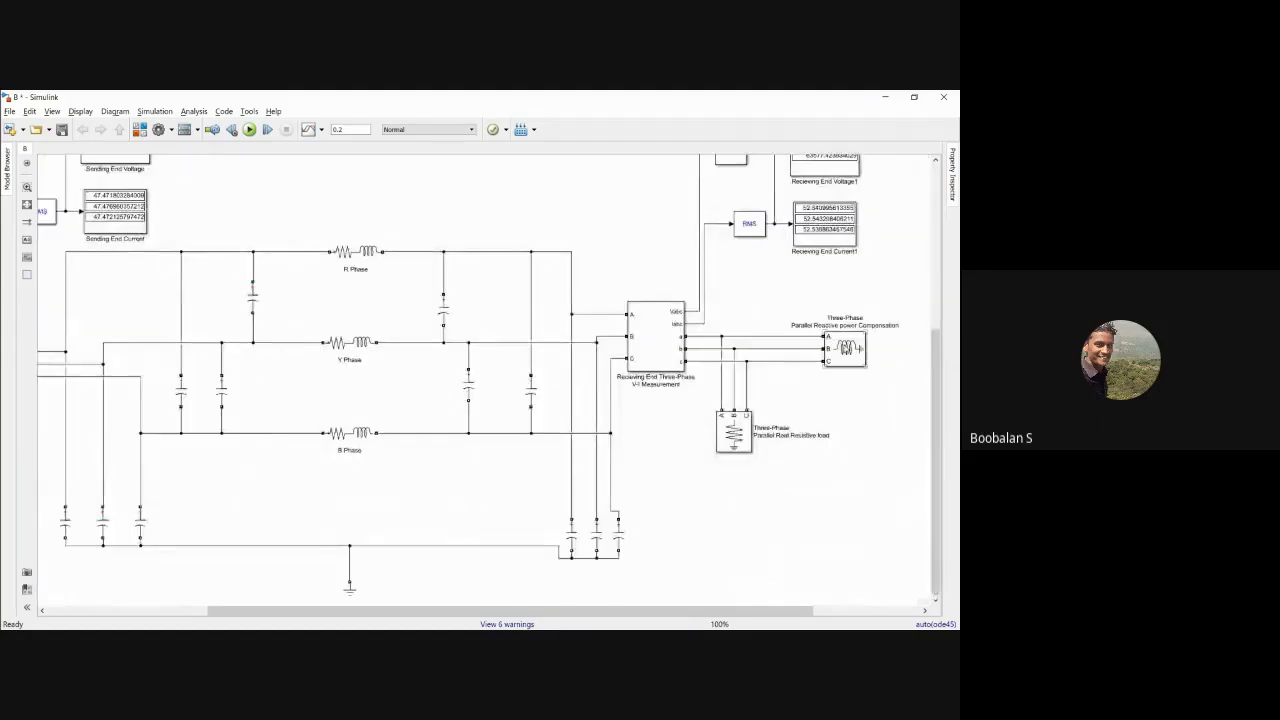
double_click(845, 348)
double_click(735, 378)
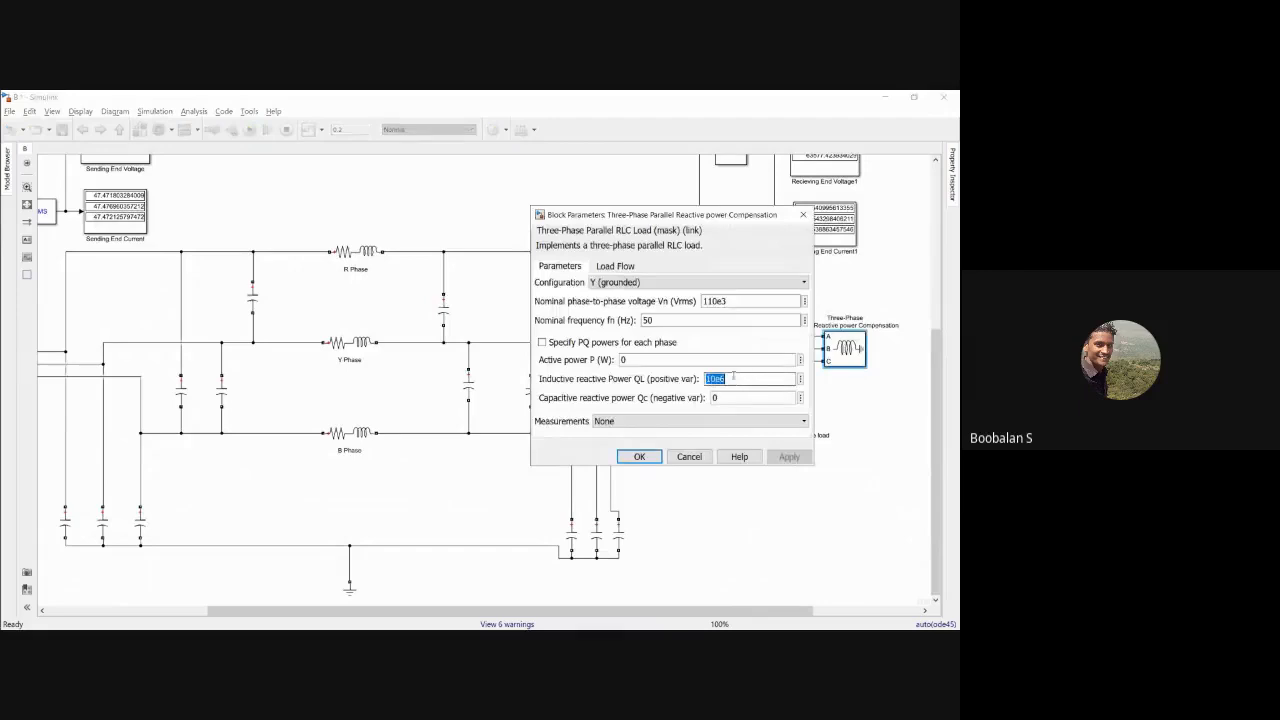
left_click(742, 382)
key("BackSpace")
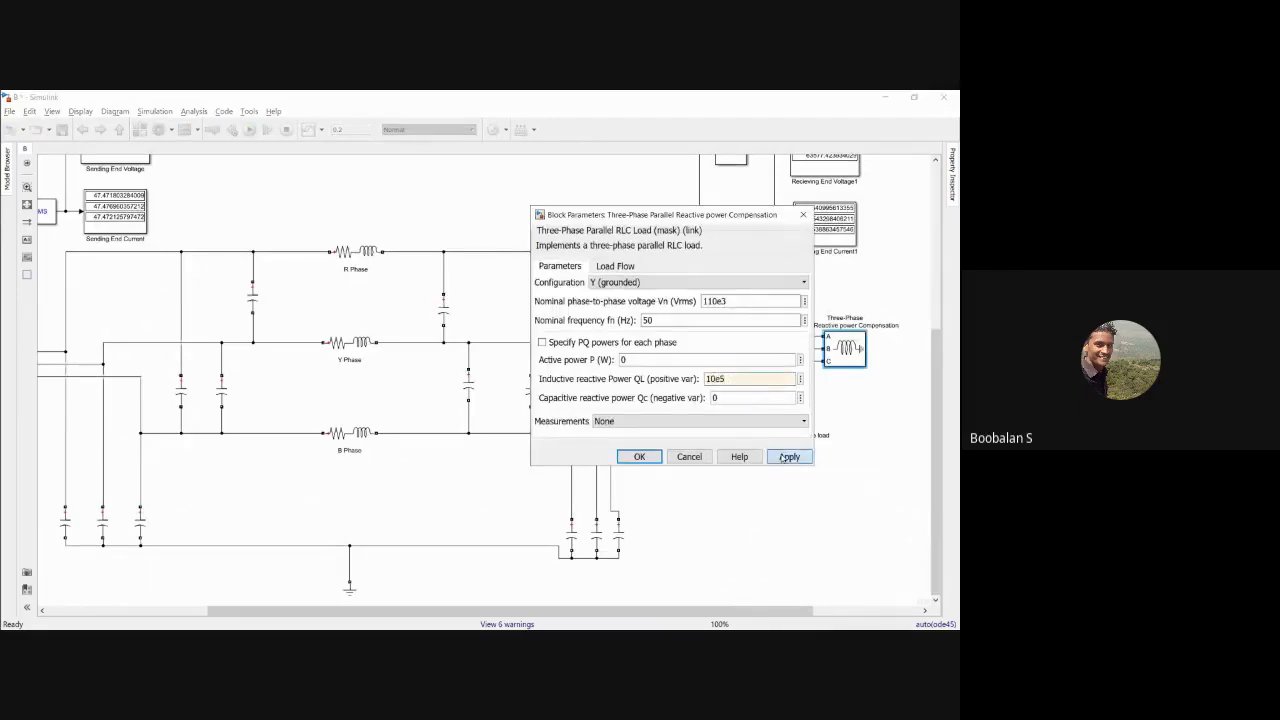
left_click(789, 456)
left_click(640, 456)
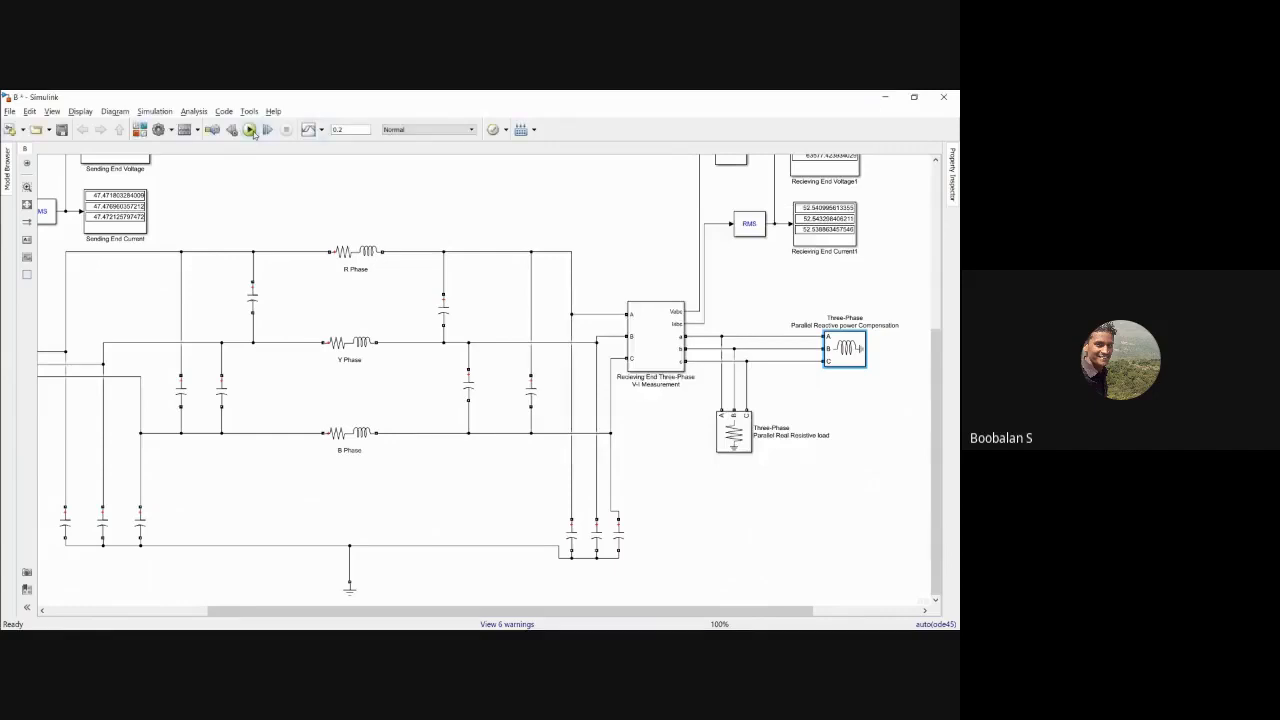
left_click(249, 129)
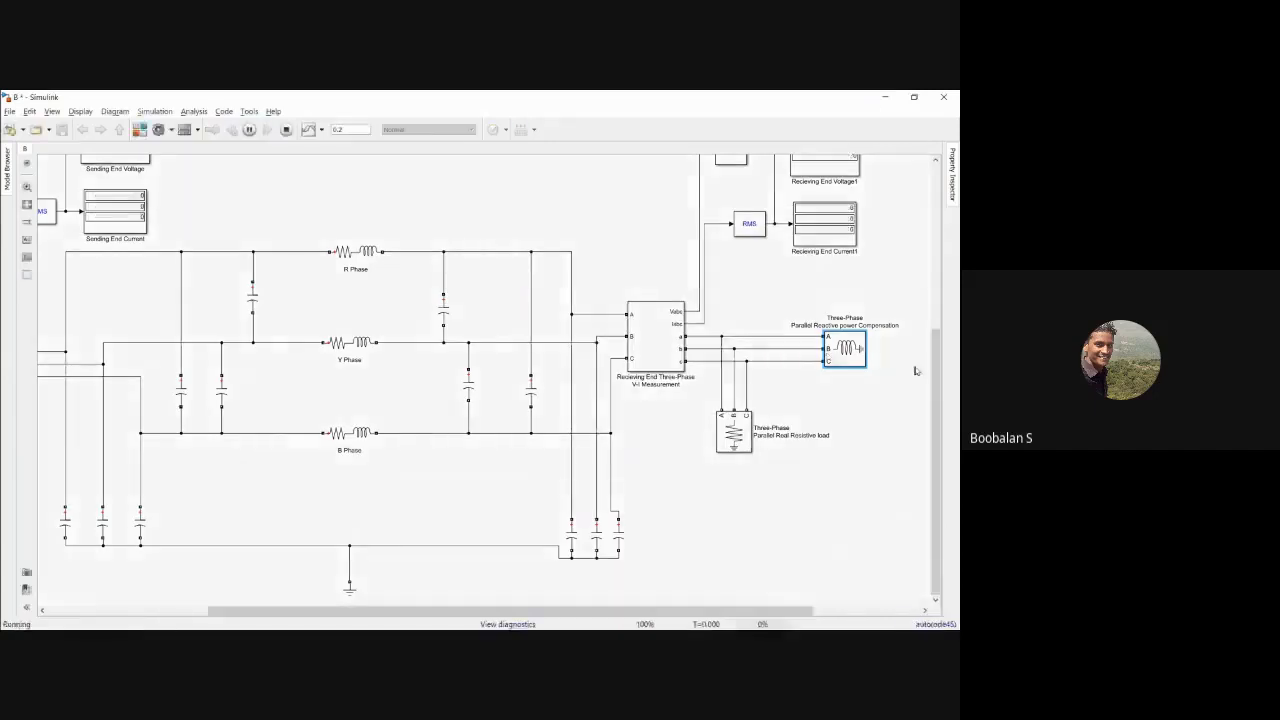
left_click_drag(939, 213, 952, 397)
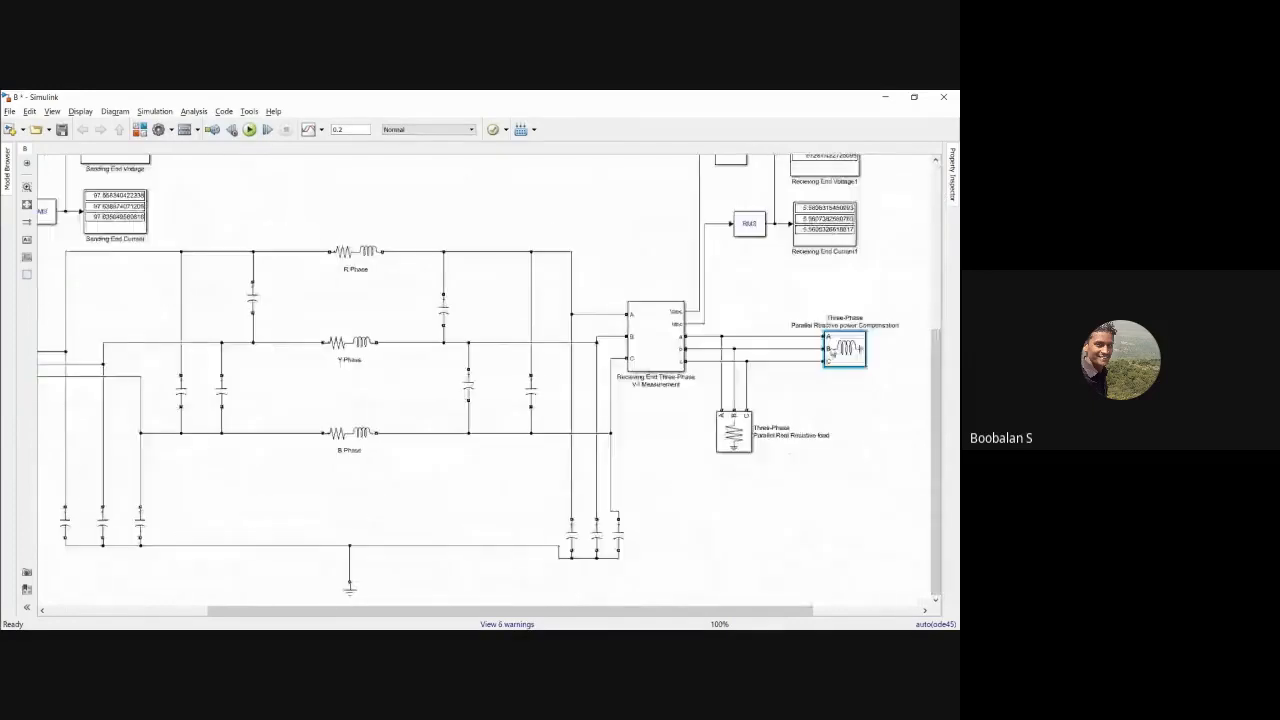
Set the compensation block's inductive reactive power QL to 10e7, rerun the simulation and bring the efficiency and regulation displays into view.
double_click(845, 350)
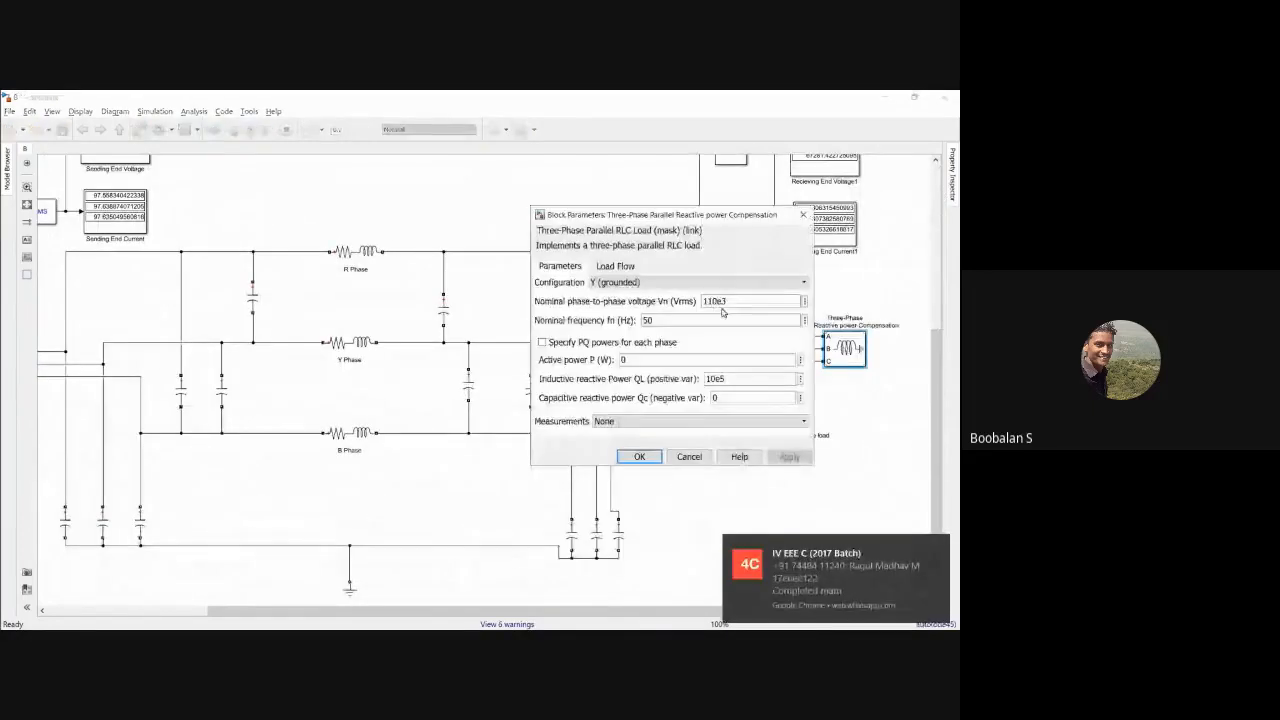
left_click(725, 378)
key("BackSpace")
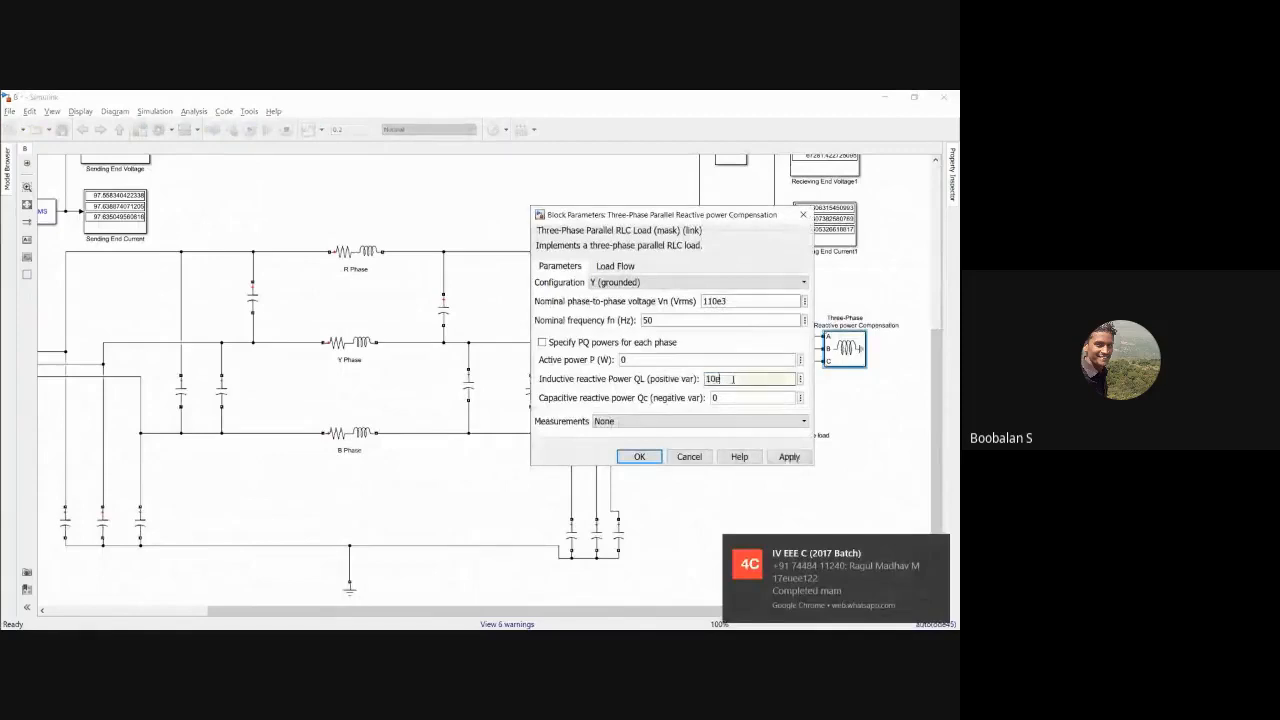
type("7")
left_click(641, 456)
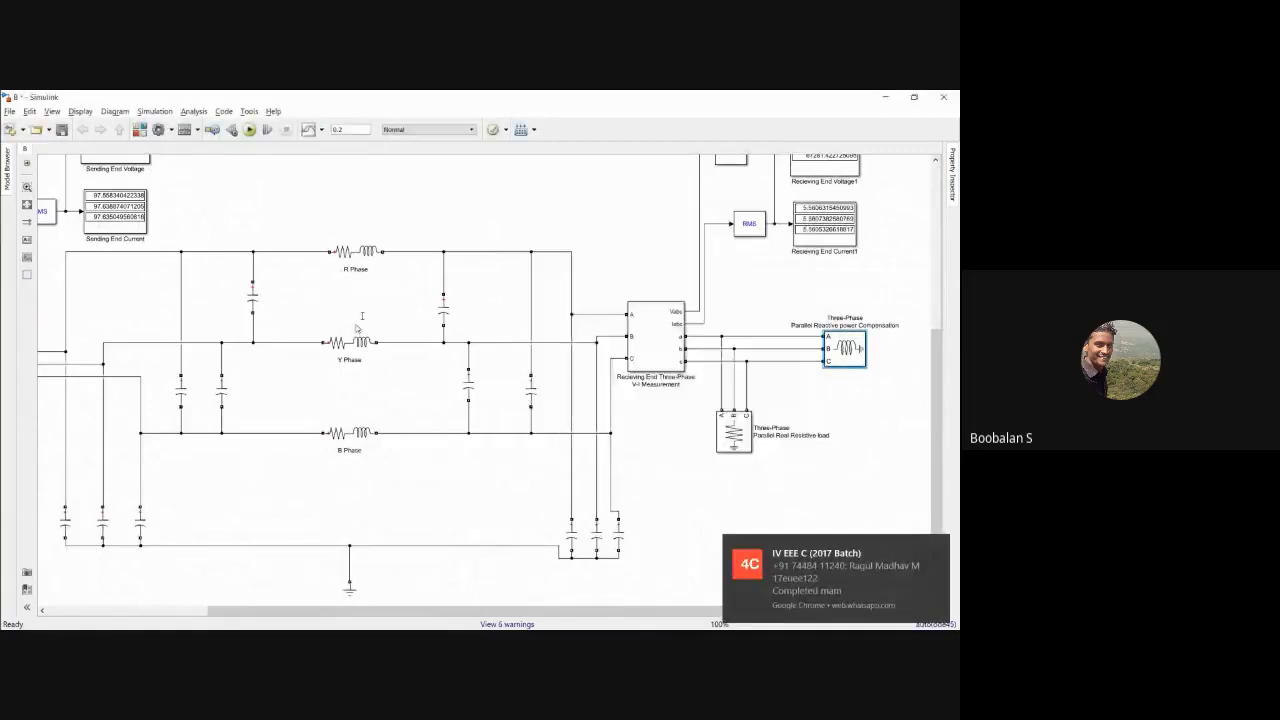
left_click(249, 129)
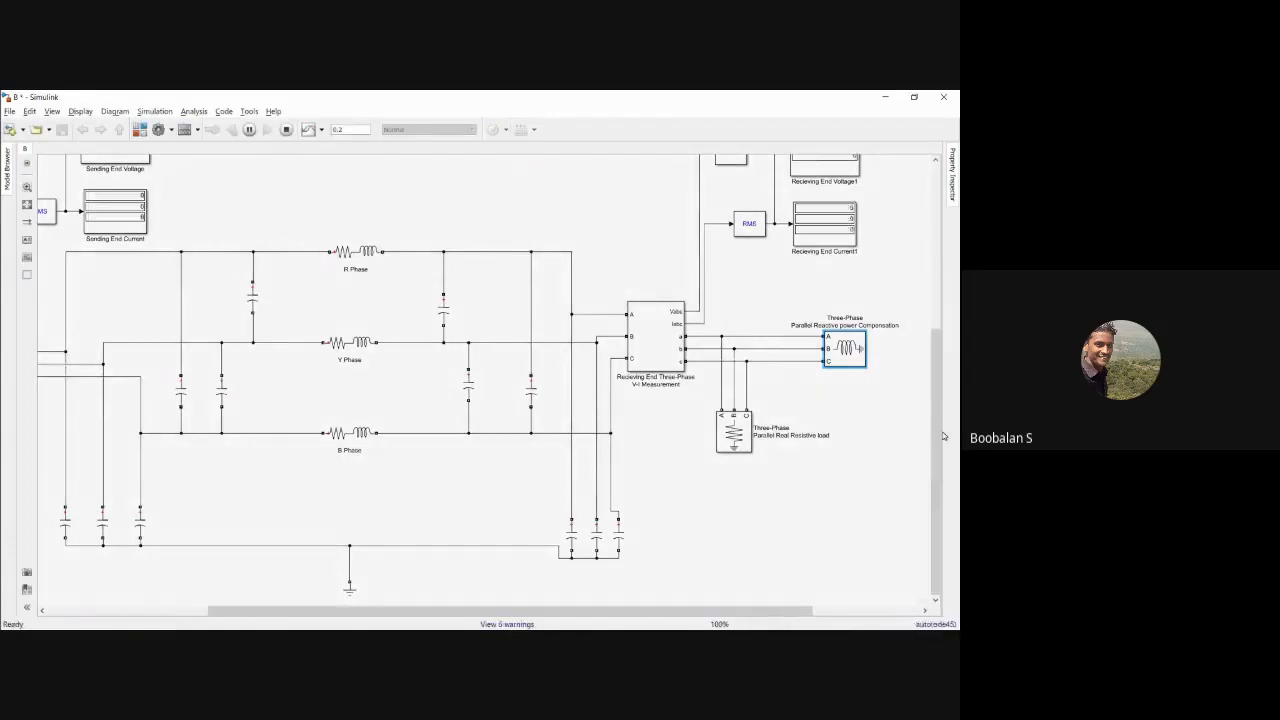
left_click_drag(938, 347, 944, 205)
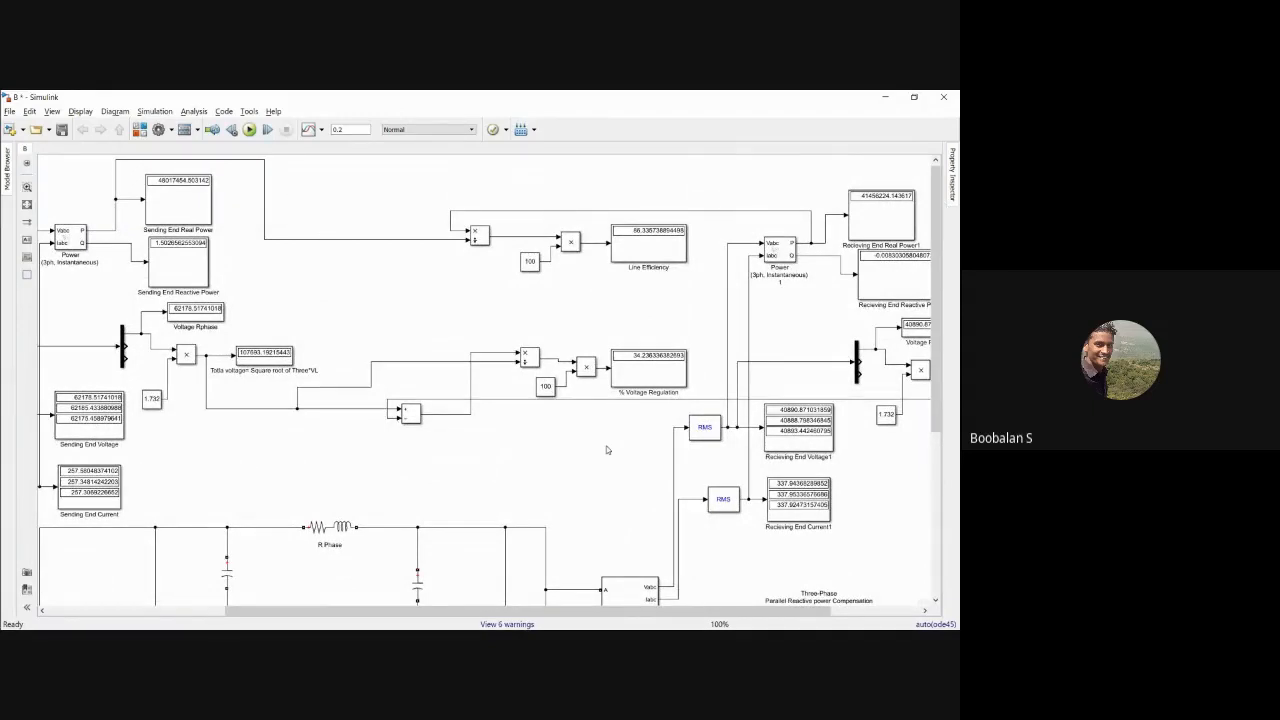
Examine the compensation block's inductive reactive power setting alongside the Line Efficiency, % Voltage Regulation and end-measurement displays.
scroll(940, 416, "down", 5)
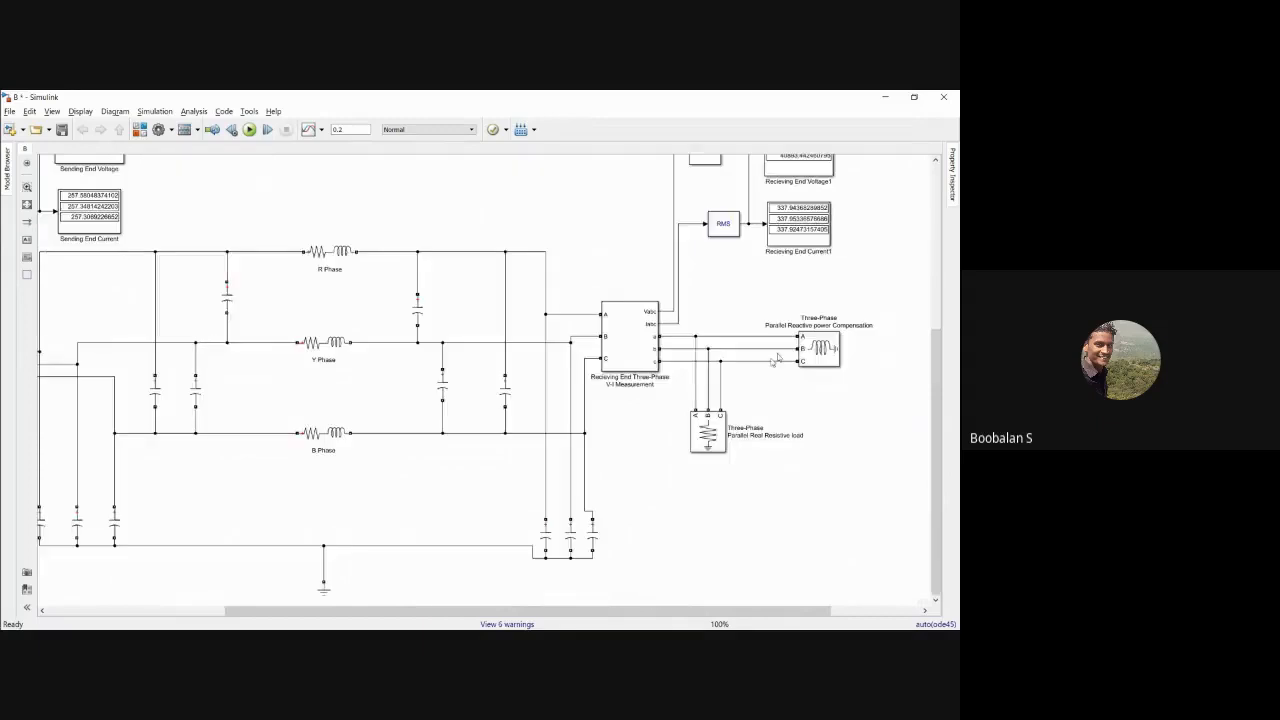
double_click(834, 348)
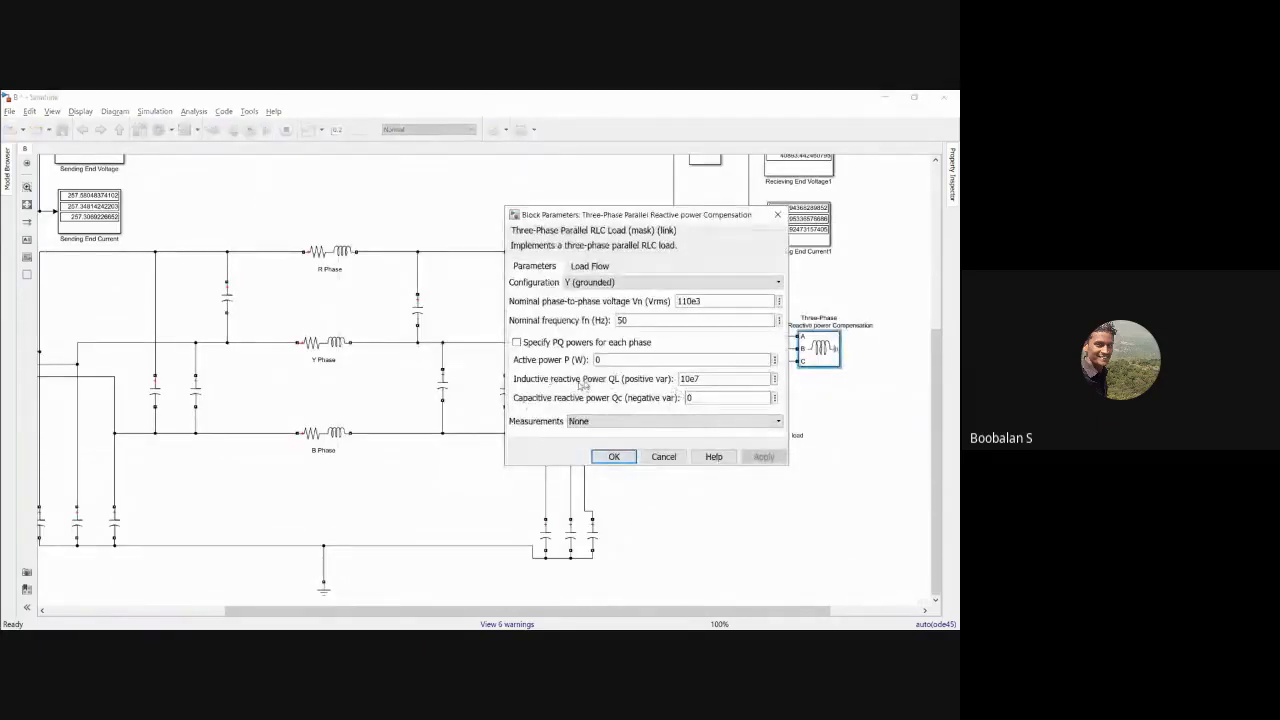
left_click(615, 457)
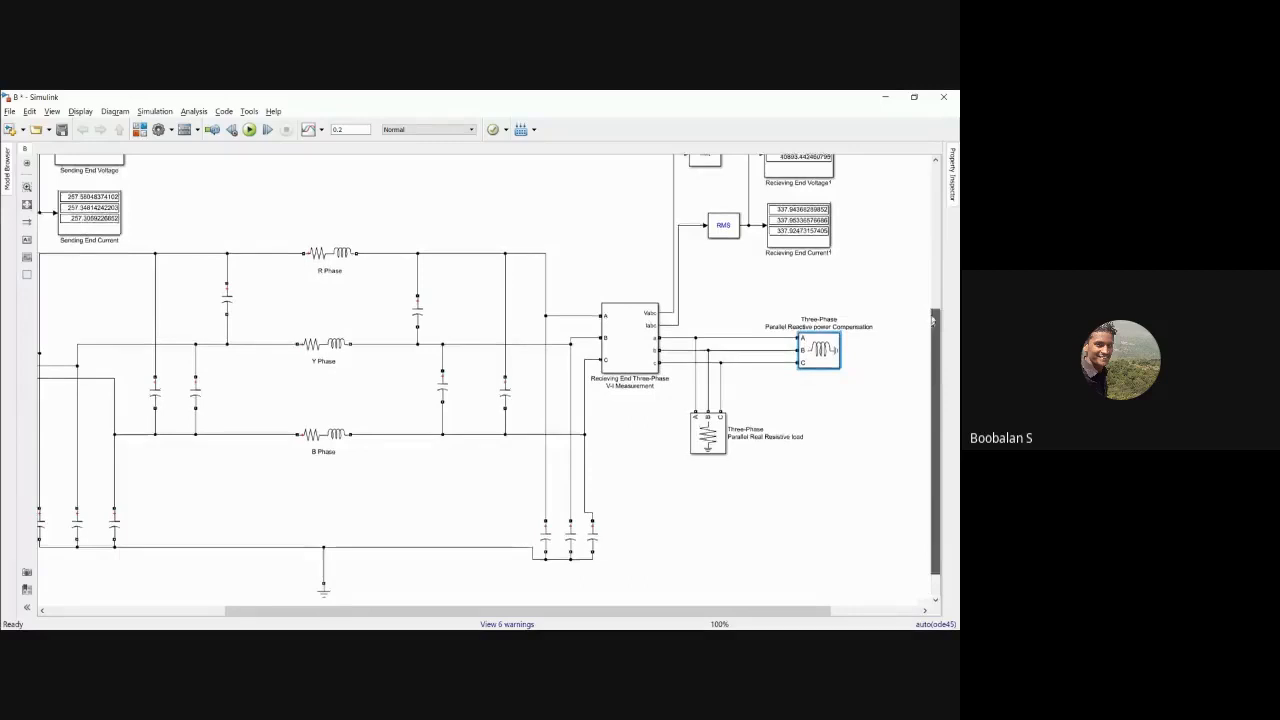
left_click_drag(934, 335, 932, 182)
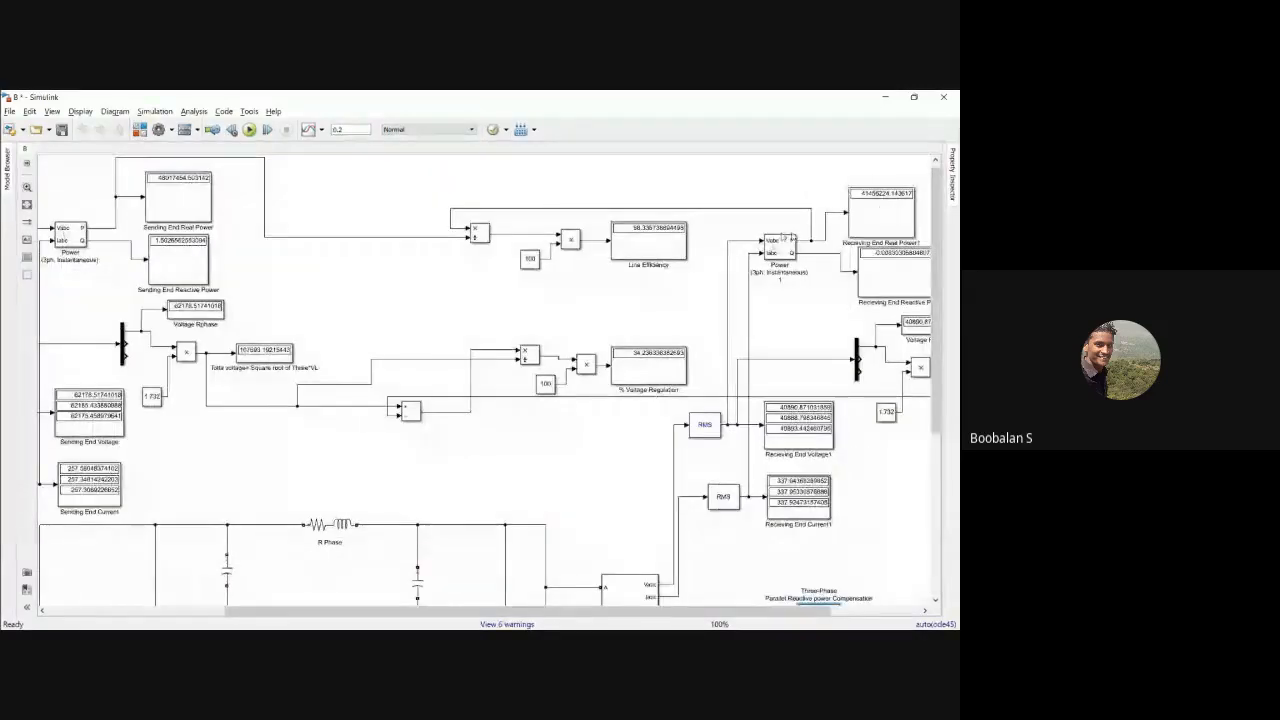
left_click_drag(935, 348, 928, 510)
double_click(818, 347)
left_click_drag(430, 227, 598, 214)
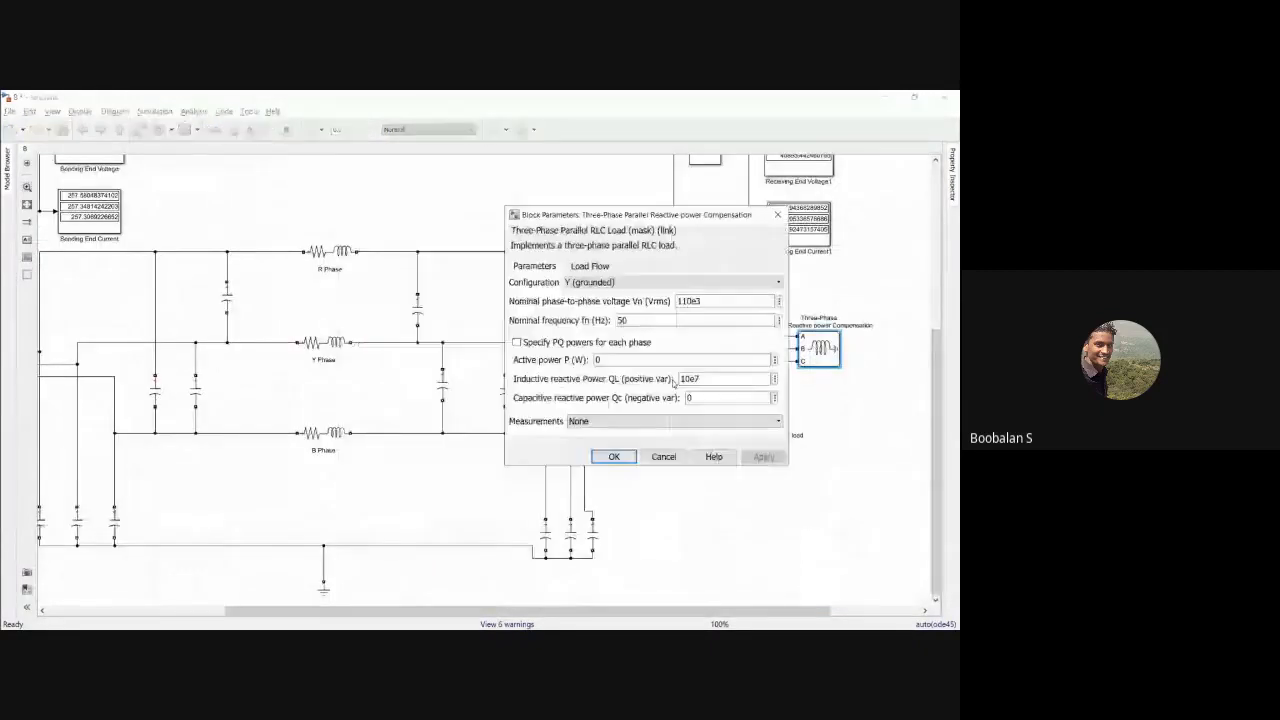
left_click(614, 456)
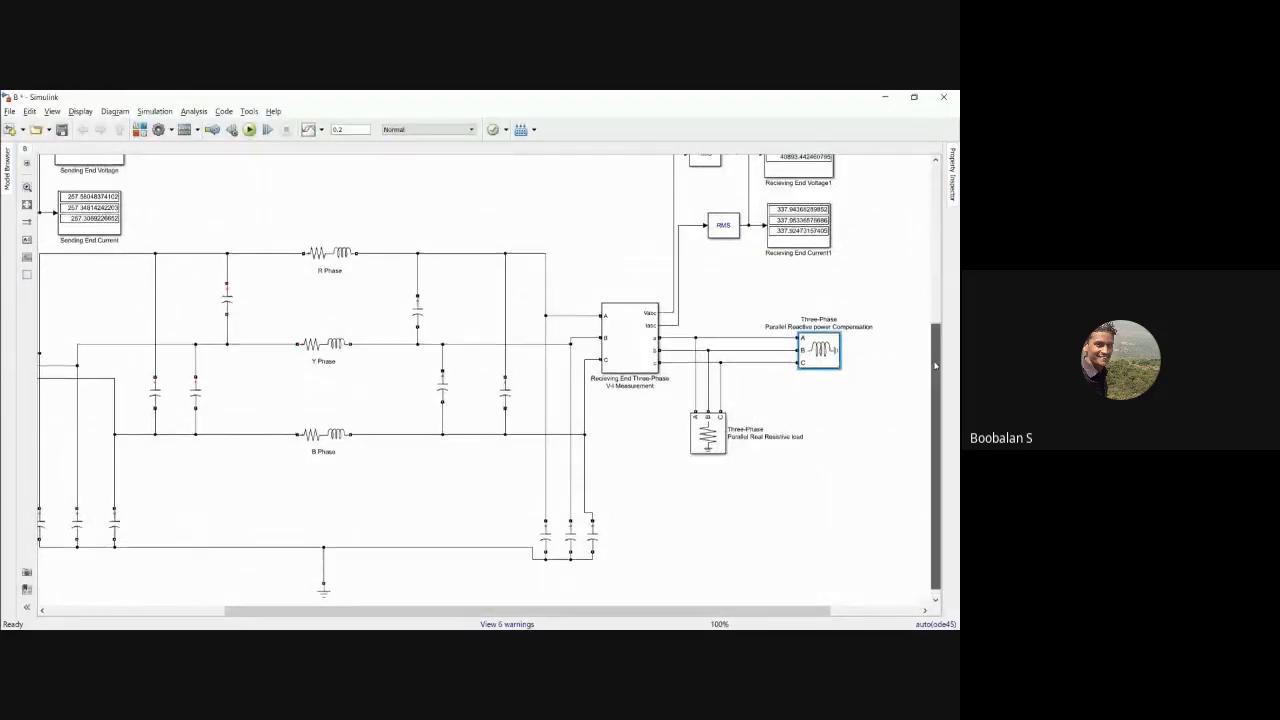
Examine the line model's efficiency, voltage regulation and power displays together with the phase lines, compensation block and load.
scroll(786, 270, "up", 6)
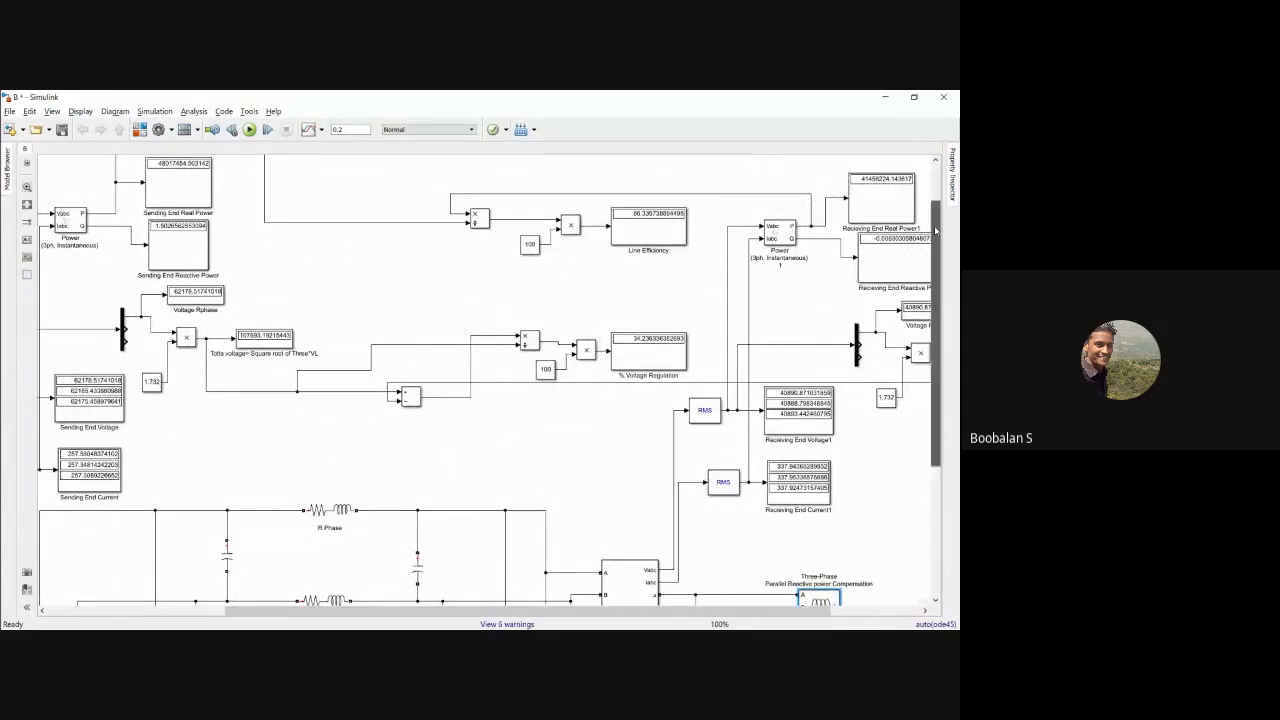
left_click_drag(936, 231, 936, 351)
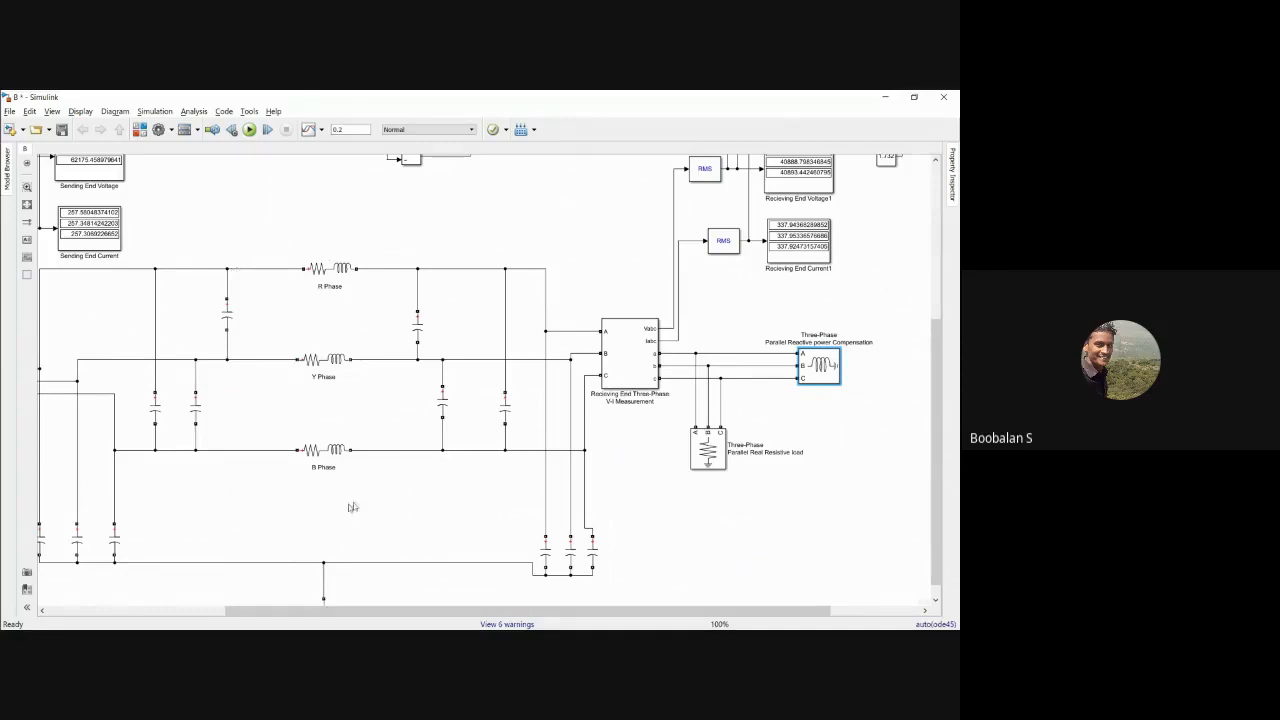
left_click_drag(937, 379, 937, 229)
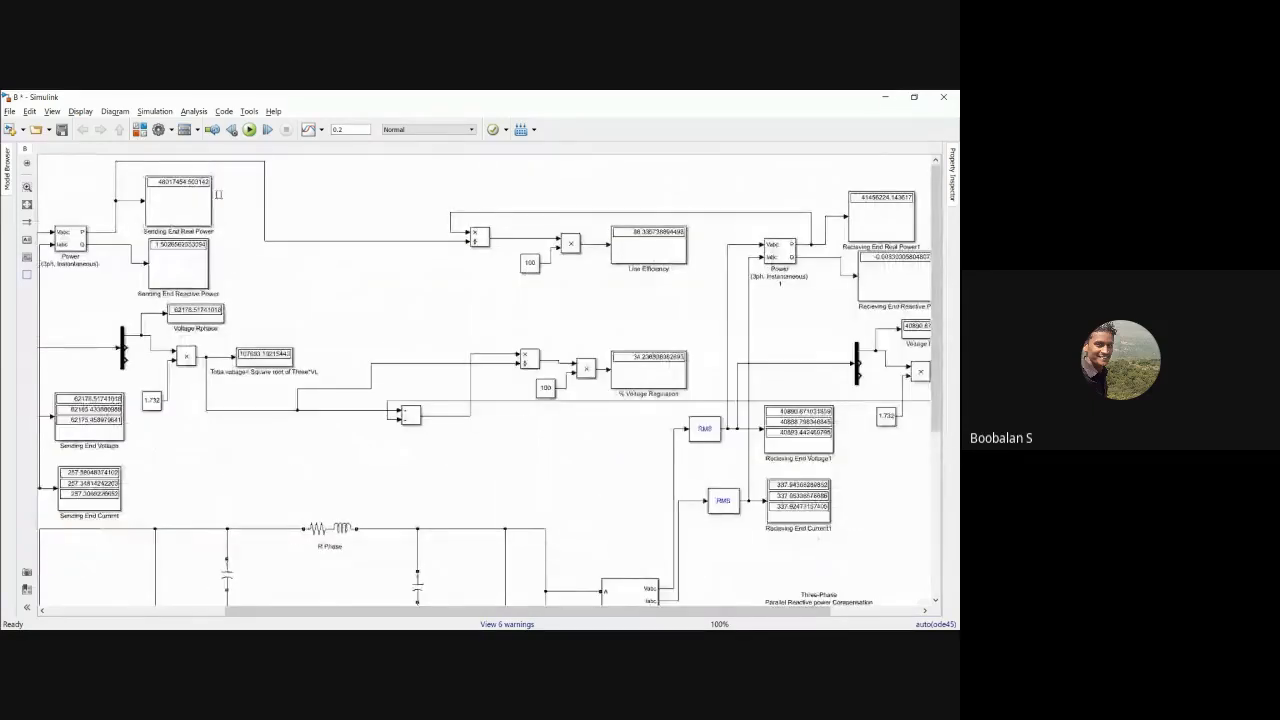
left_click_drag(937, 370, 937, 482)
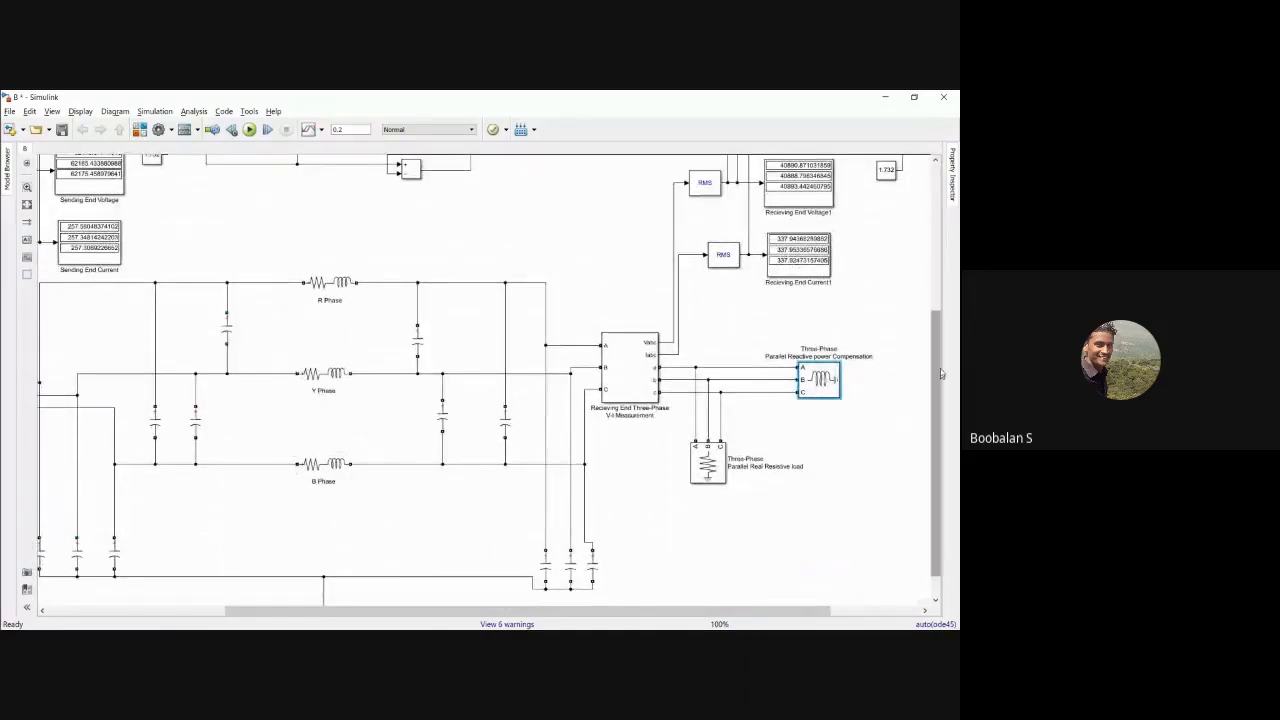
left_click_drag(937, 360, 937, 267)
scroll(620, 245, "up", 3)
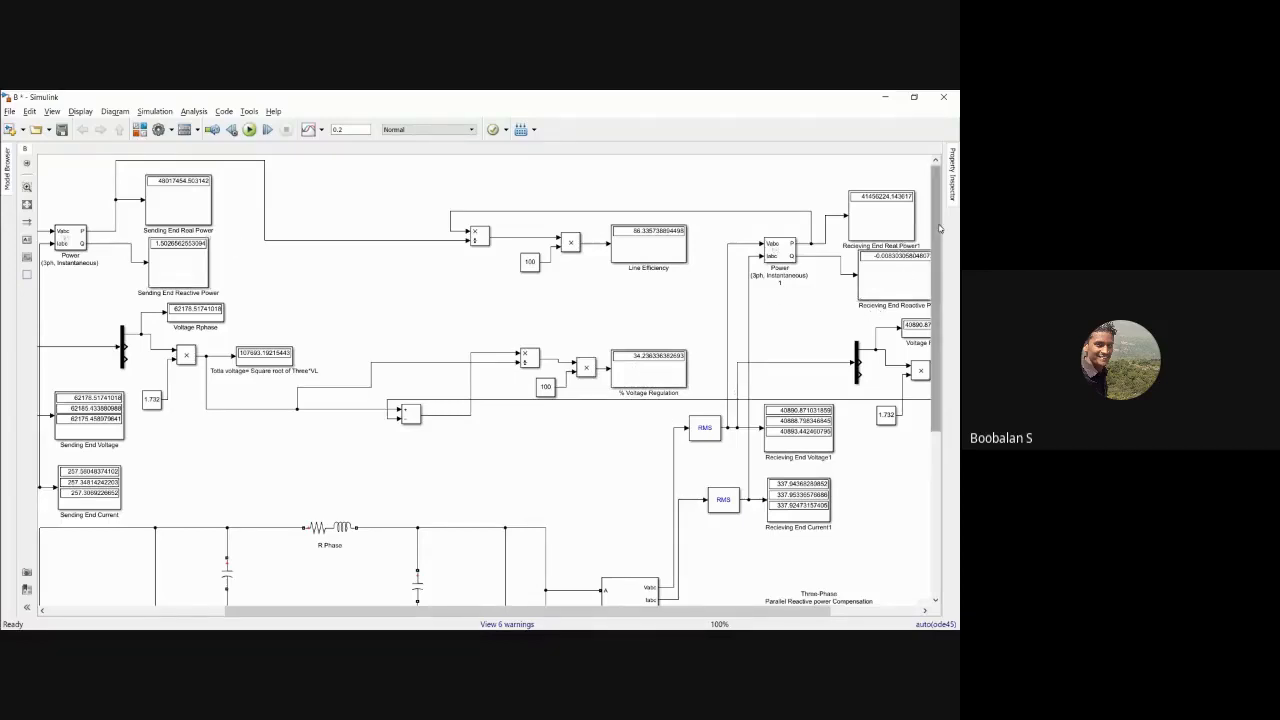
left_click_drag(938, 227, 946, 394)
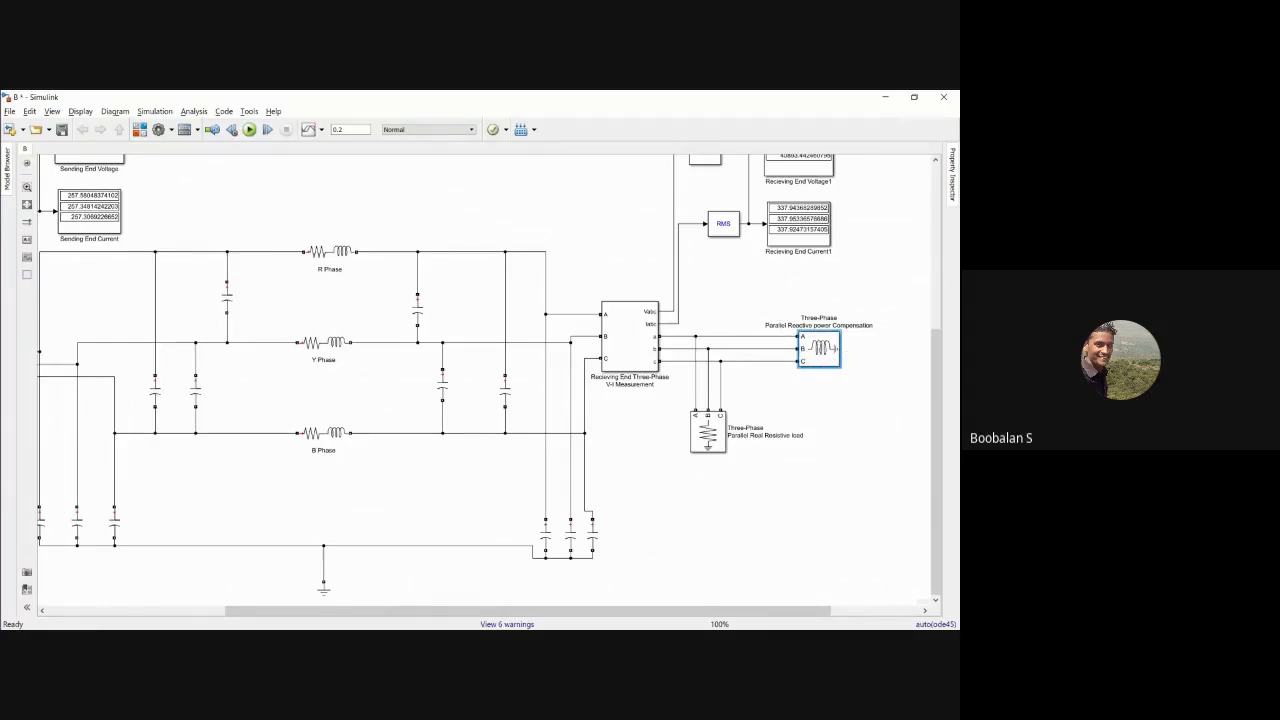
mouse_move(448, 611)
left_mouse_down()
mouse_move(242, 612)
mouse_move(464, 626)
left_mouse_up()
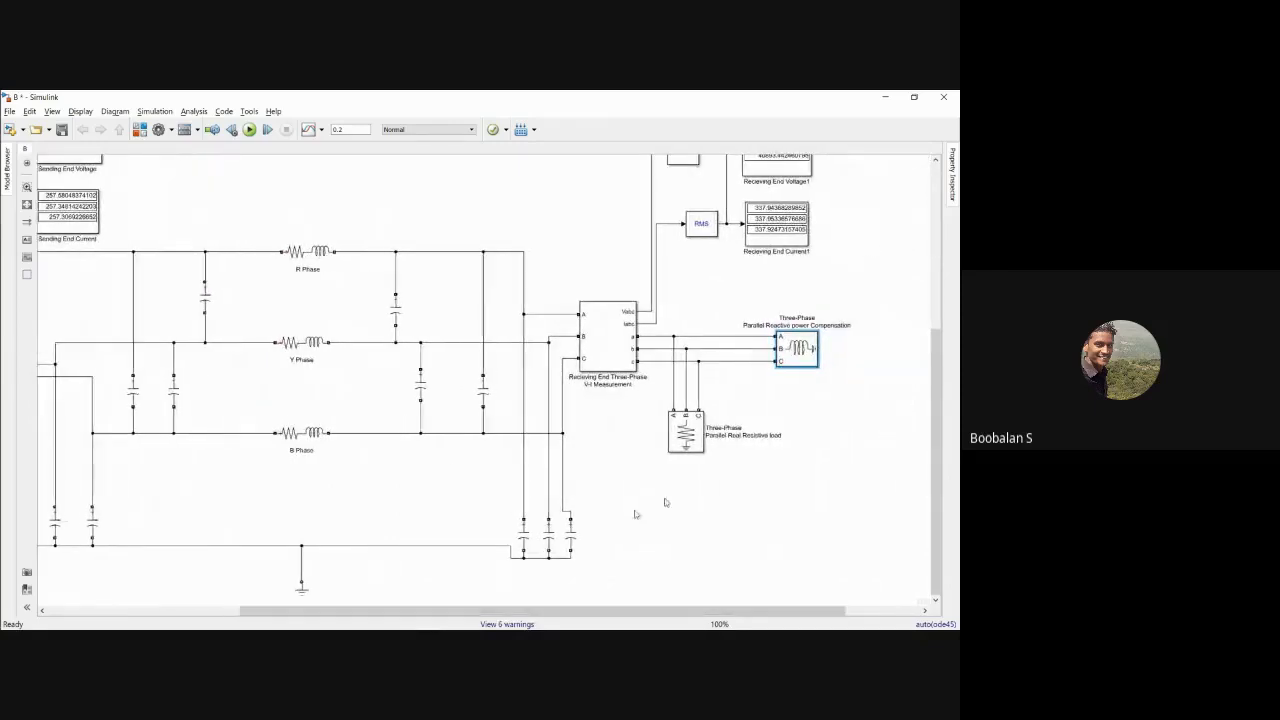
left_click_drag(938, 366, 945, 210)
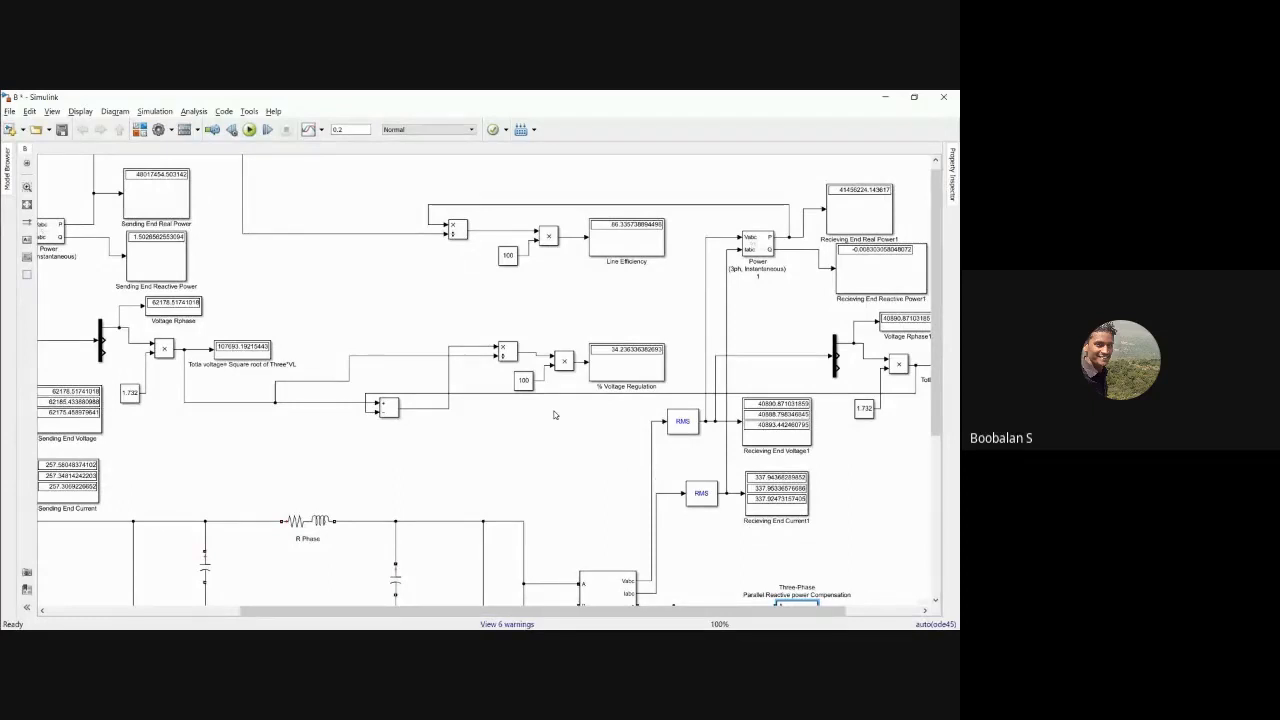
left_click_drag(592, 609, 396, 609)
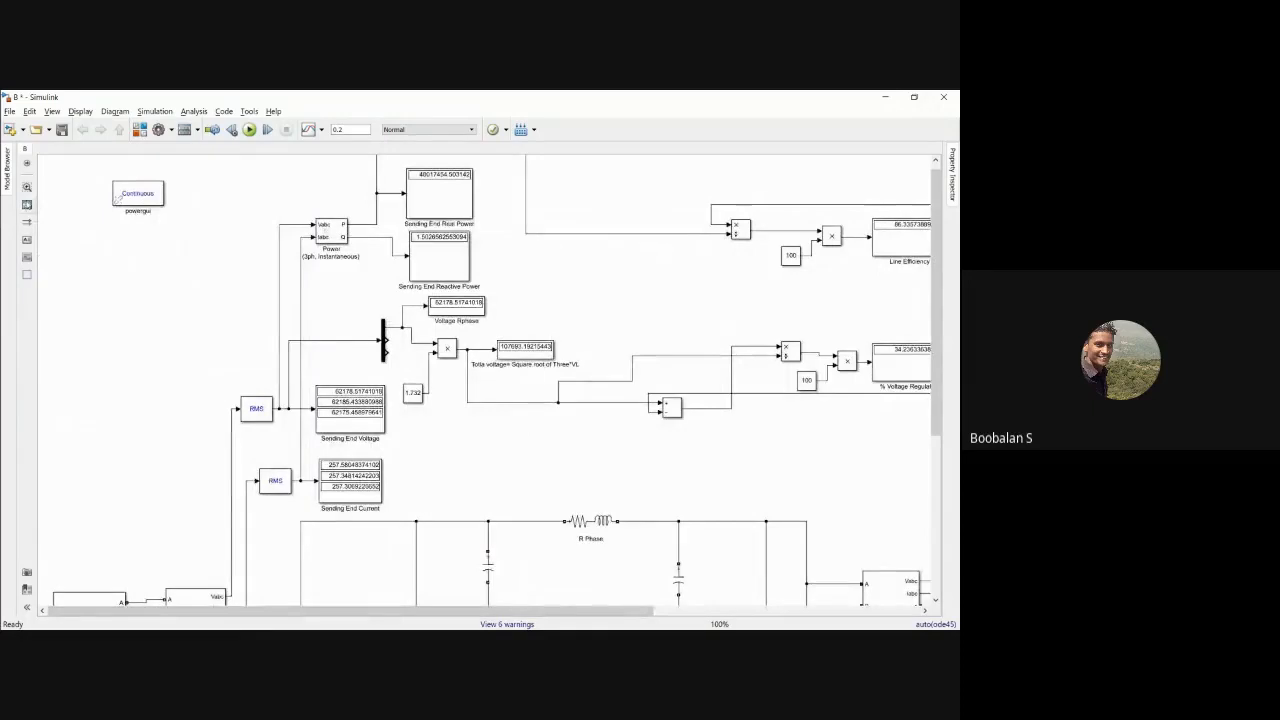
left_click(28, 205)
Switch to Simulation lab II Syllabus.pdf in Adobe Acrobat, review the Gauss-Seidel load flow item, and return to the Simulink model.
mouse_move(2, 349)
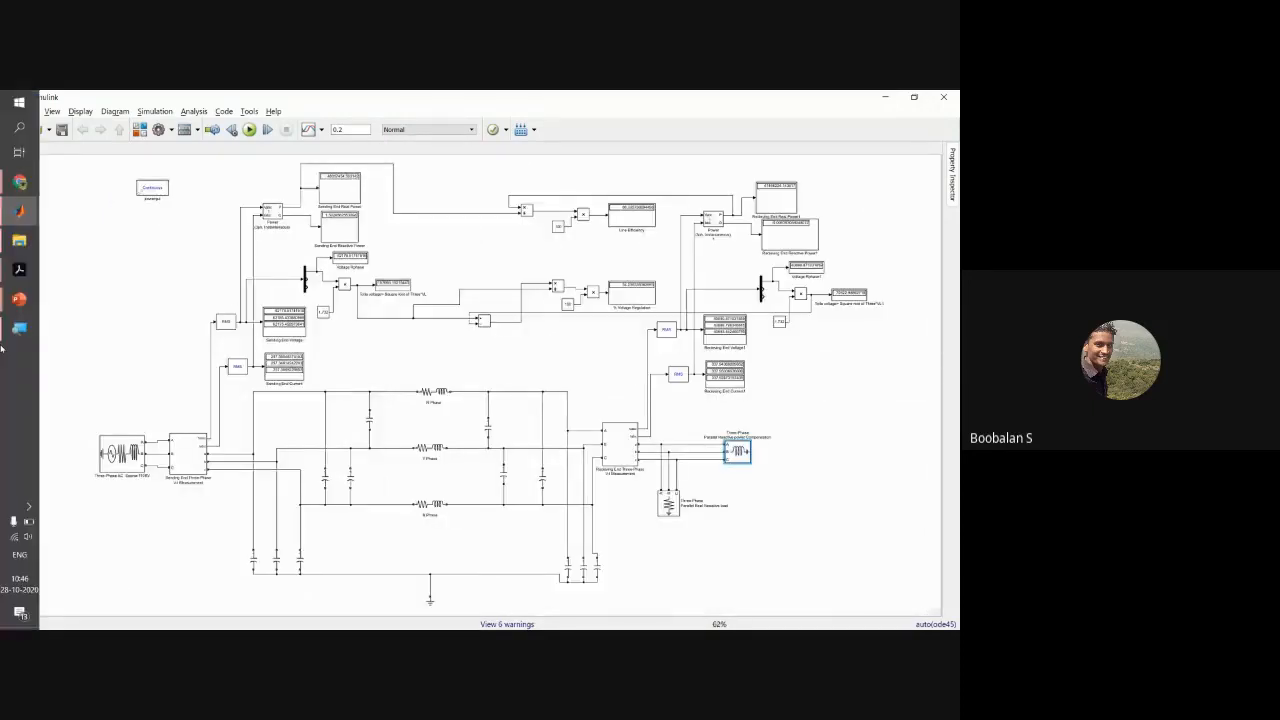
left_click(27, 275)
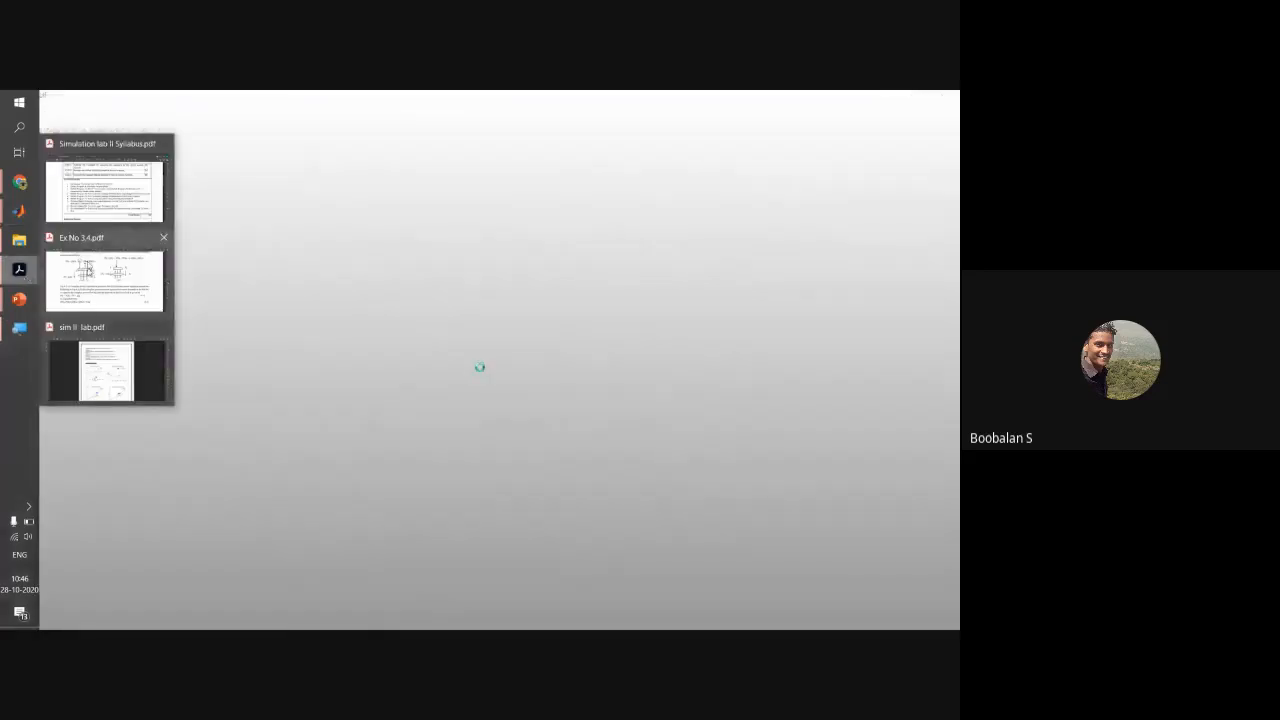
left_click(104, 190)
left_click_drag(626, 375, 443, 396)
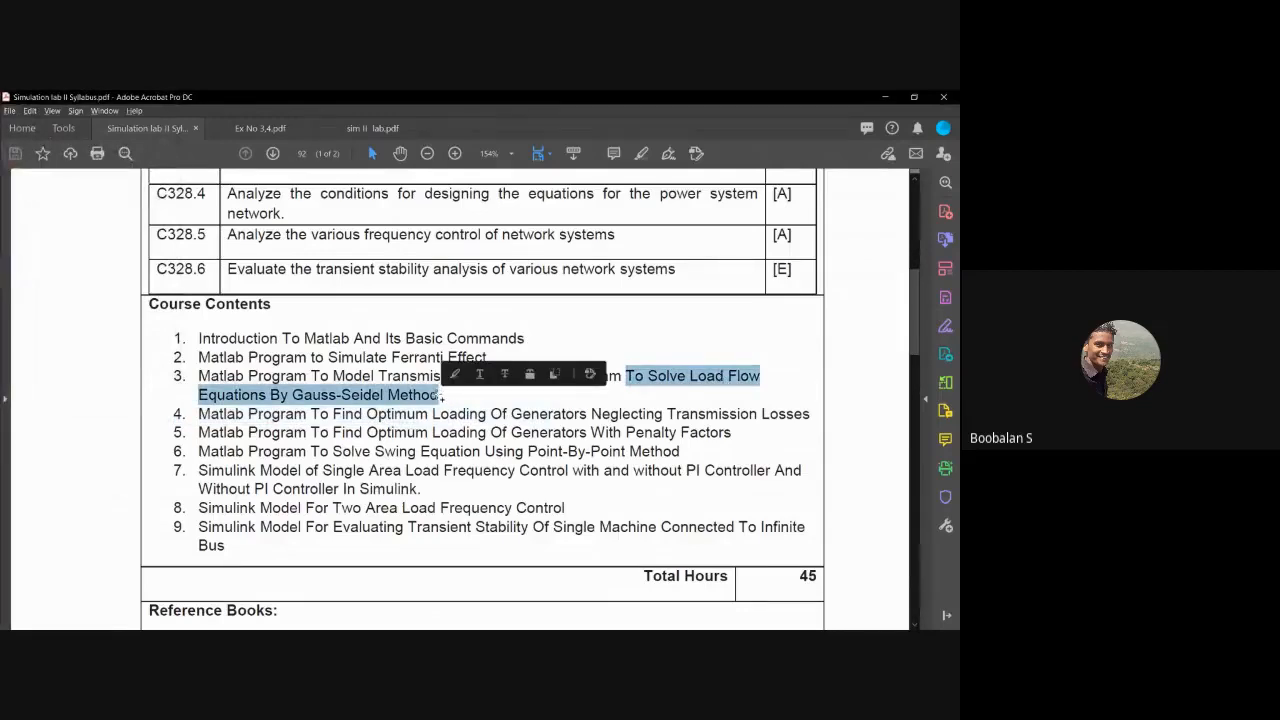
left_click(272, 376)
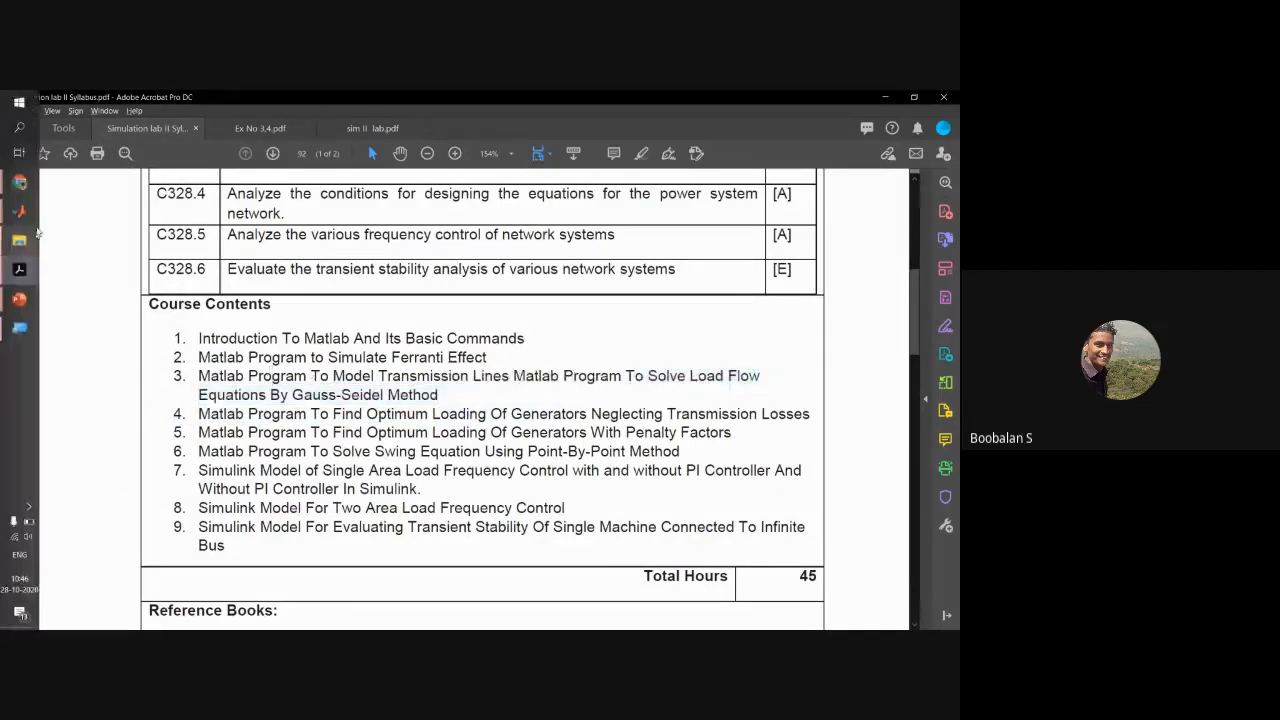
mouse_move(22, 213)
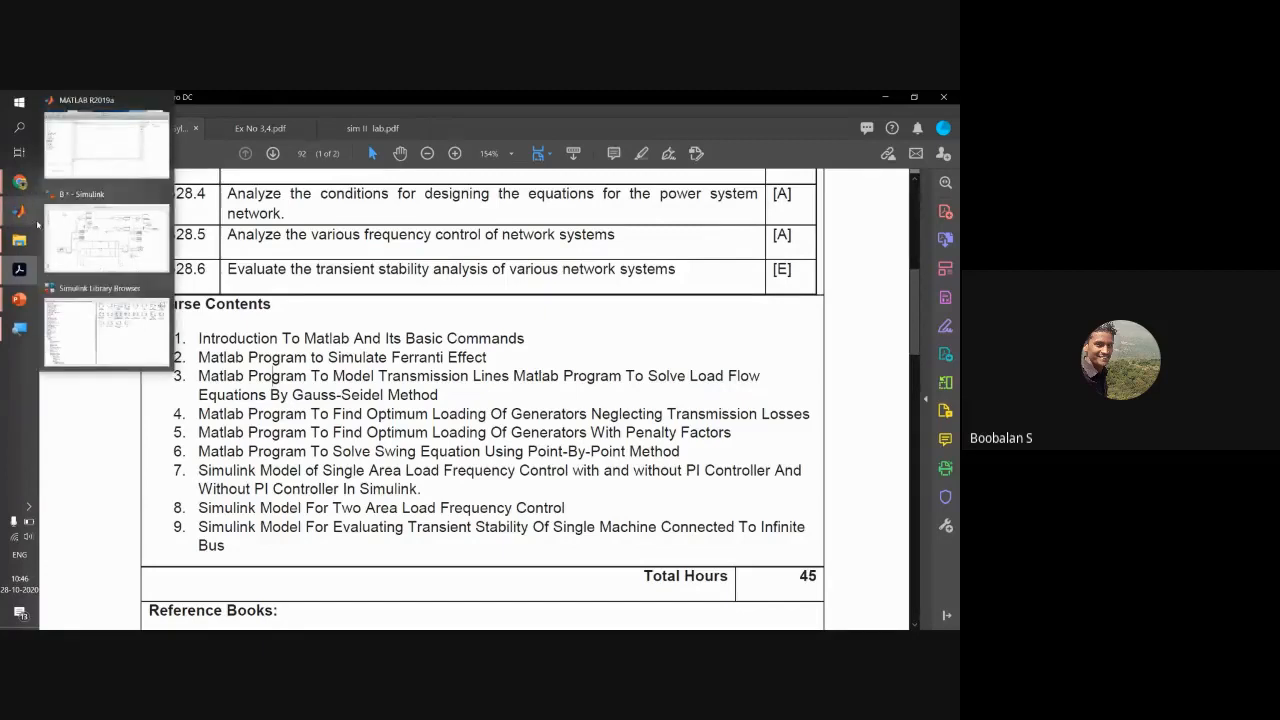
left_click(75, 229)
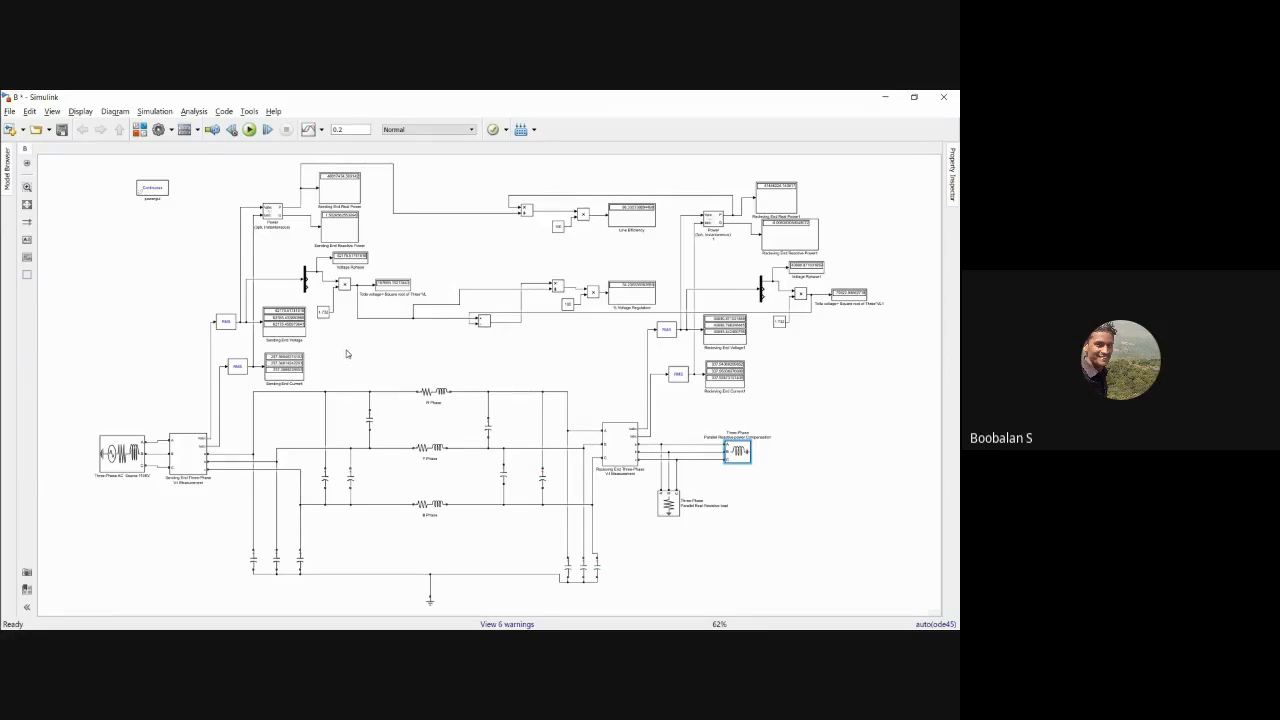
Copy the sending-end Product block beside the Sending End Current display and wire the sending-end RMS voltage and RMS current to its inputs.
left_click(27, 188)
left_click(282, 355)
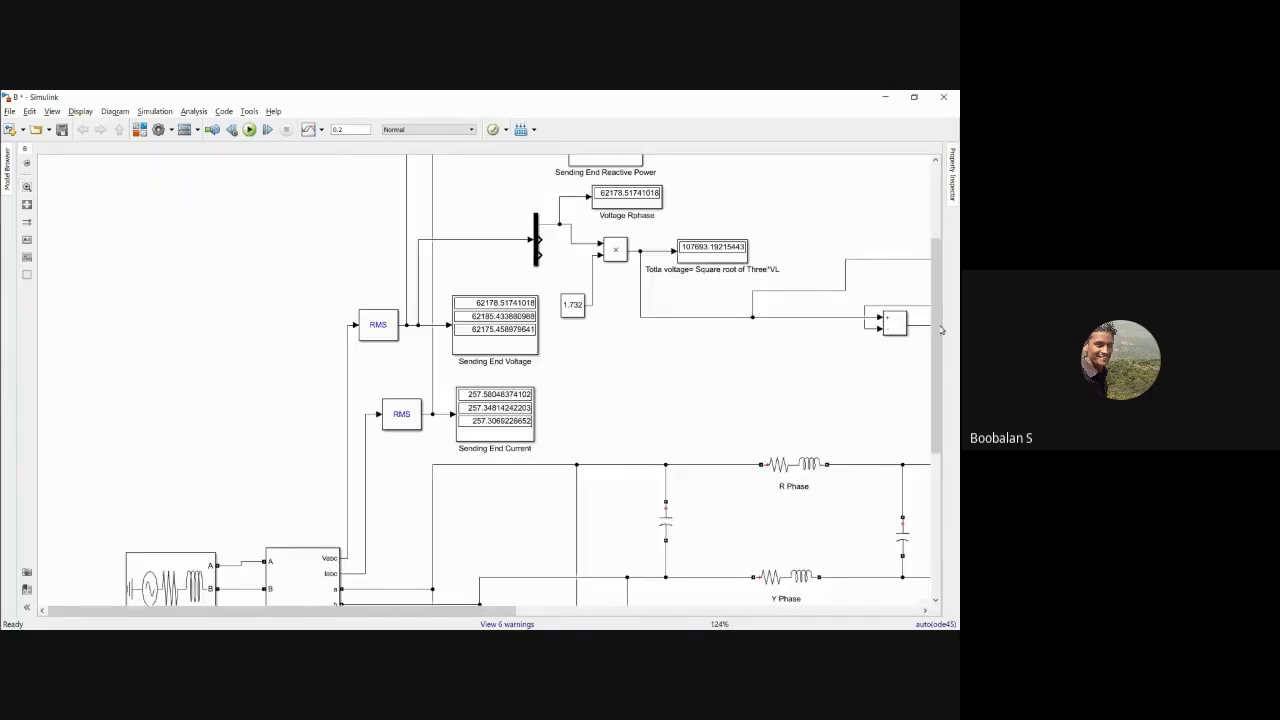
mouse_move(941, 330)
left_mouse_down()
mouse_move(940, 380)
mouse_move(938, 351)
left_mouse_up()
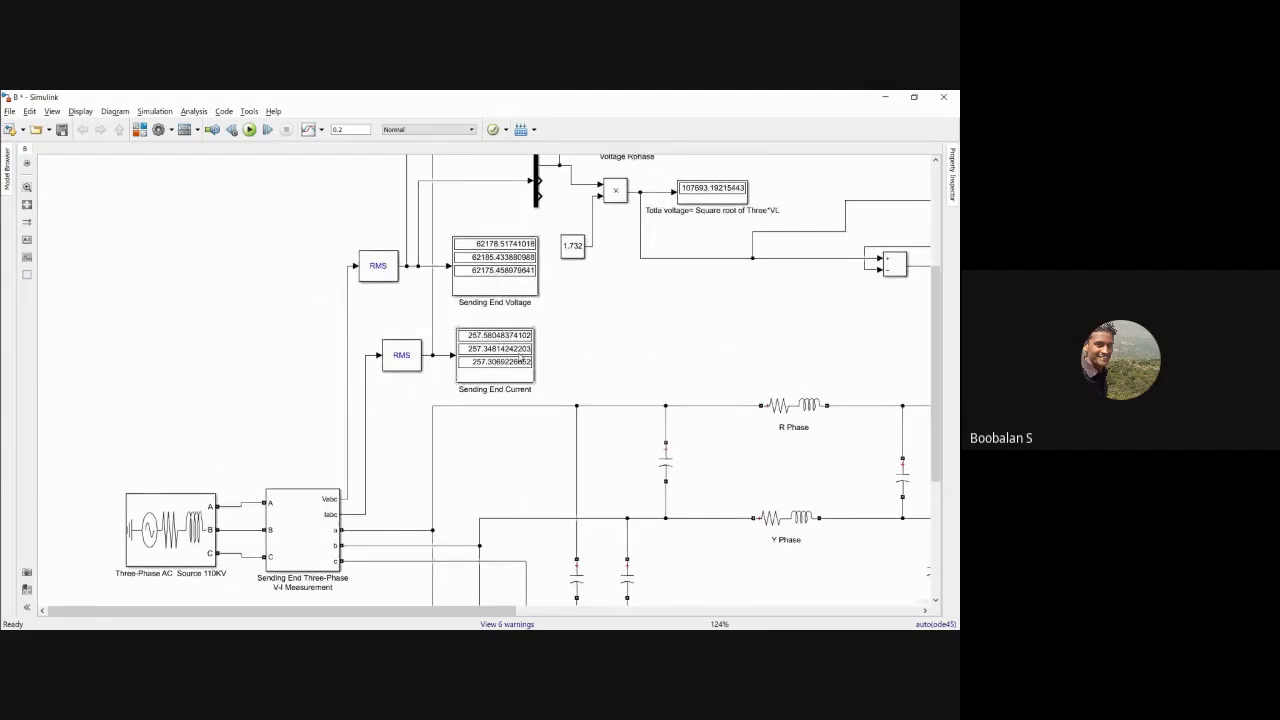
double_click(616, 310)
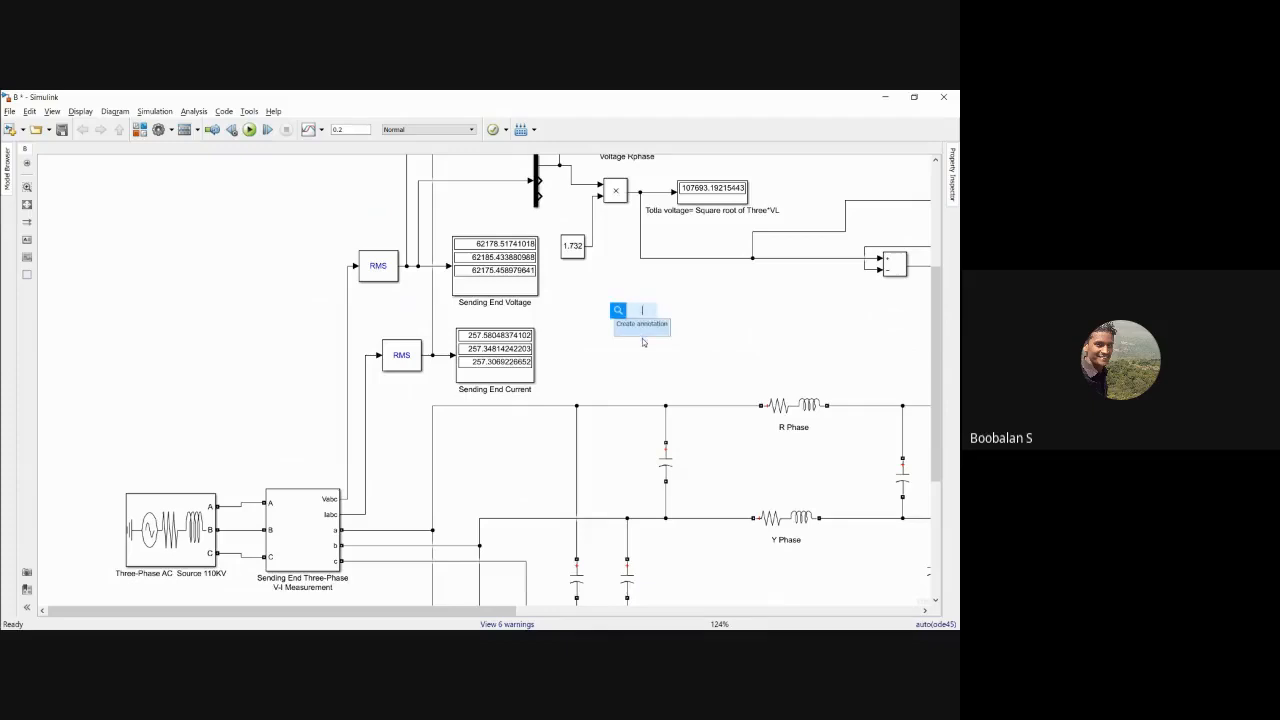
mouse_move(617, 196)
left_mouse_down()
mouse_move(624, 322)
mouse_move(641, 299)
mouse_move(615, 187)
mouse_move(611, 351)
mouse_move(673, 338)
mouse_move(429, 266)
mouse_move(441, 266)
left_mouse_up()
left_click(635, 318)
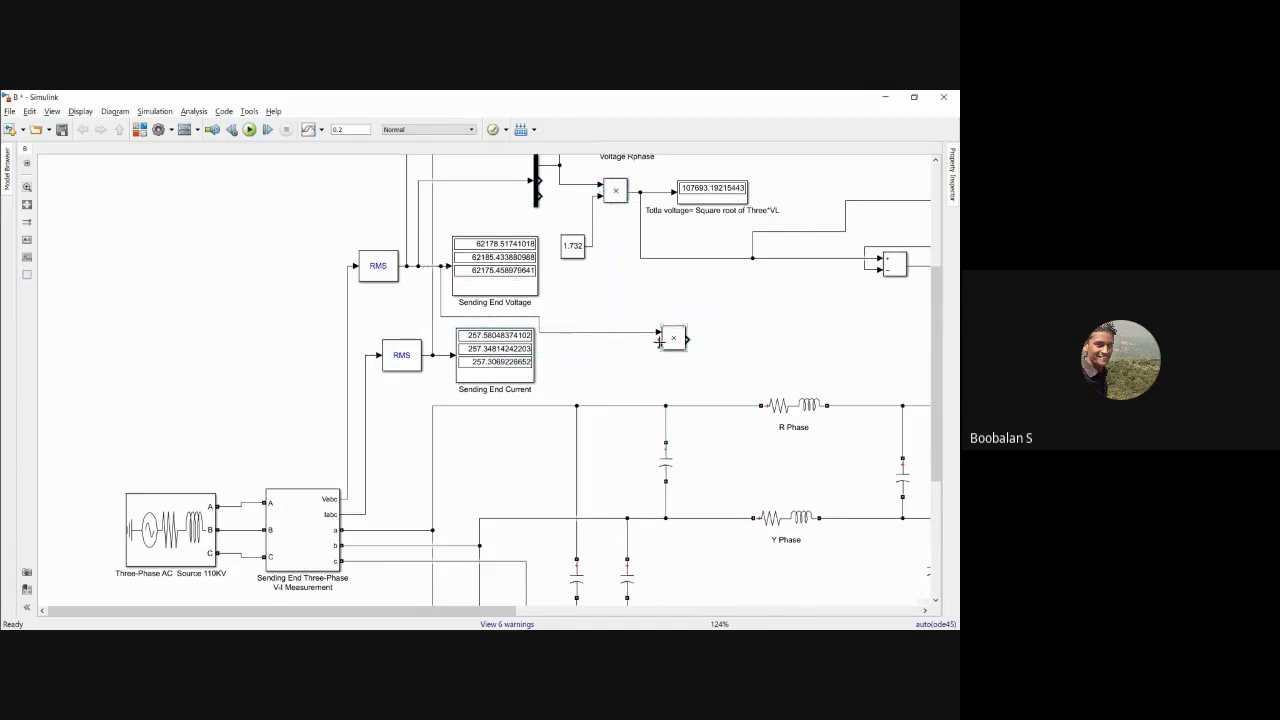
mouse_move(659, 341)
left_mouse_down()
mouse_move(548, 385)
mouse_move(447, 332)
mouse_move(444, 354)
left_mouse_up()
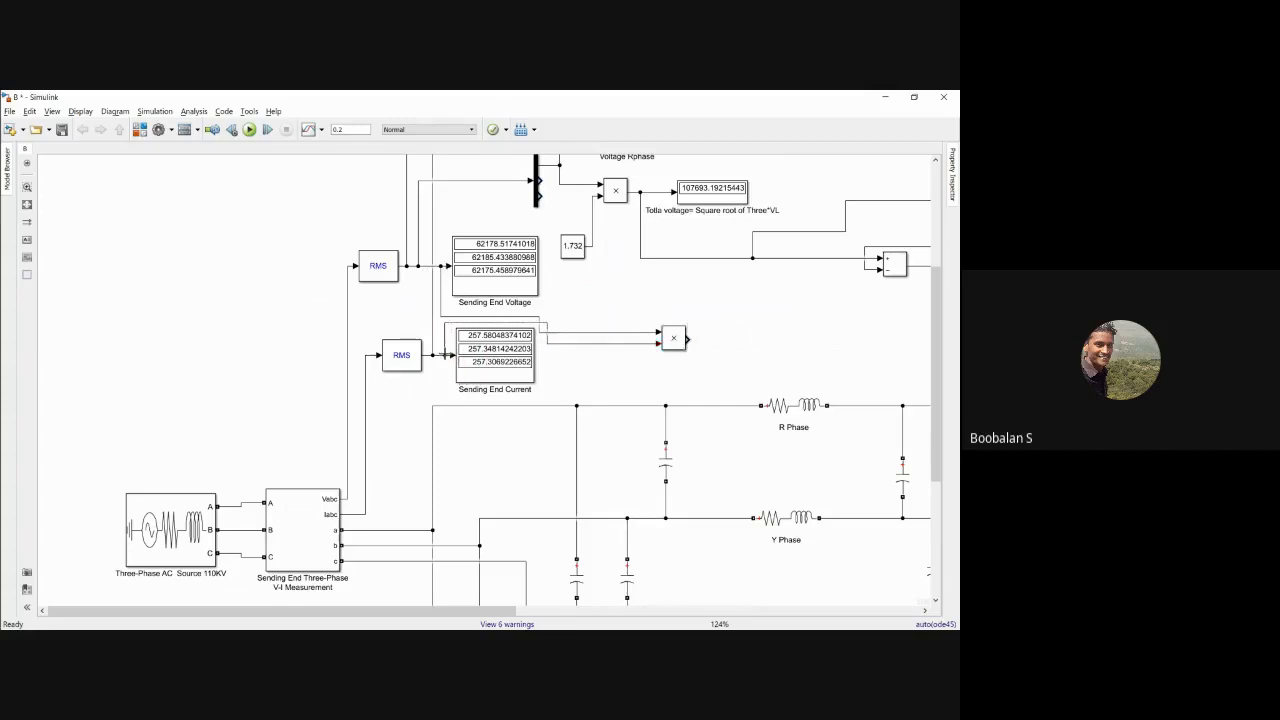
left_click_drag(674, 339, 651, 322)
left_click(700, 329)
left_click(704, 323)
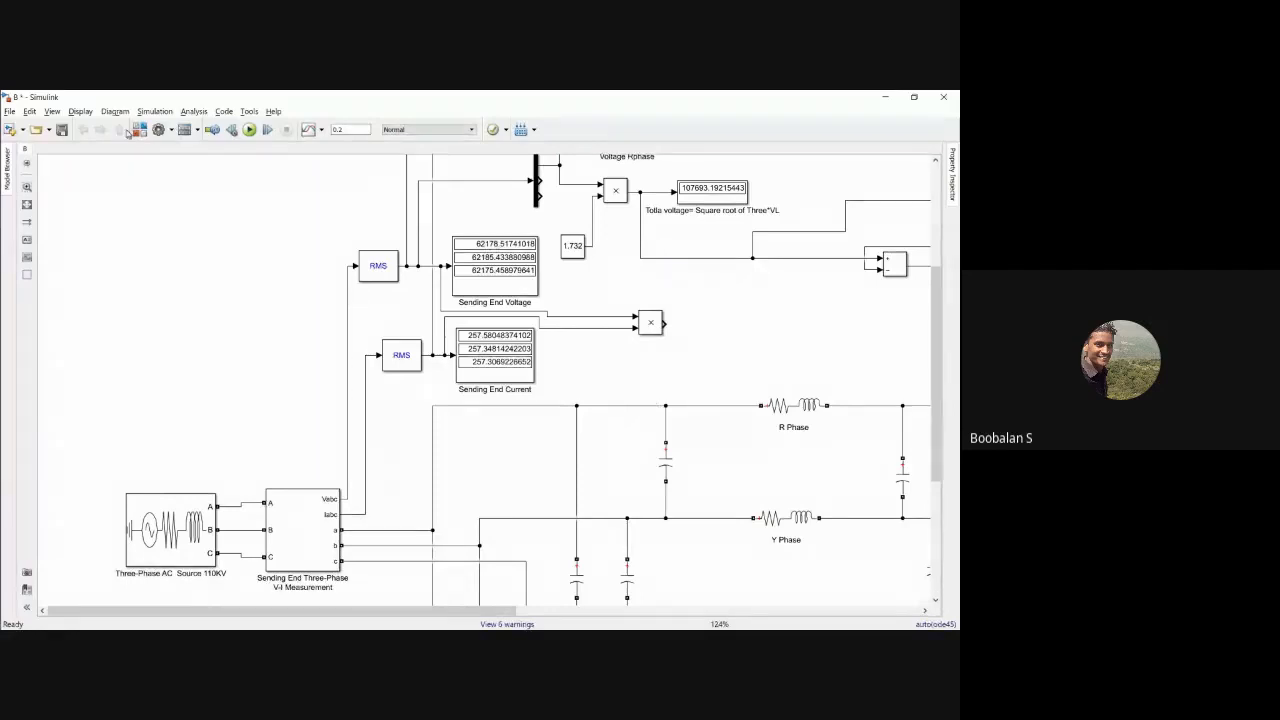
Add a Sum of Elements block from the Simulink Math Operations library and connect it to the new Product block's output.
left_click(140, 129)
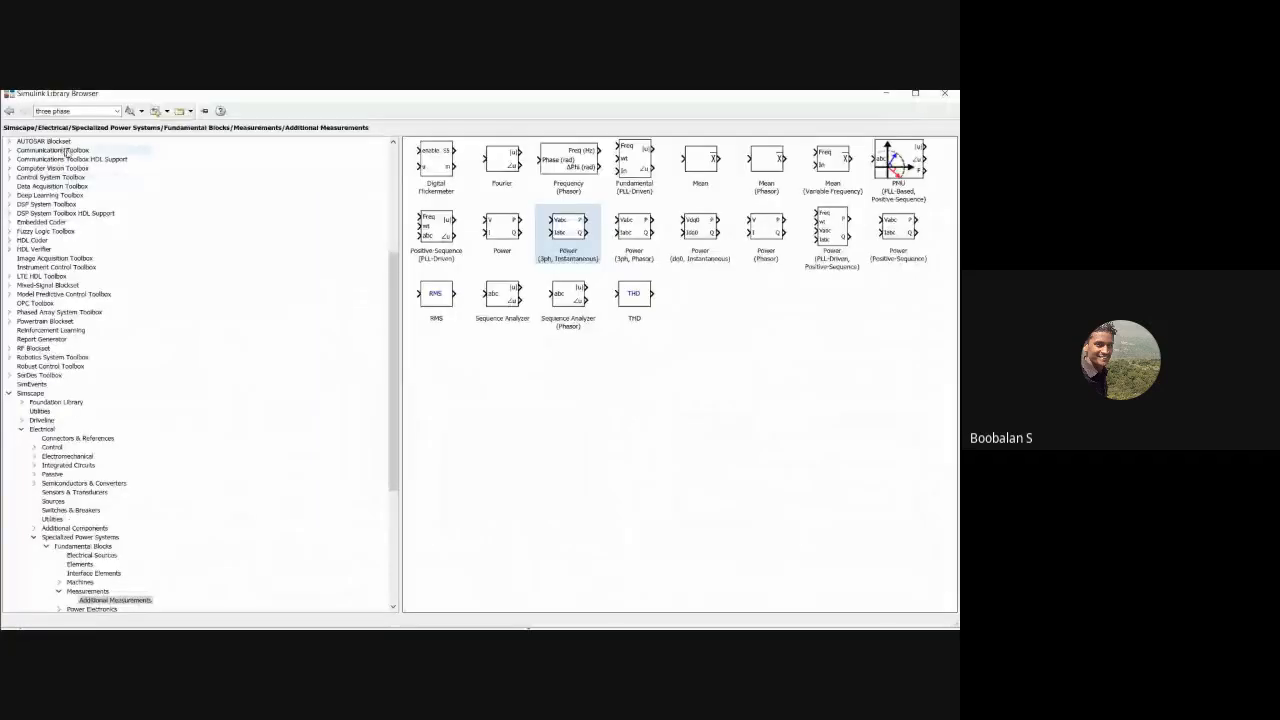
scroll(100, 260, "up", 8)
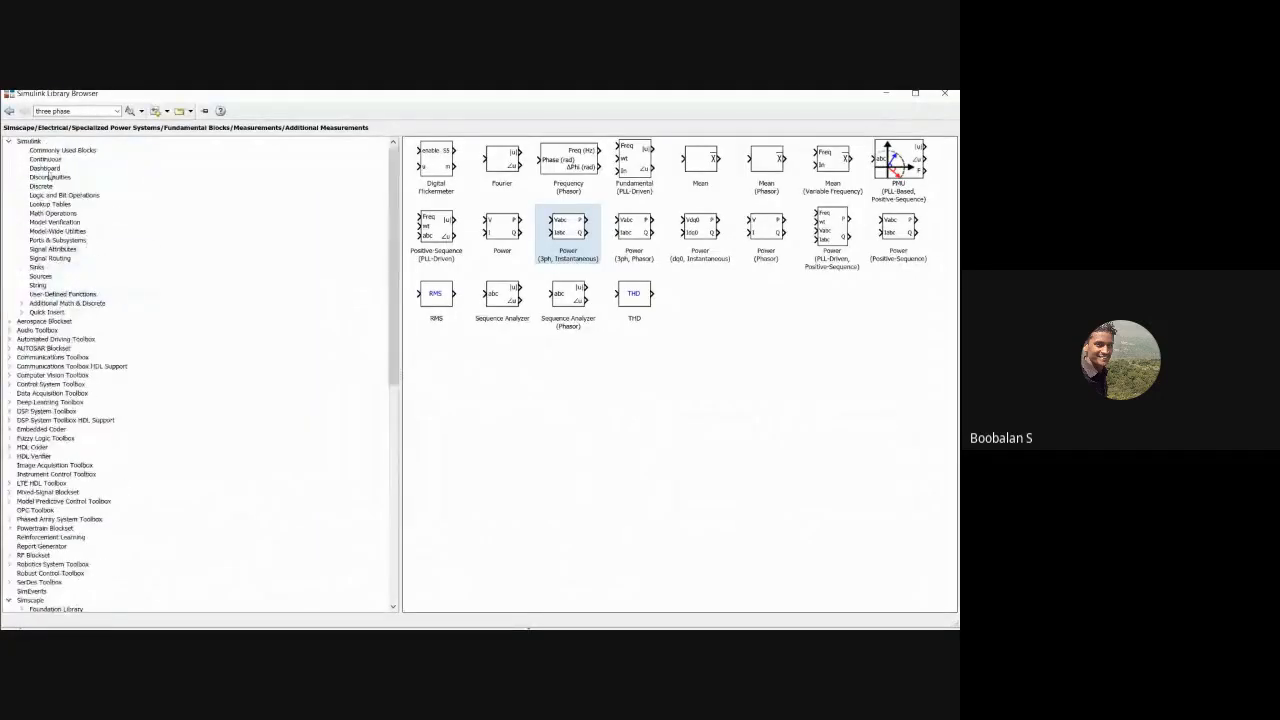
left_click(28, 141)
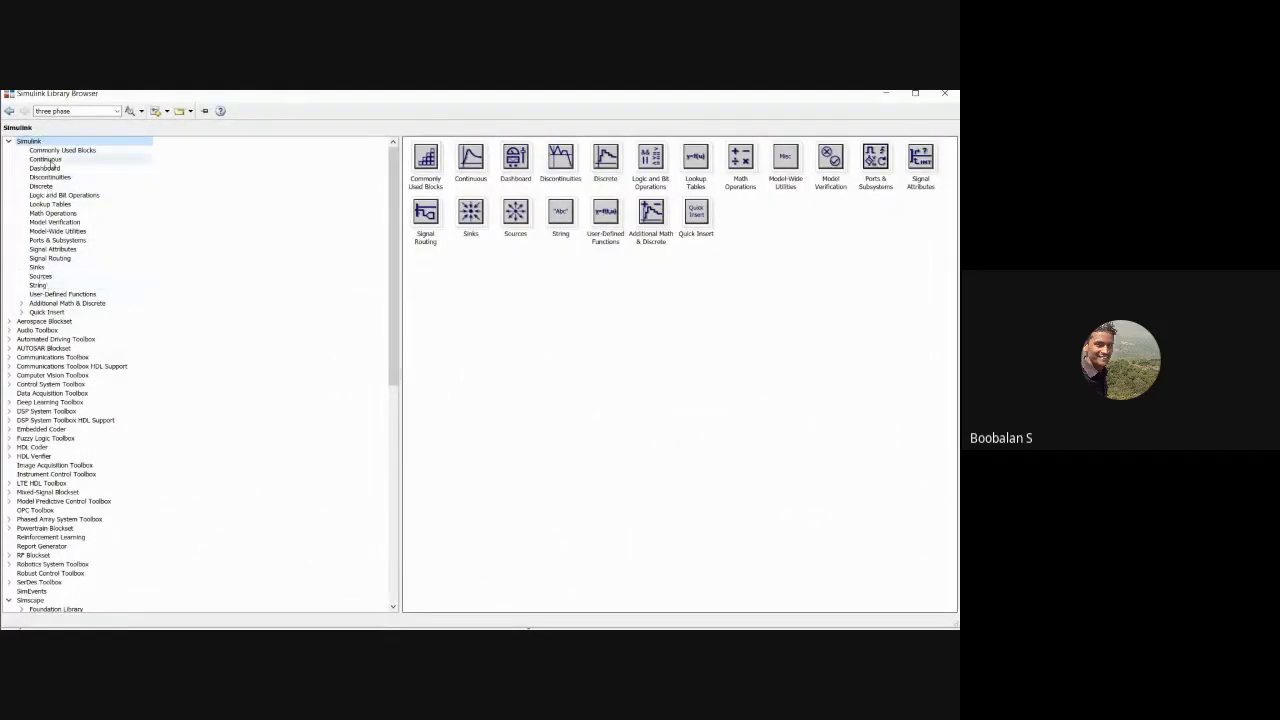
left_click(48, 214)
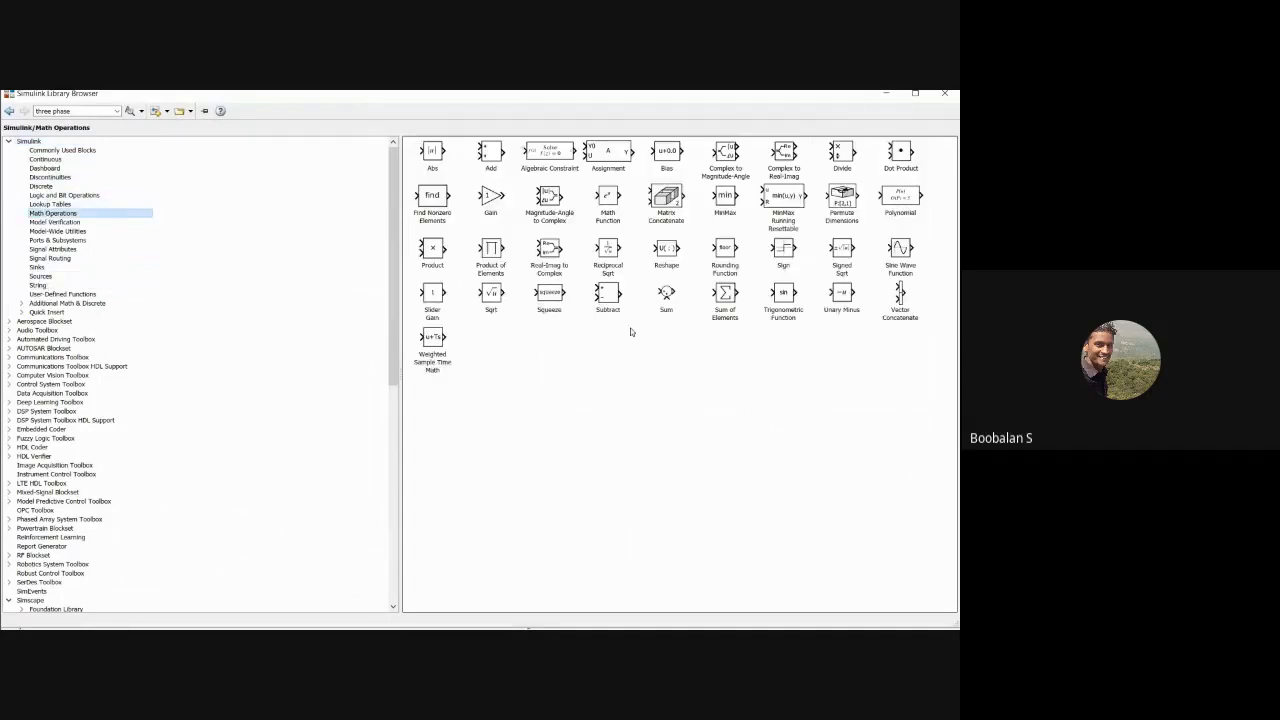
right_click(725, 290)
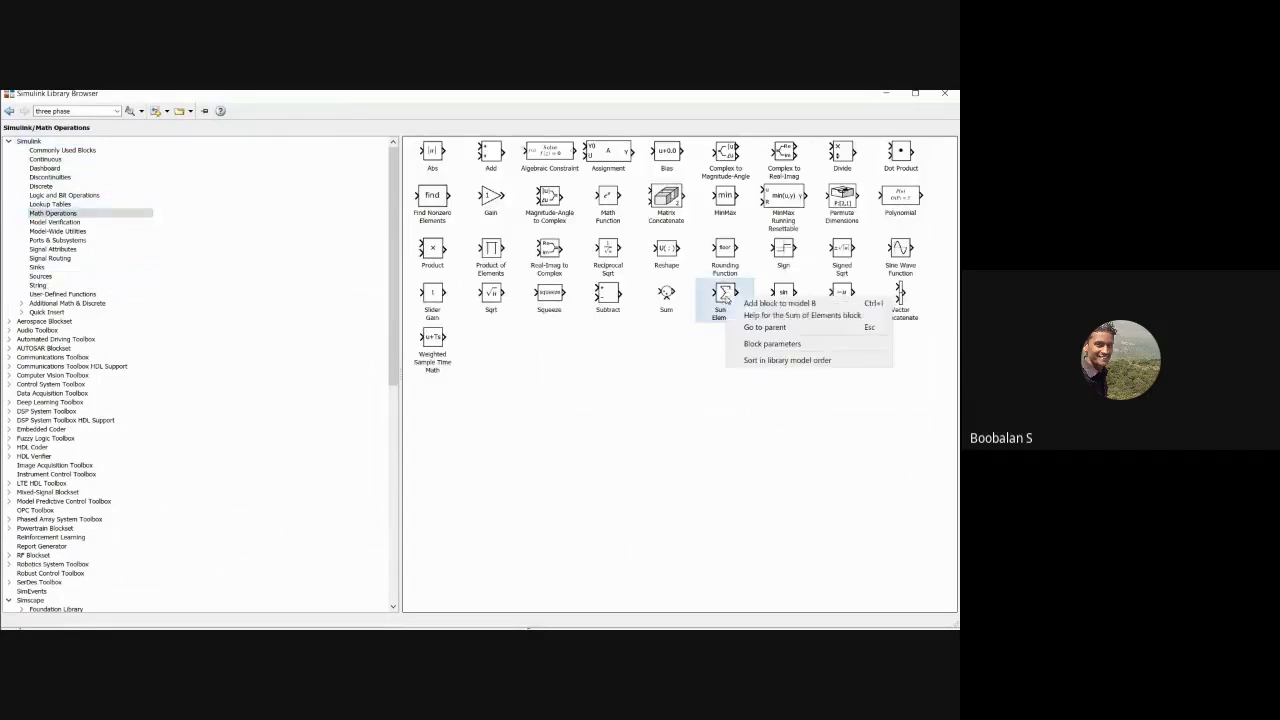
key("Escape")
left_click(884, 93)
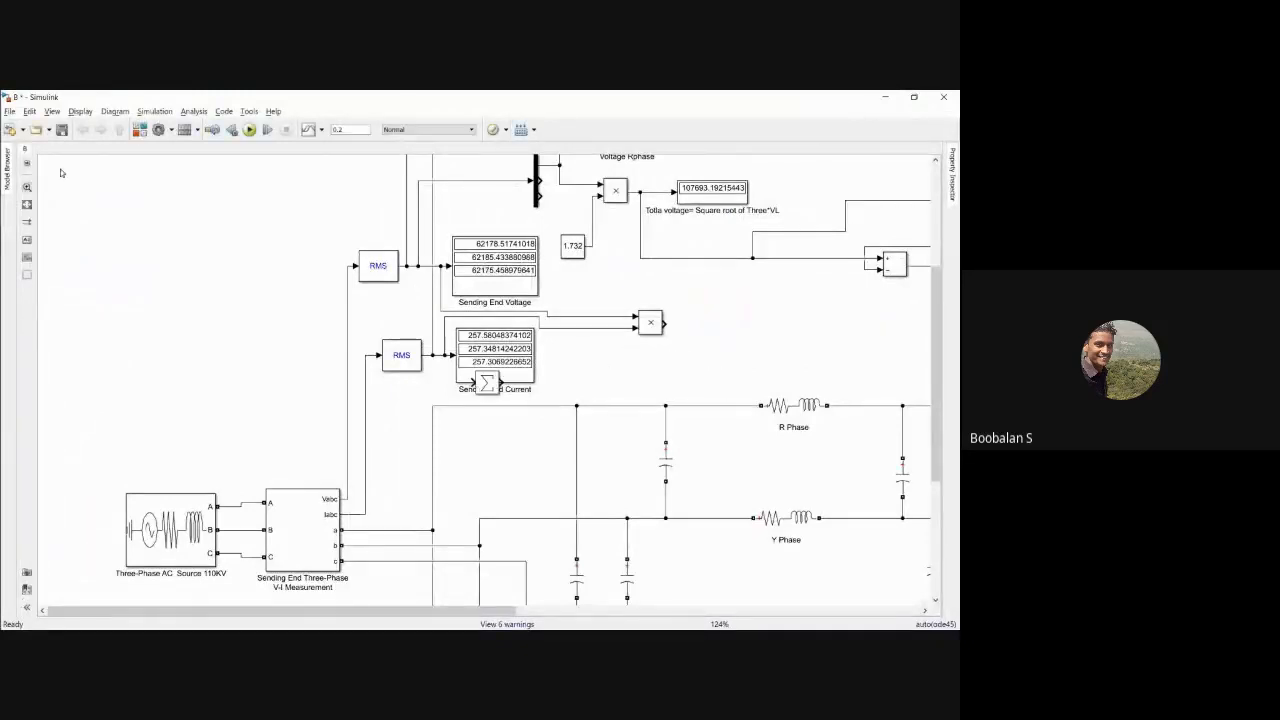
left_click(487, 379)
left_click_drag(489, 383, 720, 324)
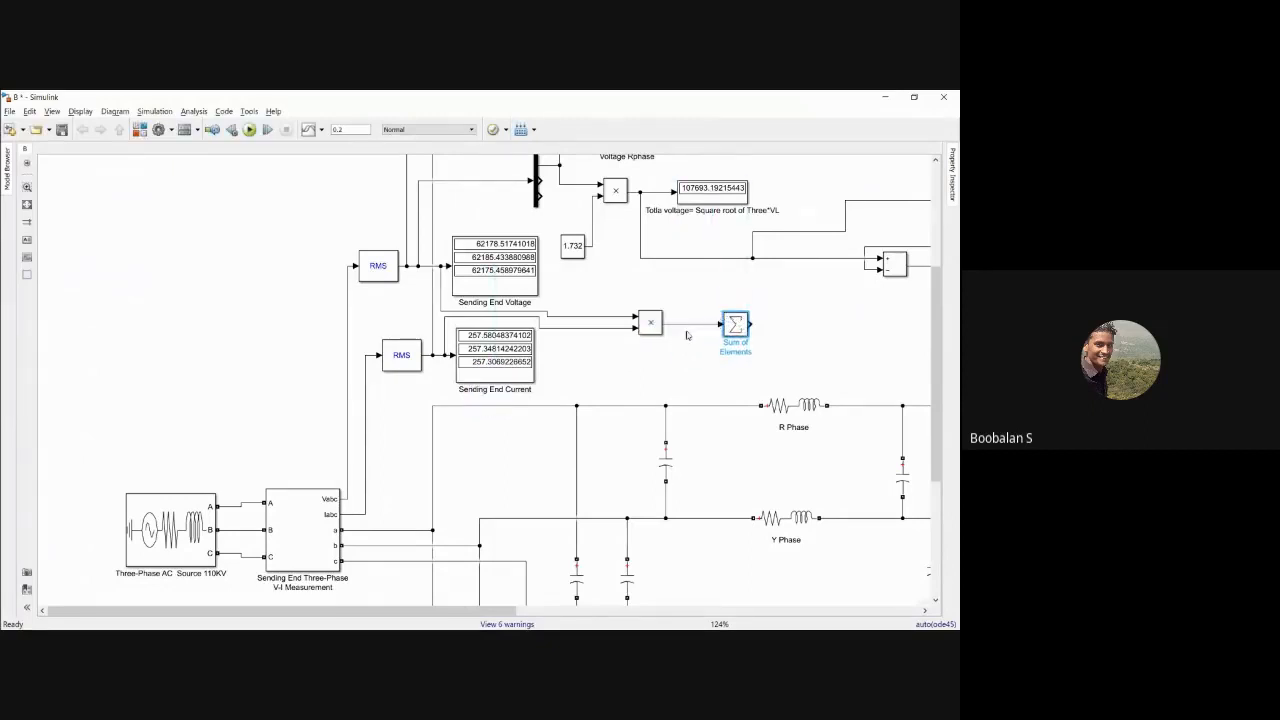
left_click(806, 348)
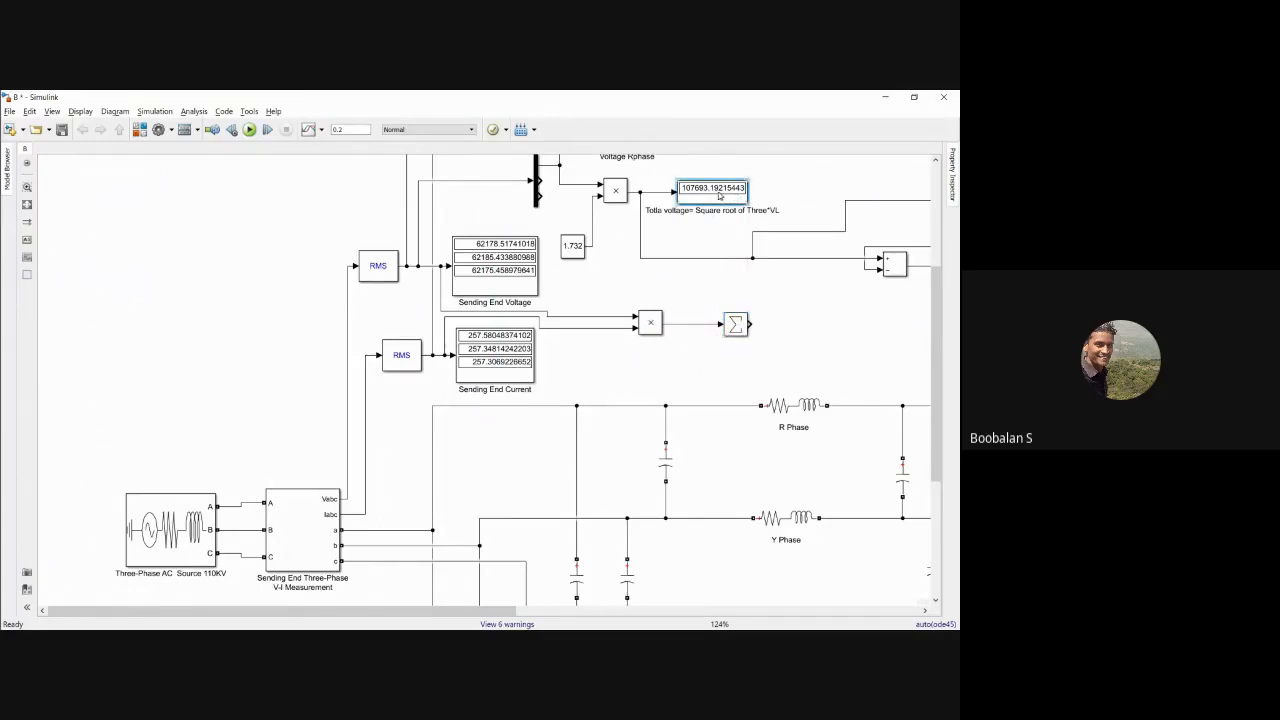
Copy the sending-end total voltage display onto the Sum of Elements output and rename it Sending End Apparent power S=3VI.
left_click_drag(722, 195, 854, 328)
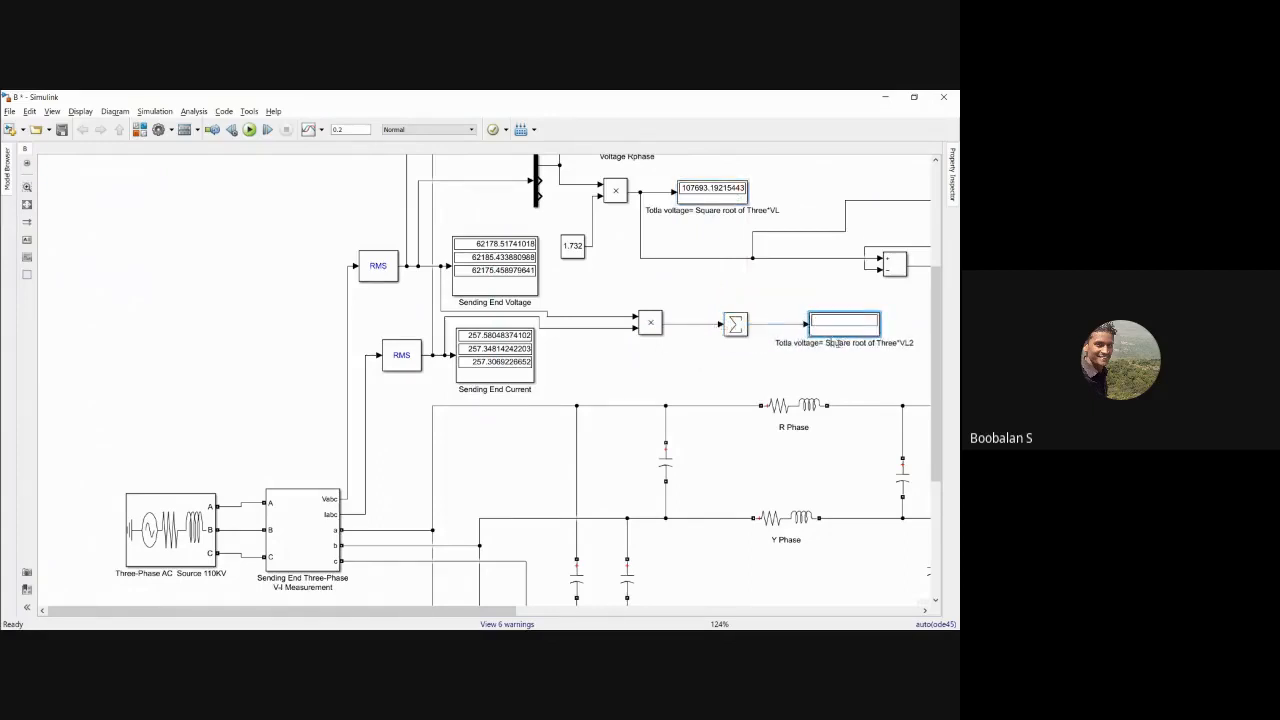
double_click(841, 344)
key("Delete")
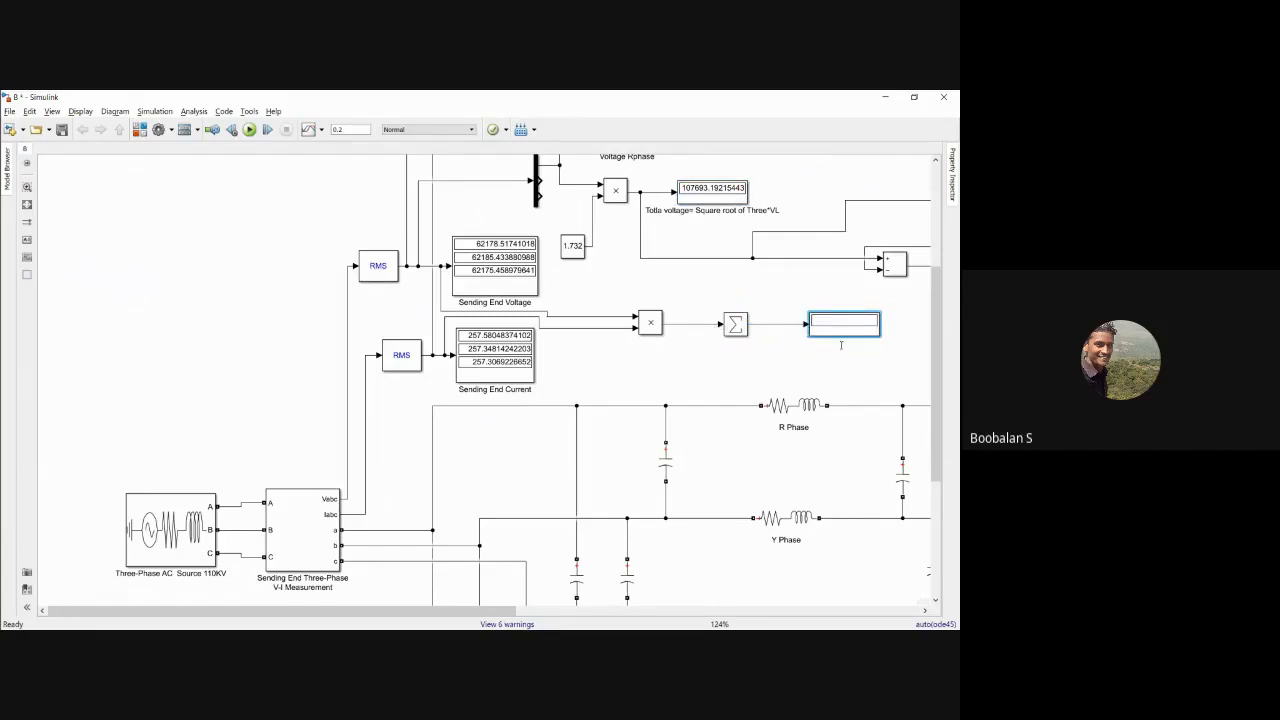
type("Sending End Apparent power S=3VI")
left_click(796, 358)
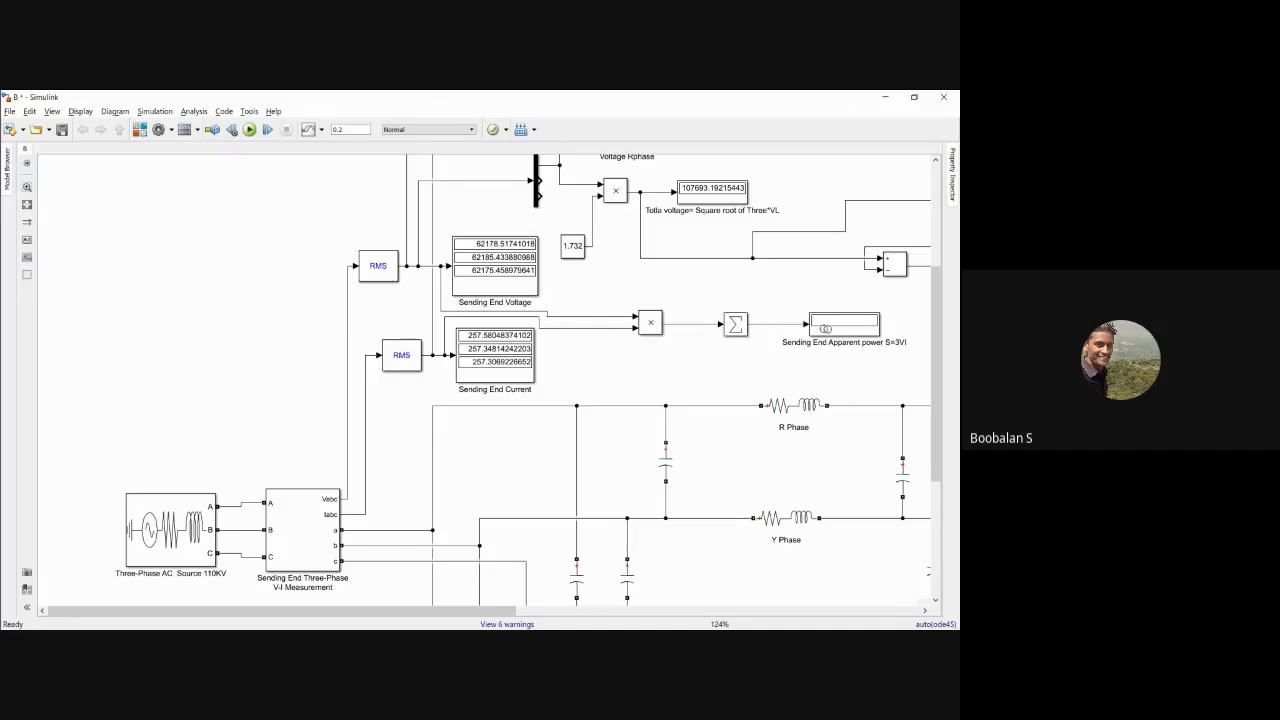
Run the simulation to calculate the sending end apparent power.
left_click(833, 330)
double_click(833, 330)
key("Escape")
left_click(250, 131)
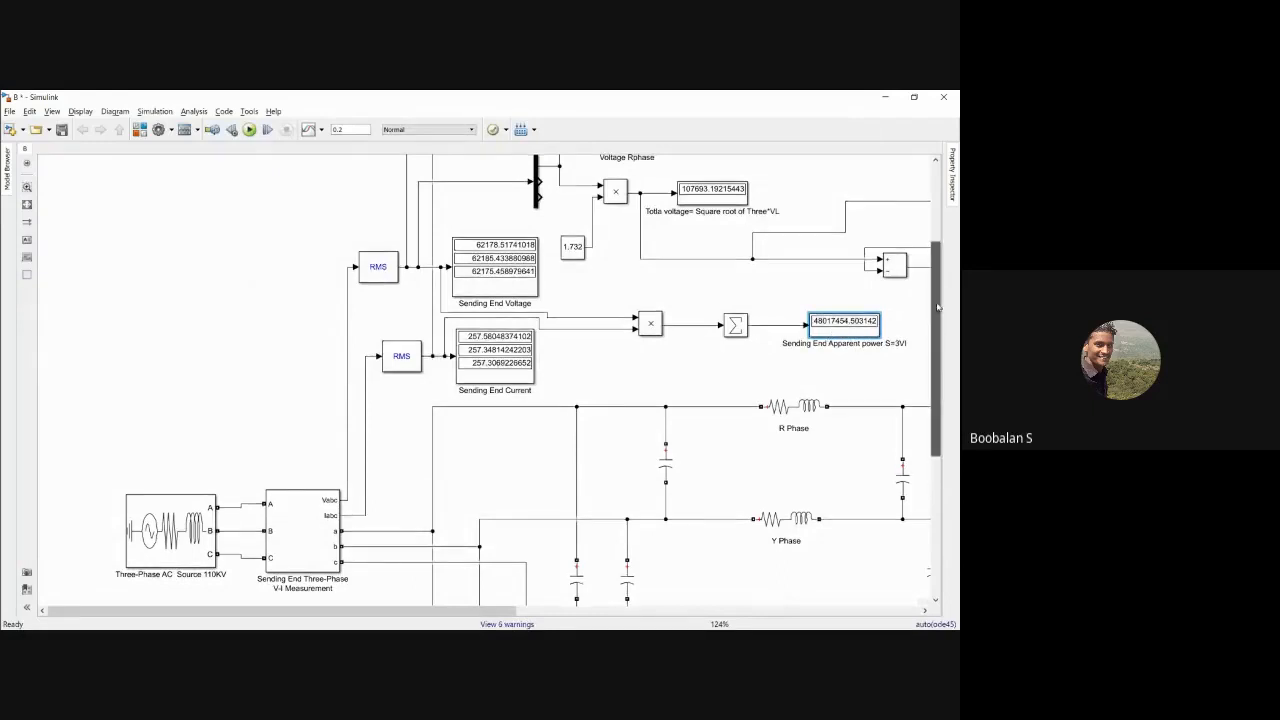
mouse_move(938, 335)
left_mouse_down()
mouse_move(942, 221)
mouse_move(958, 326)
left_mouse_up()
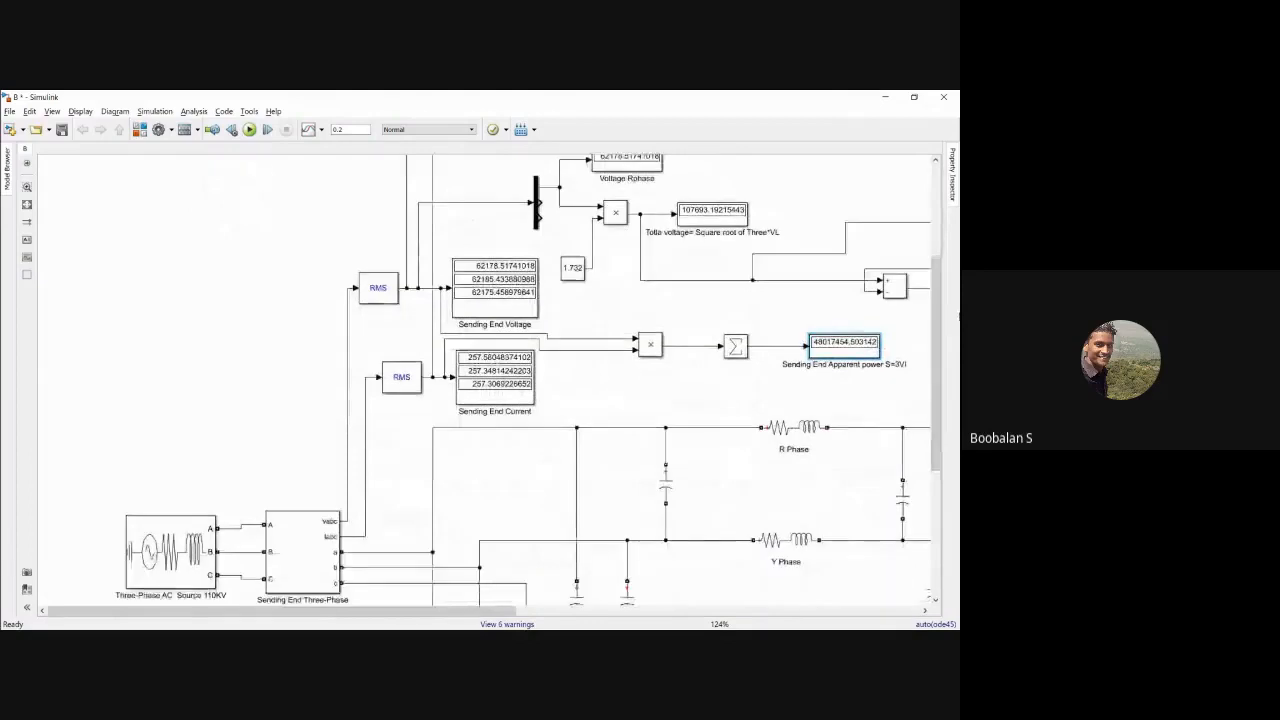
left_click_drag(458, 614, 830, 614)
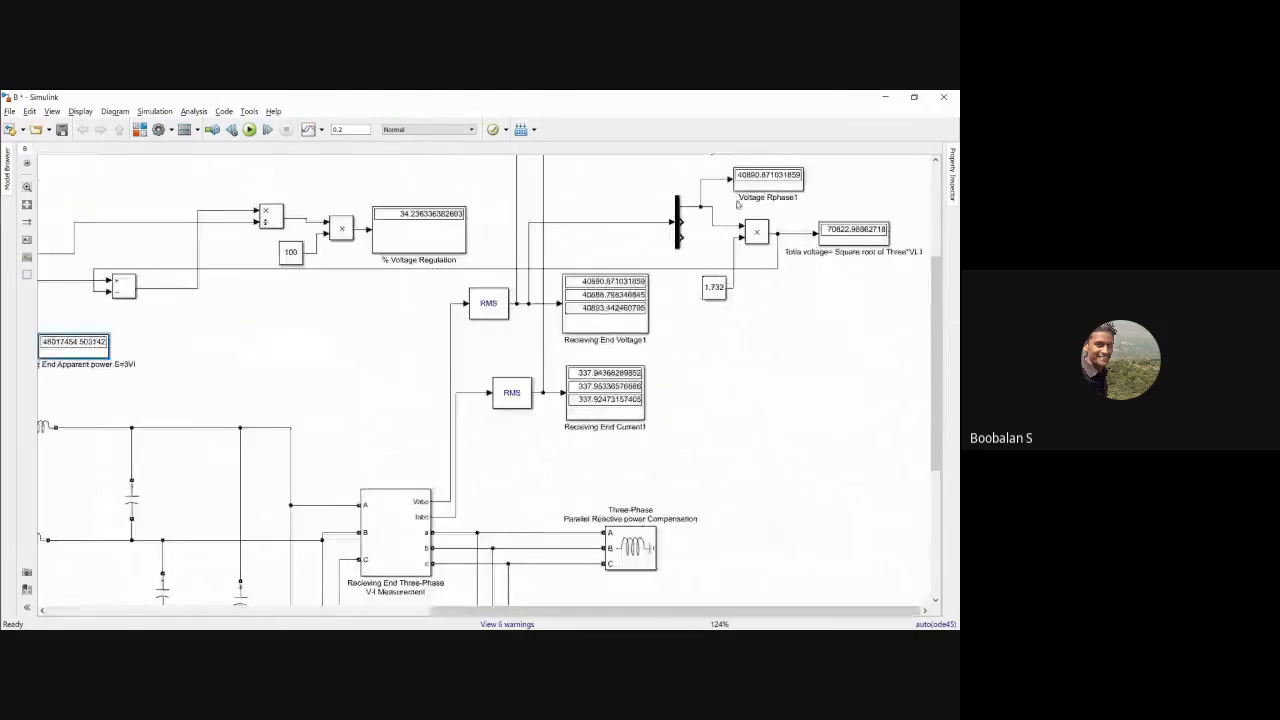
Review the sending-end and receiving-end power, voltage, efficiency and regulation displays, and fit the whole model in the view.
left_click_drag(940, 262, 941, 180)
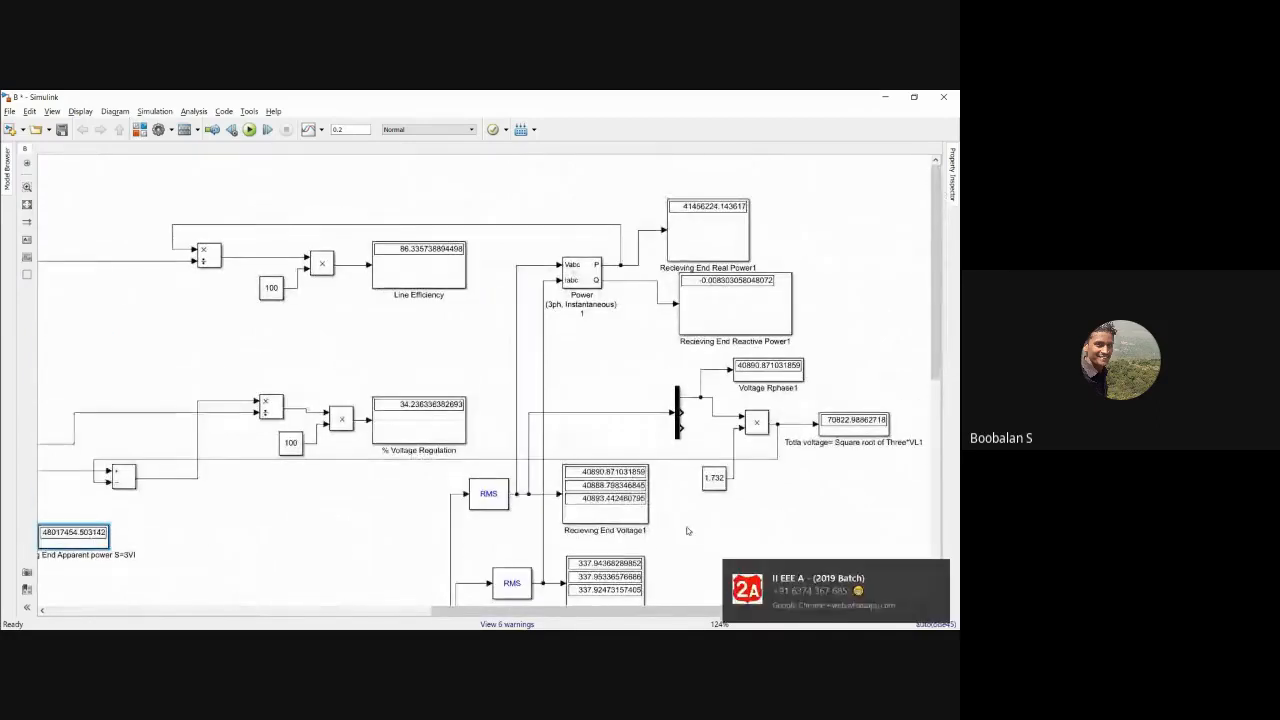
left_click_drag(630, 614, 308, 625)
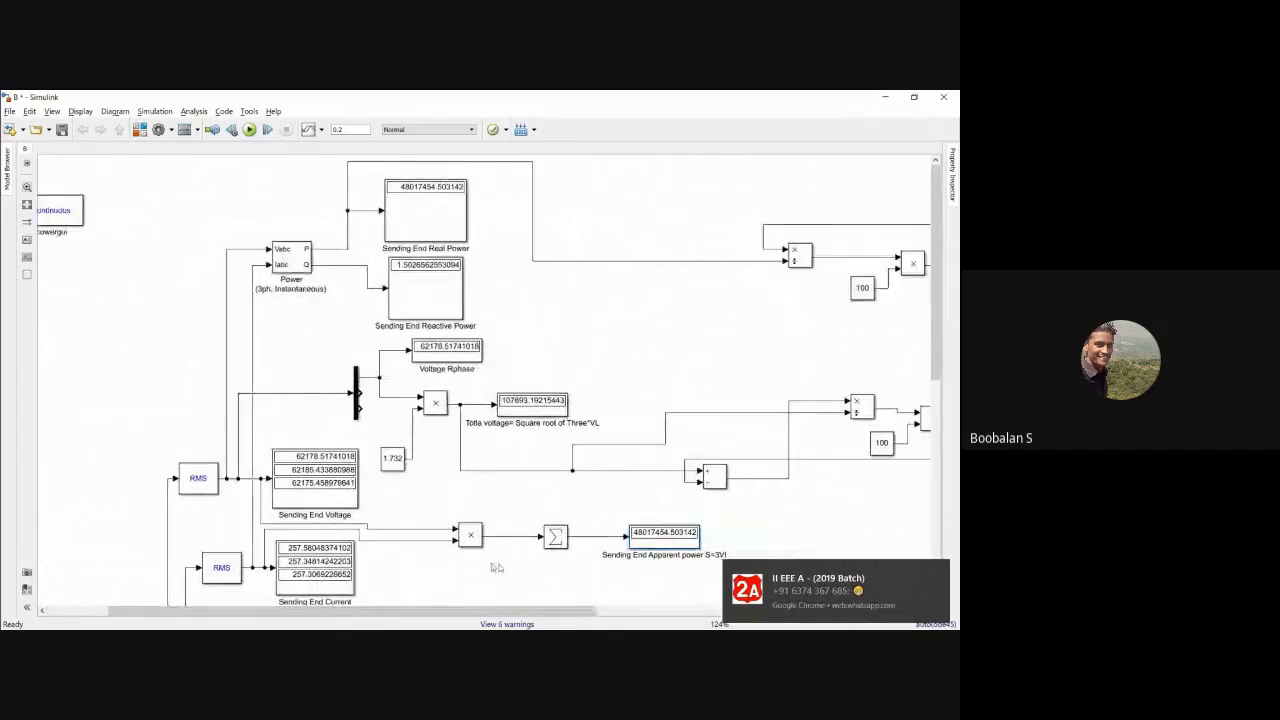
left_click_drag(533, 615, 853, 616)
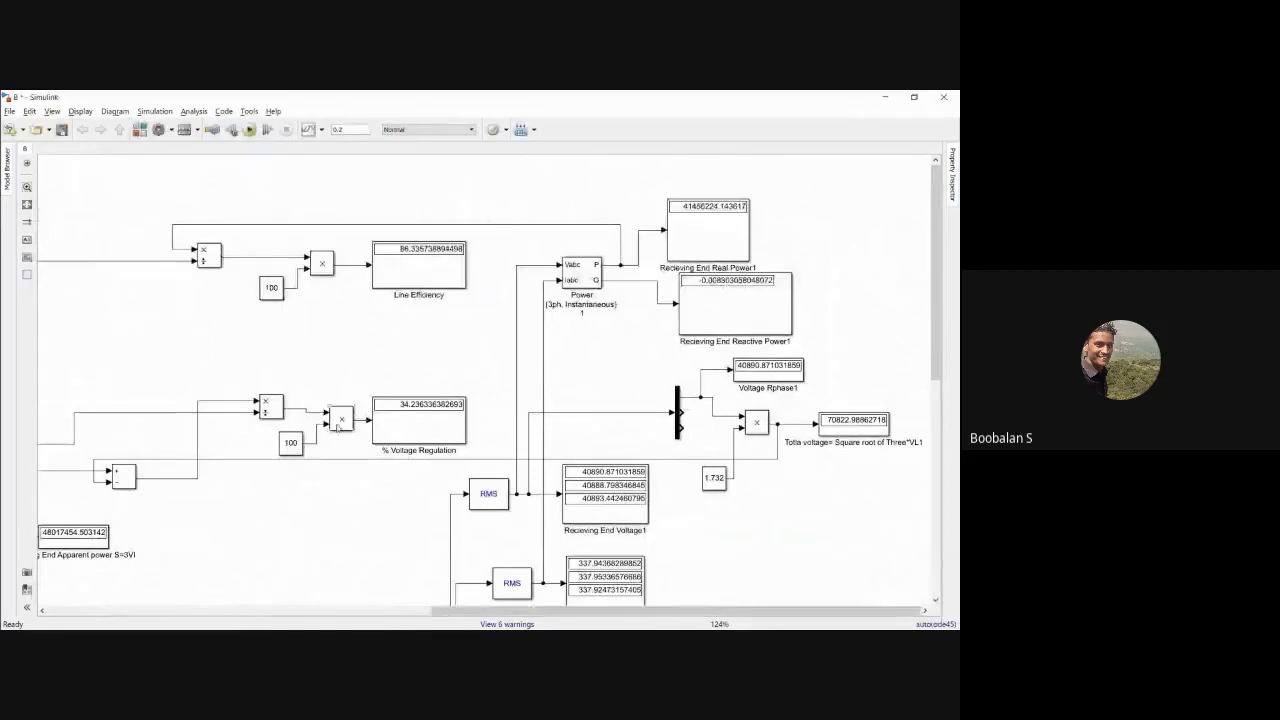
left_click_drag(470, 615, 143, 615)
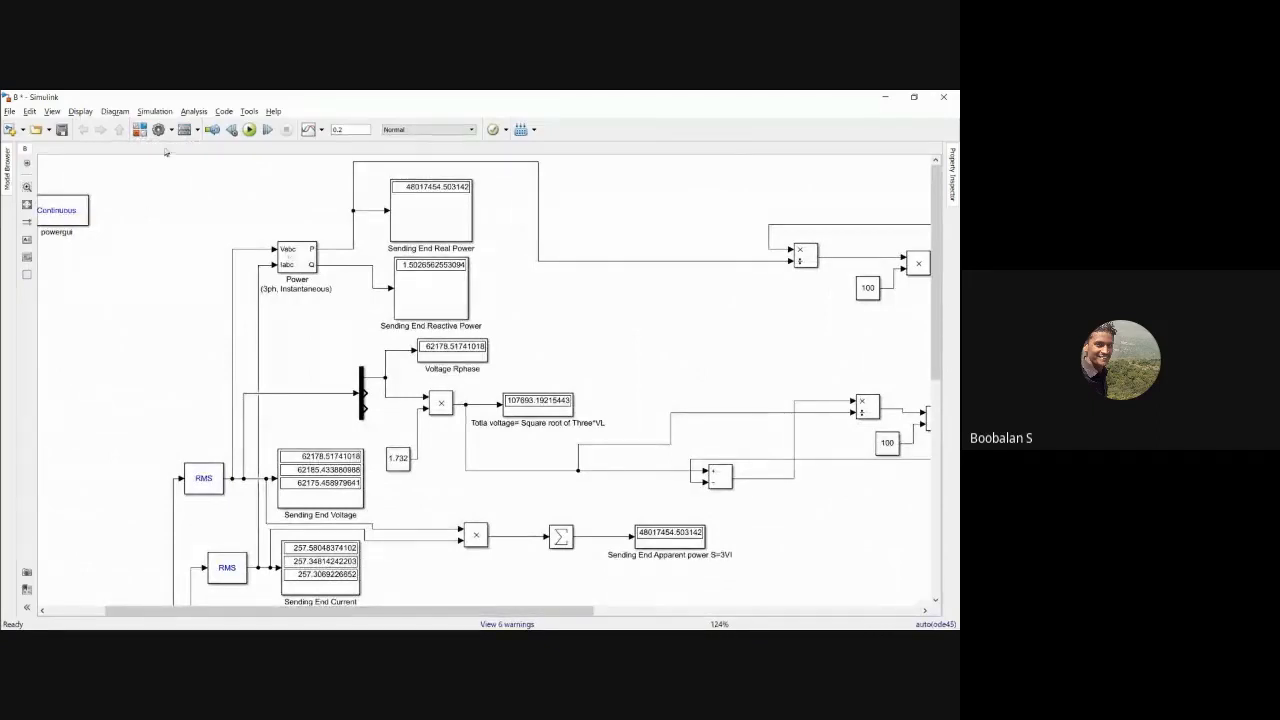
left_click(27, 204)
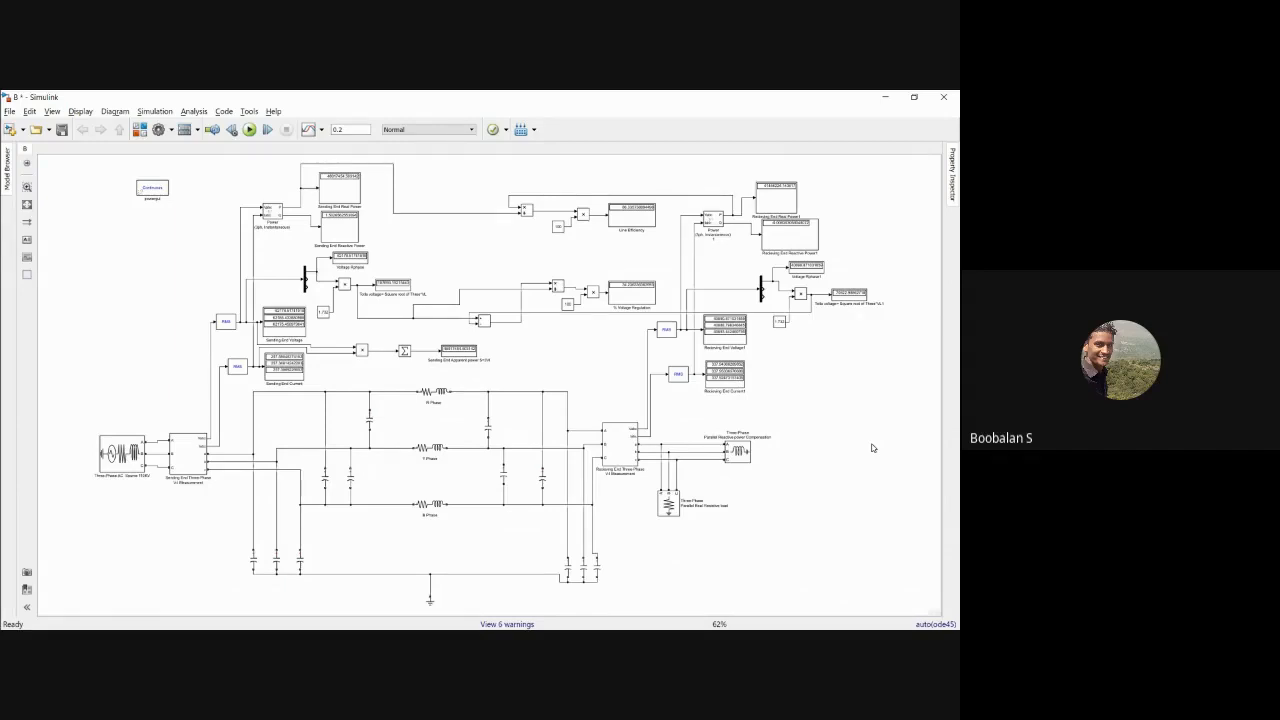
Switch to the Google Meet call, look through the participant list and return to the Simulink model.
mouse_move(4, 268)
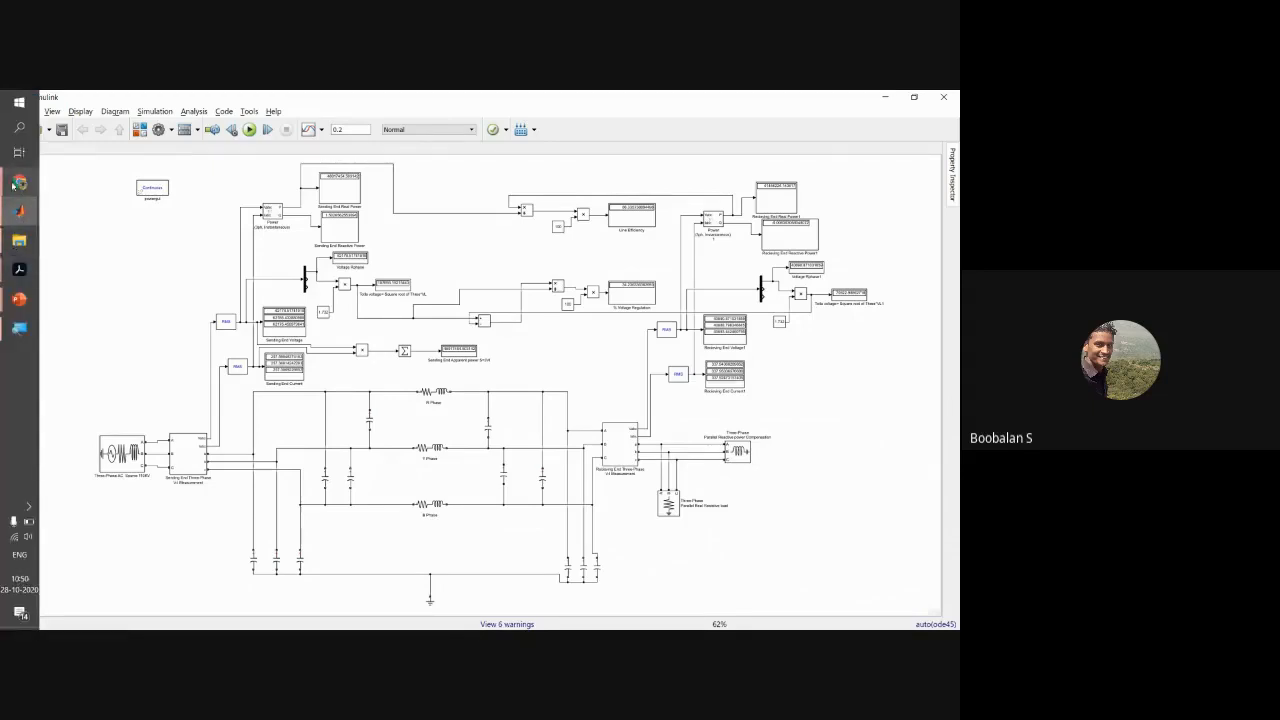
mouse_move(20, 185)
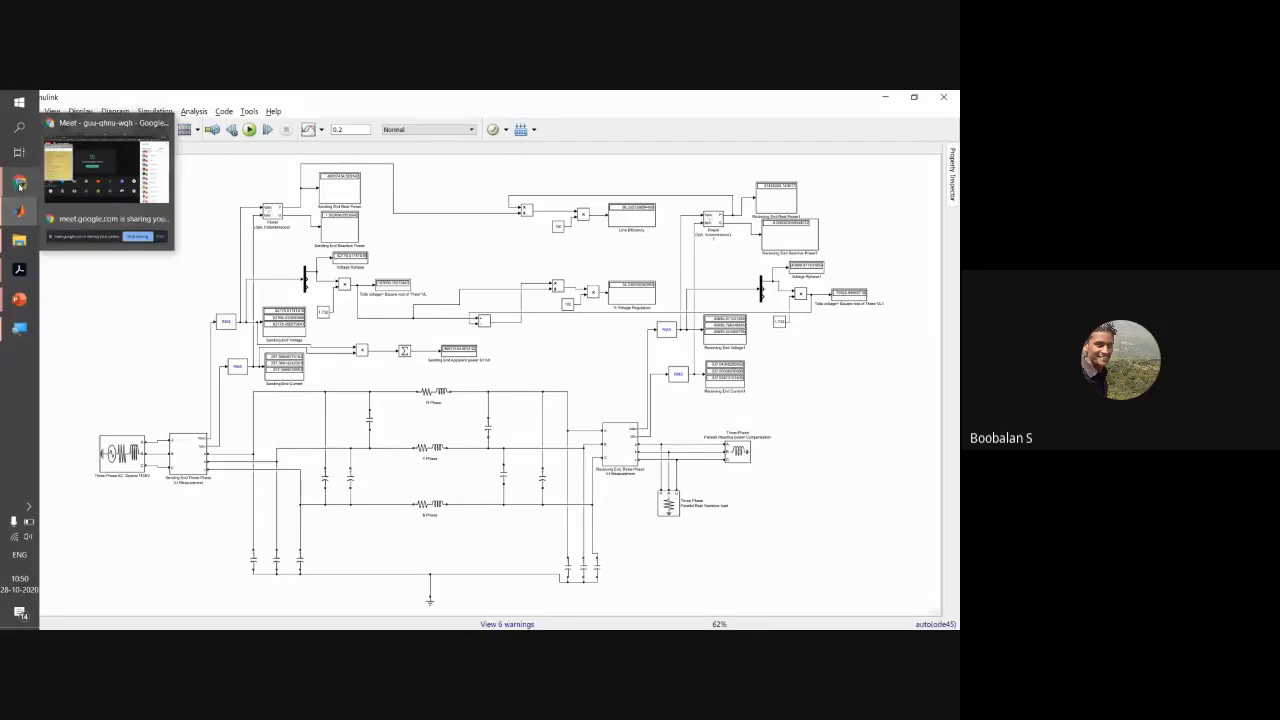
left_click(20, 185)
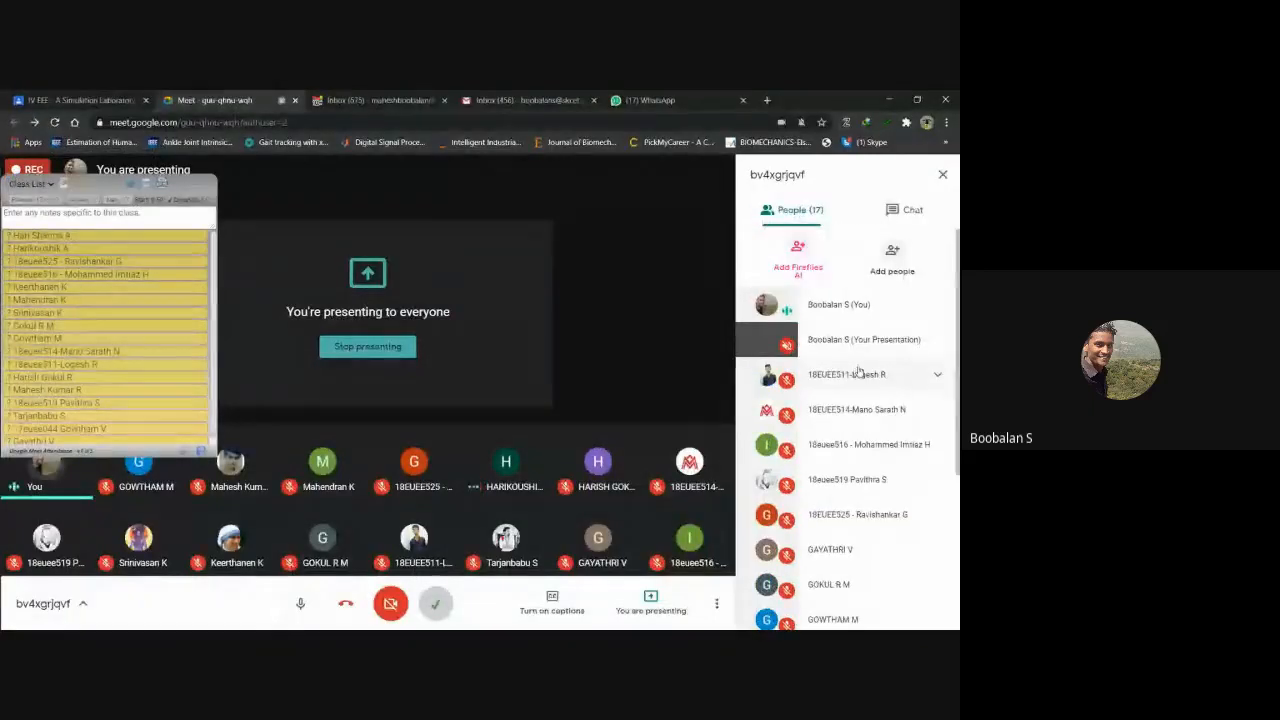
scroll(862, 366, "down", 3)
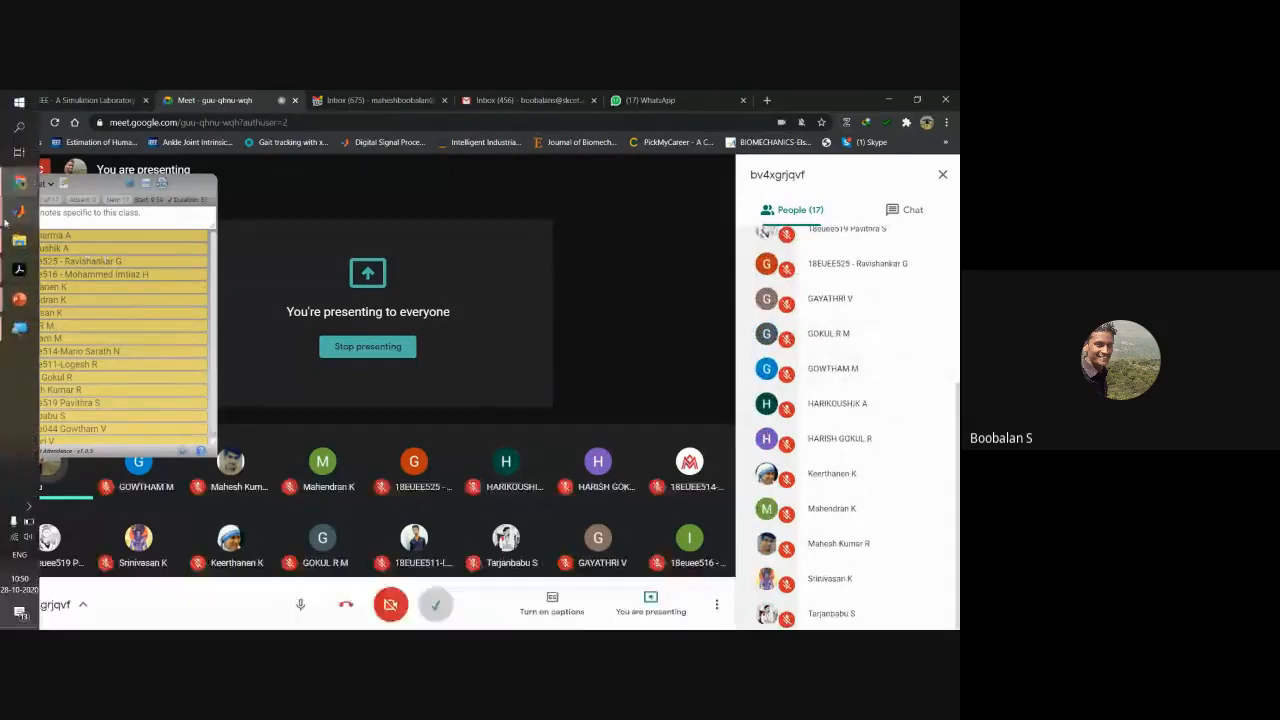
left_click(86, 229)
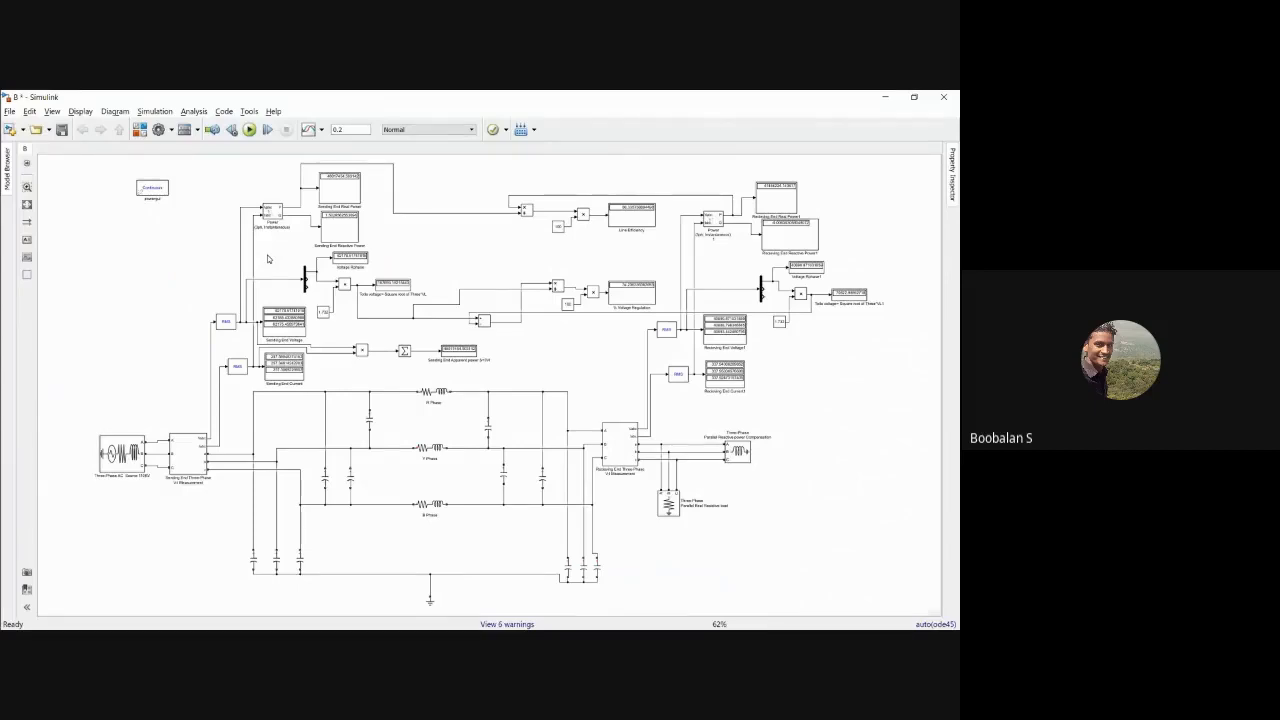
Switch to Google Meet, enlarge the attendance class list to show all its entries and return to the Simulink model.
mouse_move(13, 195)
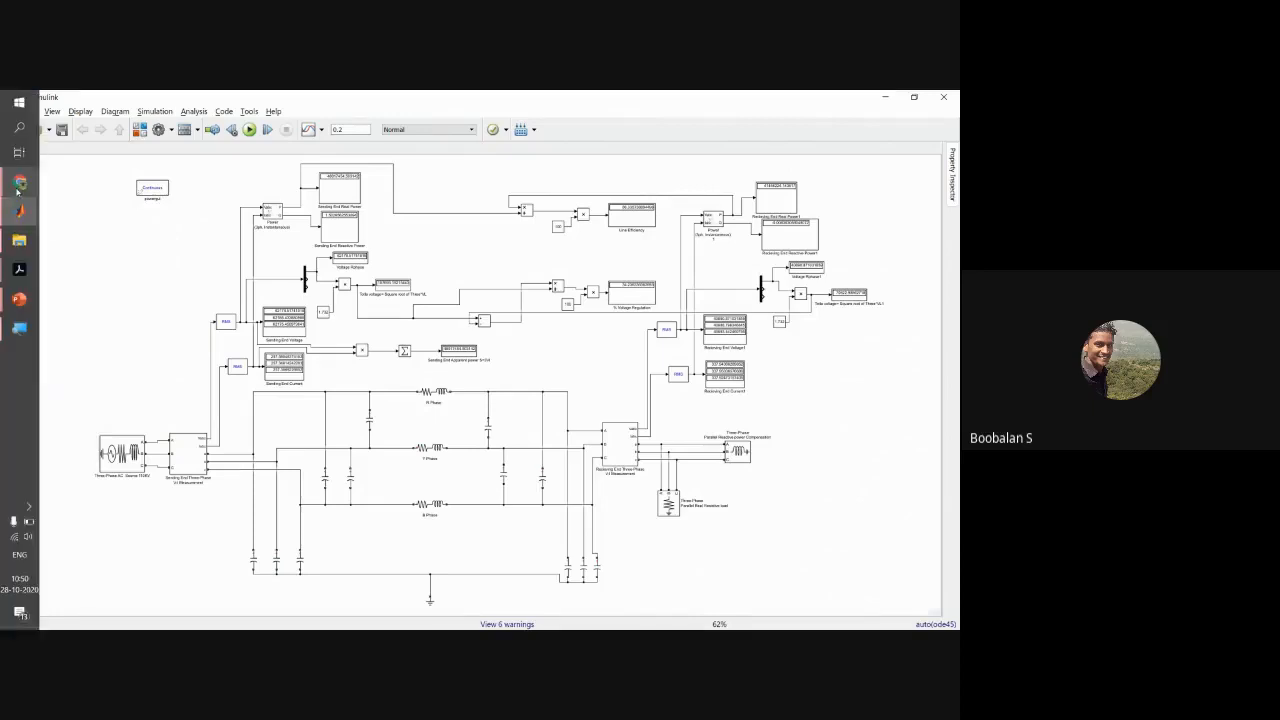
left_click(18, 188)
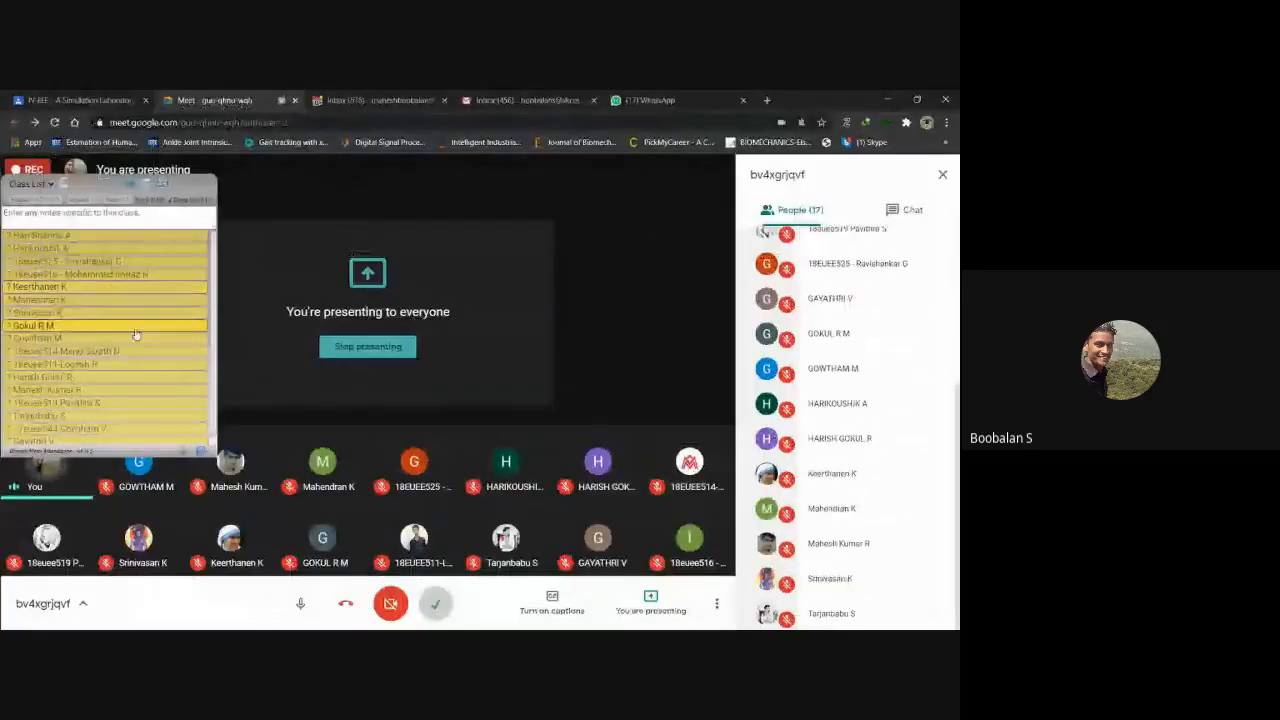
left_click_drag(213, 441, 213, 477)
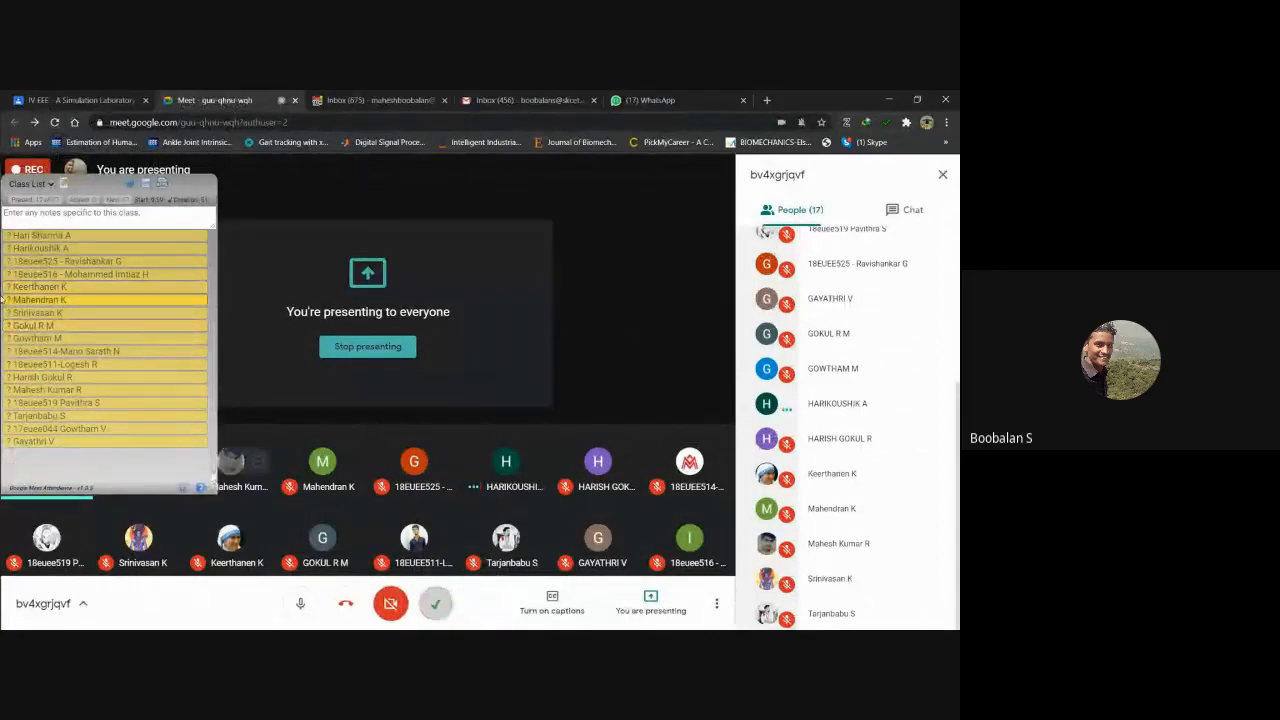
mouse_move(3, 262)
mouse_move(17, 222)
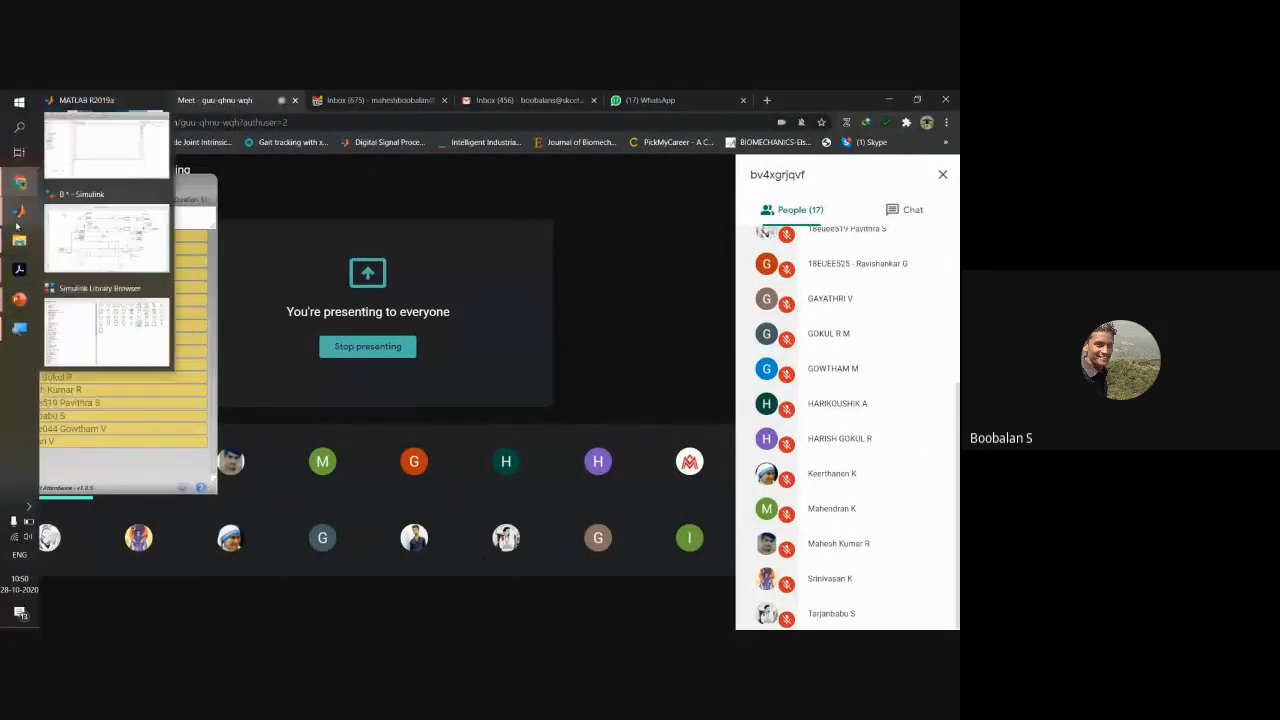
left_click(86, 237)
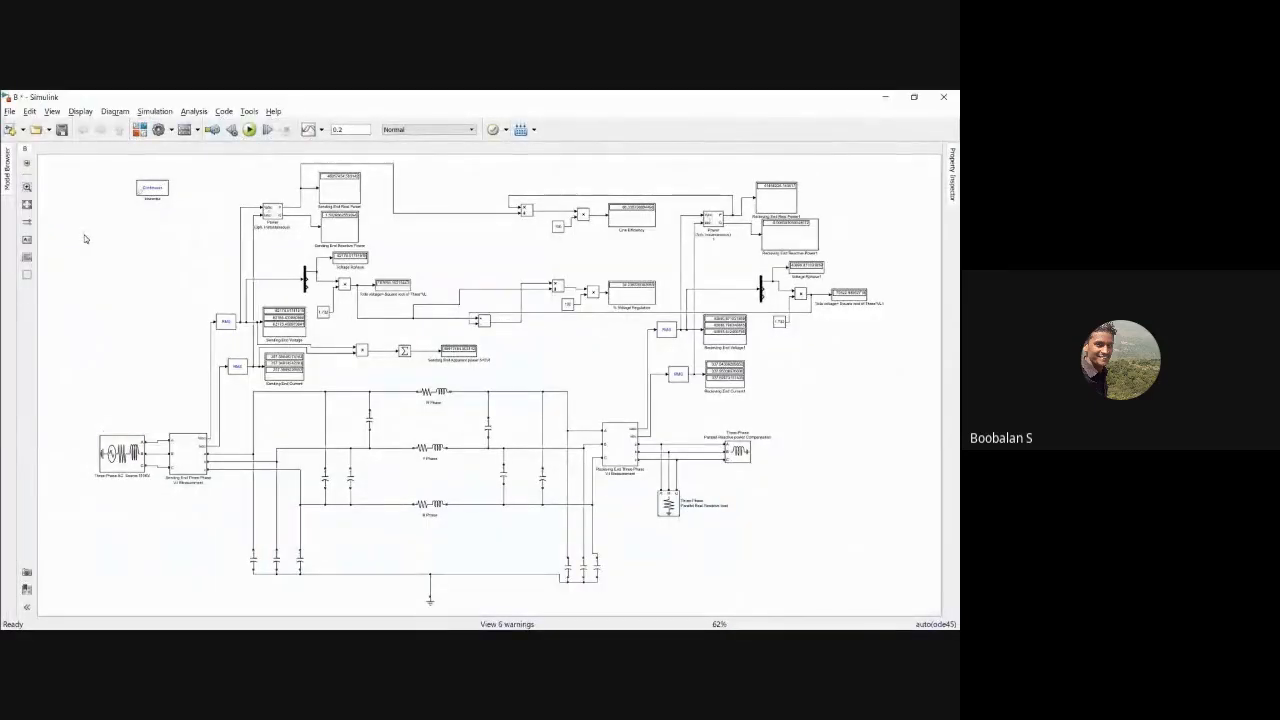
Switch to the Google Meet call and mute the microphone.
mouse_move(2, 295)
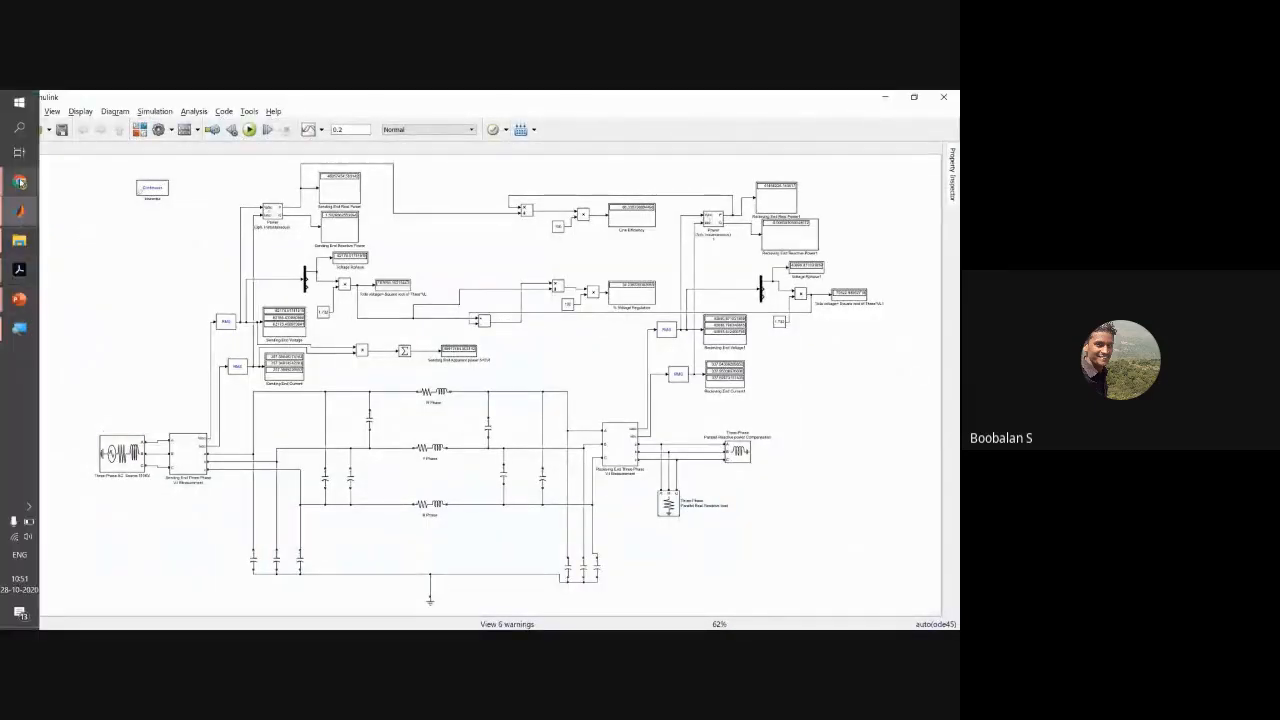
mouse_move(19, 182)
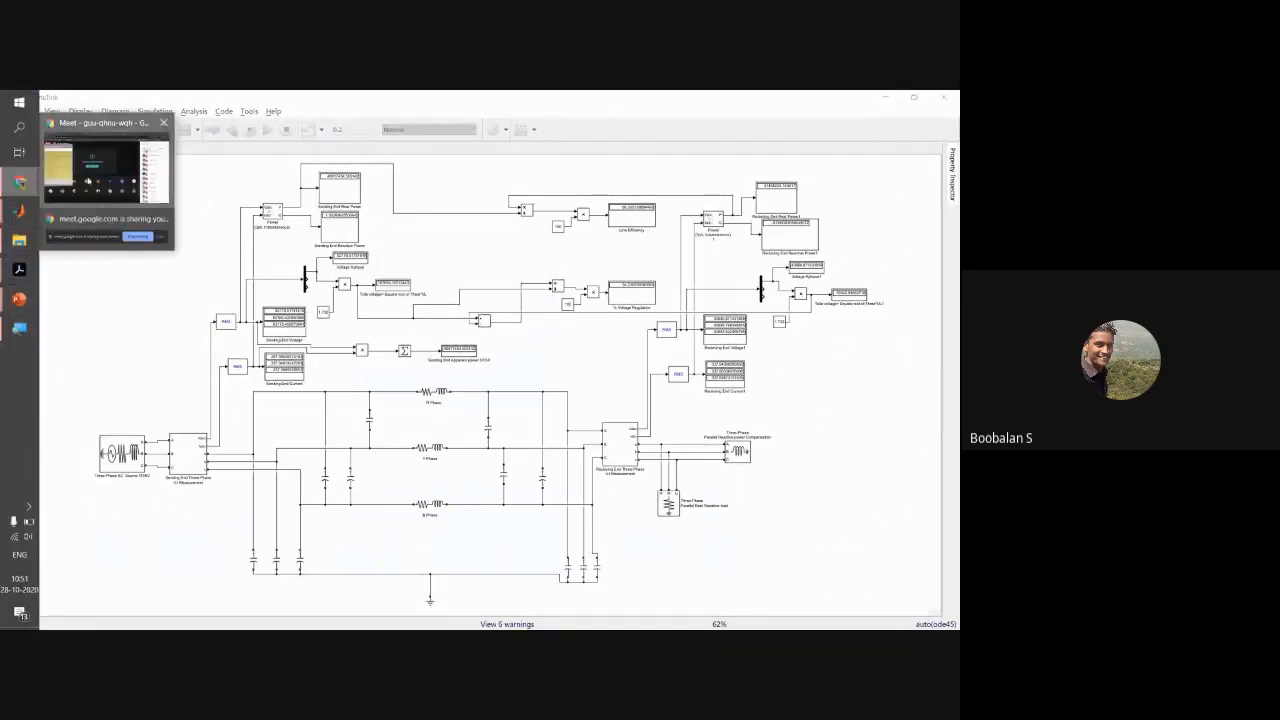
left_click(105, 170)
left_click(300, 604)
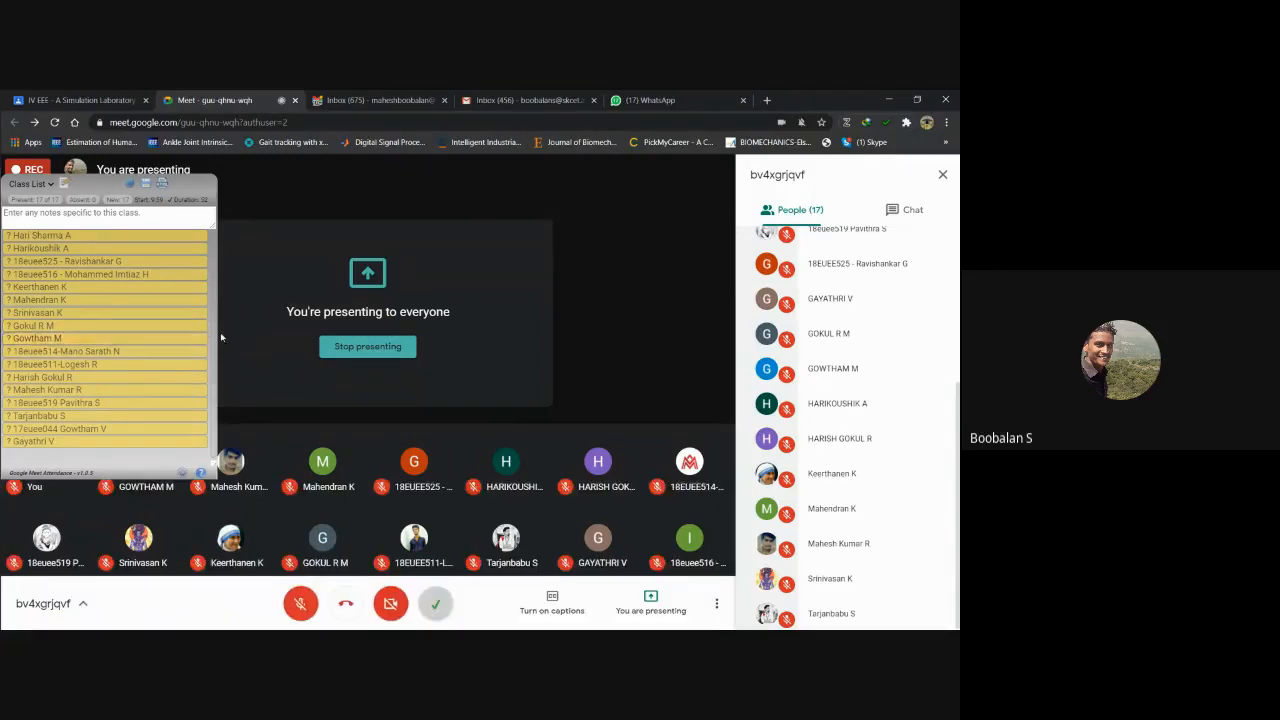
Check the meeting's chat and participant list, and switch back to the Simulink model.
scroll(956, 404, "up", 5)
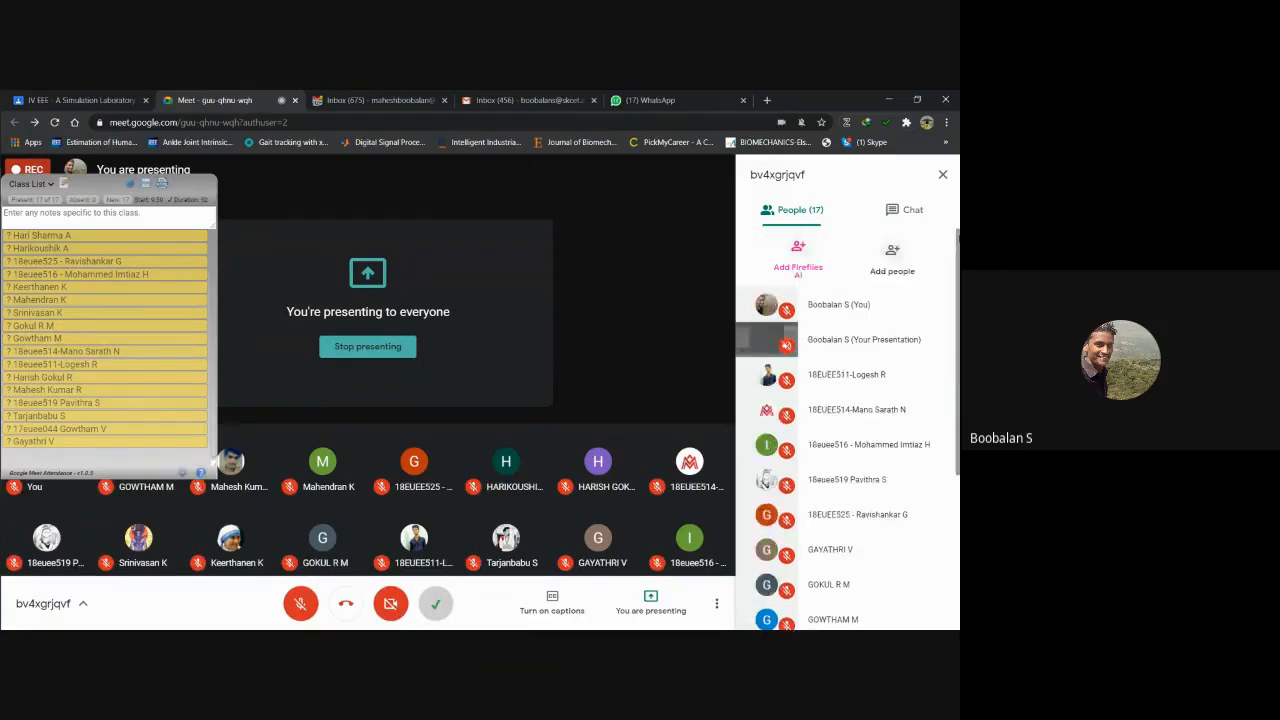
left_click(900, 216)
left_click(793, 210)
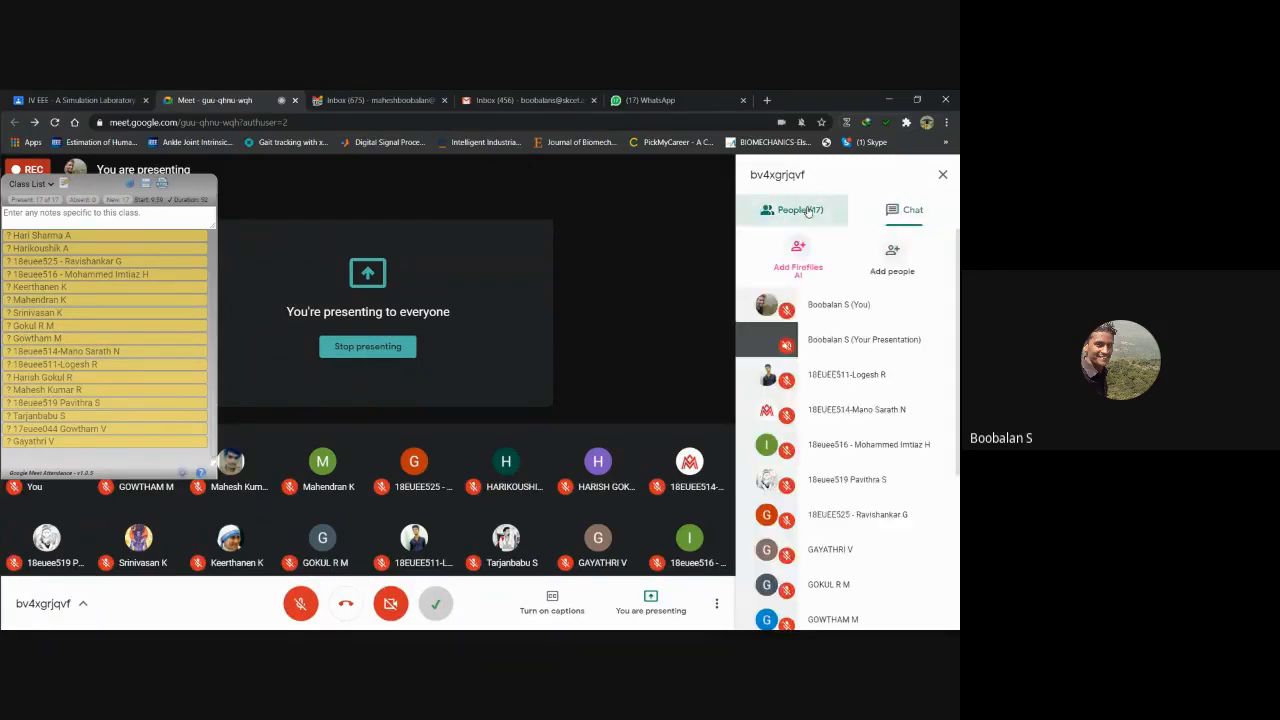
scroll(850, 420, "down", 5)
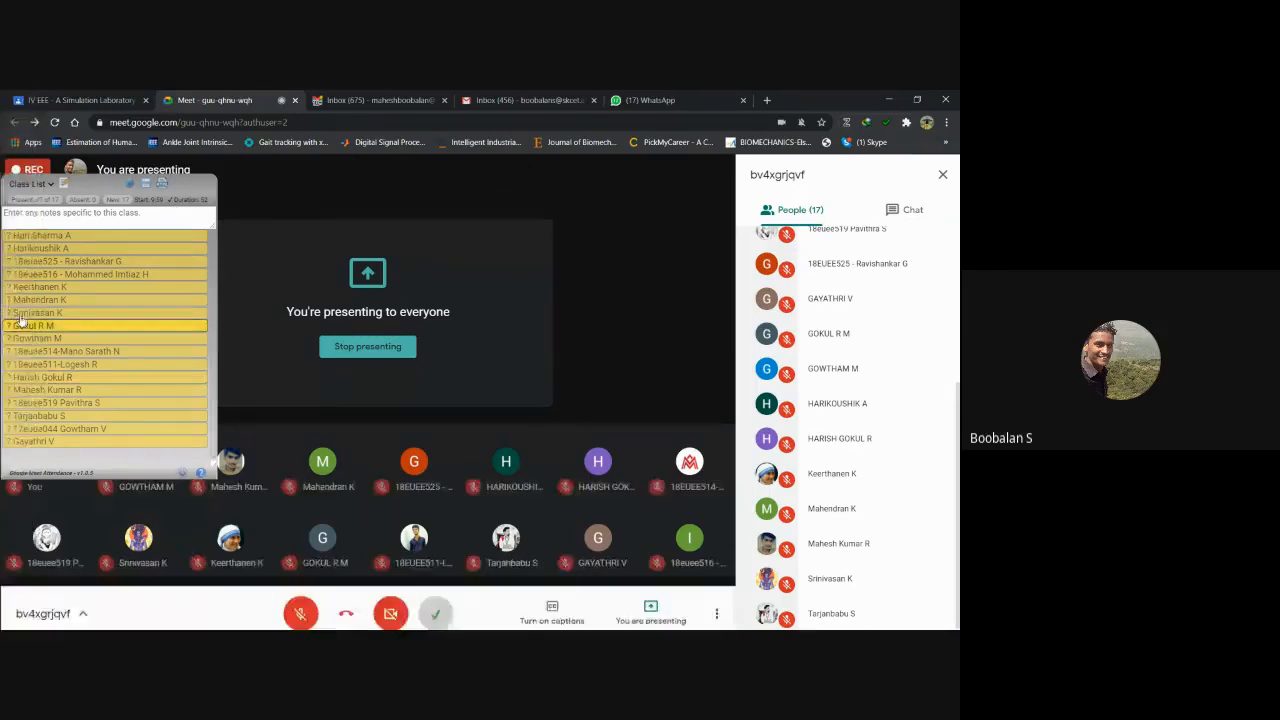
mouse_move(20, 328)
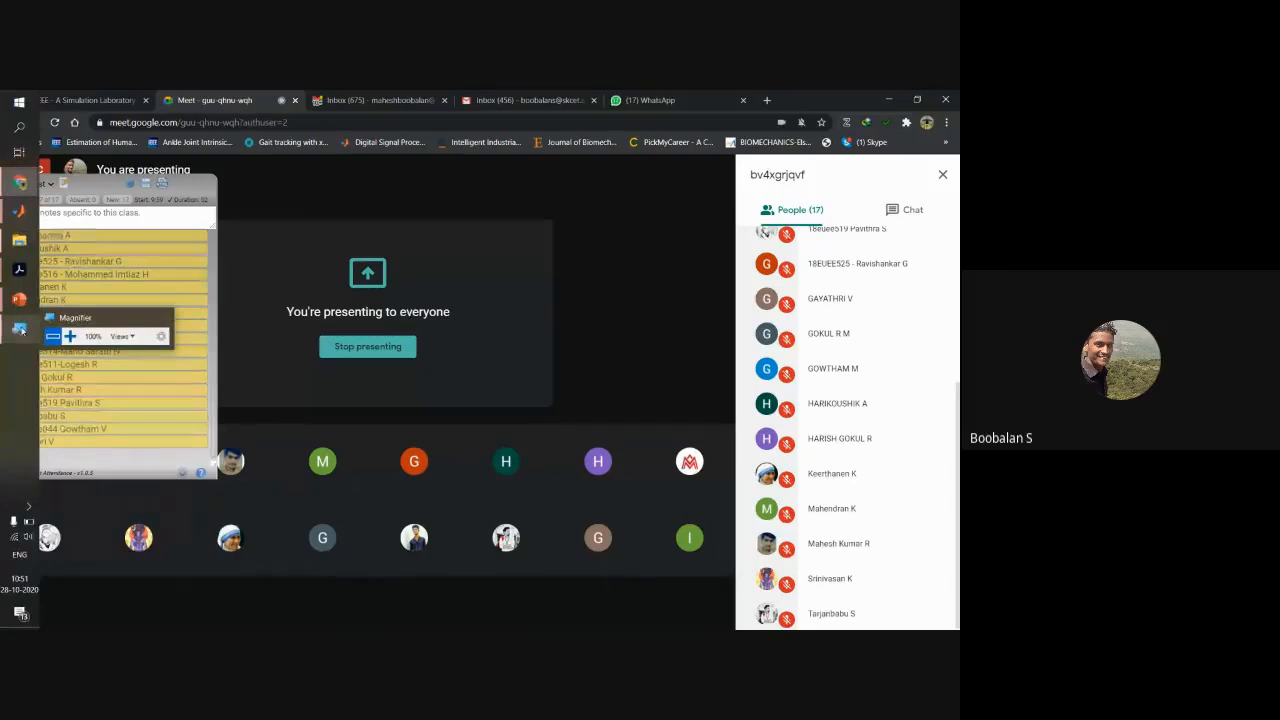
mouse_move(19, 211)
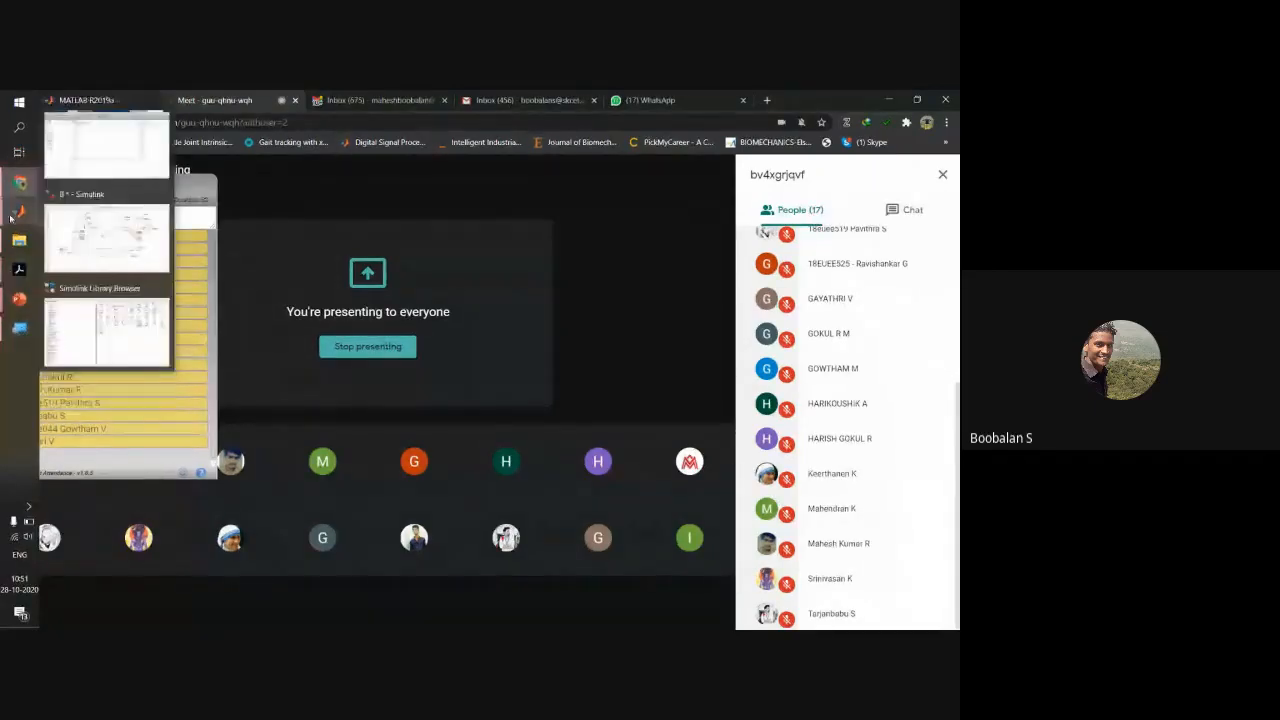
left_click(65, 228)
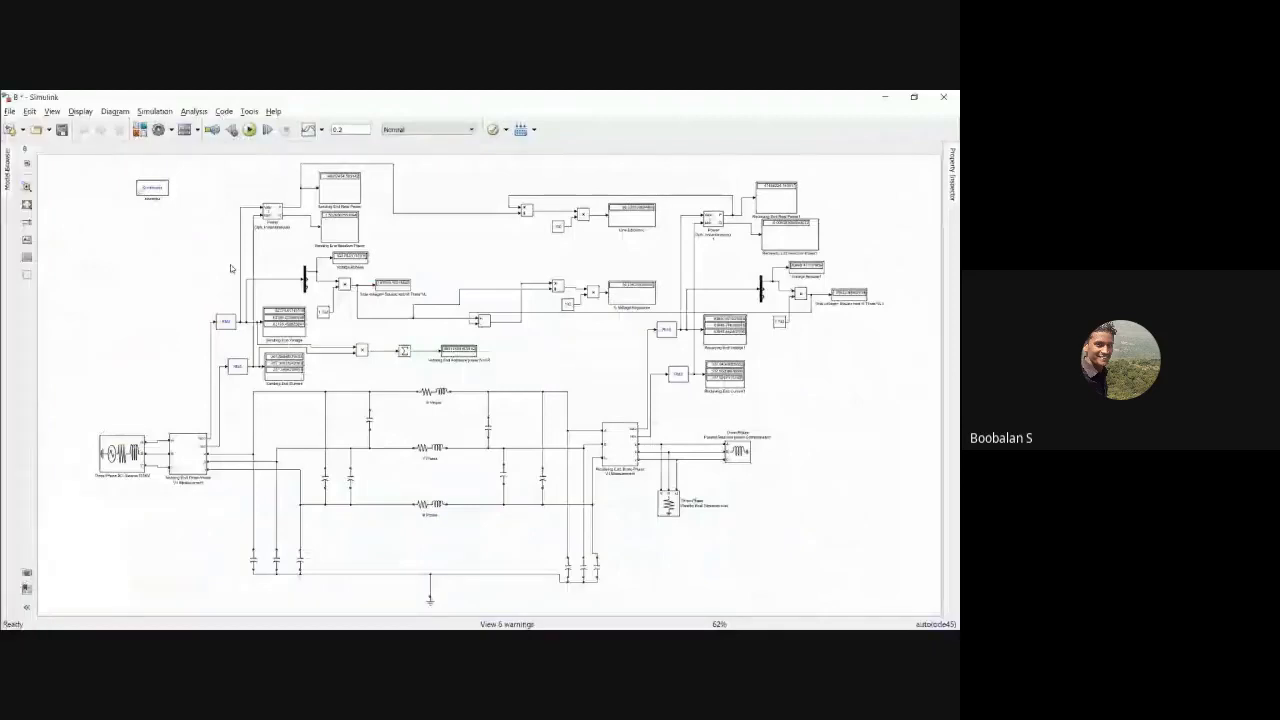
mouse_move(3, 259)
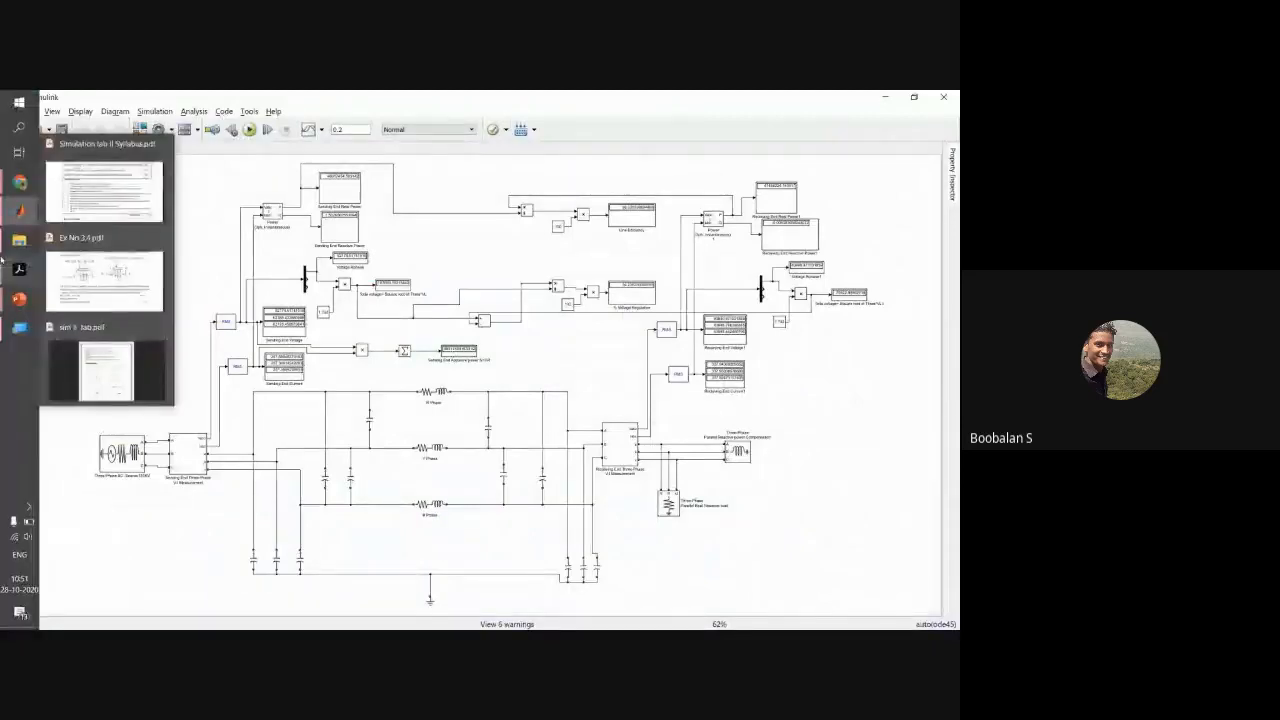